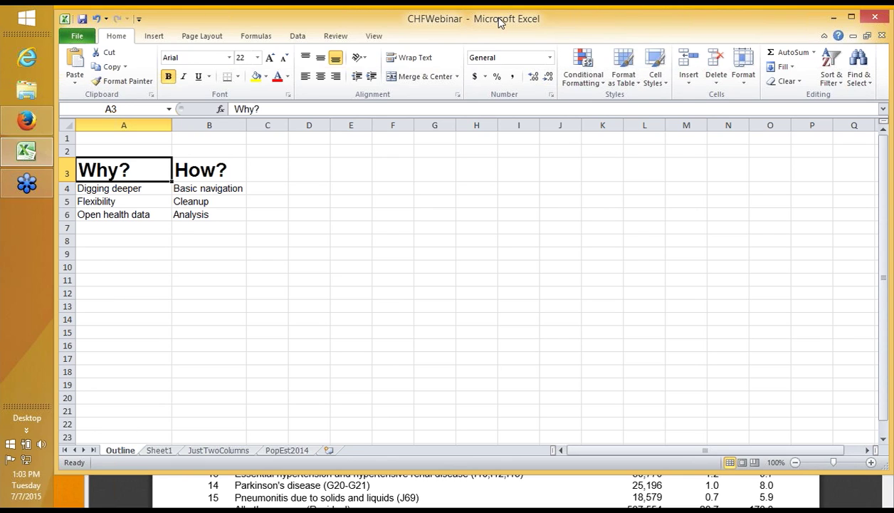
Step: Highlight the Why? list in A3:A6, and the How? list in B3:B6 on the Outline sheet
mouse_move(501, 22)
left_mouse_down()
mouse_move(492, 23)
mouse_move(500, 24)
left_mouse_up()
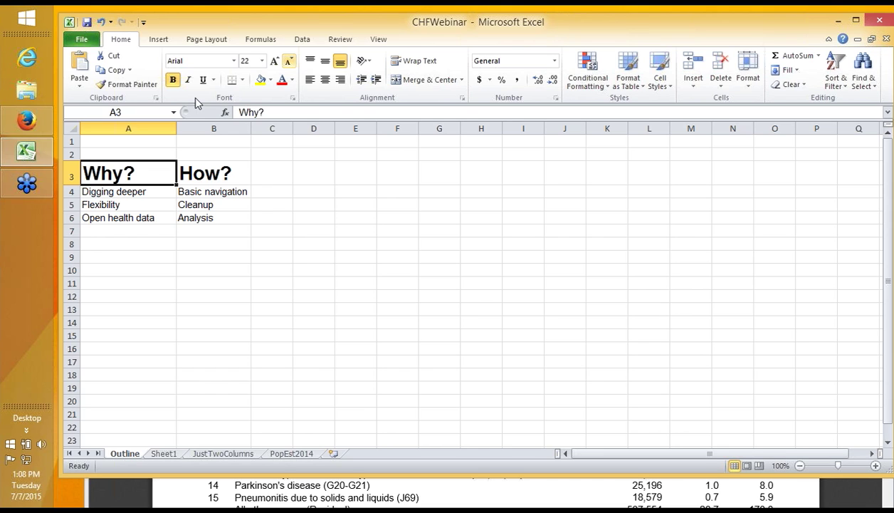
left_click(113, 220)
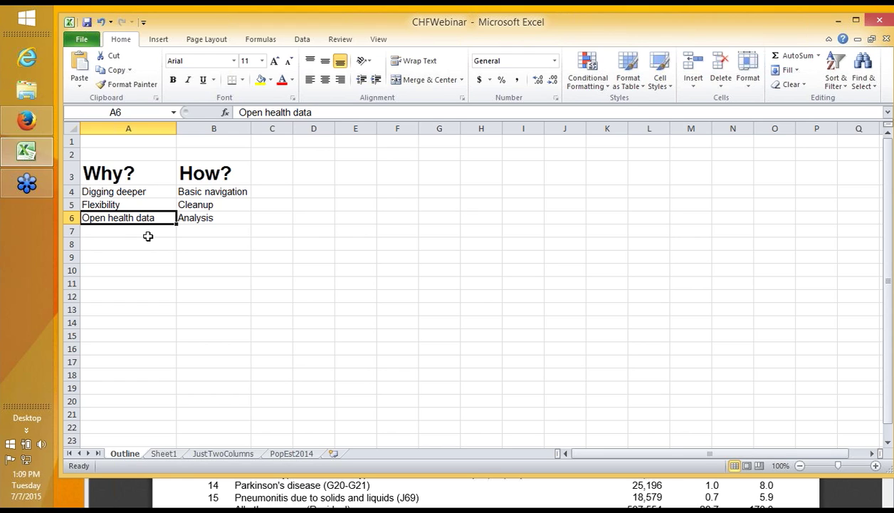
left_click_drag(101, 169, 107, 218)
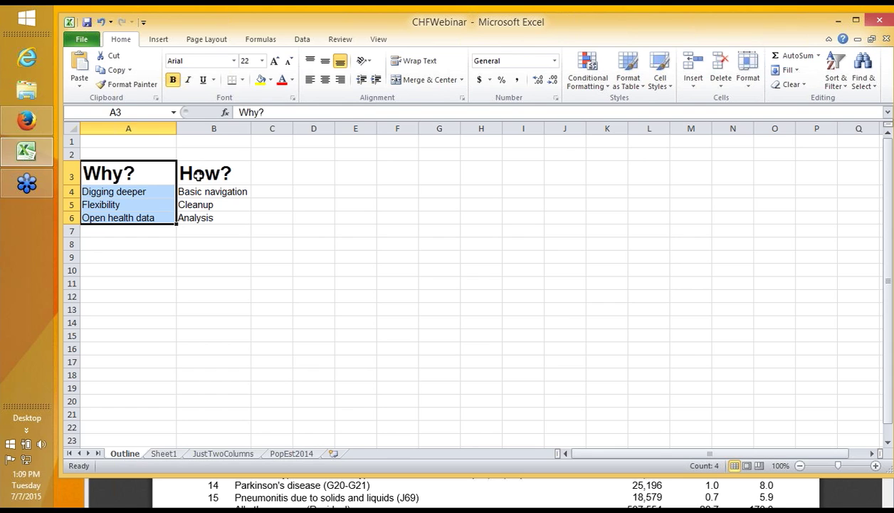
left_click(199, 177)
left_click_drag(201, 187, 196, 214)
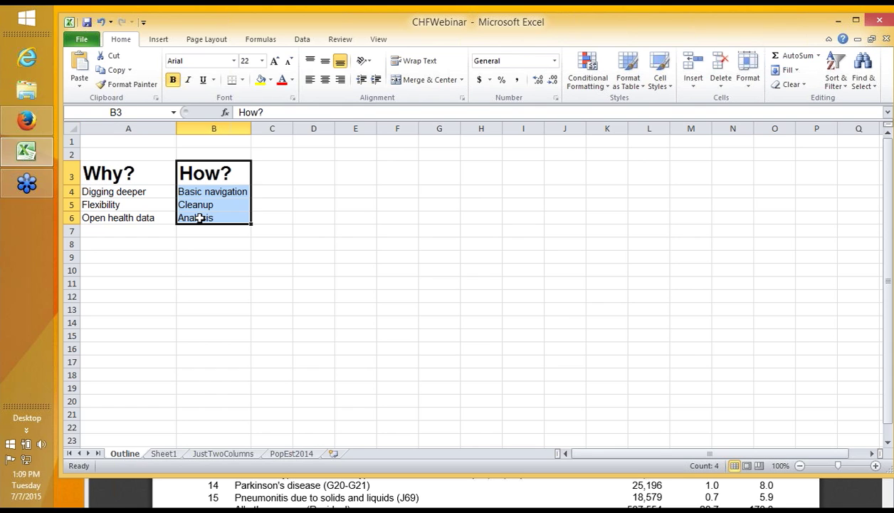
Step: Open Sheet1 and make column A narrower
left_click(167, 453)
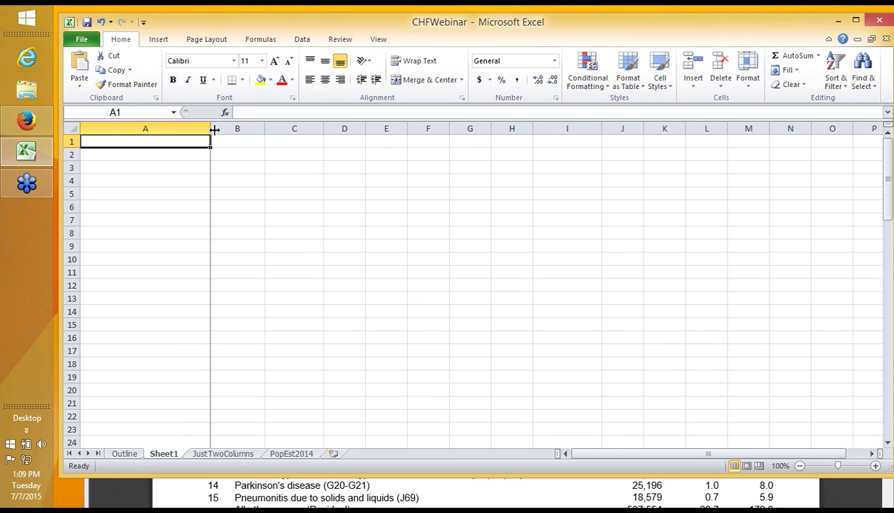
left_click_drag(209, 131, 178, 131)
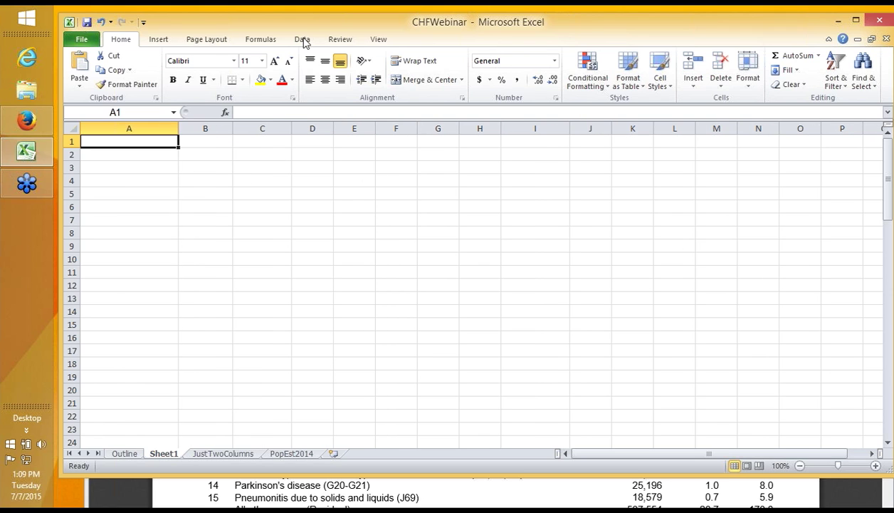
mouse_move(298, 25)
left_mouse_down()
mouse_move(299, 44)
mouse_move(311, 34)
left_mouse_up()
Step: Demonstrate moving the active cell up and down column A one row at a time and by whole screens, returning to A1
key("Down")
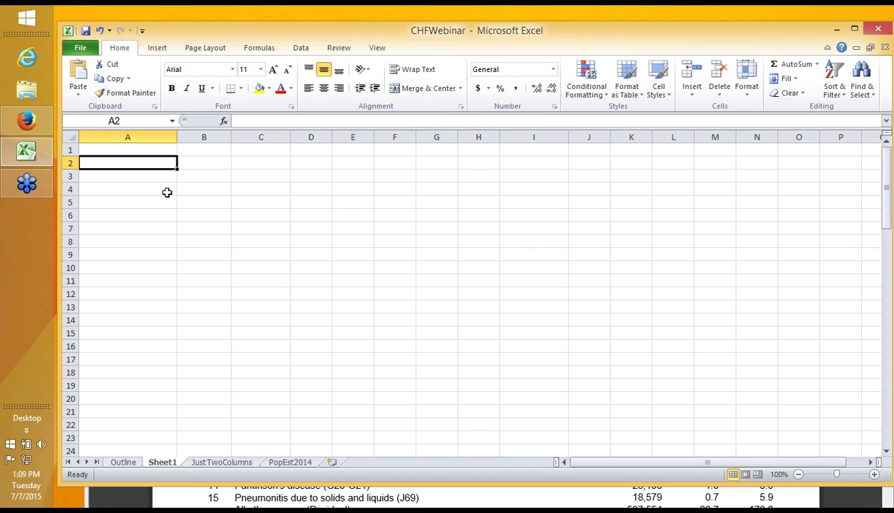
key("Down")
key("ctrl+Home")
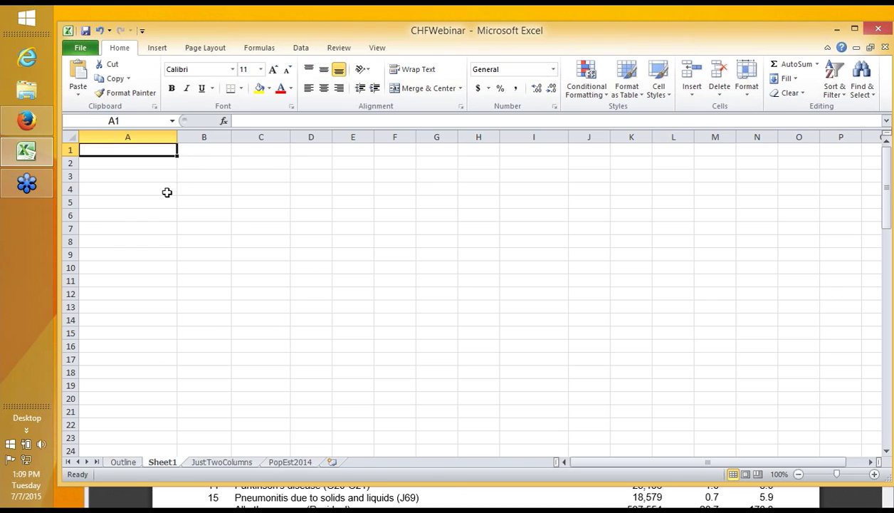
key("Down")
key("Up")
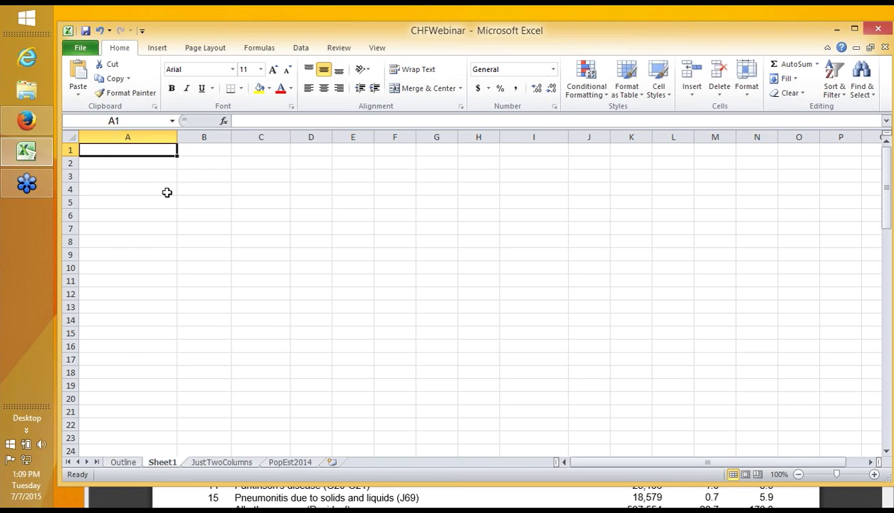
key("Down")
key("Down")
key("Down")
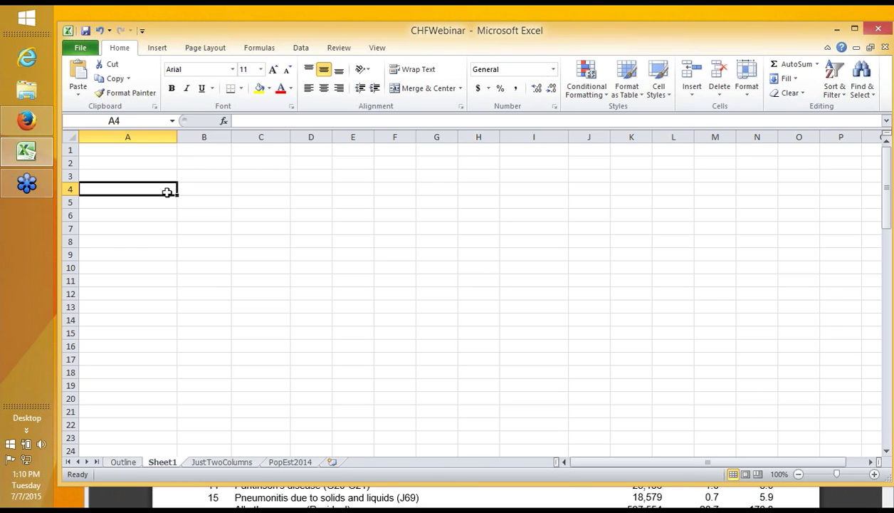
key("Up")
key("Up")
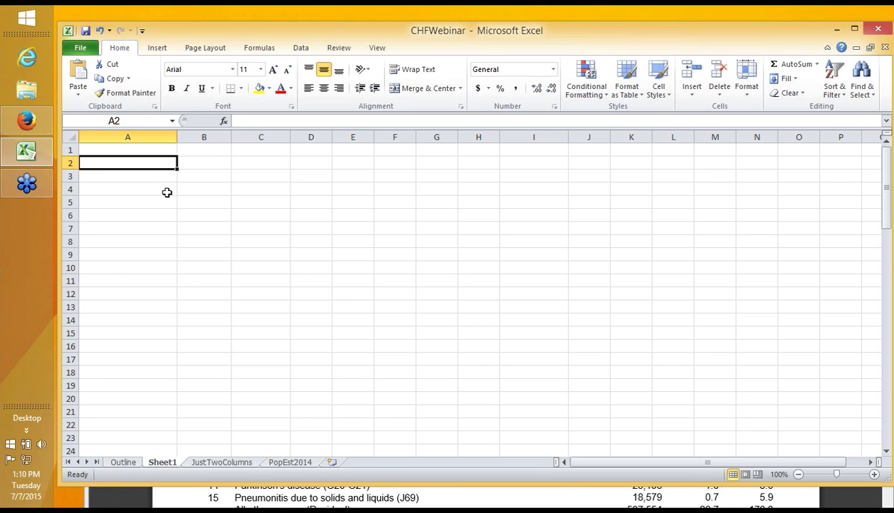
key("Up")
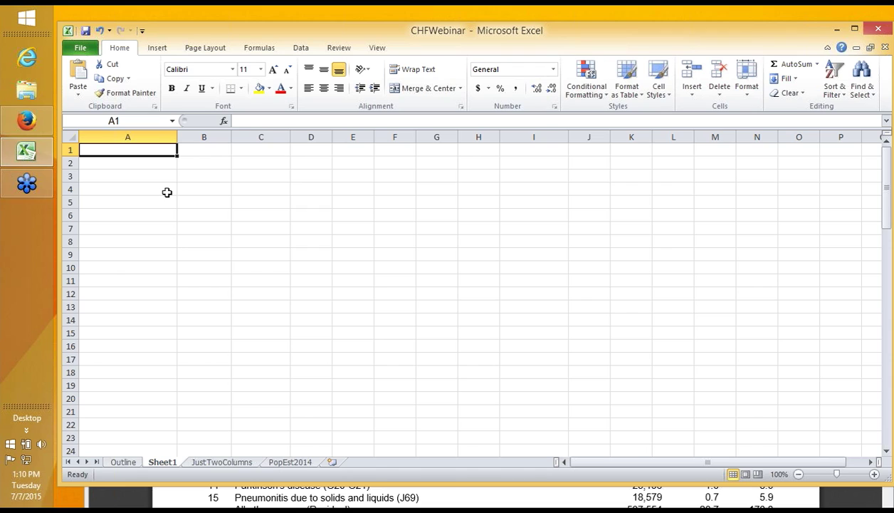
key("Page_Down")
key("Page_Up")
Step: Select individual cells across Sheet1, such as D5, F3, E9, C7 and D10, finishing on cell A1
left_click(300, 201)
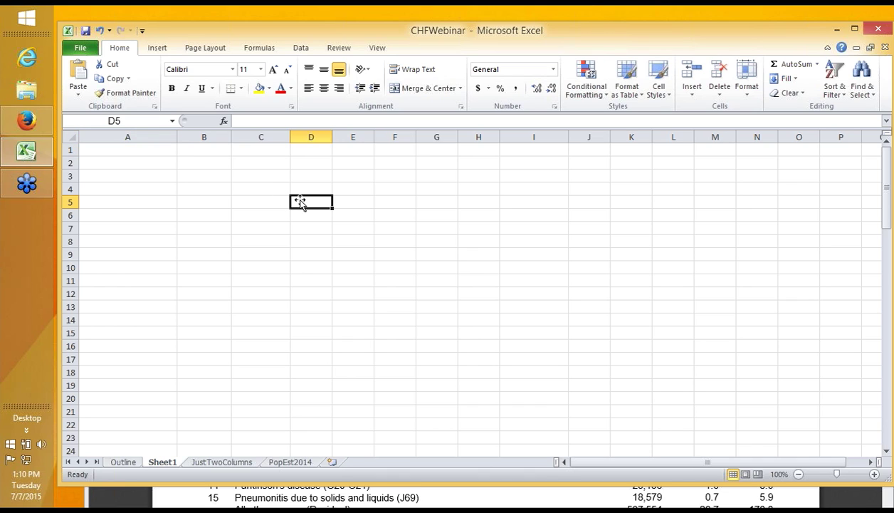
left_click(136, 176)
left_click(393, 176)
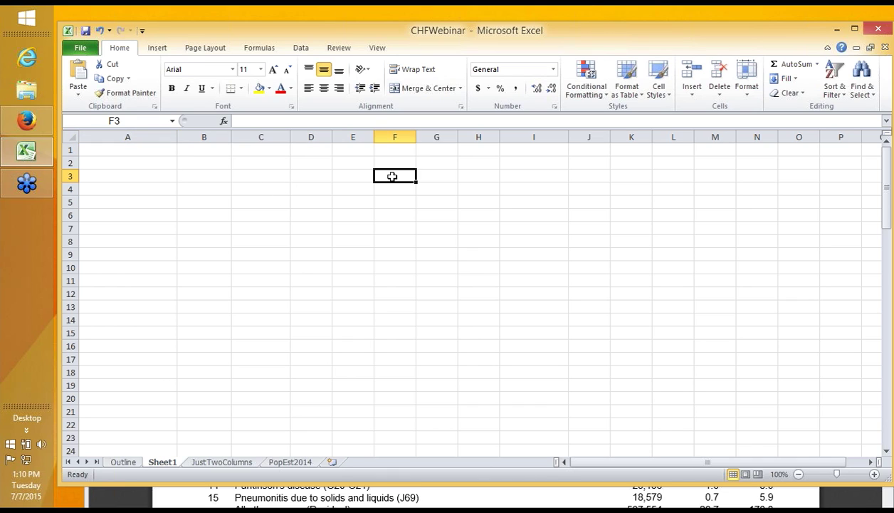
left_click(445, 228)
left_click(334, 254)
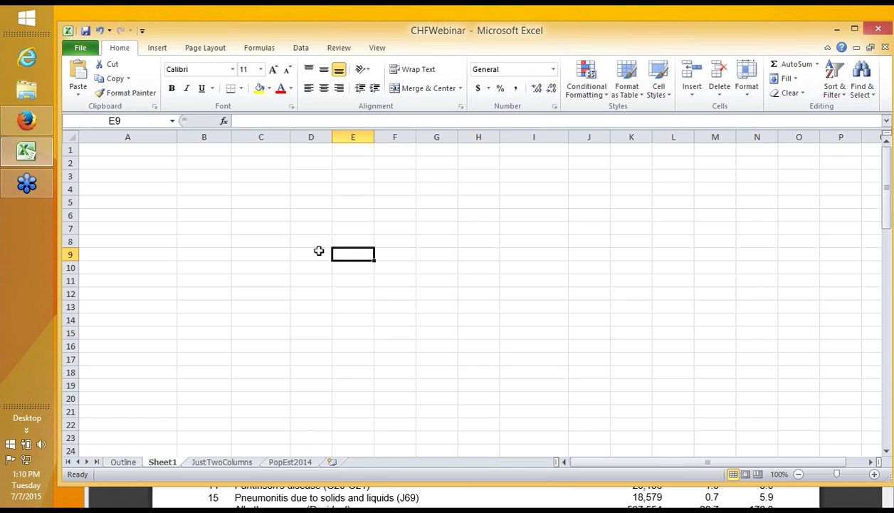
left_click(284, 228)
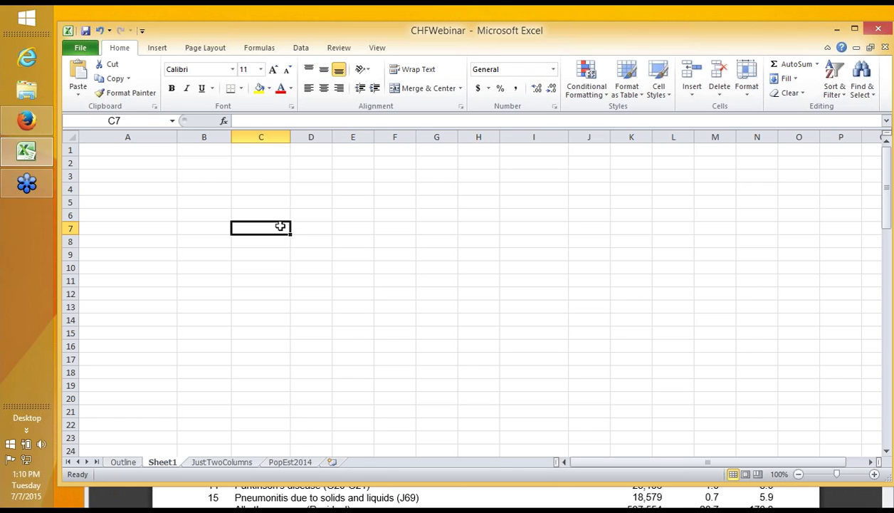
left_click(251, 177)
left_click(282, 150)
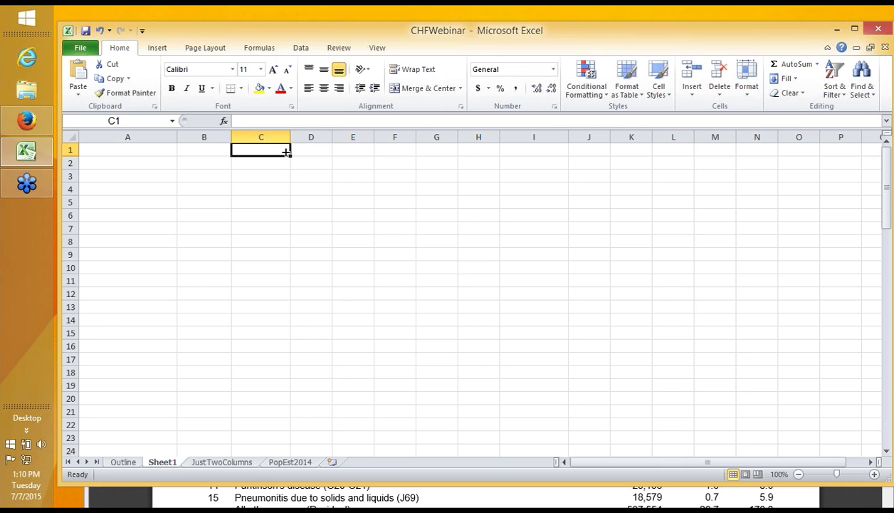
left_click(306, 265)
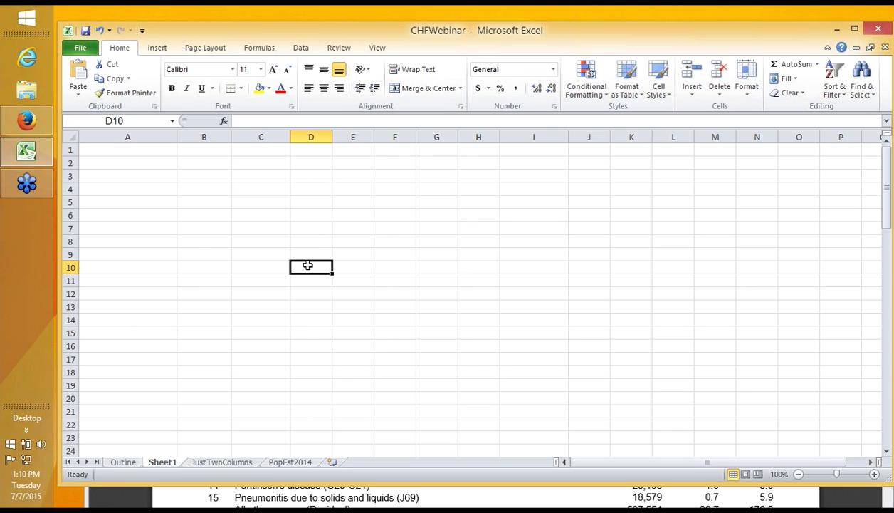
left_click(269, 243)
left_click(203, 211)
left_click(127, 172)
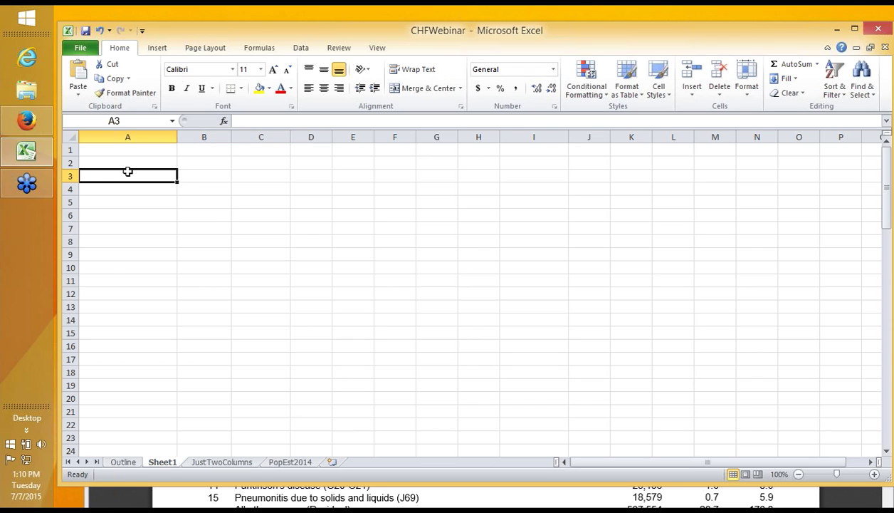
left_click(138, 151)
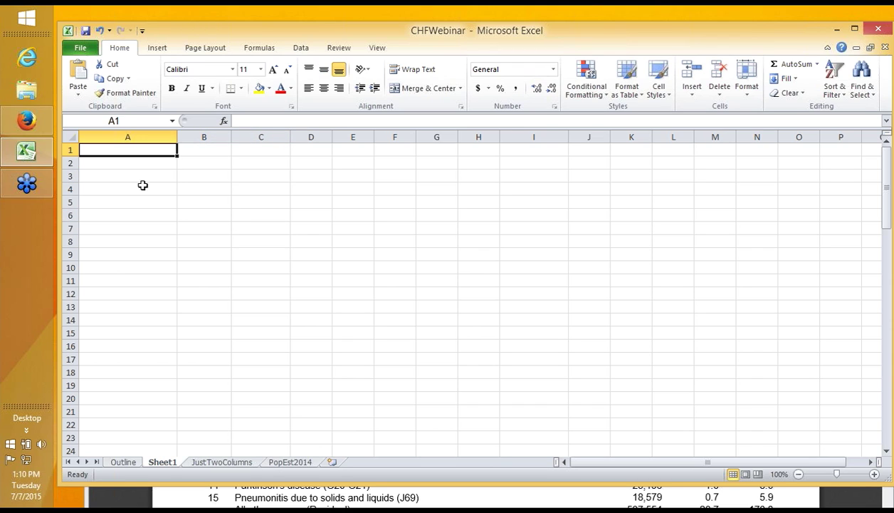
Step: Select cell A5, point out the numbered rows from row 1 down, and select whole columns A to F
left_click(151, 204)
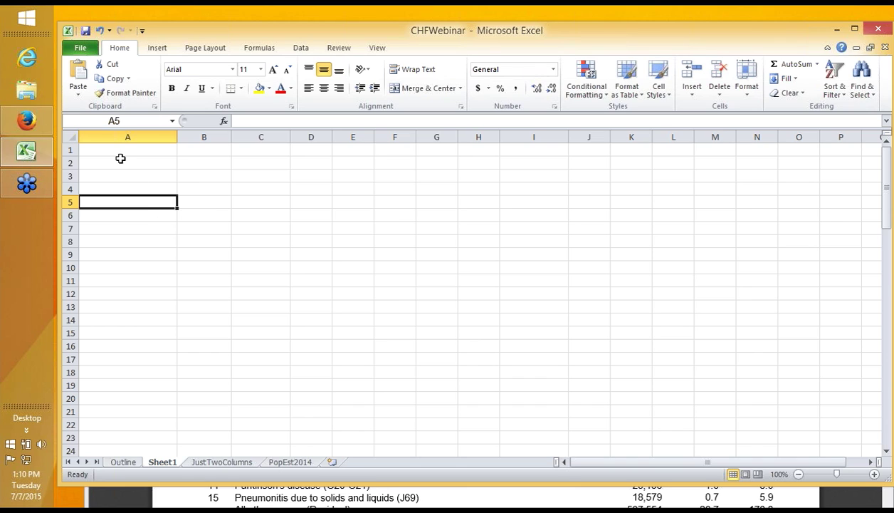
left_click_drag(66, 150, 66, 214)
left_click_drag(130, 145, 399, 151)
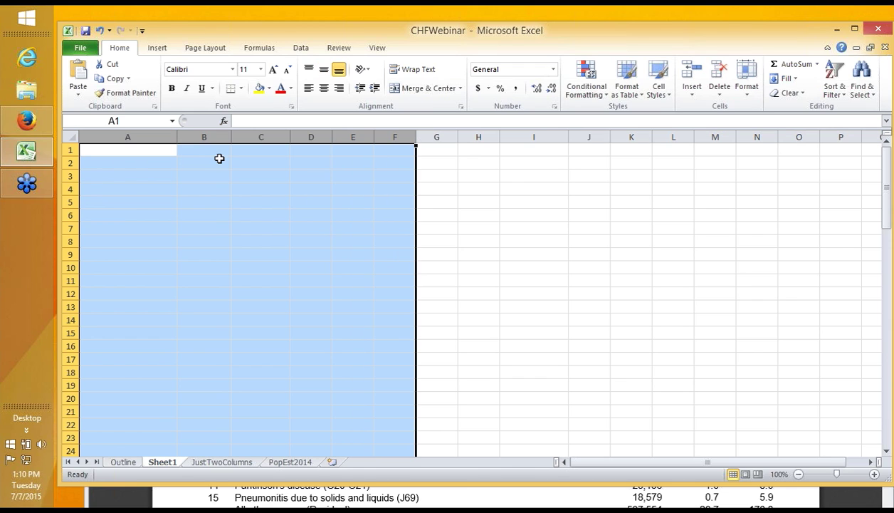
Step: Enter the sentence "This is a webinar about using spreadsheets." in cell A1
left_click(136, 152)
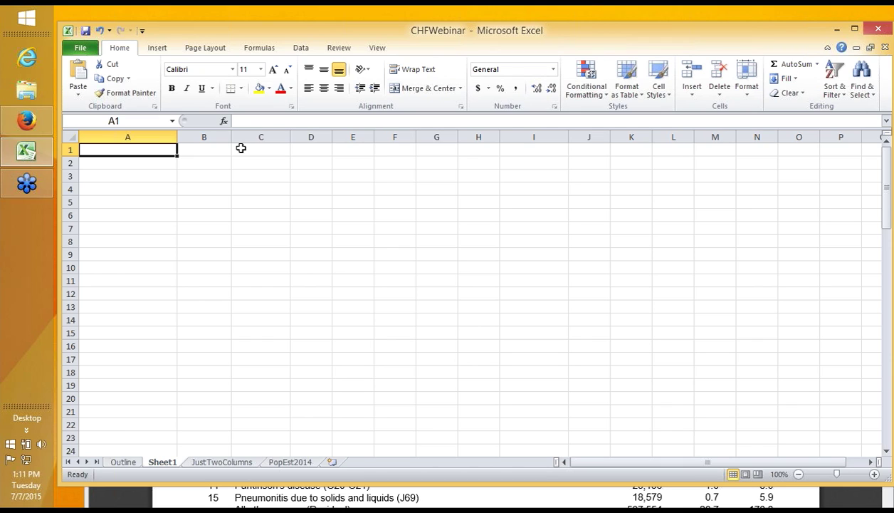
type("T")
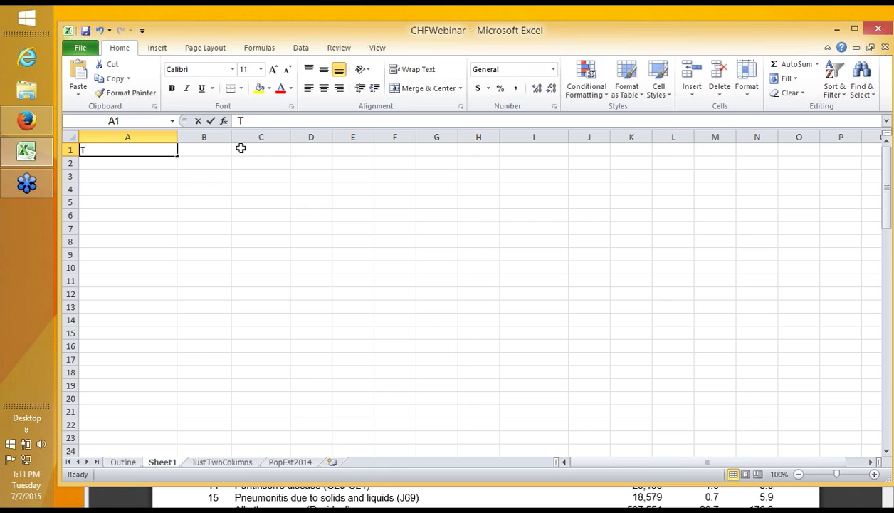
type("his is a we")
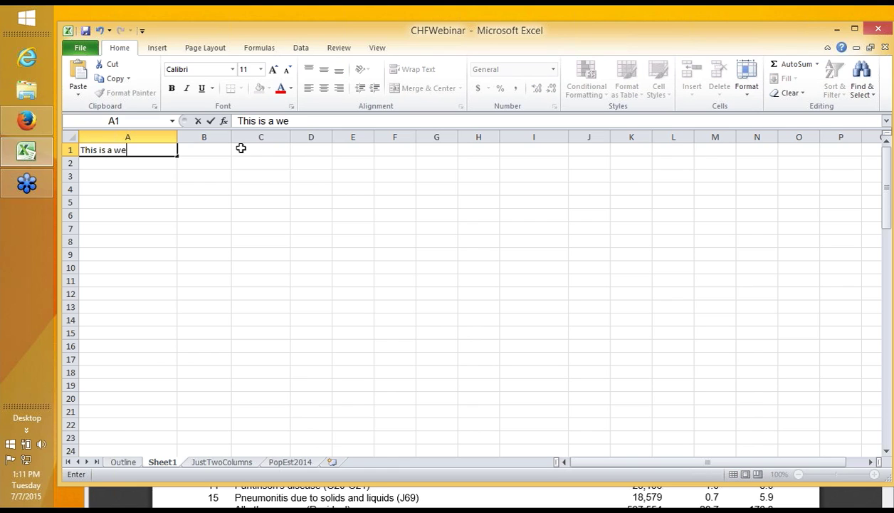
type("binar")
type("about usin")
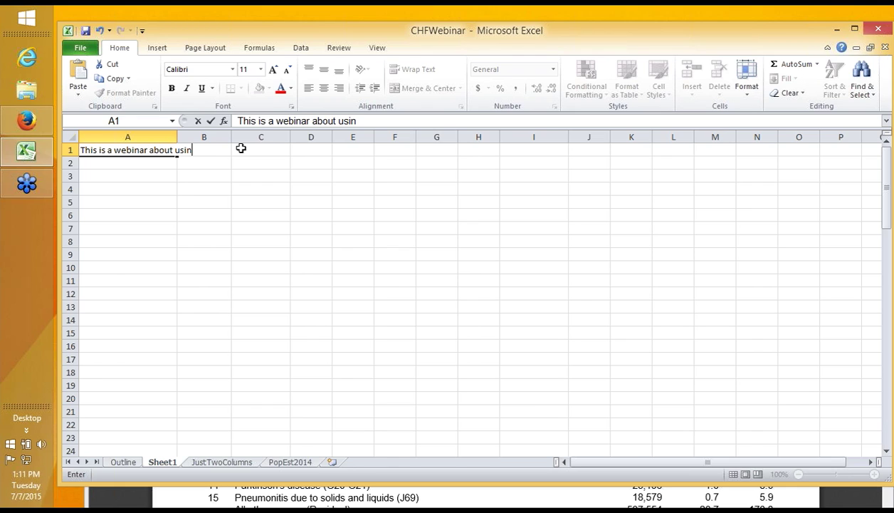
type("g spreads")
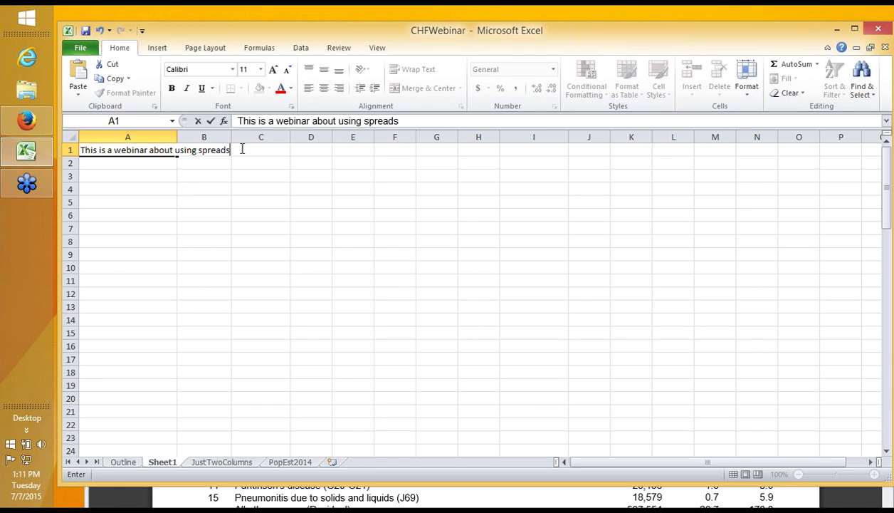
type("heets.")
key("Return")
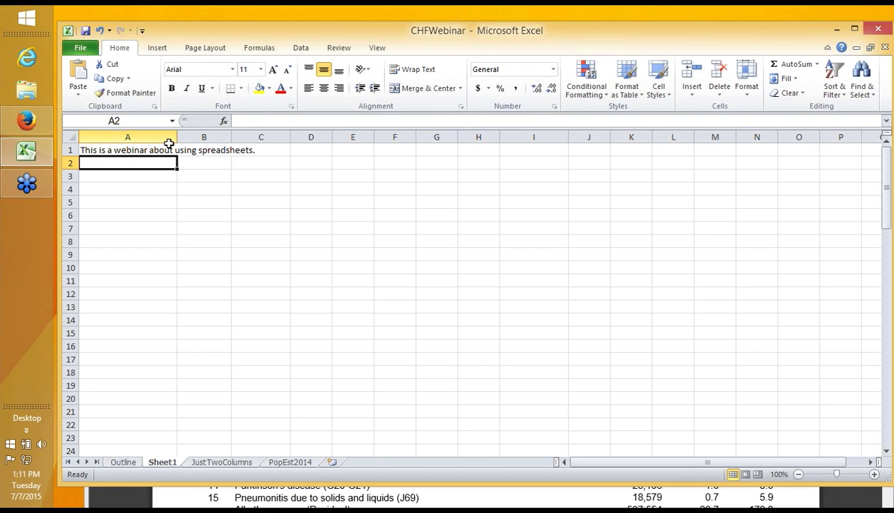
Step: Examine how the sentence in A1 spills over by selecting columns B, C and A in turn, then reselect A1
left_click(136, 148)
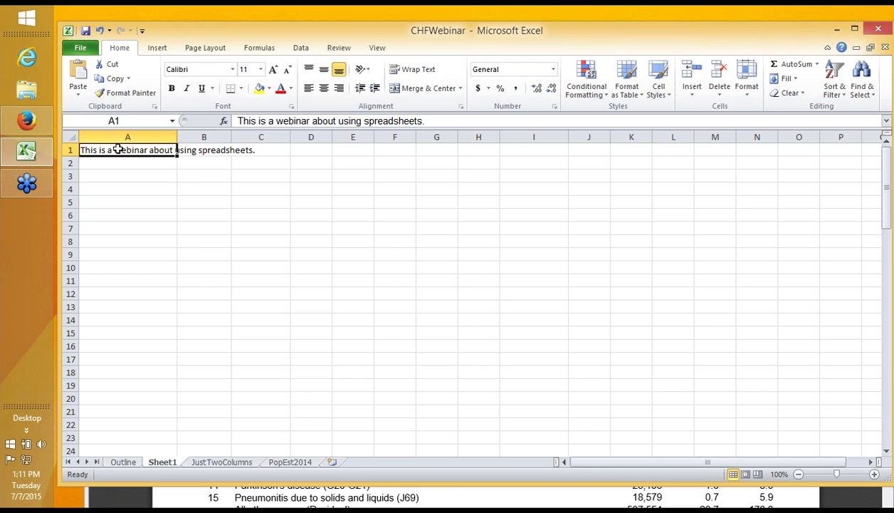
left_click(207, 137)
left_click(261, 136)
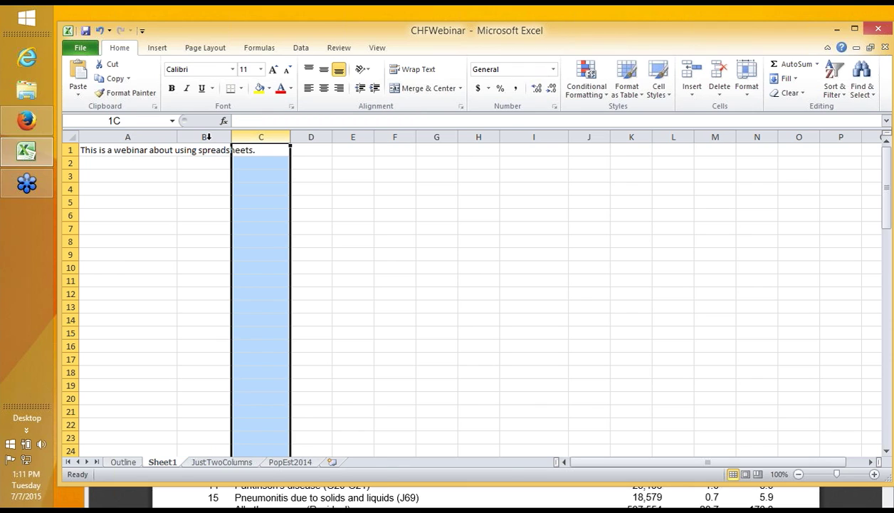
left_click(133, 140)
left_click(132, 149)
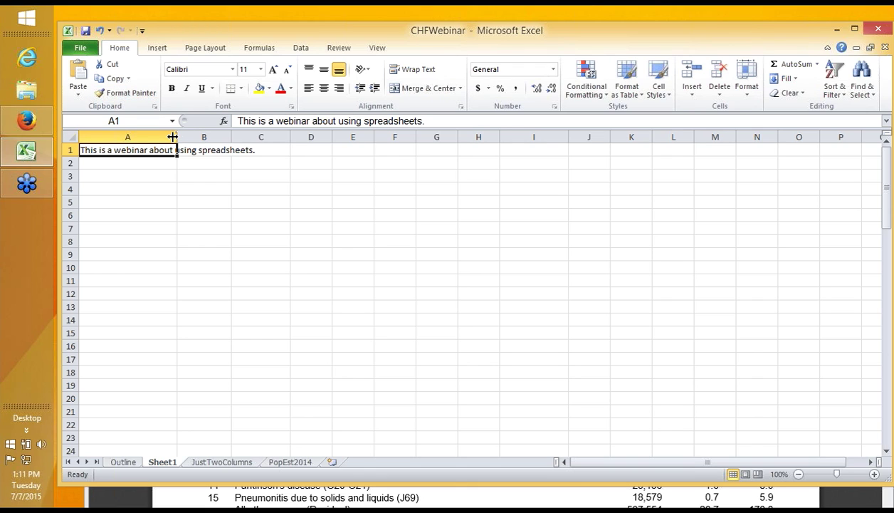
Step: Auto-fit the width of column A to the full sentence in A1
left_click_drag(160, 135, 295, 135)
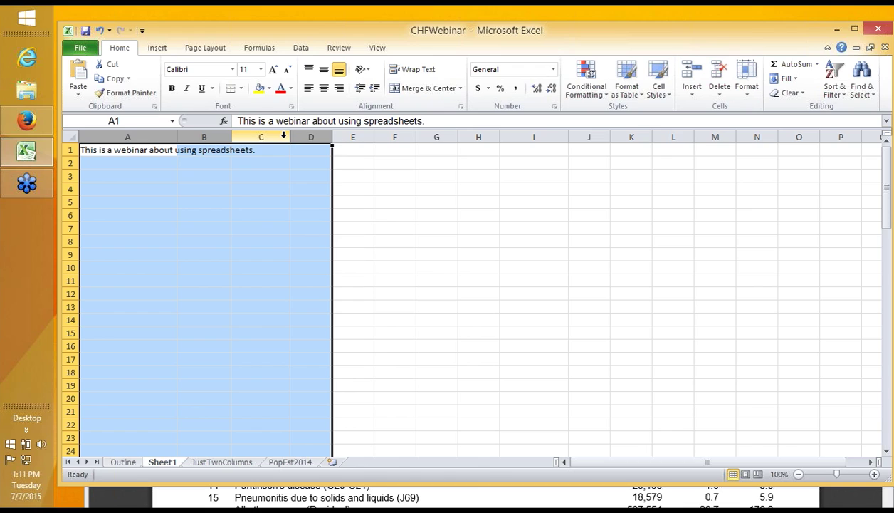
left_click_drag(285, 138, 285, 139)
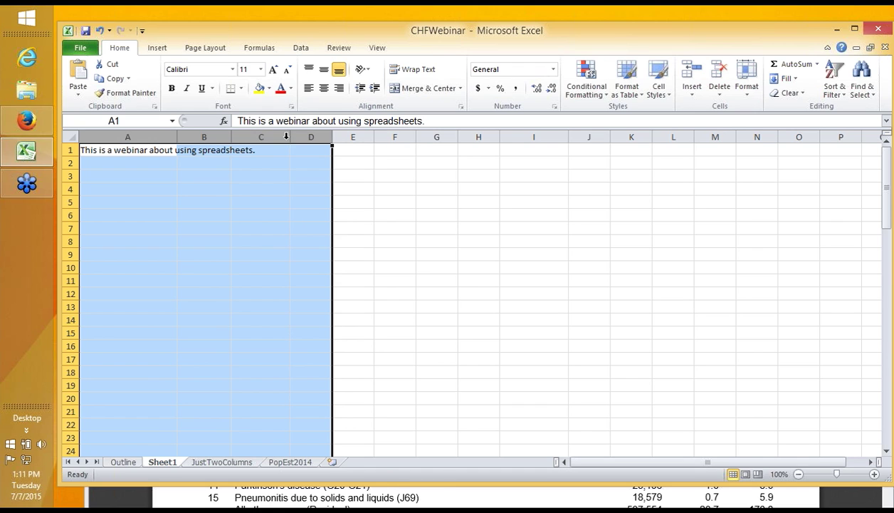
double_click(285, 138)
left_click(239, 150)
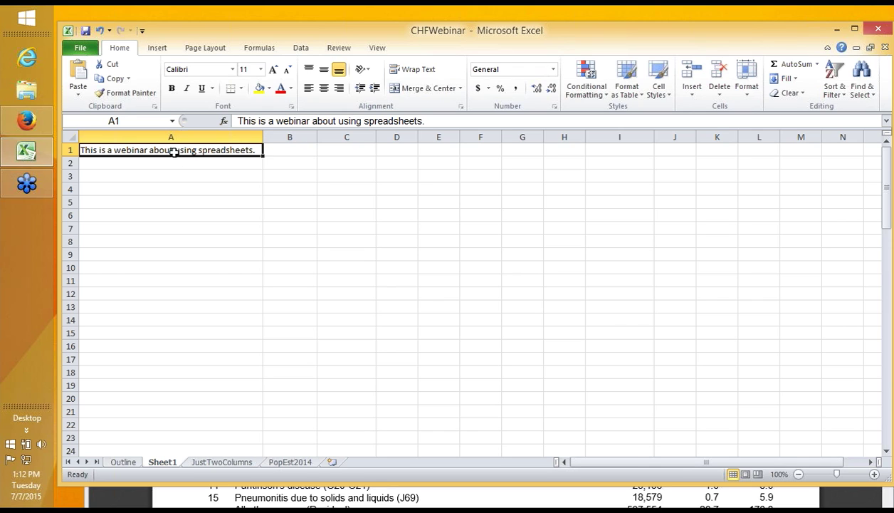
Step: Select cell A1 and highlight its complete sentence in the formula bar to examine where the cell's contents appear
left_click(154, 162)
left_click(164, 145)
left_click(435, 121)
left_click_drag(435, 121, 214, 147)
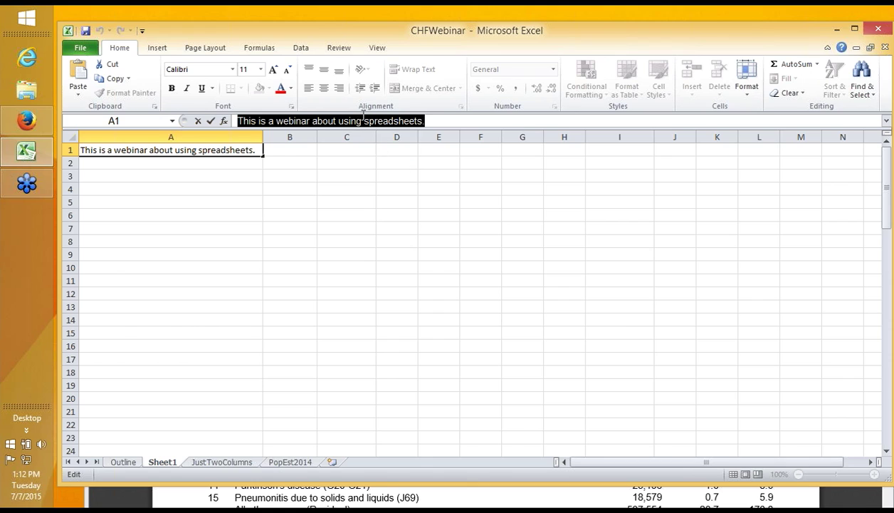
left_click(434, 121)
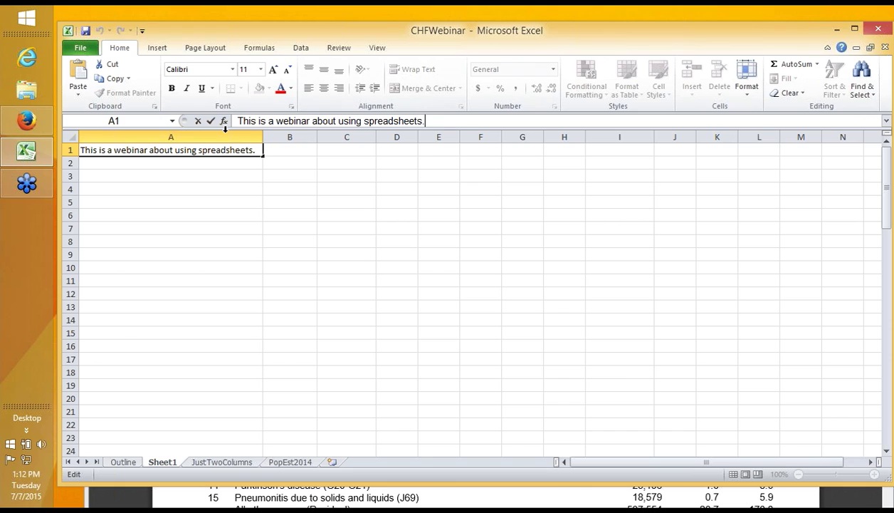
left_click_drag(239, 120, 459, 118)
Step: Extend the sentence in A1 to read "This is a webinar about using spreadsheets in journalism."
left_click(449, 120)
type("in journa")
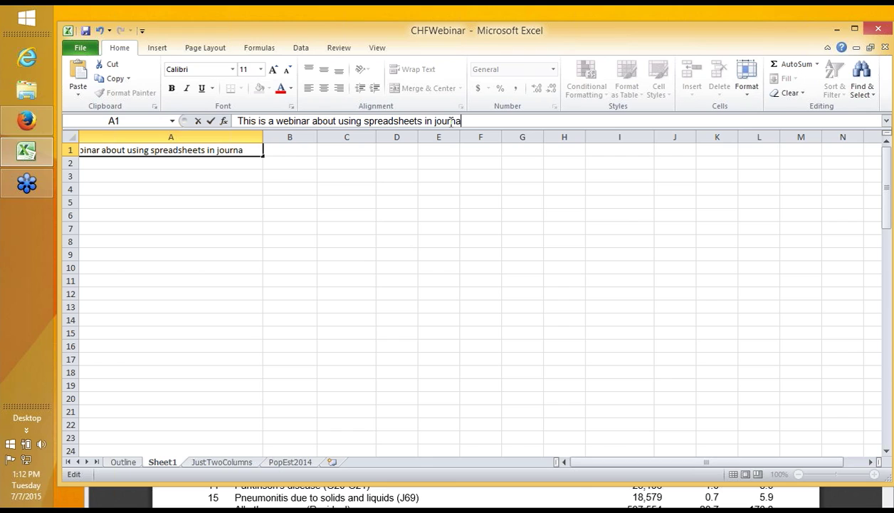
type("lism.")
key("Escape")
key("Return")
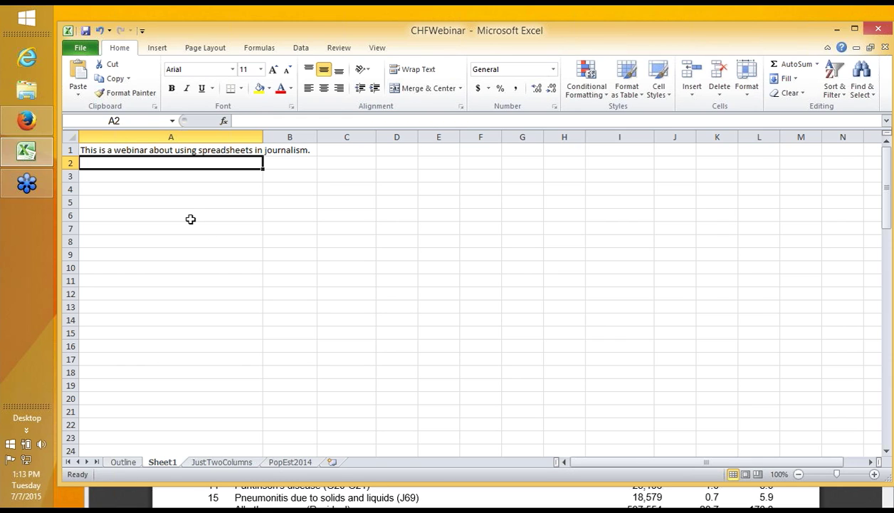
Step: Reselect A1 and narrow column A until its edge falls within the word "spreadsheets"
left_click(185, 189)
left_click(190, 175)
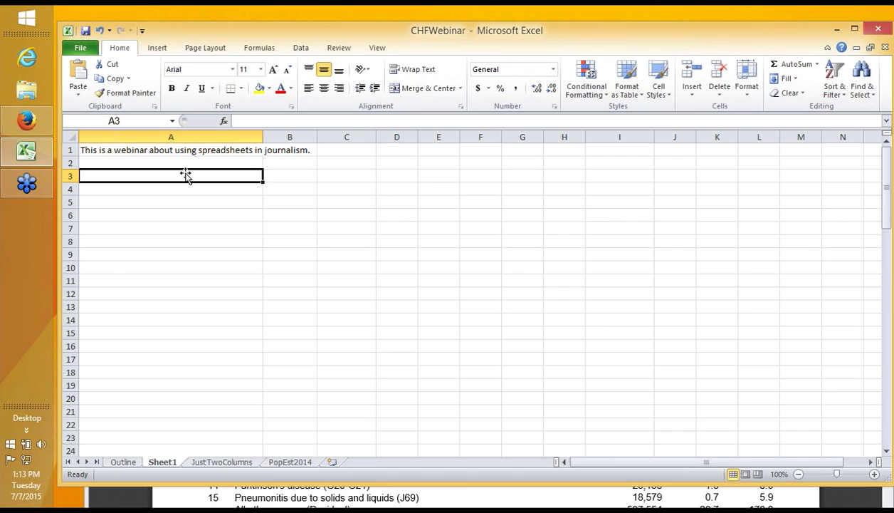
left_click(178, 147)
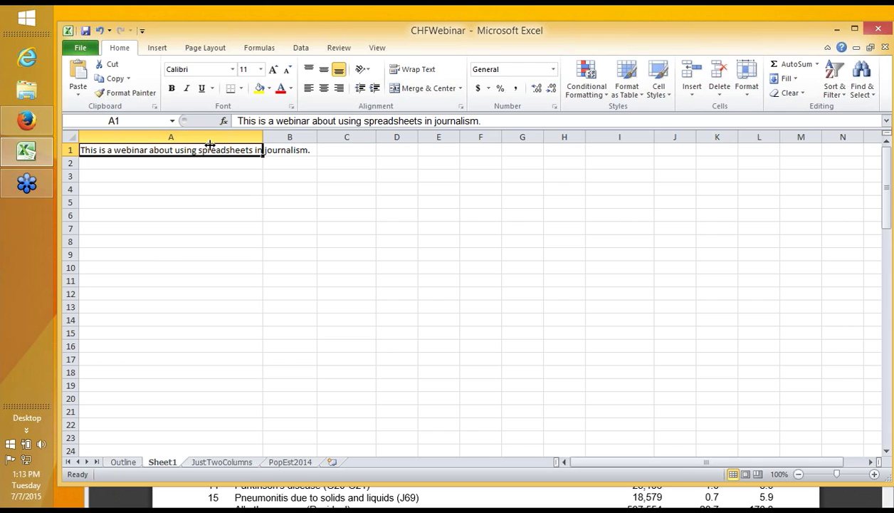
left_click_drag(210, 145, 210, 146)
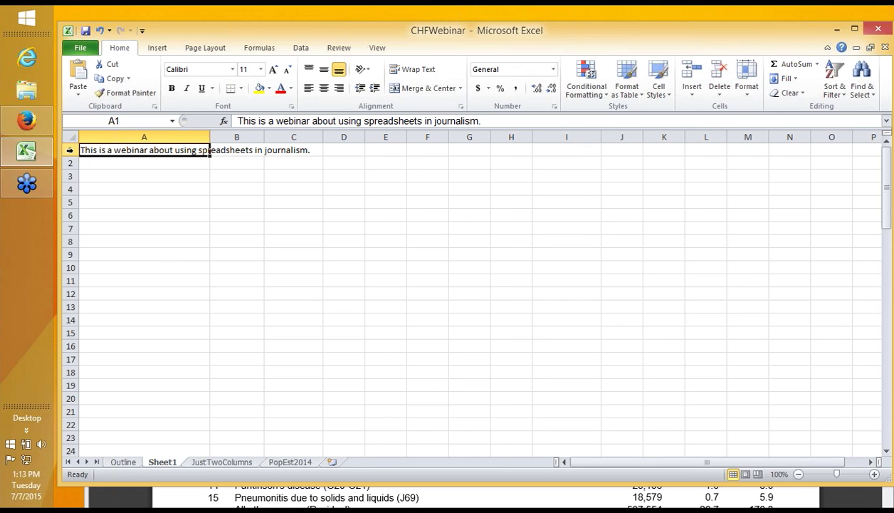
Step: Select the whole of row 1, followed by cells A1 and A2, to examine how the sentence spills over
left_click(70, 149)
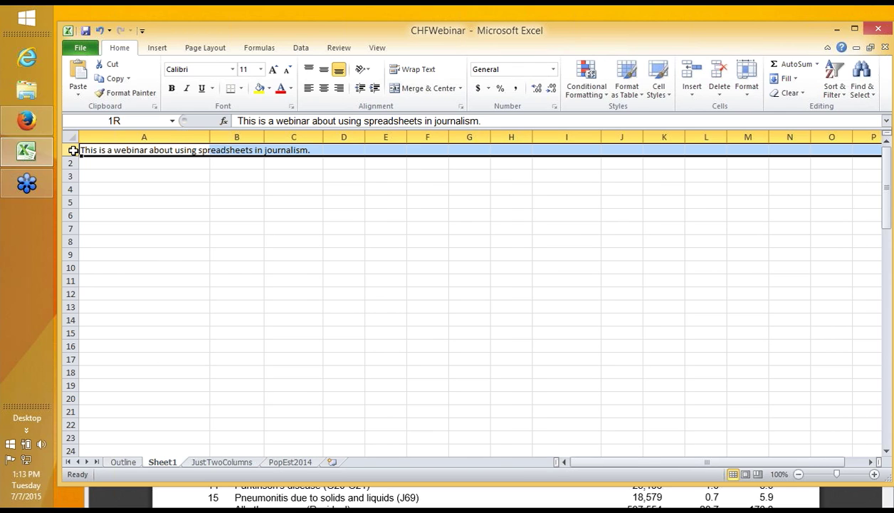
left_click(99, 150)
key("Down")
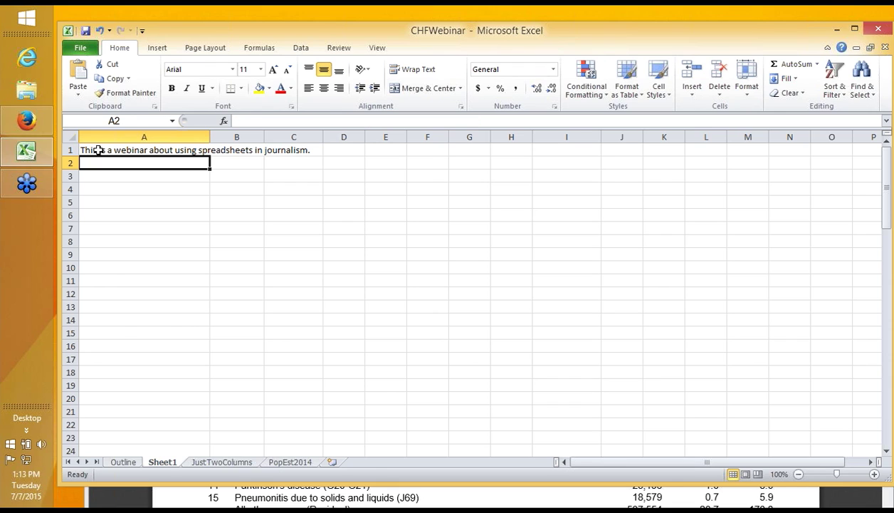
Step: Remove the word "using" from A1 so the sentence reads "This is a webinar about spreadsheets in journalism."
left_click(98, 150)
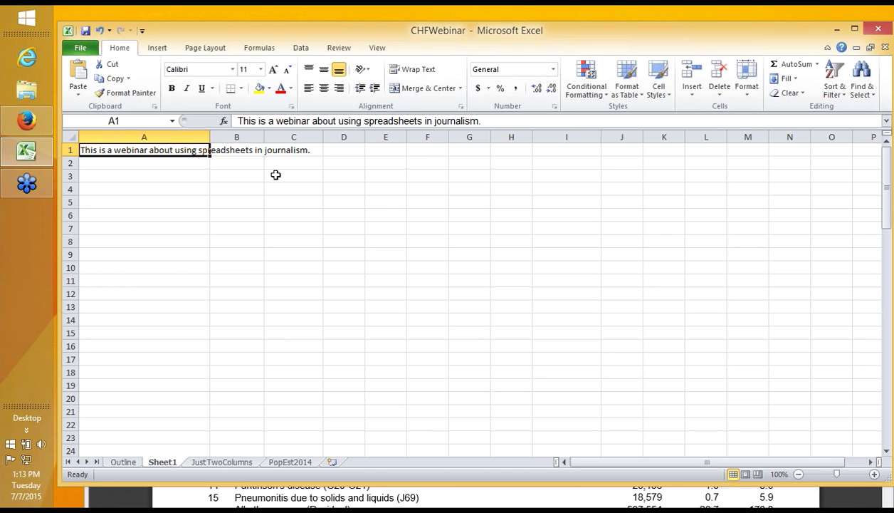
left_click(366, 121)
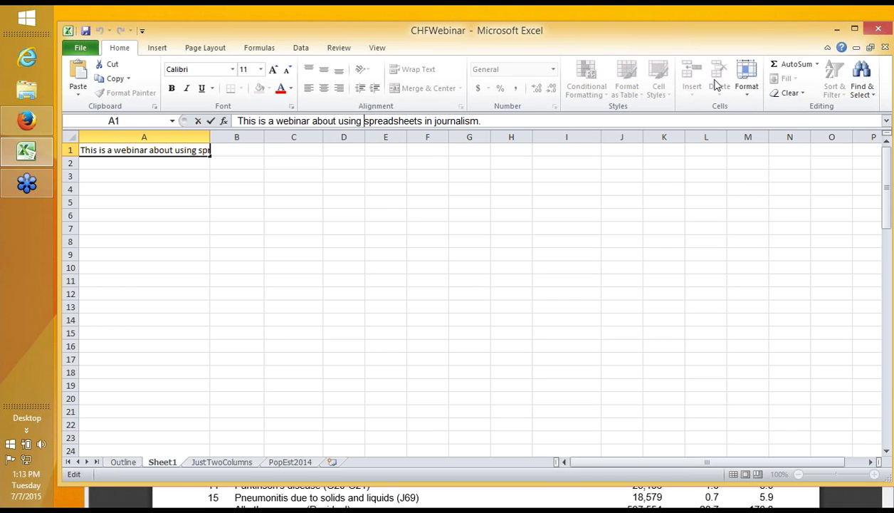
key("BackSpace")
key("BackSpace")
key("BackSpace")
key("BackSpace")
key("BackSpace")
key("BackSpace")
key("BackSpace")
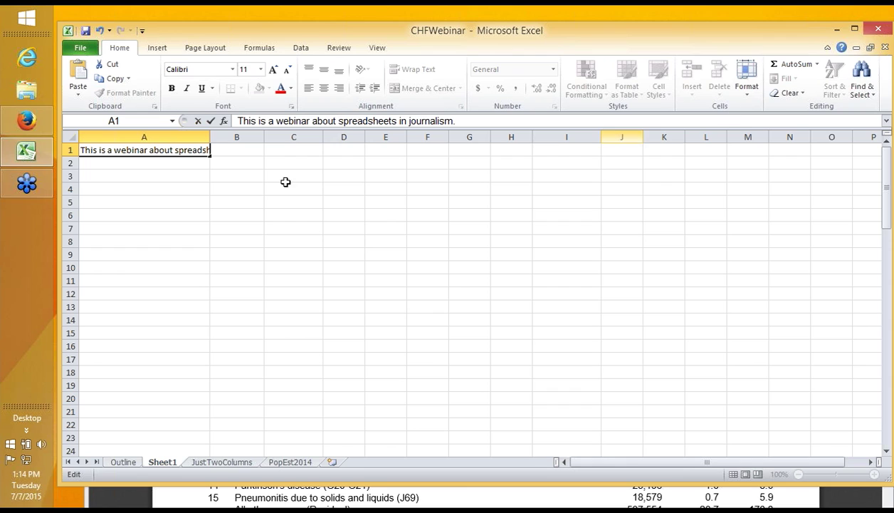
left_click(142, 168)
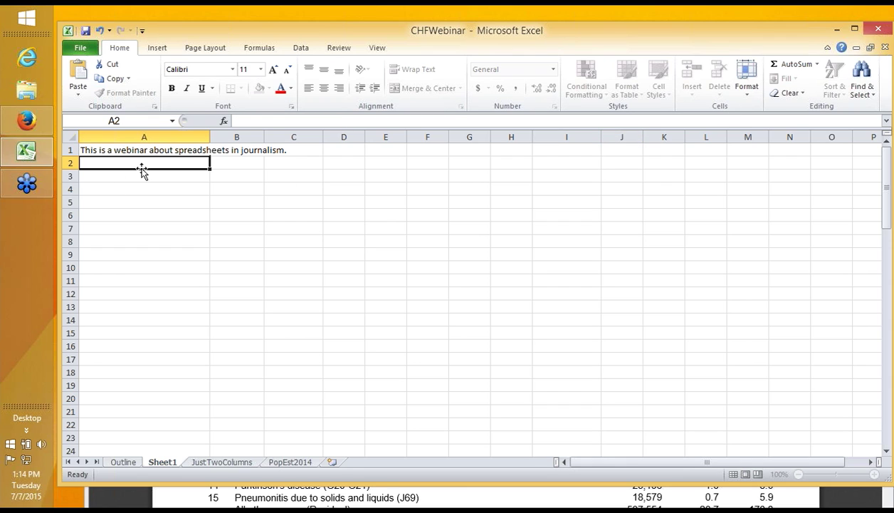
Step: Clear the sentence from cell A1
left_click(140, 149)
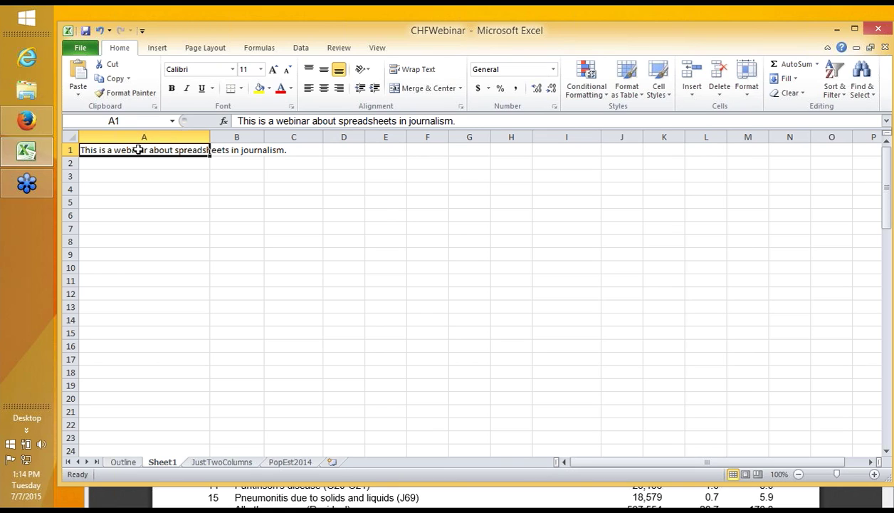
key("Delete")
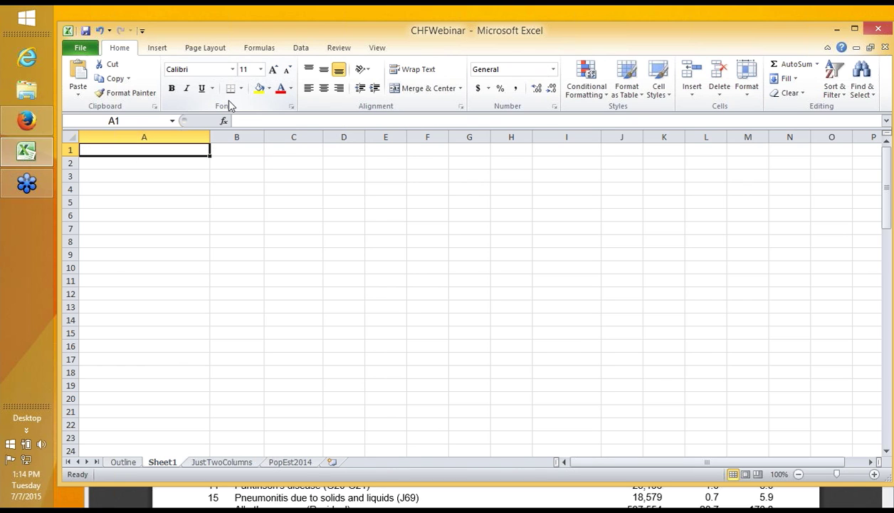
Step: Switch to Firefox with the CDC LCWK2 death tables PDF and move its window up so more of the table fits
key("alt+Tab")
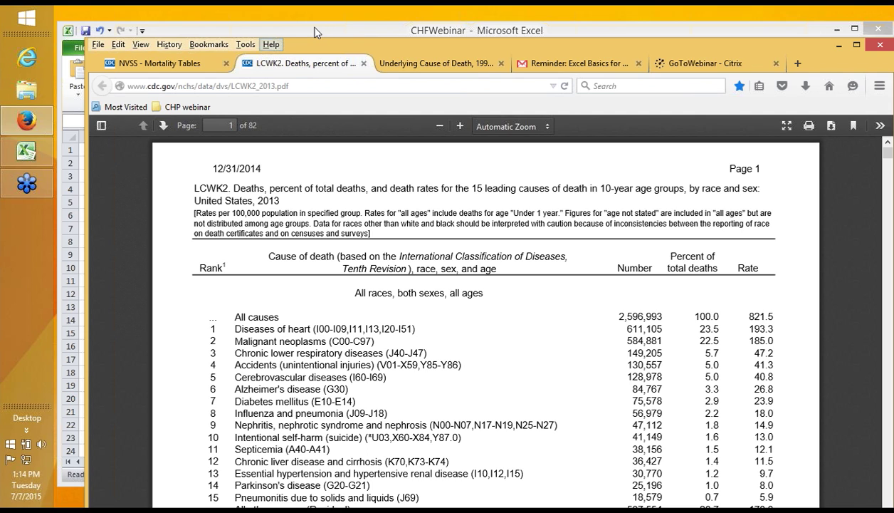
key("alt+Tab")
key("alt+Tab")
left_click_drag(365, 33, 343, 10)
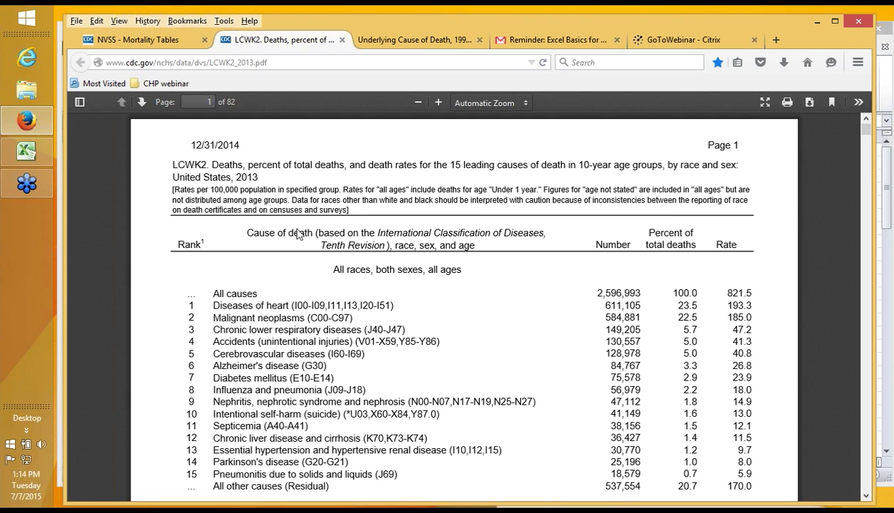
Step: Look through the NVSS Mortality Tables page down to the list of tables under Leading Causes of Death
left_click(147, 43)
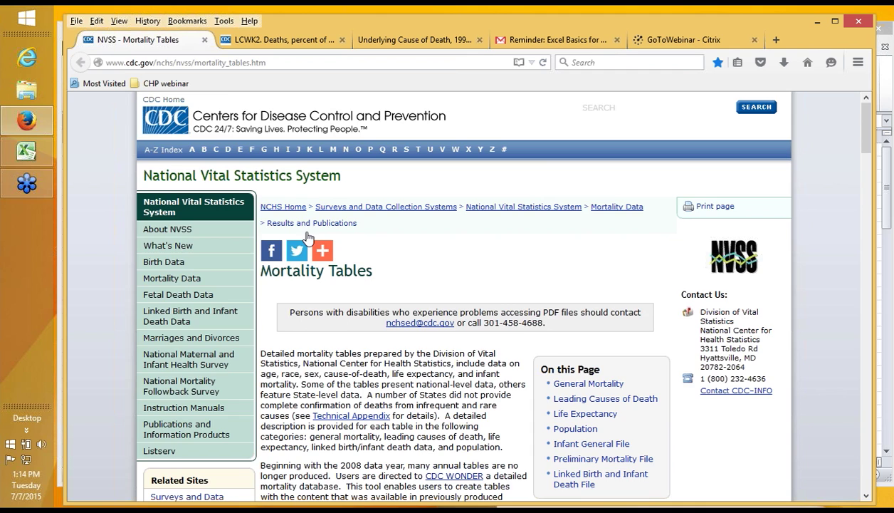
scroll(420, 210, "down", 10)
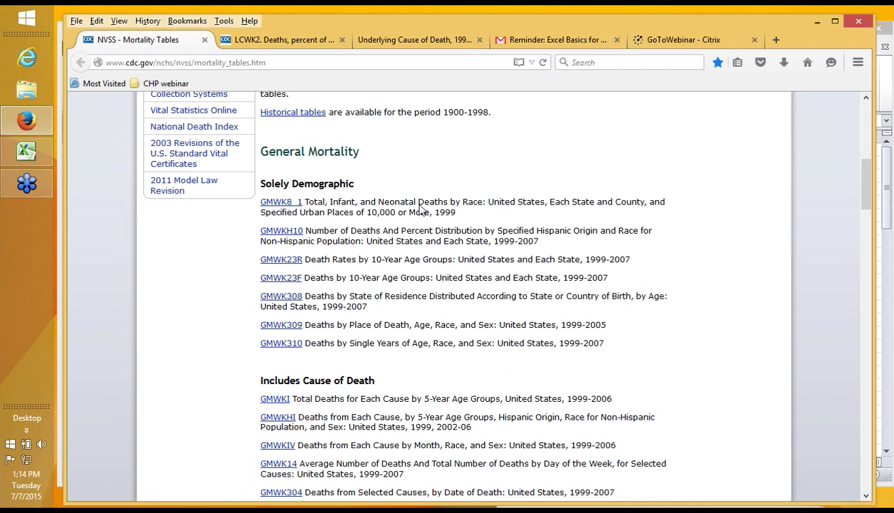
scroll(421, 210, "down", 6)
scroll(411, 211, "down", 1)
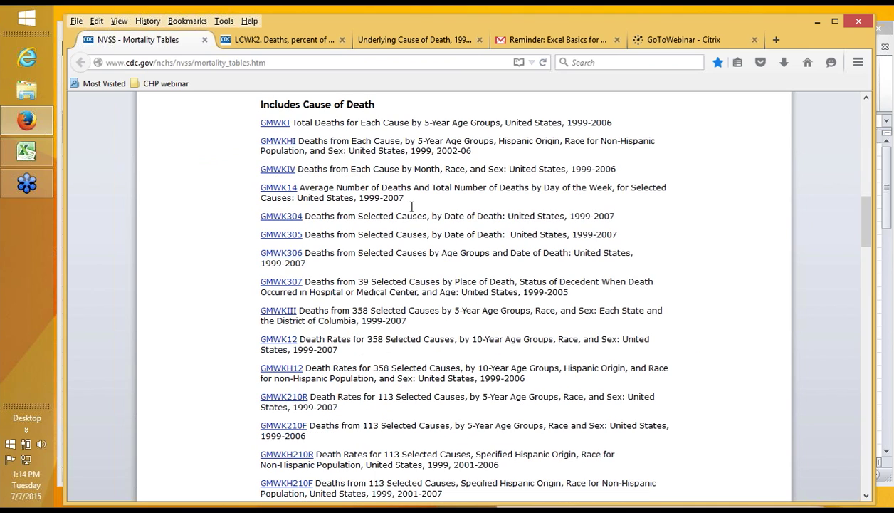
scroll(411, 207, "down", 6)
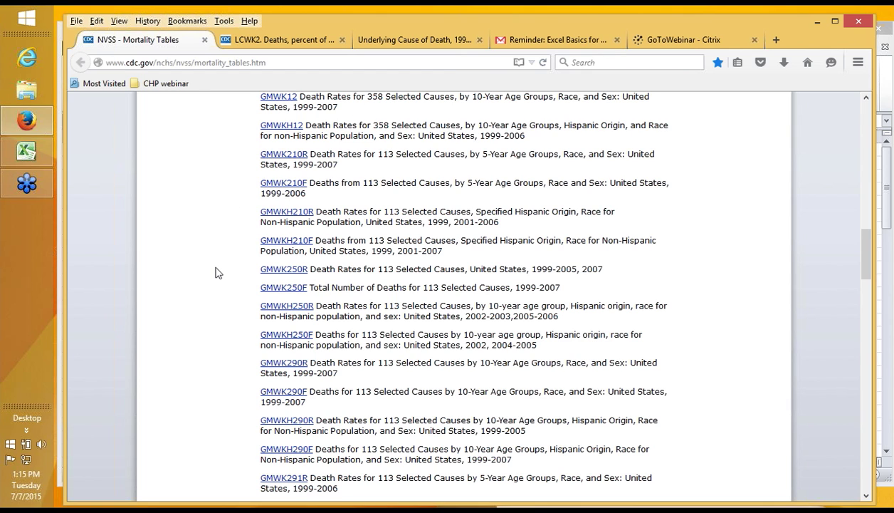
scroll(217, 272, "down", 10)
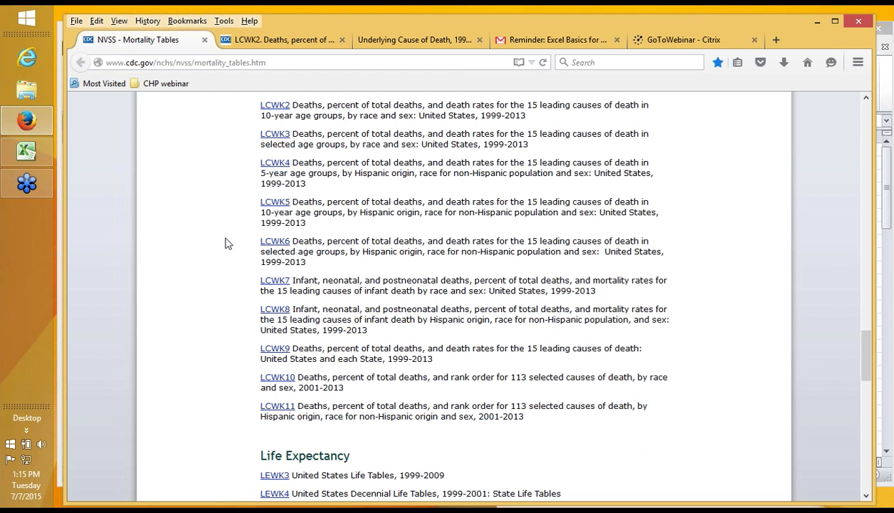
scroll(225, 244, "up", 2)
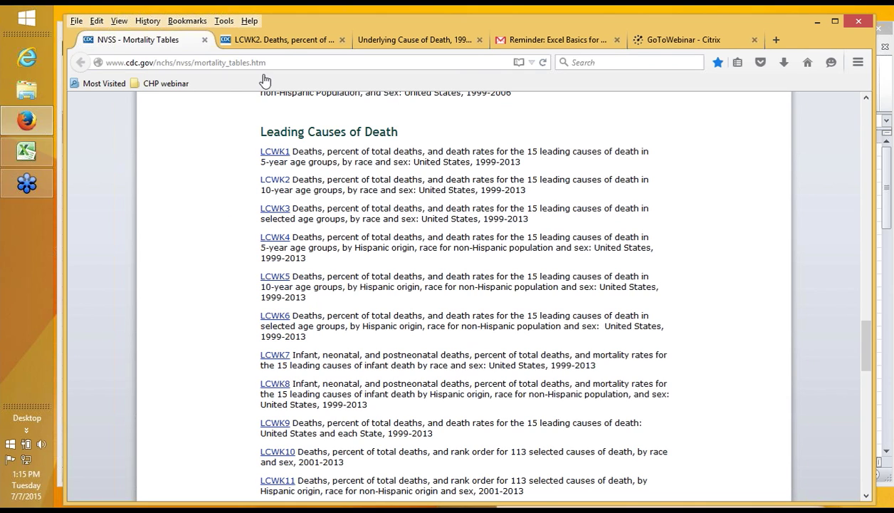
Step: Copy the "All races, both sexes, all ages" rows from All causes to All other causes (Residual) in the LCWK2 PDF
left_click(281, 41)
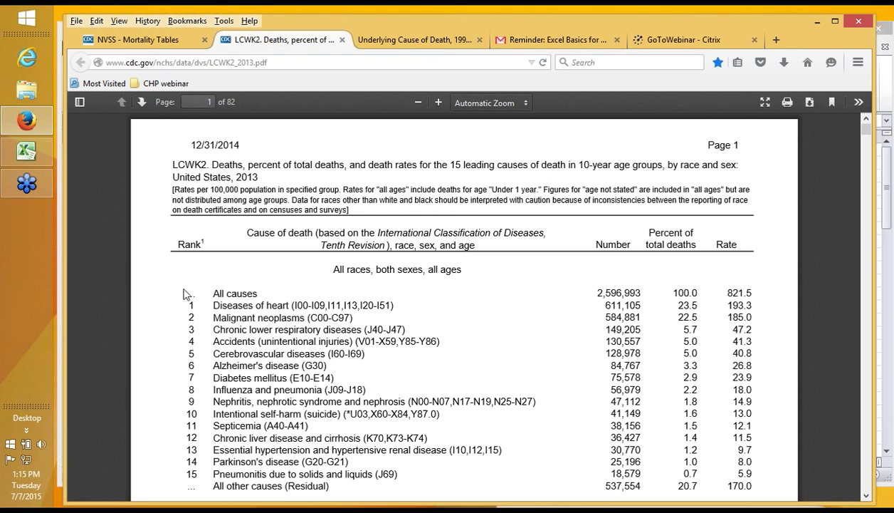
scroll(183, 294, "down", 1)
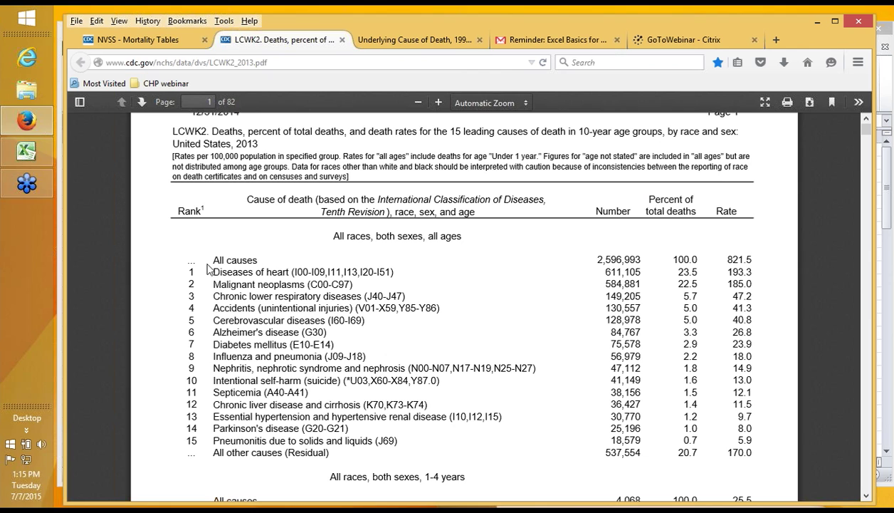
mouse_move(207, 268)
left_mouse_down()
mouse_move(225, 263)
mouse_move(193, 259)
left_mouse_up()
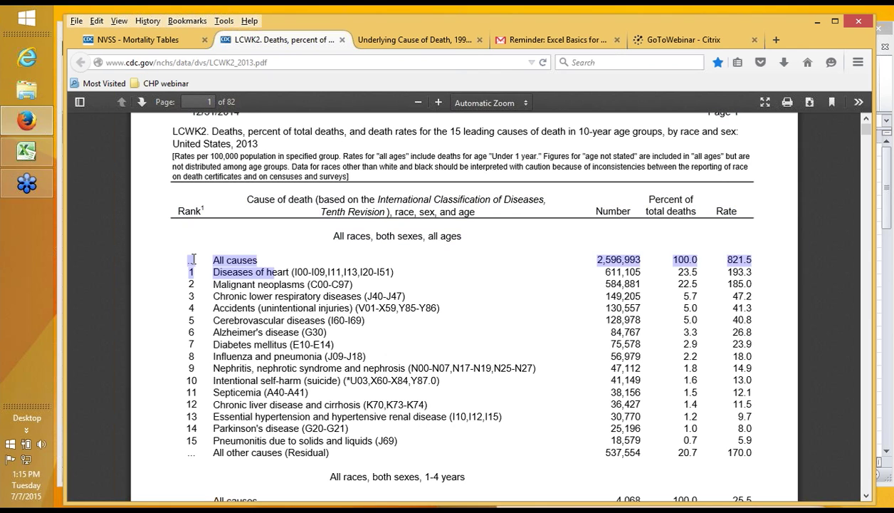
left_click(193, 260)
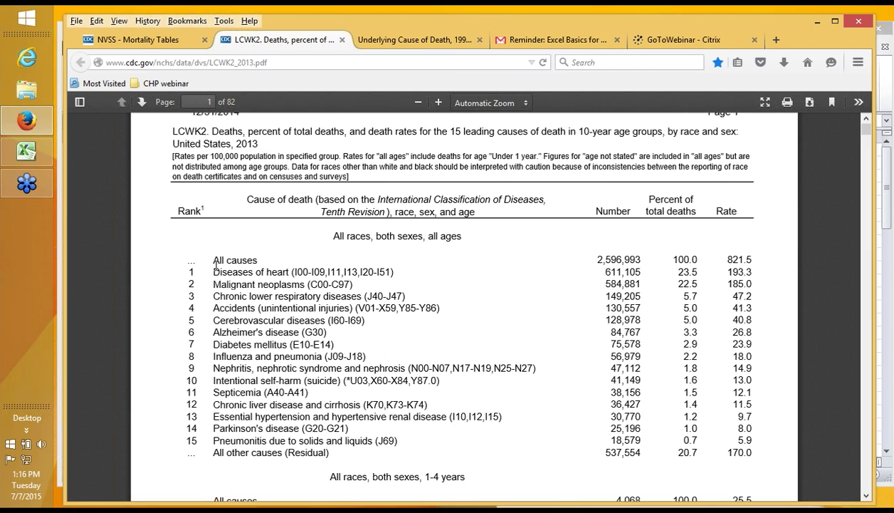
left_click_drag(213, 261, 747, 468)
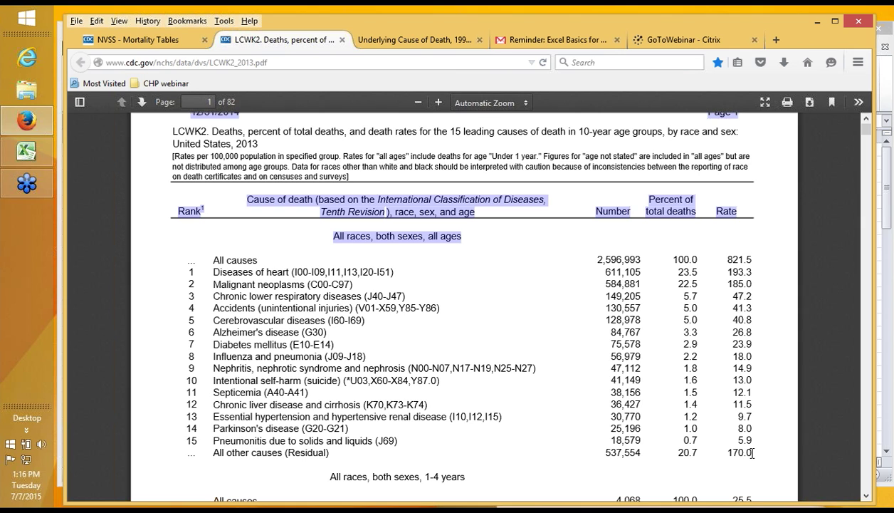
left_click_drag(752, 453, 187, 257)
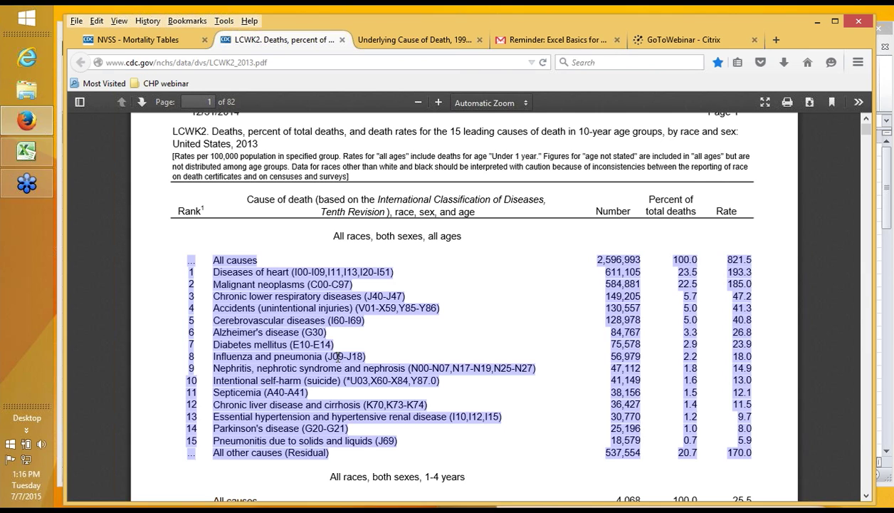
left_click_drag(354, 353, 355, 352)
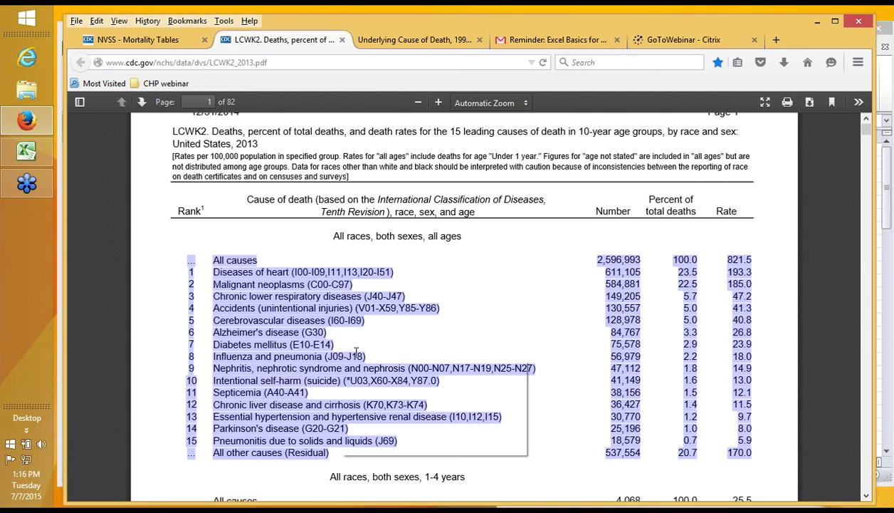
right_click(358, 361)
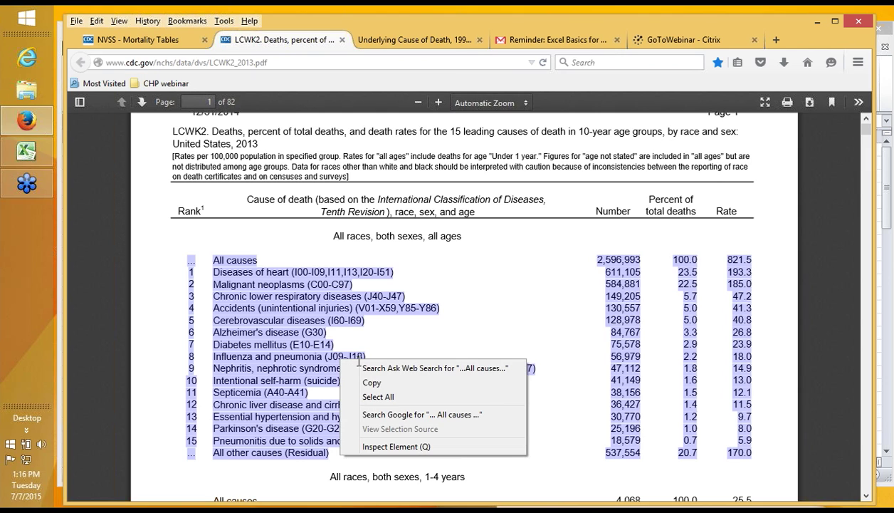
left_click(378, 382)
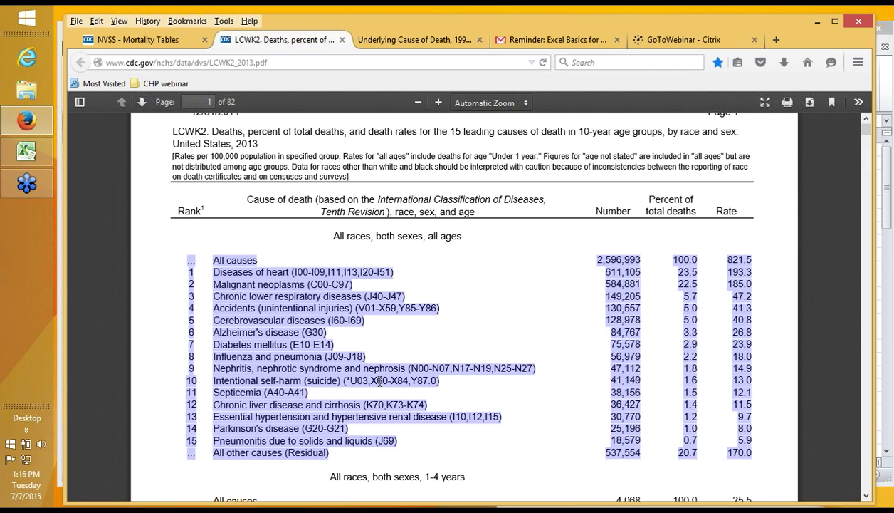
Step: Switch to the CHFWebinar workbook in Excel and paste the copied death table rows into Sheet1 starting at A1
key("alt+Tab")
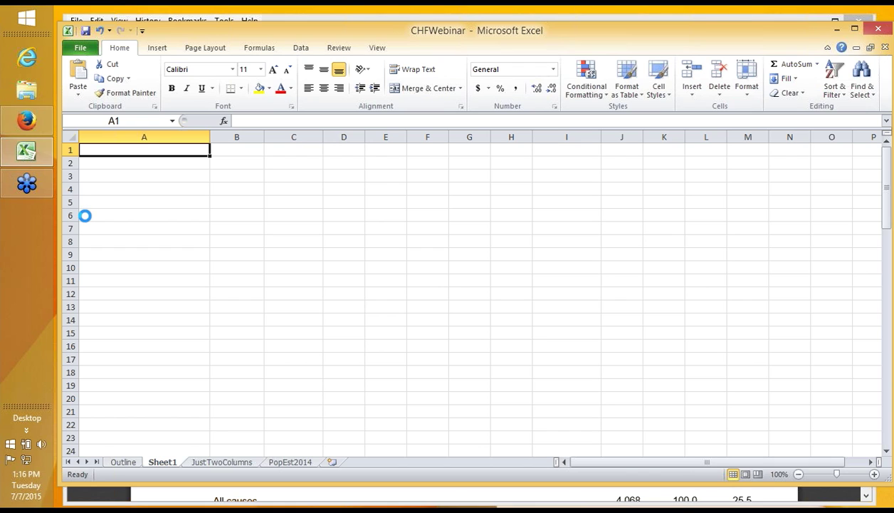
key("ctrl+v")
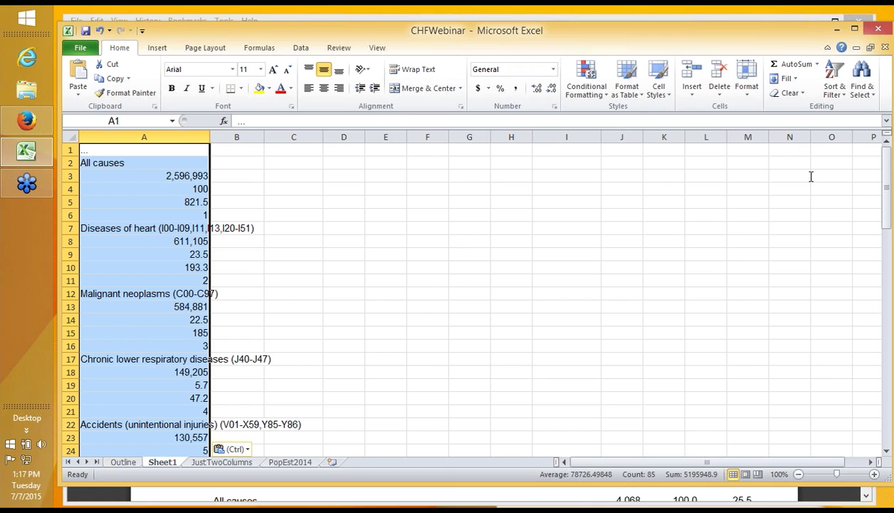
left_click(701, 40)
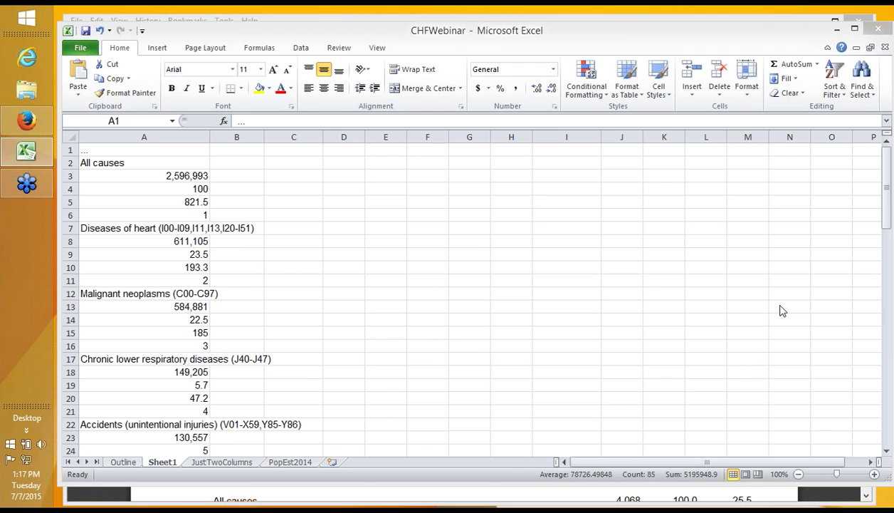
Step: Switch to Firefox and look through the age-group tables on pages 1 to 3 of the LCWK2 PDF
key("alt+Tab")
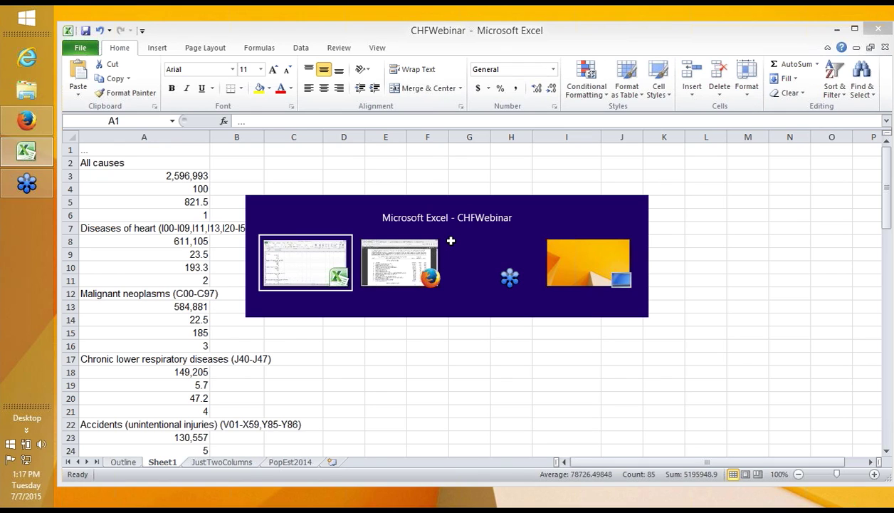
key("alt+Tab")
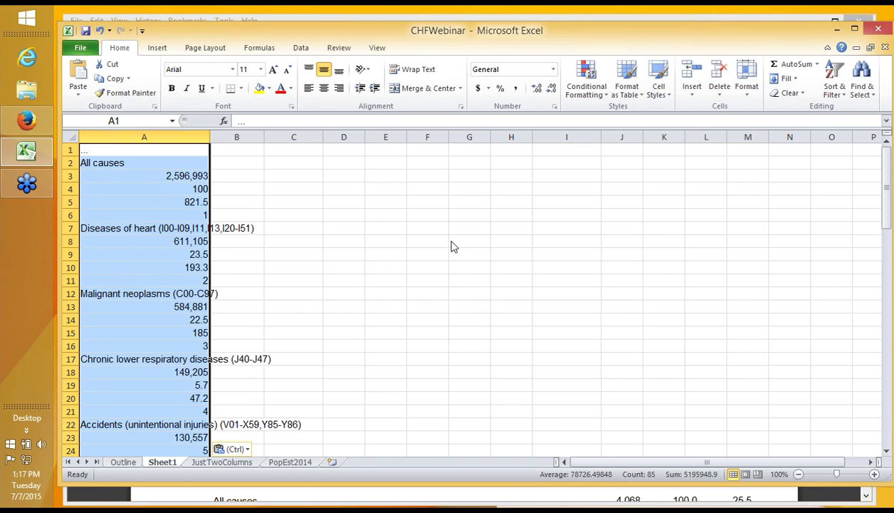
key("alt+Tab")
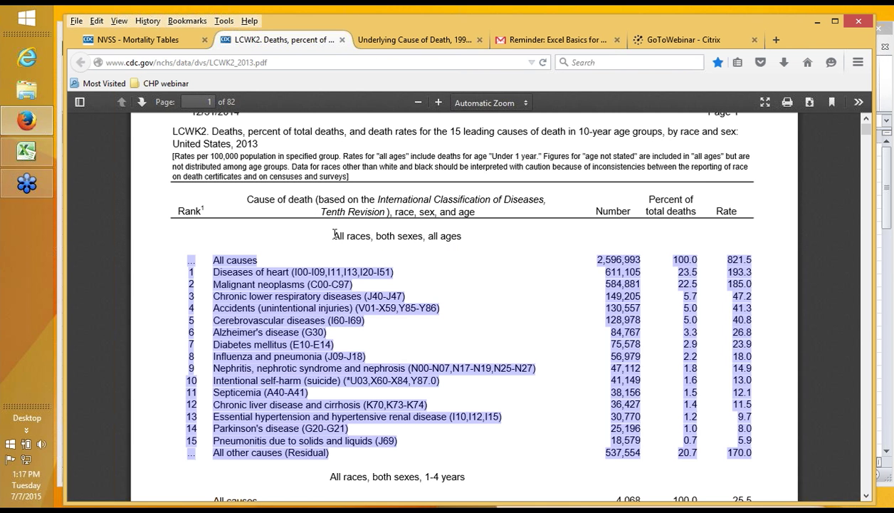
left_click_drag(334, 235, 437, 229)
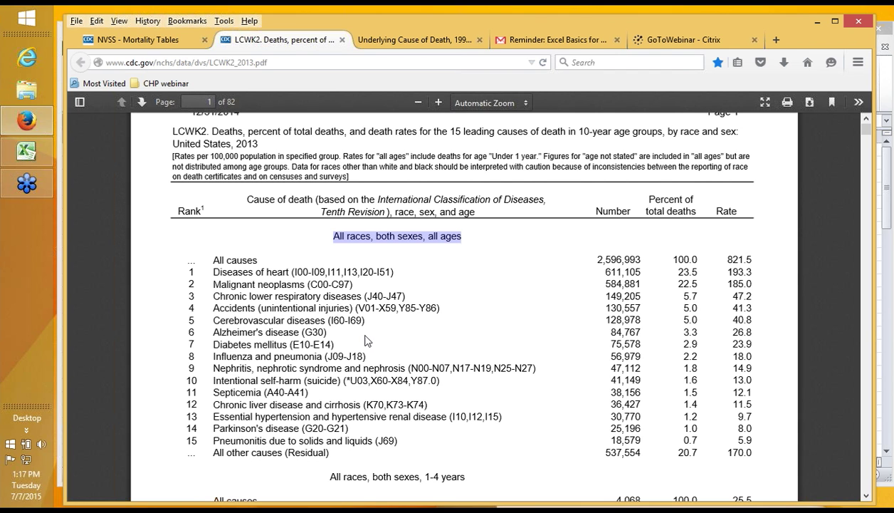
scroll(360, 337, "down", 1)
scroll(360, 337, "down", 5)
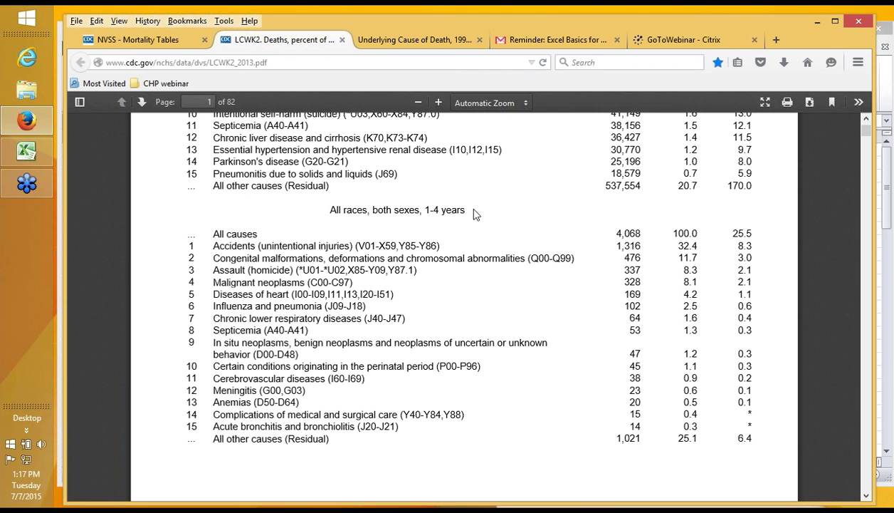
scroll(430, 229, "down", 6)
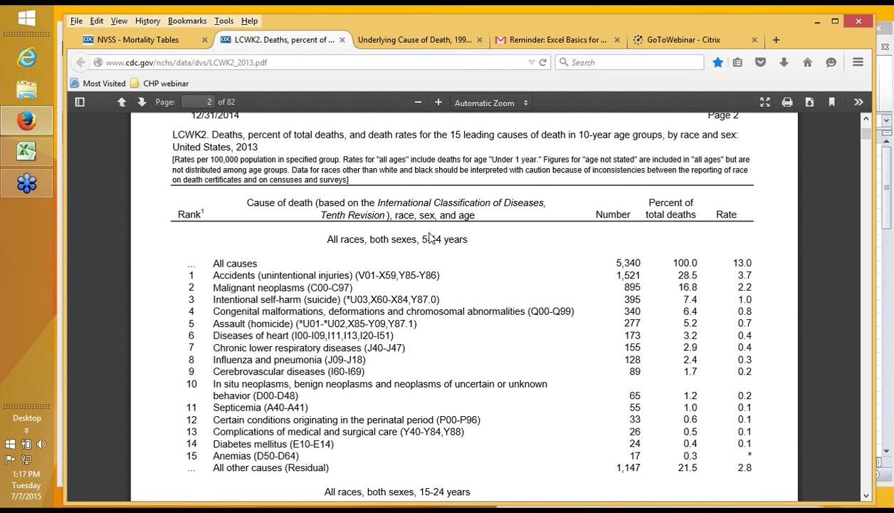
scroll(430, 238, "down", 1)
scroll(422, 220, "down", 4)
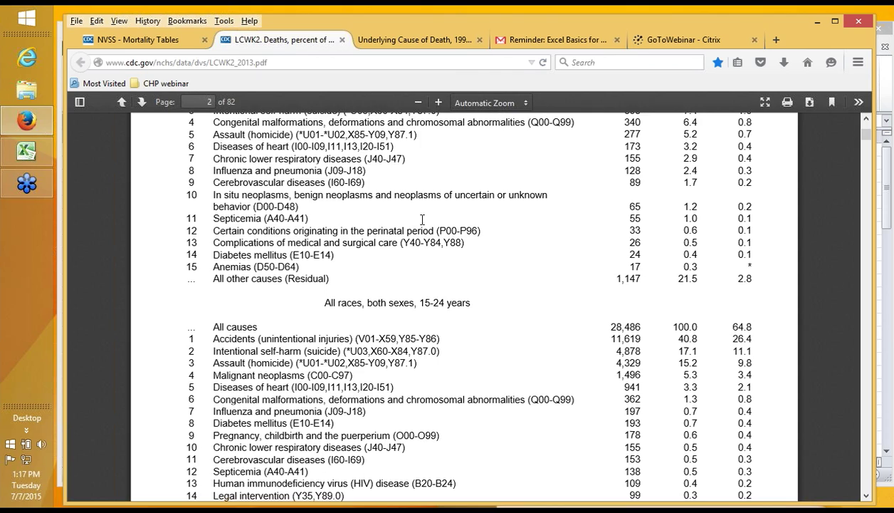
scroll(422, 220, "down", 10)
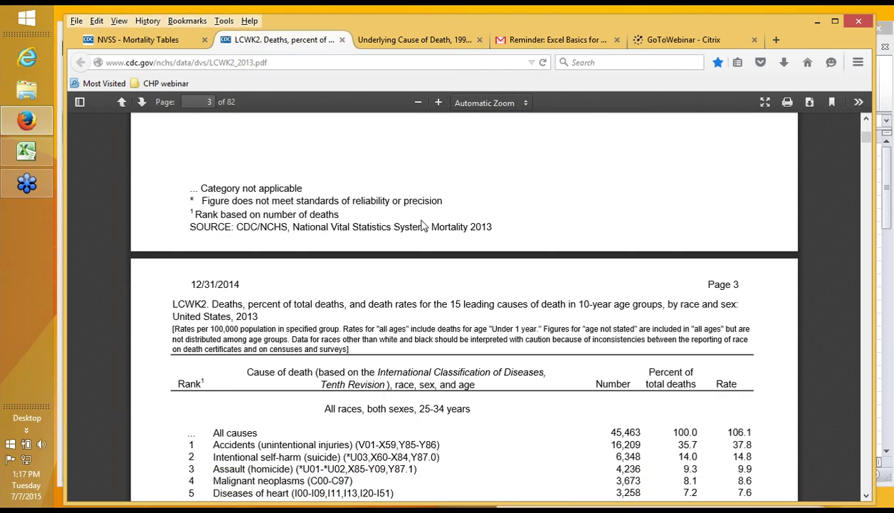
scroll(422, 226, "up", 15)
scroll(420, 226, "up", 15)
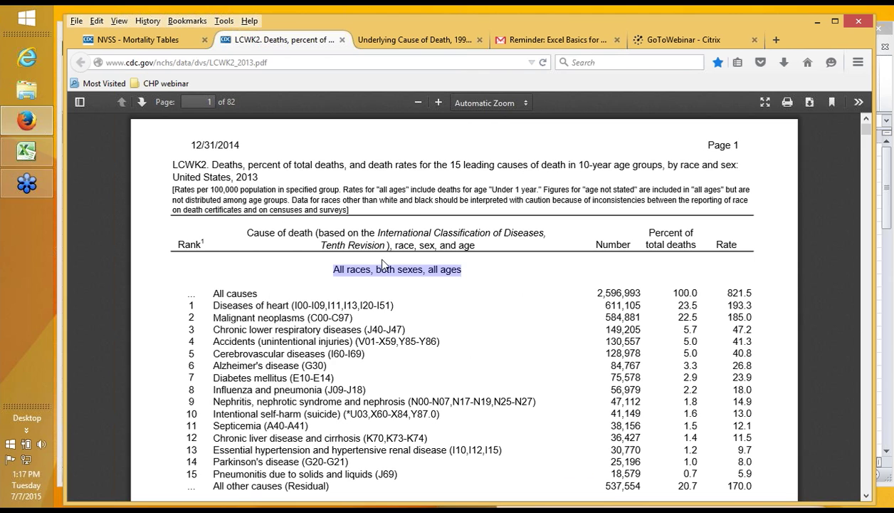
left_click(360, 305)
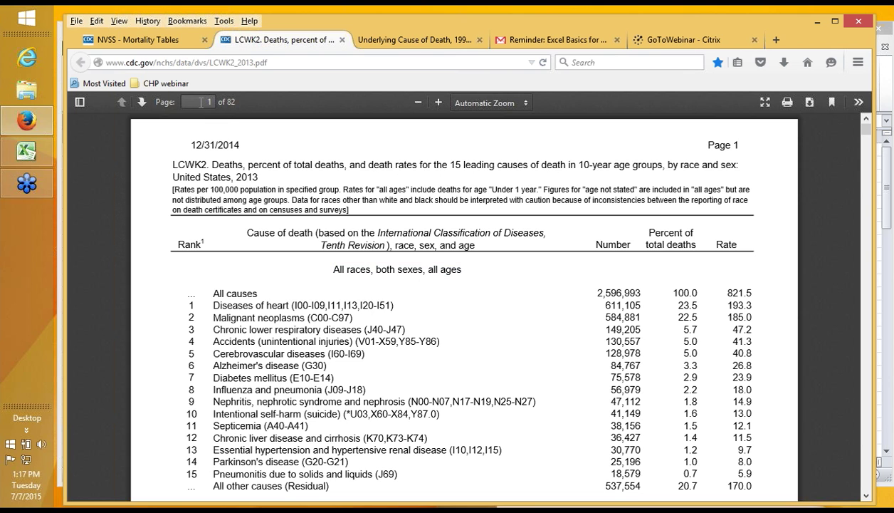
Step: Switch back to the CHFWebinar workbook in Excel and insert two blank rows above the pasted data in Sheet1
key("alt+Tab")
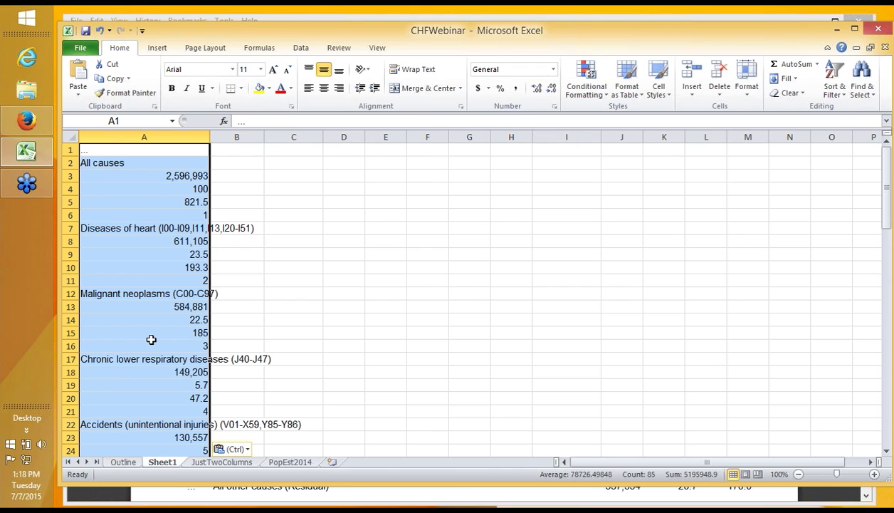
scroll(151, 339, "down", 12)
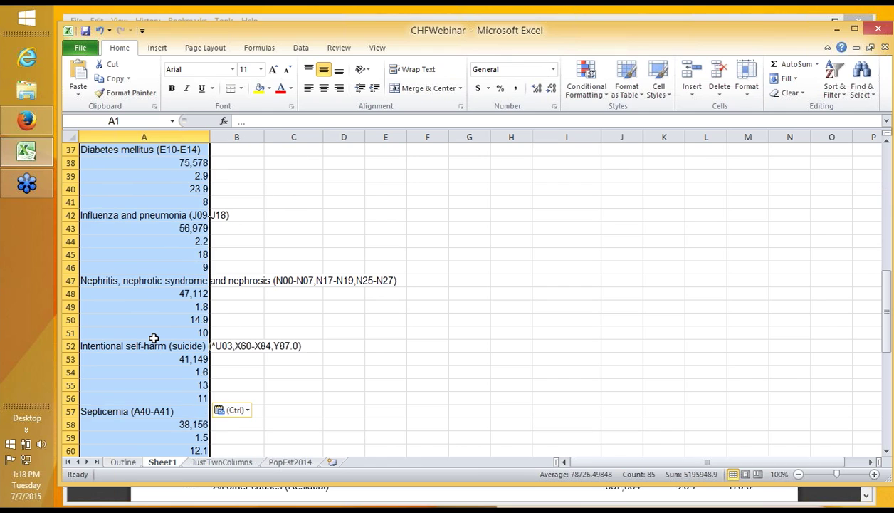
scroll(153, 338, "up", 12)
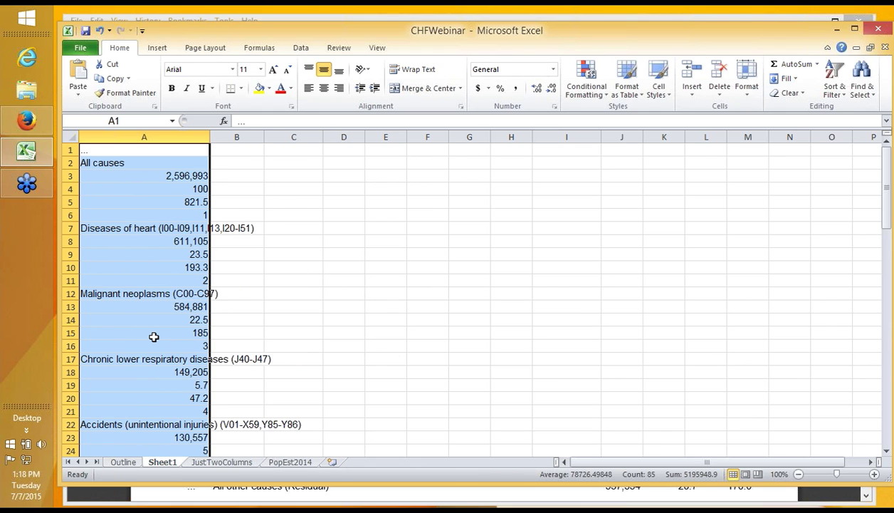
left_click(227, 166)
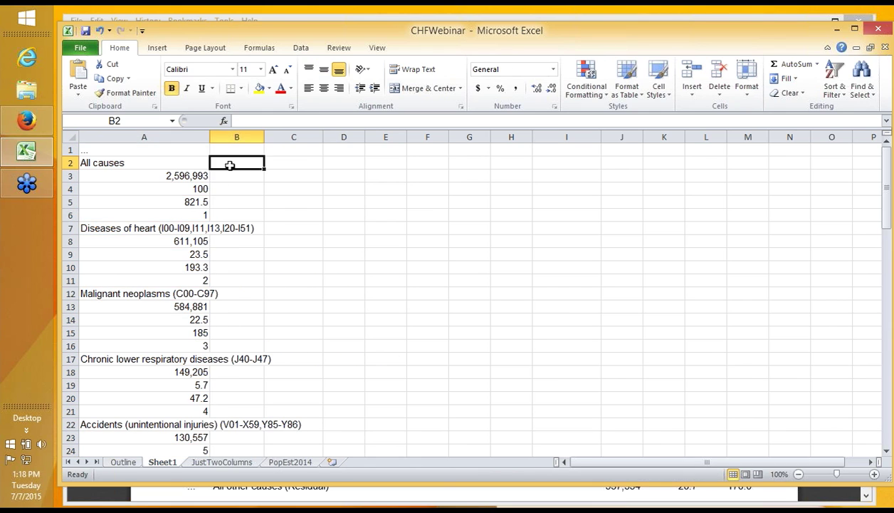
left_click(69, 150)
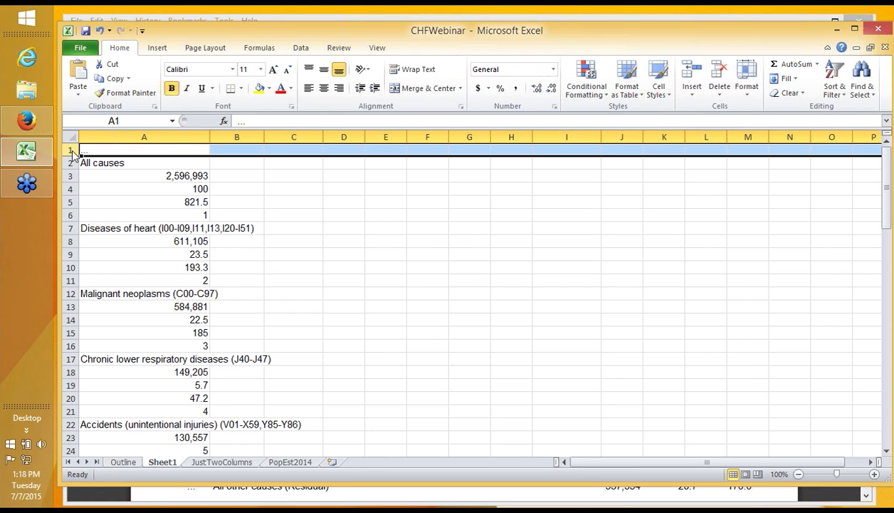
right_click(73, 154)
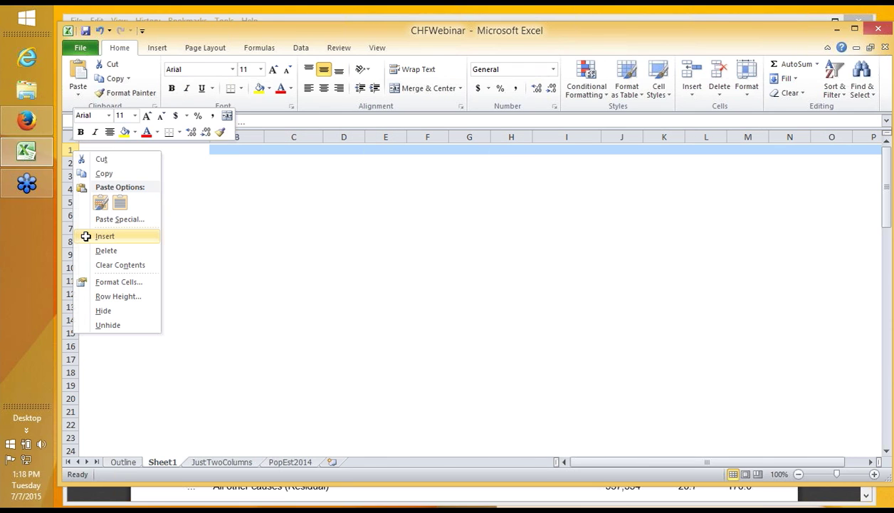
left_click(86, 235)
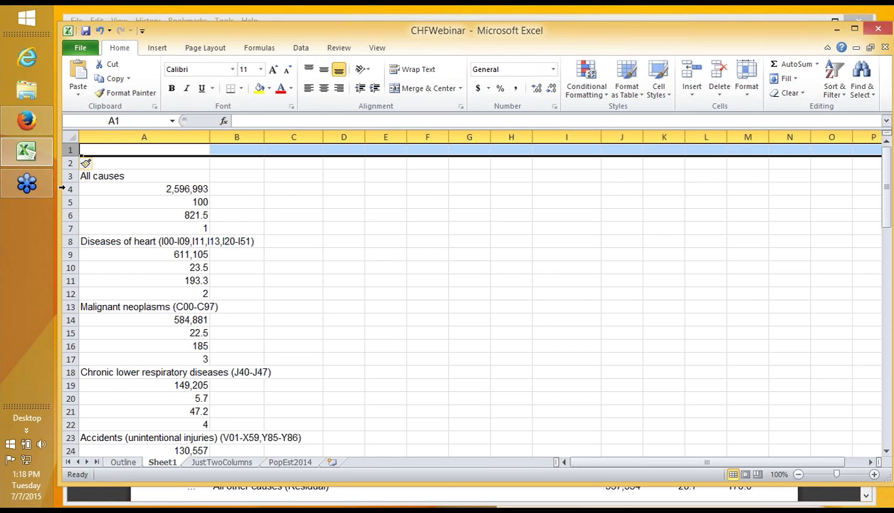
left_click(69, 149)
right_click(71, 146)
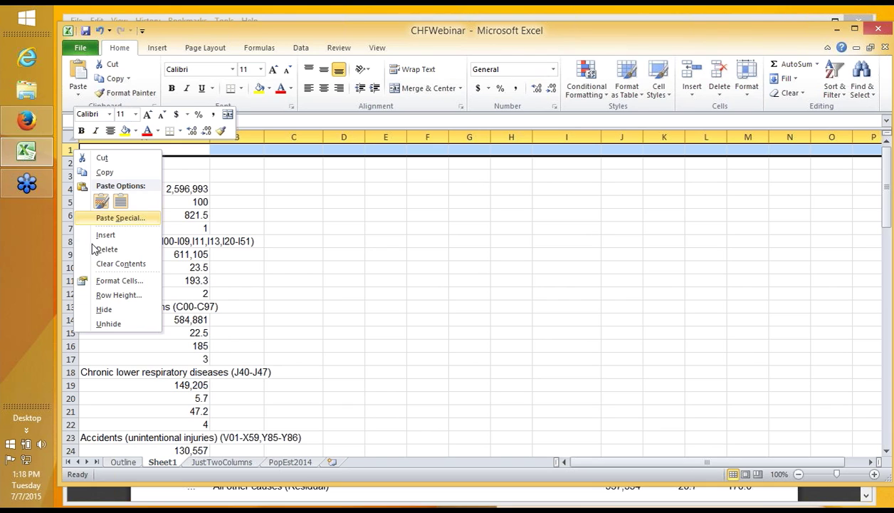
left_click(92, 232)
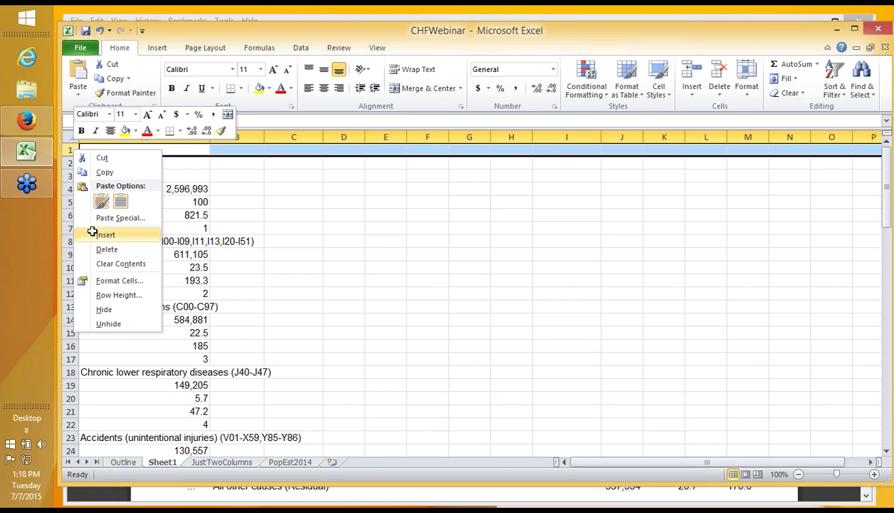
Step: Widen column A so the cause names fit inside it, and select the All causes block A3:A8
left_click(230, 196)
left_click_drag(212, 145, 305, 144)
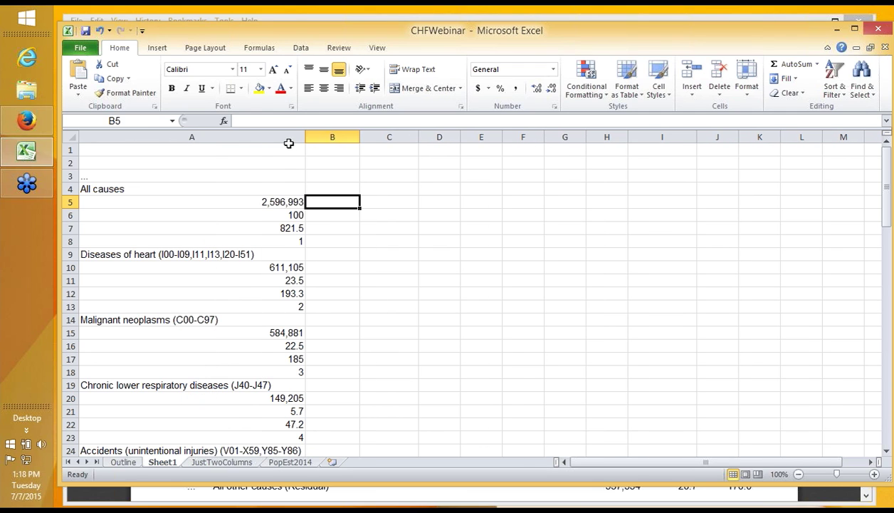
left_click_drag(107, 178, 115, 243)
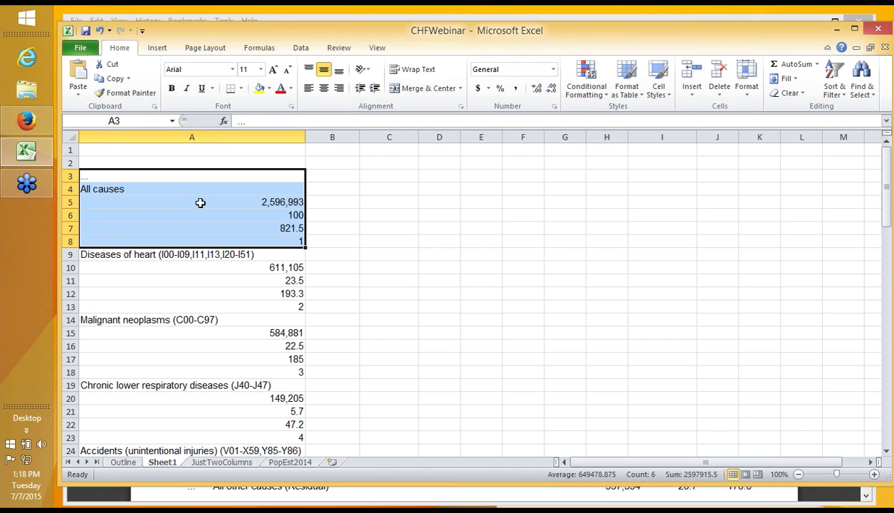
Step: Enter the formula =A3 in cell B3 and open it in the cell to inspect the reference
left_click(339, 178)
type("=")
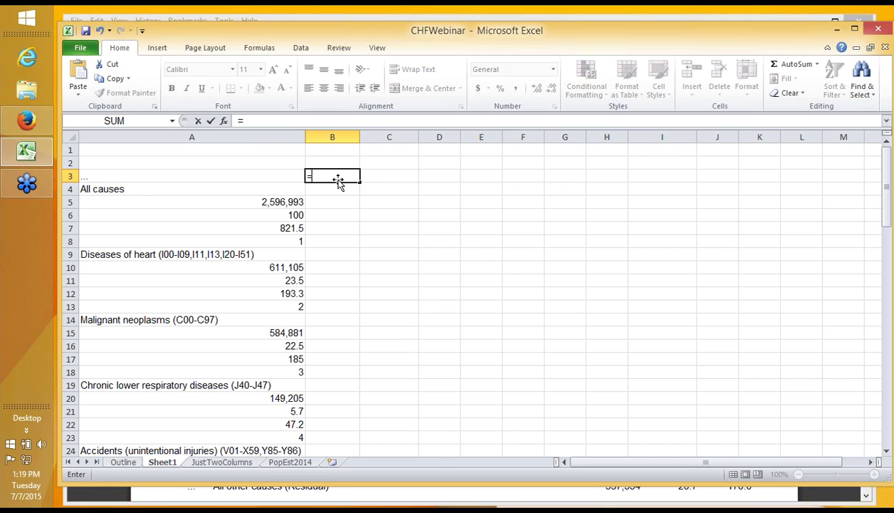
left_click(165, 176)
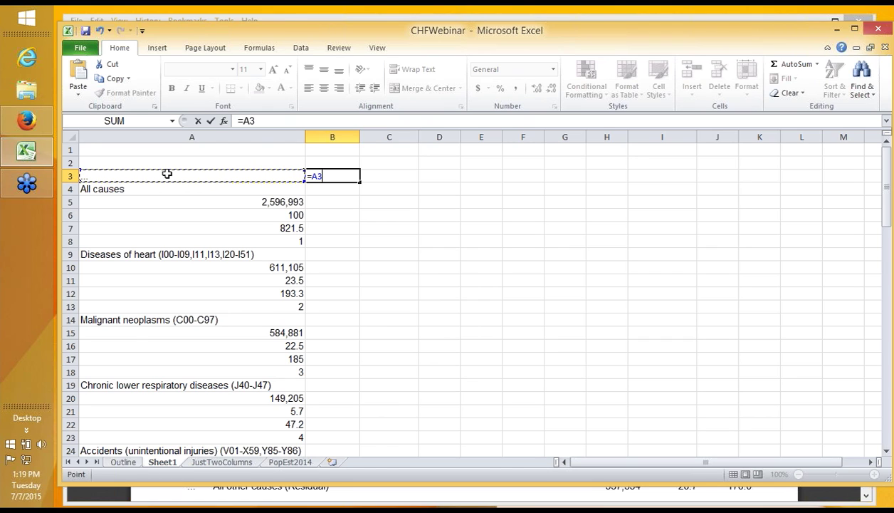
left_click(167, 174)
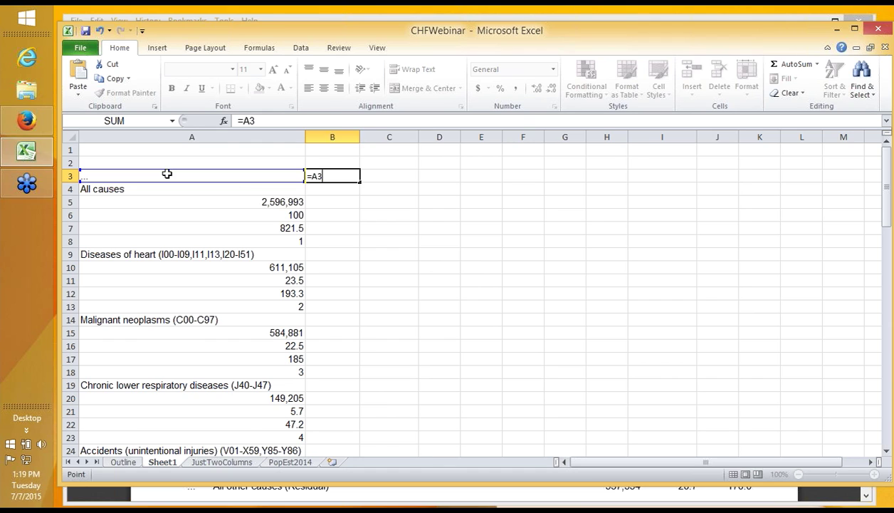
key("ctrl+Return")
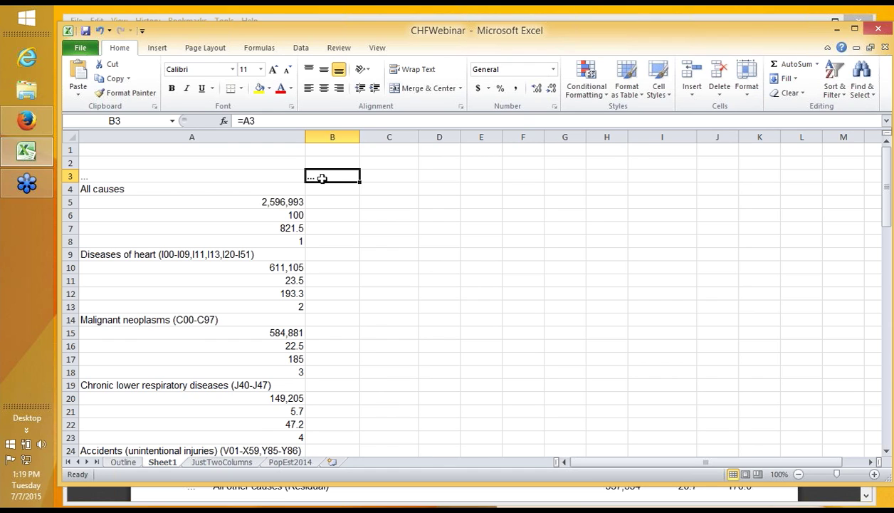
double_click(328, 177)
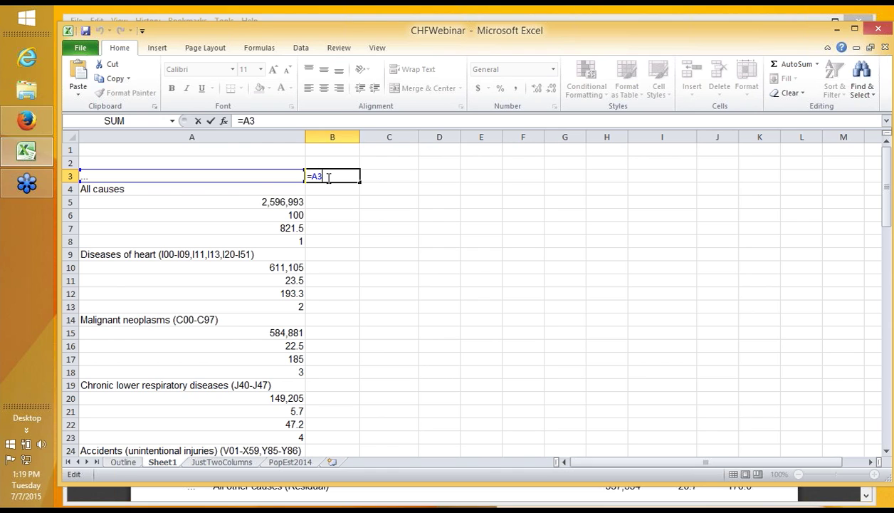
Step: Enter the formula =A4 in cell C3 to bring the All causes label into row 3
left_click(376, 177)
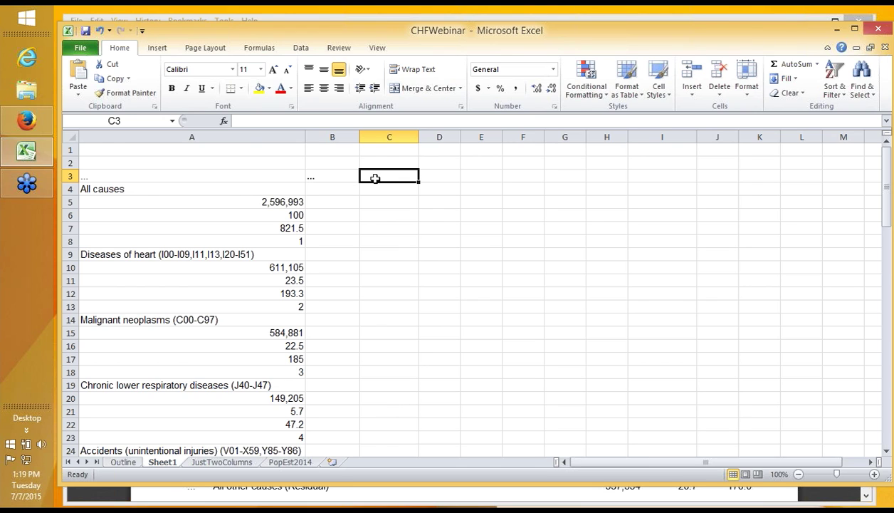
type("=")
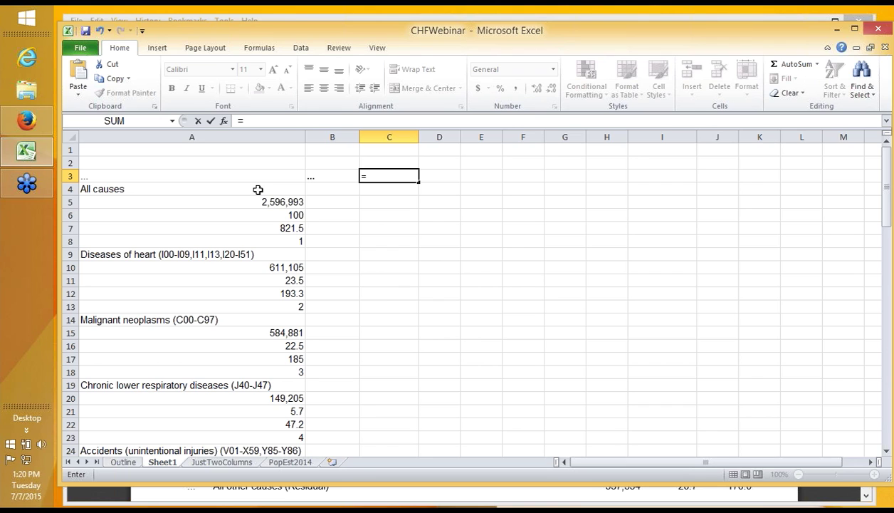
left_click(258, 189)
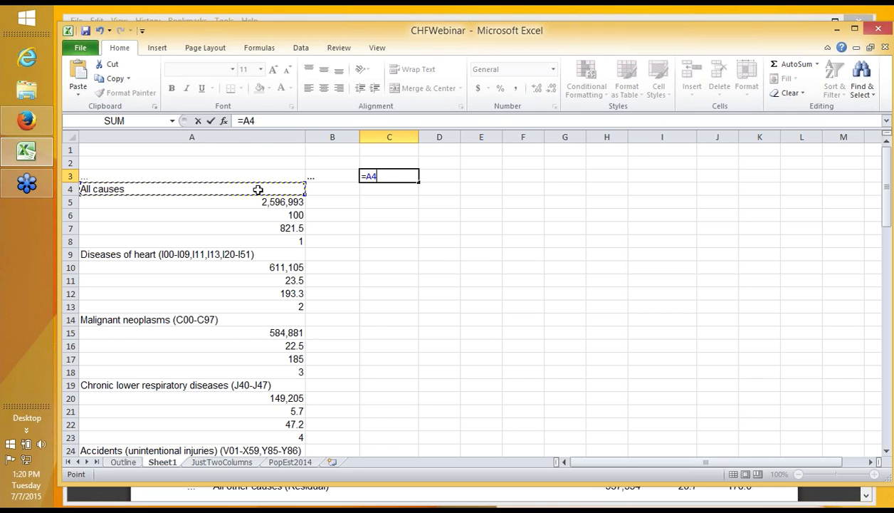
left_click(435, 176)
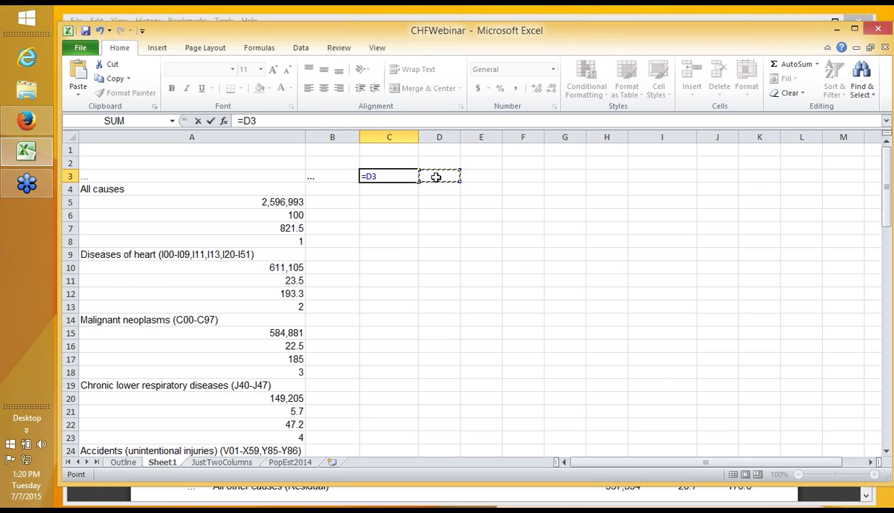
left_click(229, 189)
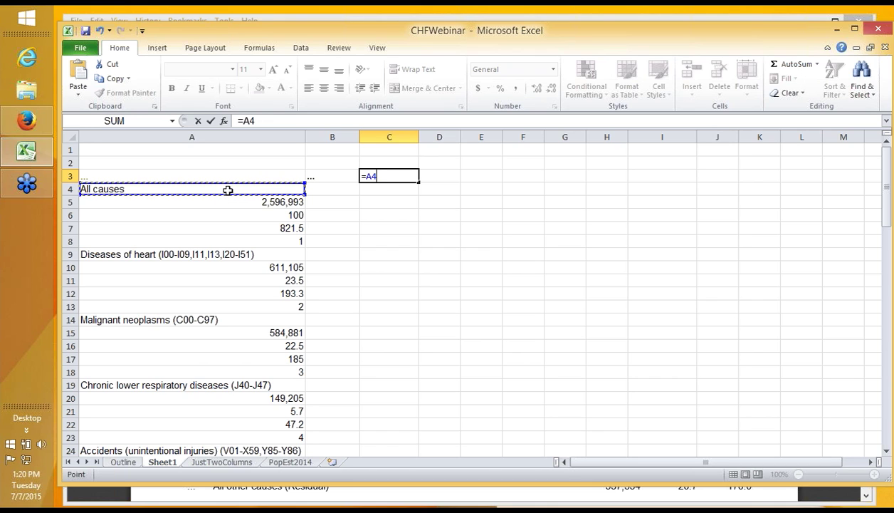
key("Return")
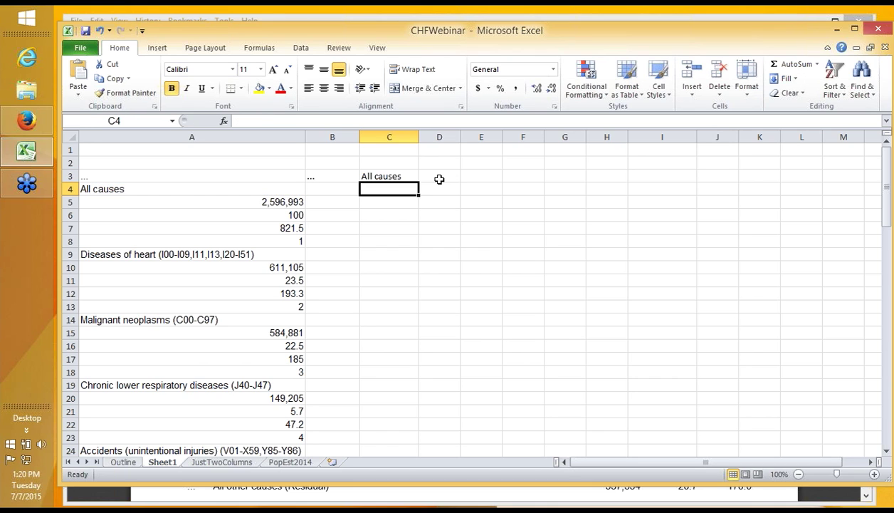
Step: Enter the formula =A5 in cell D3 to bring in the All causes death count, and select E3
left_click(440, 176)
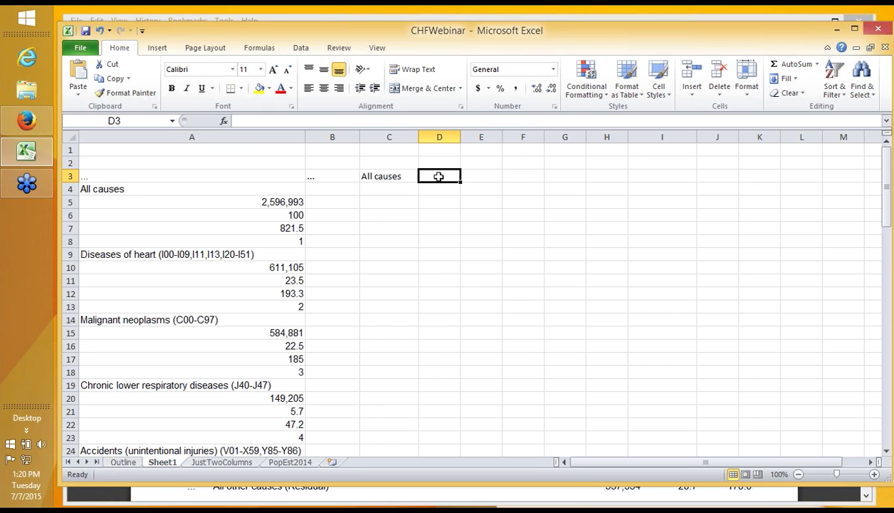
type("=")
left_click(265, 202)
key("Return")
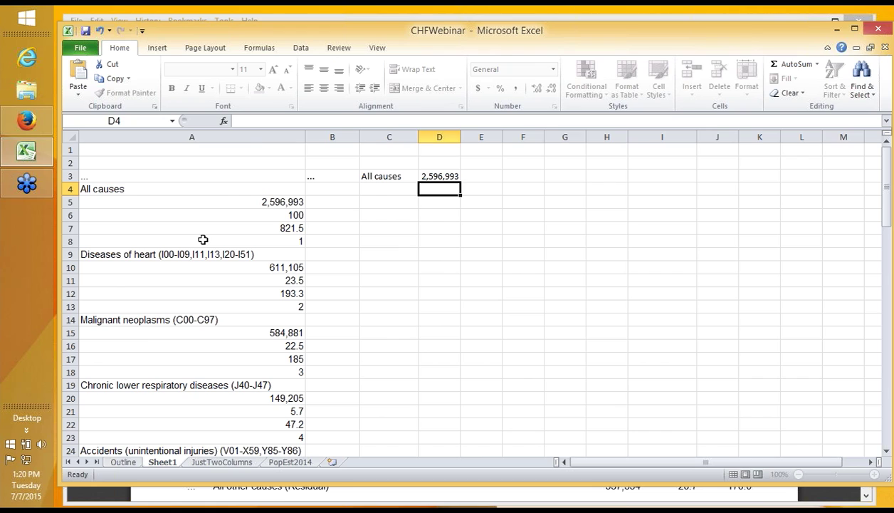
left_click(473, 176)
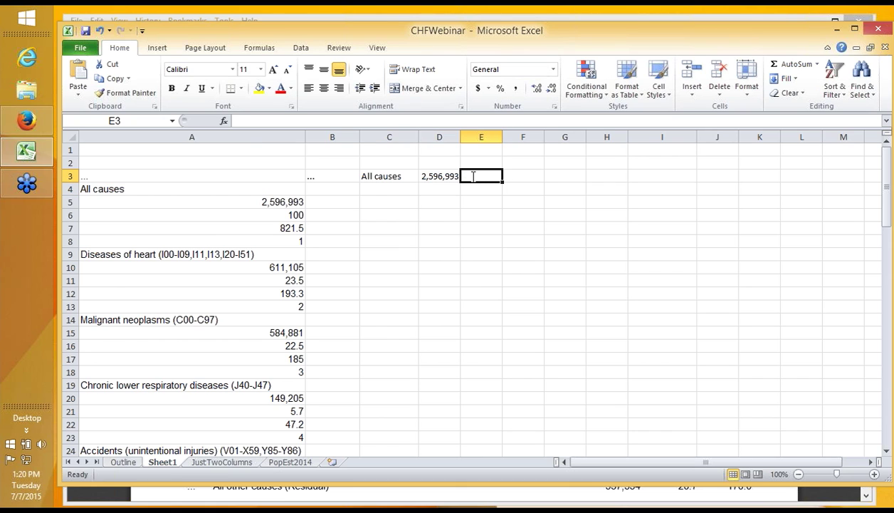
Step: Enter the formula =A6 in cell E3 and =A7 in cell F3 to complete the All causes row
type("=")
left_click(272, 214)
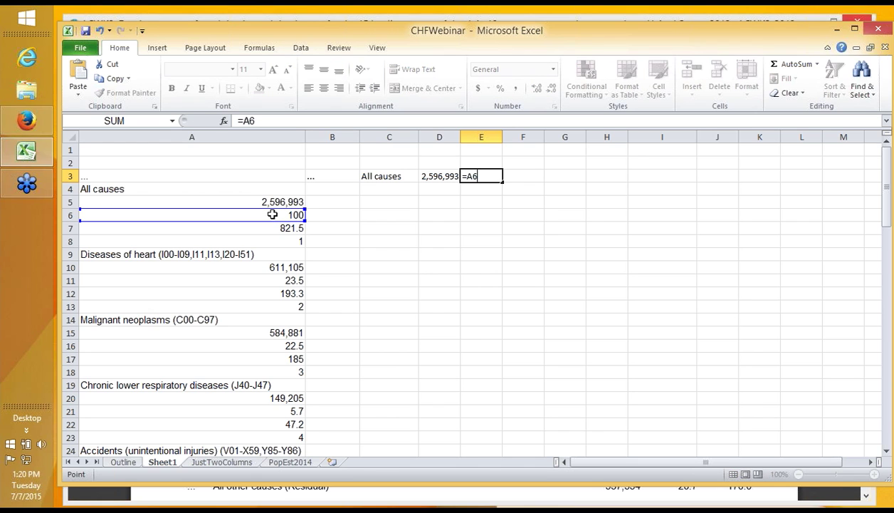
key("Tab")
type("=")
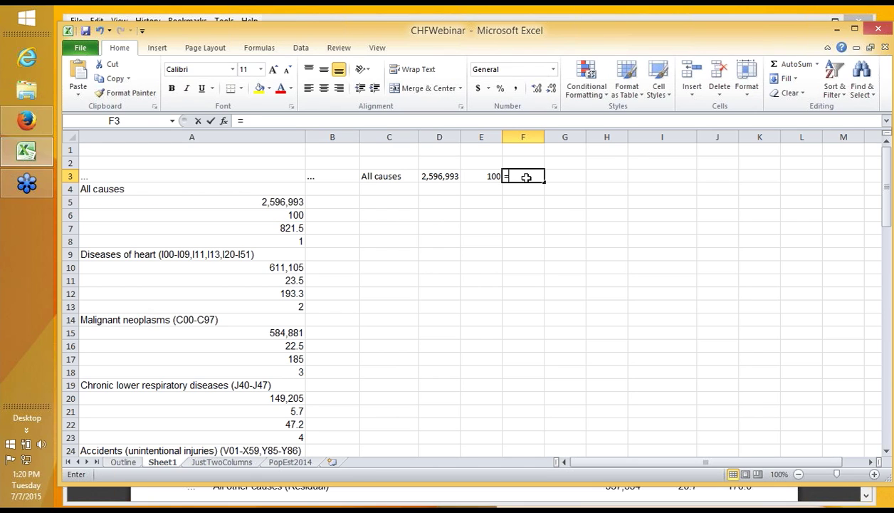
left_click(203, 226)
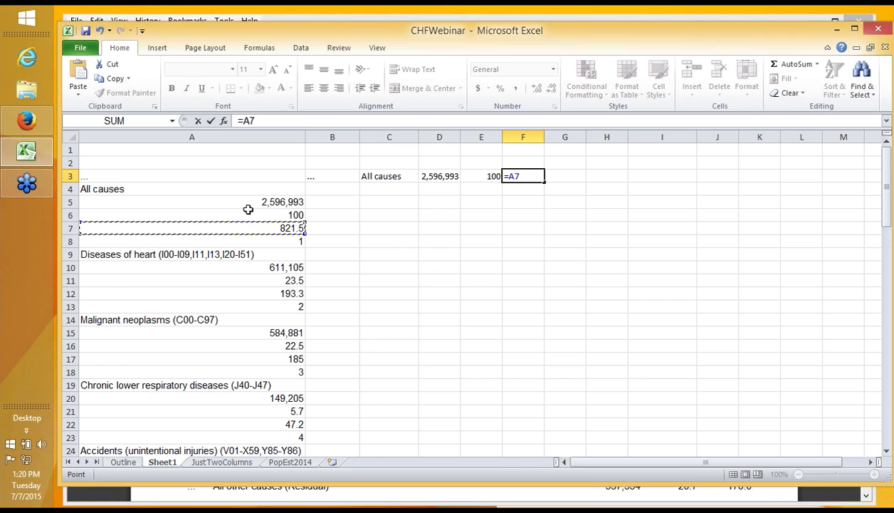
key("Return")
Step: Enter the headers Raw, Rank and Cause in cells A2, B2 and C2
left_click(228, 162)
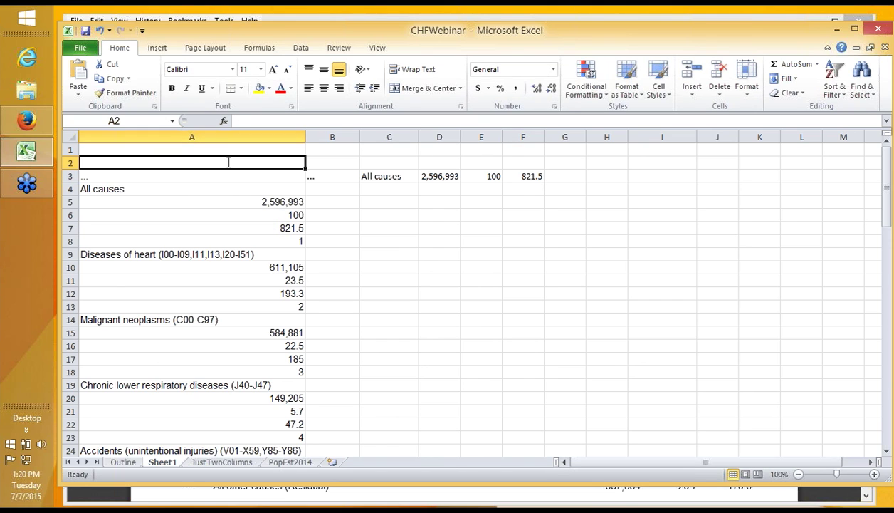
type("R")
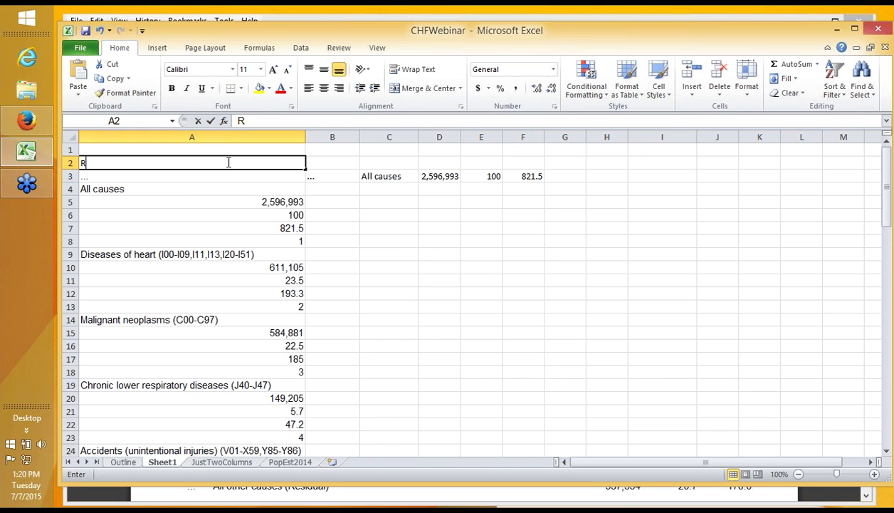
type("aw")
key("Tab")
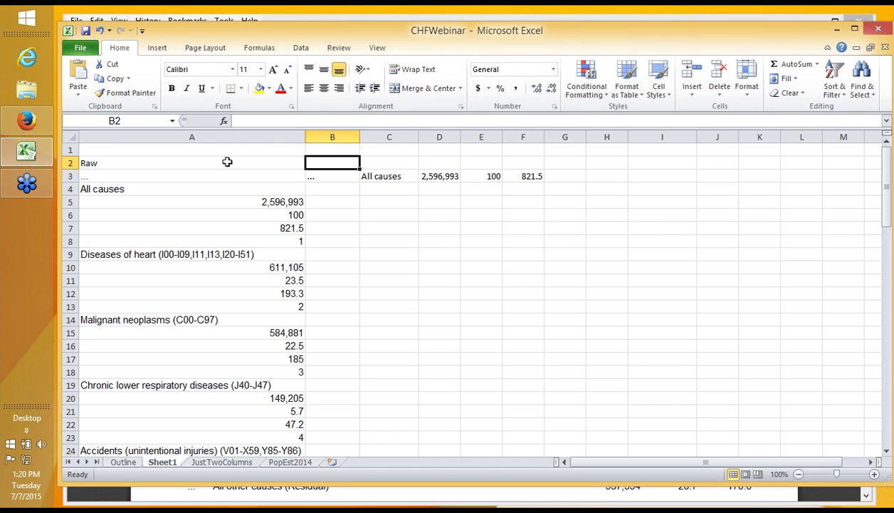
type("Rank")
key("Tab")
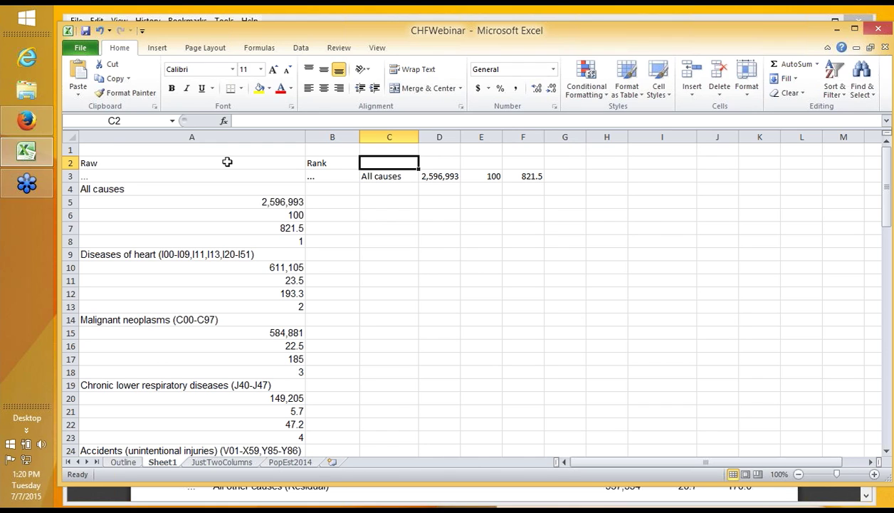
type("Cause")
key("Tab")
Step: Enter the headers Total2013, PctOfTotal and RatePer100K in cells D2, E2 and F2
type("T")
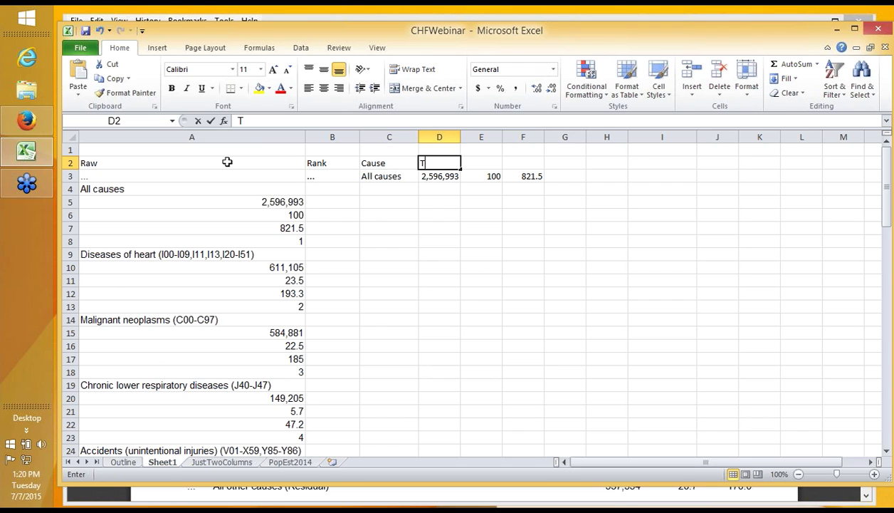
type("otal2013")
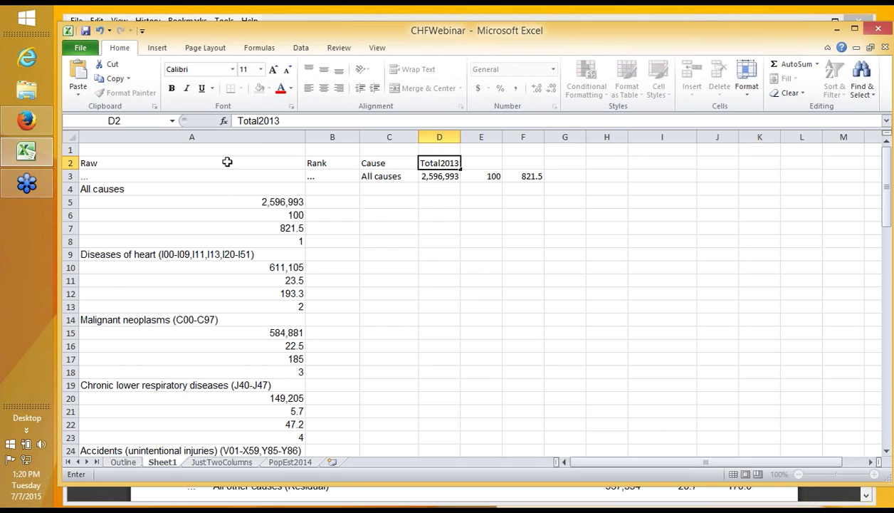
key("Tab")
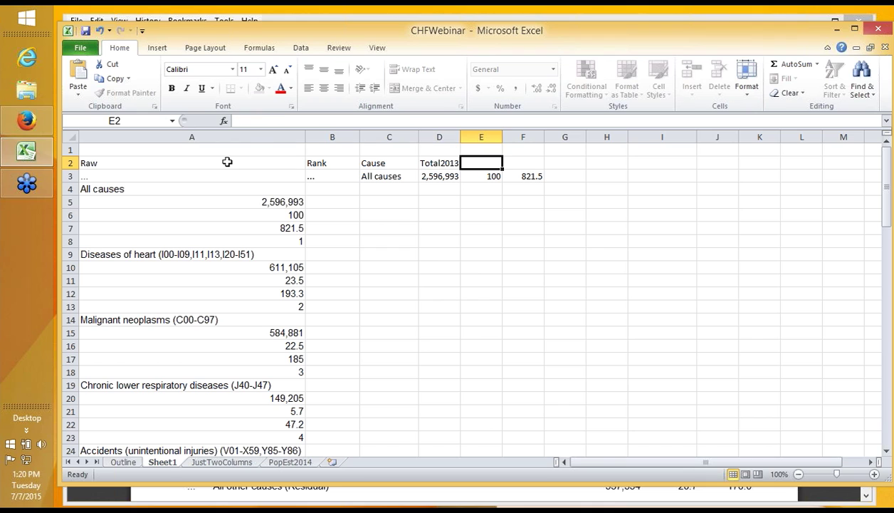
type("PctOfTotal")
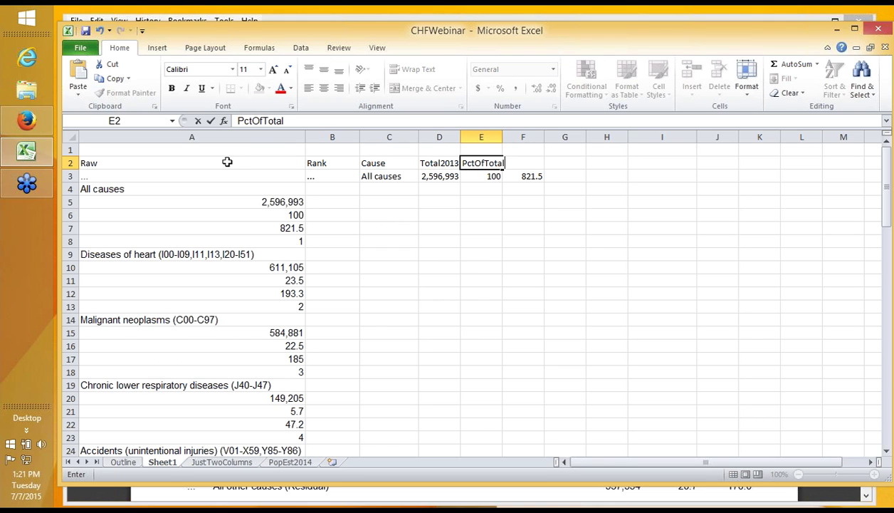
key("F2")
left_click(563, 162)
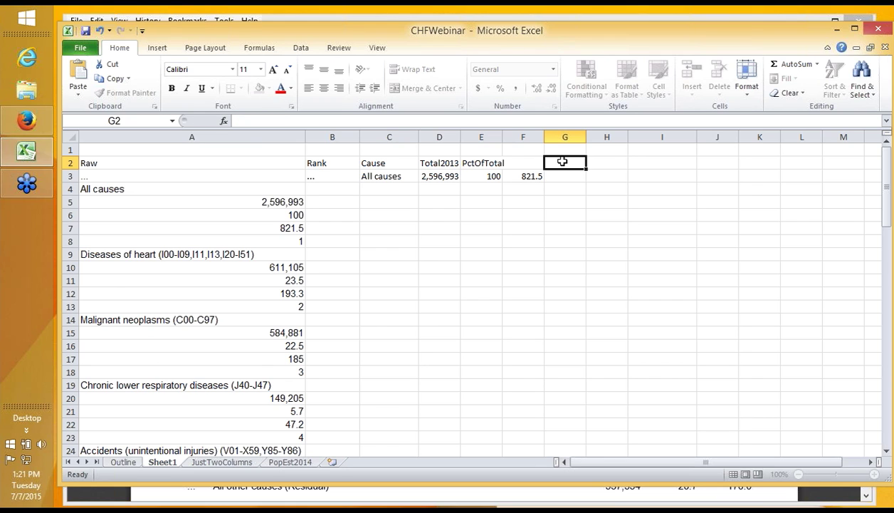
key("Left")
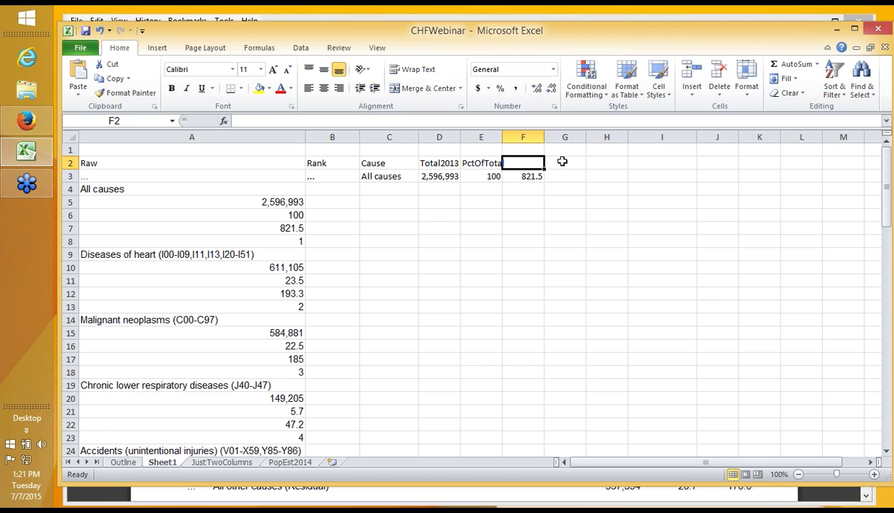
key("F2")
type("RatePer100")
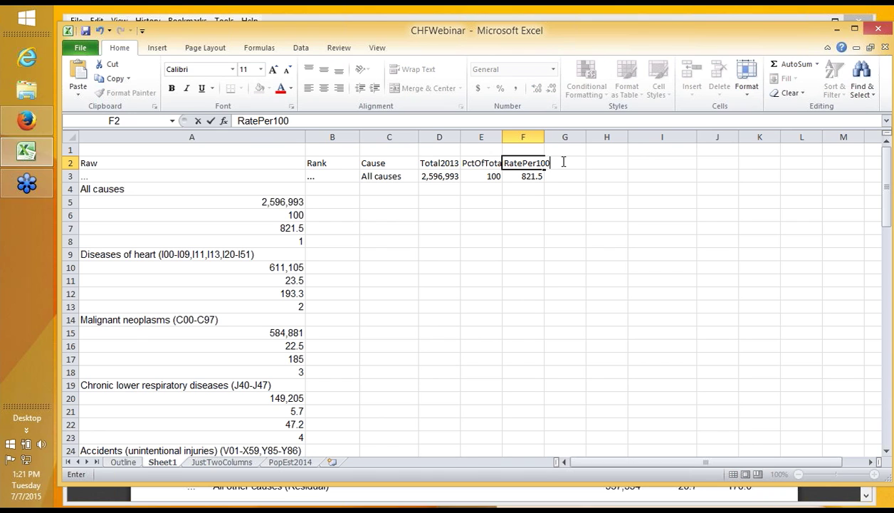
type("K")
left_click(518, 190)
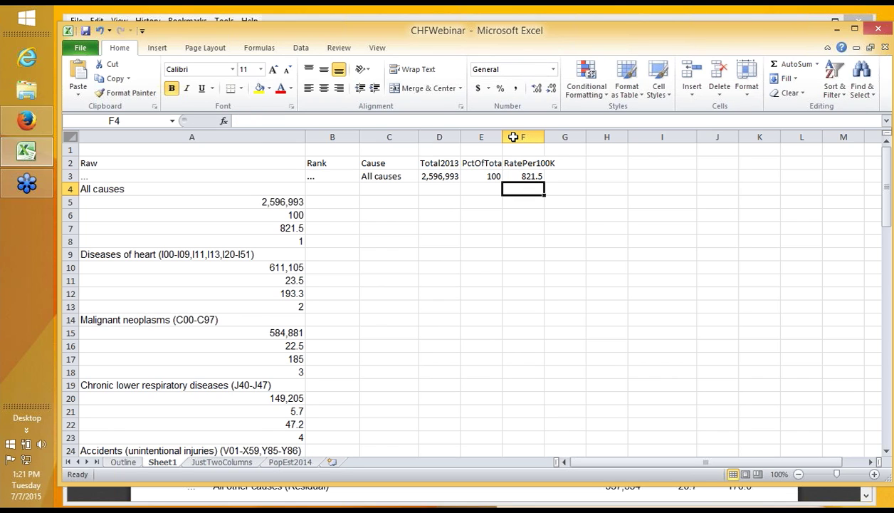
Step: Select the whole sheet and autofit all column widths to their contents
left_click(72, 135)
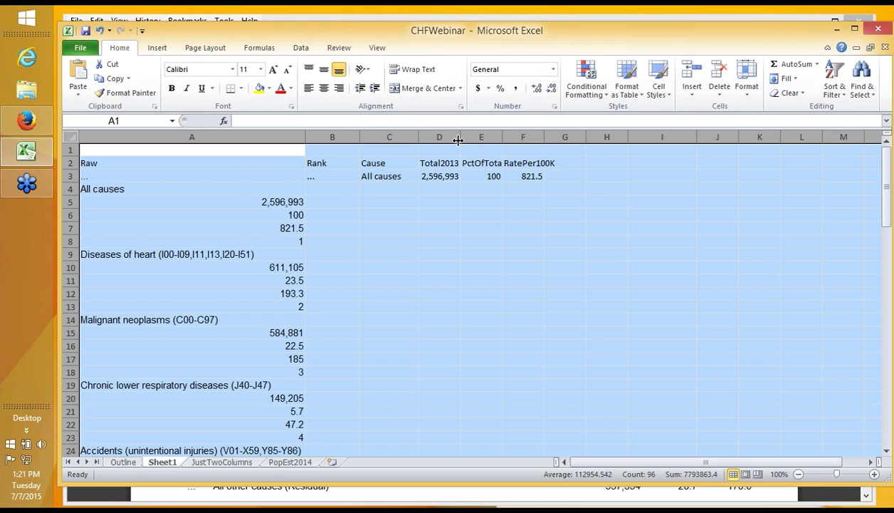
left_click_drag(460, 136, 461, 135)
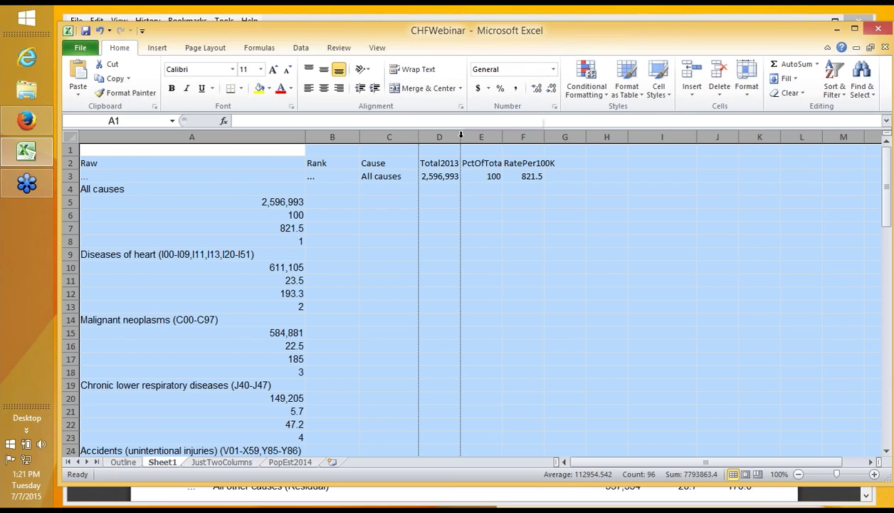
double_click(460, 135)
Step: Narrow column A to about the length of the Chronic lower respiratory diseases label, and select C4
left_click_drag(587, 137, 559, 137)
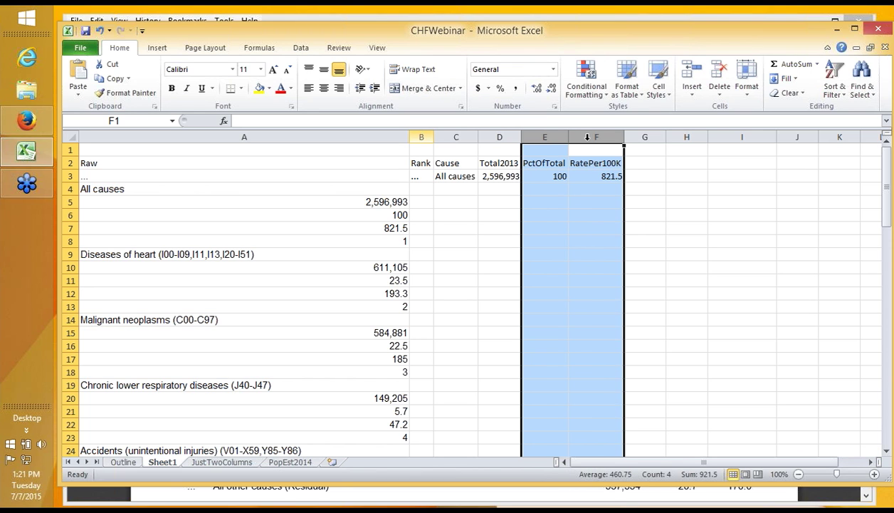
left_click(420, 137)
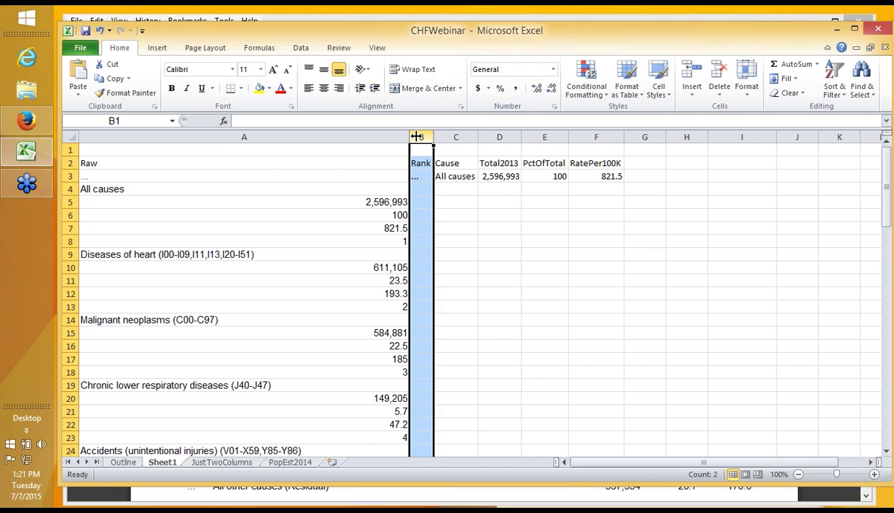
left_click_drag(410, 136, 205, 141)
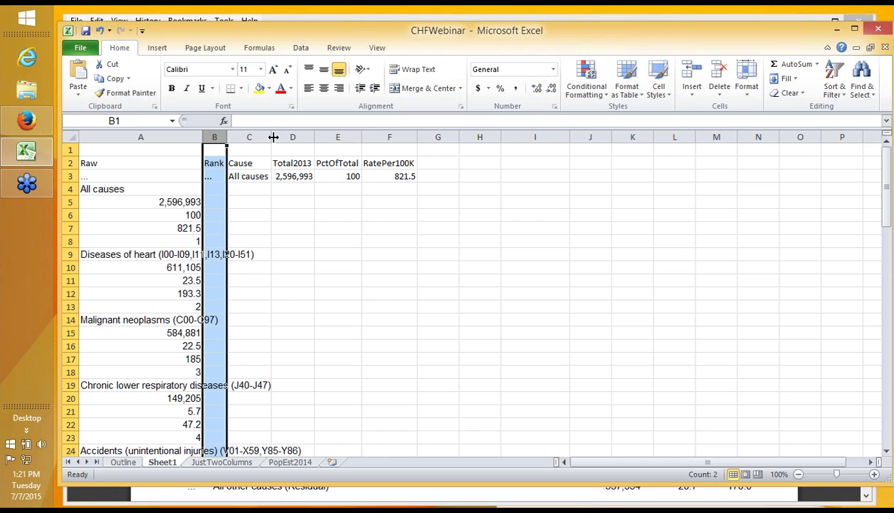
left_click_drag(273, 136, 273, 136)
left_click(319, 188)
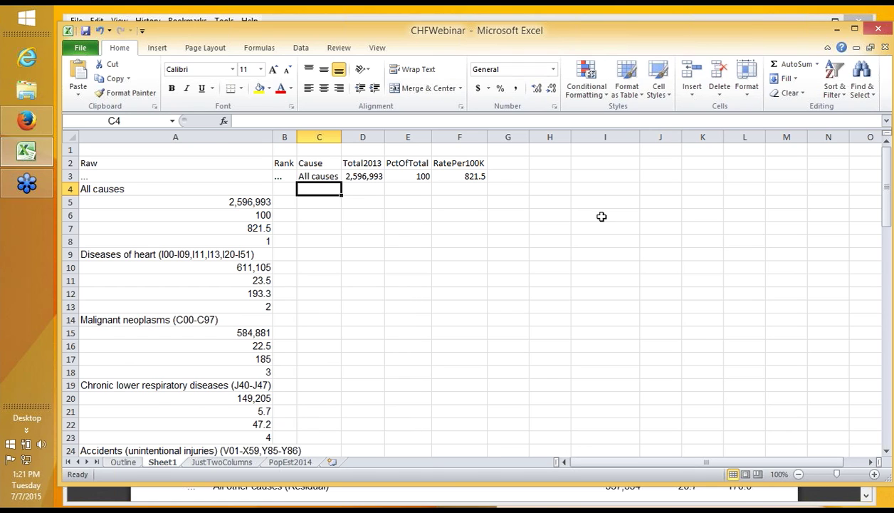
Step: Enter the formula =A8 in cell B8 to bring in the rank for Diseases of heart
key("Down")
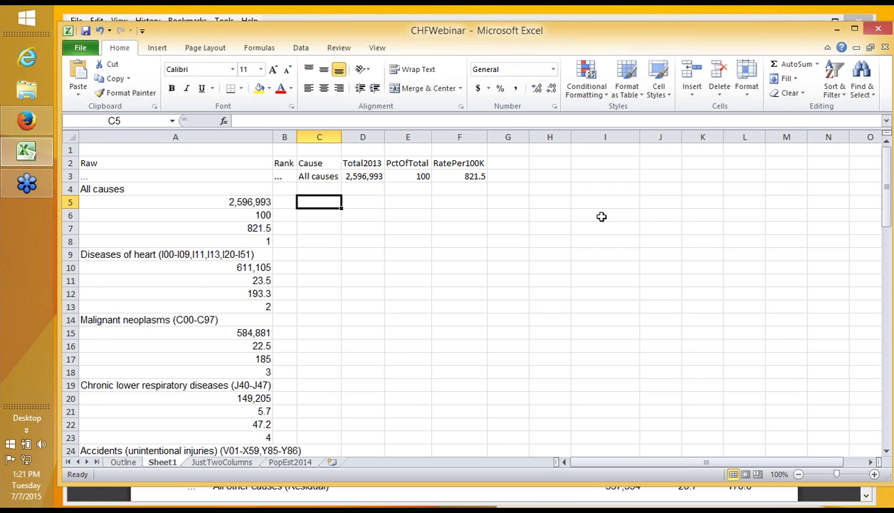
key("Left")
key("Down")
key("Down")
key("Down")
type("=")
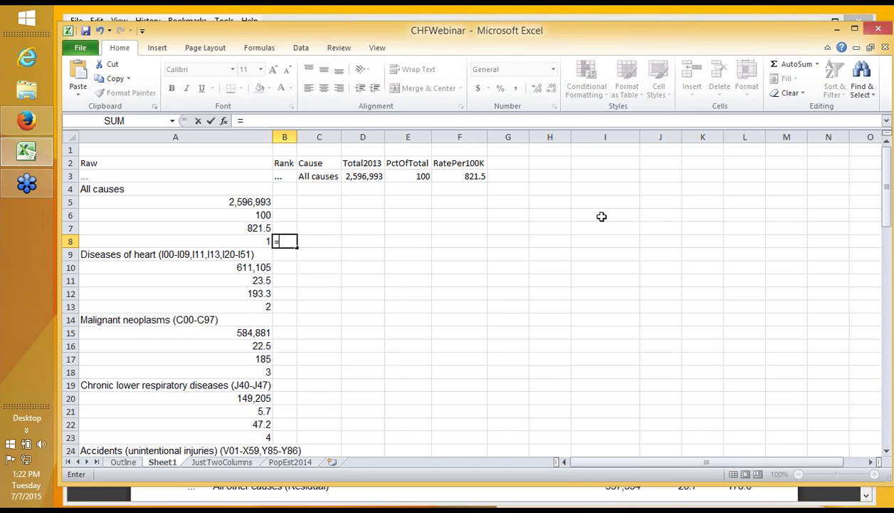
key("Left")
key("Tab")
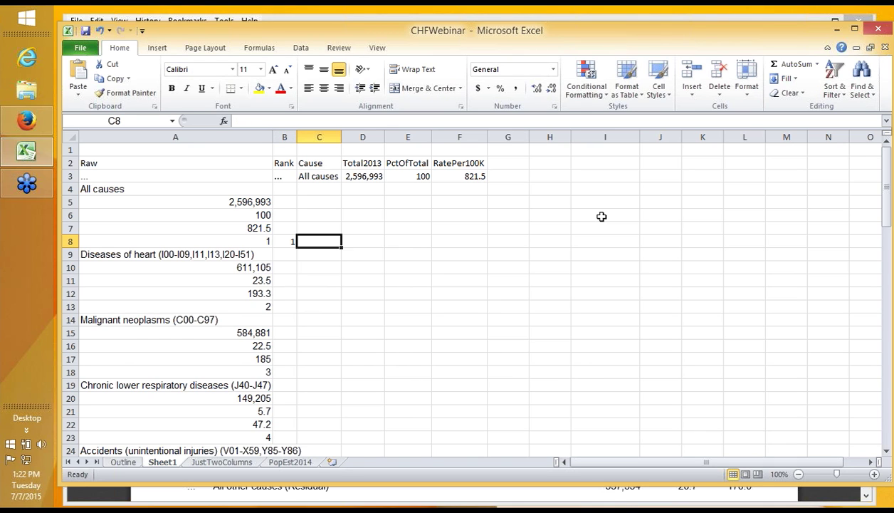
Step: Enter the formula =A9 in cell C8 to bring in the Diseases of heart label
type("=")
key("Left")
key("Left")
key("Down")
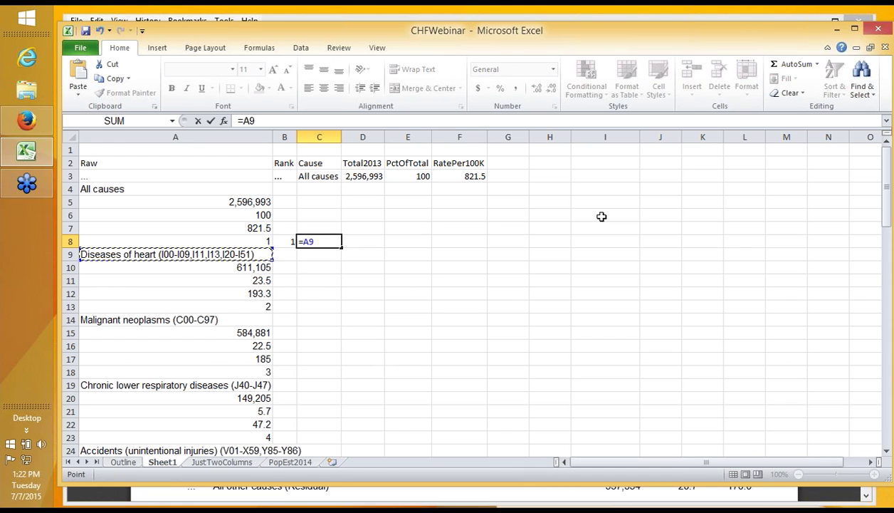
key("ctrl+Return")
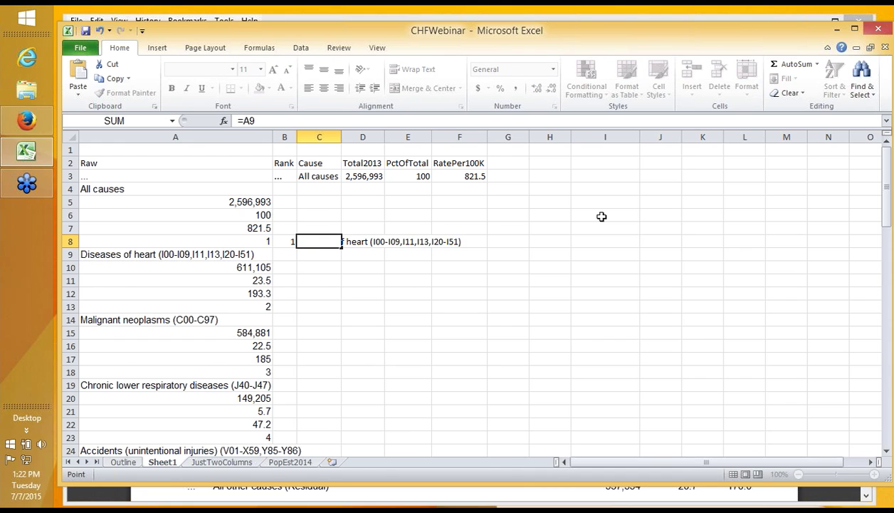
Step: Clear the trial formulas from cells B8:C8 and return to cell B4
key("Left")
key("shift+Right")
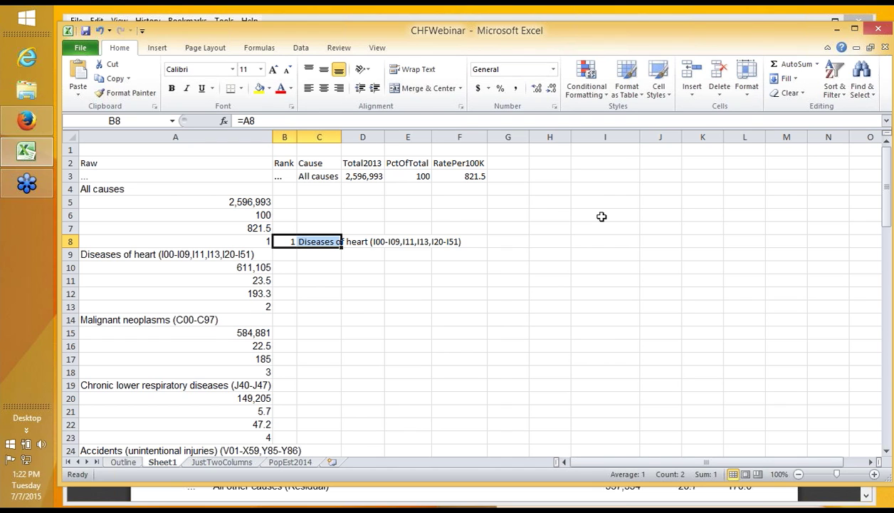
key("Delete")
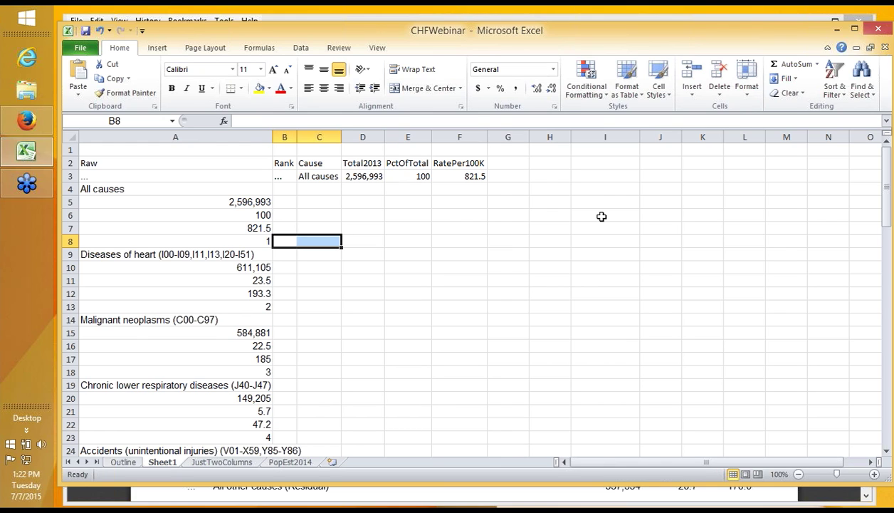
key("Up")
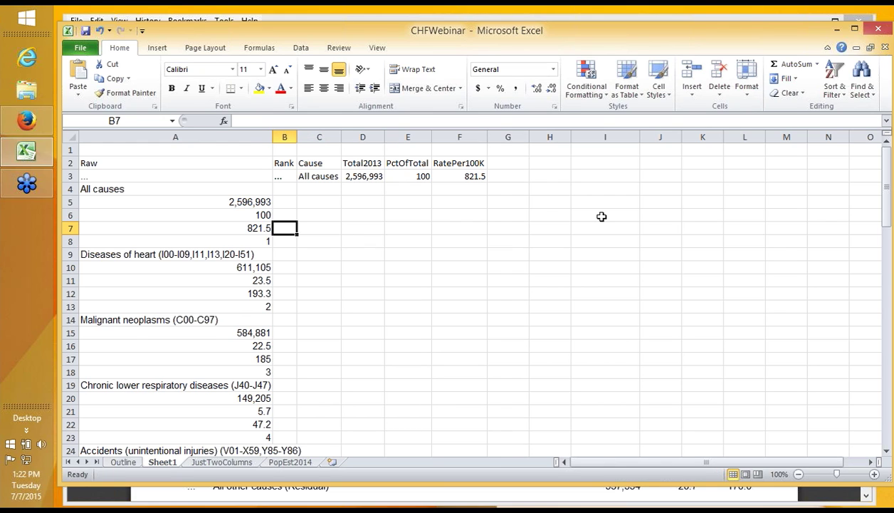
key("Up")
key("Up")
key("Up")
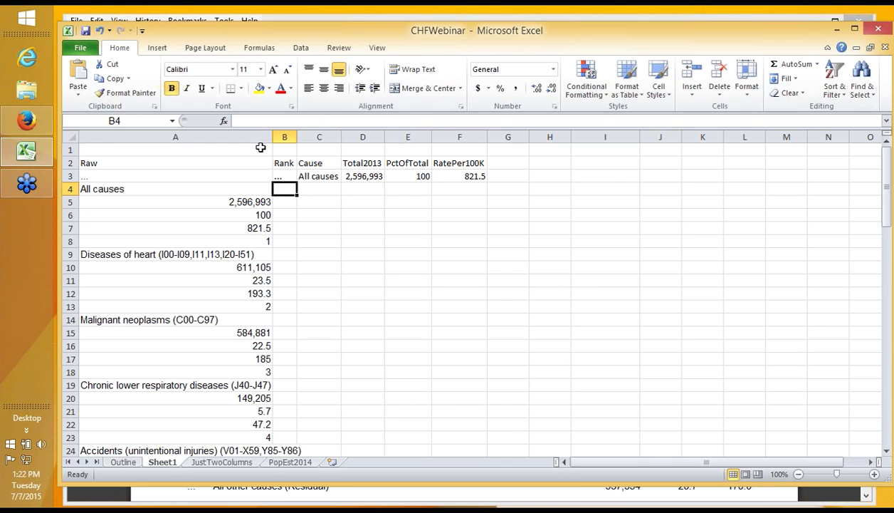
Step: Open the formula in cell C3 to inspect its reference to A4, keeping the formula =A4
left_click(324, 178)
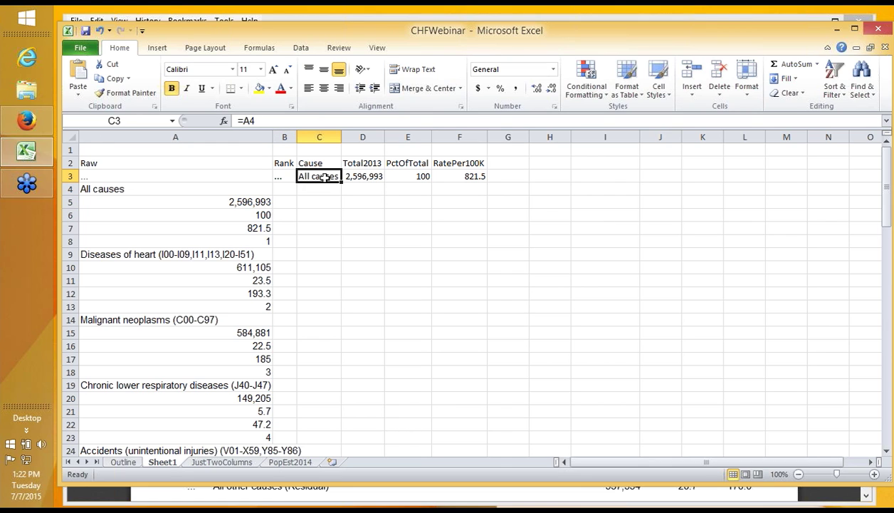
double_click(324, 177)
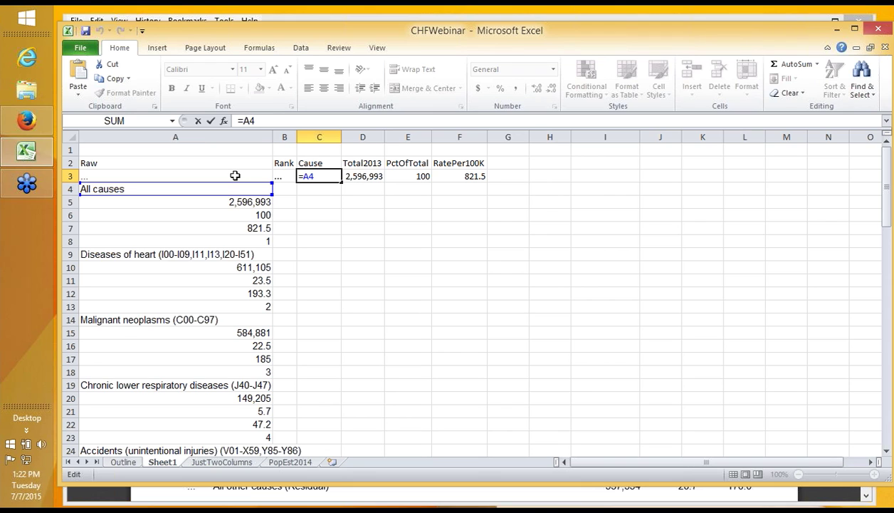
left_click(232, 189)
key("ctrl+Return")
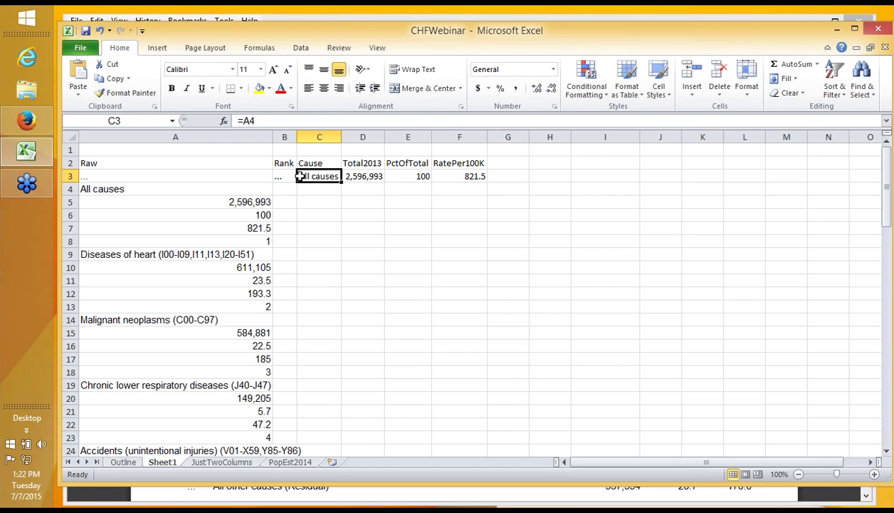
Step: Copy the All causes formulas from B3:F3 and paste them into row 8 starting at cell B8
left_click(296, 176)
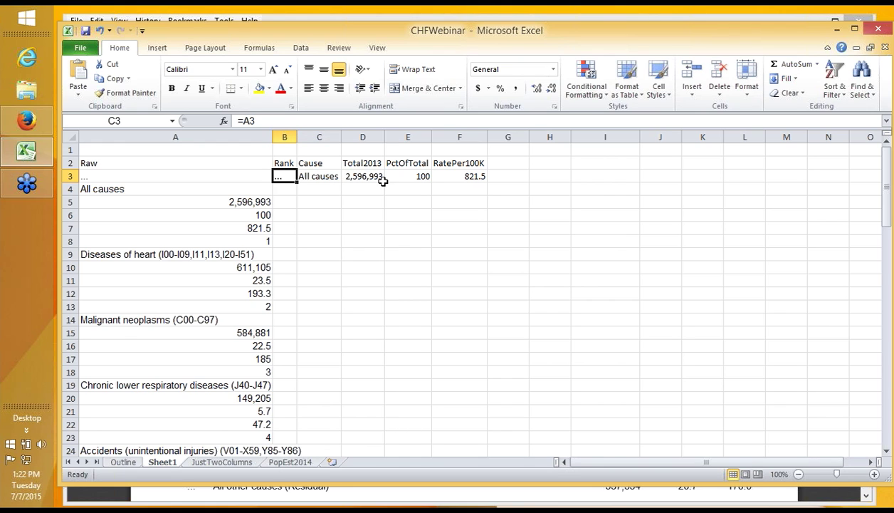
left_click_drag(383, 181, 463, 177)
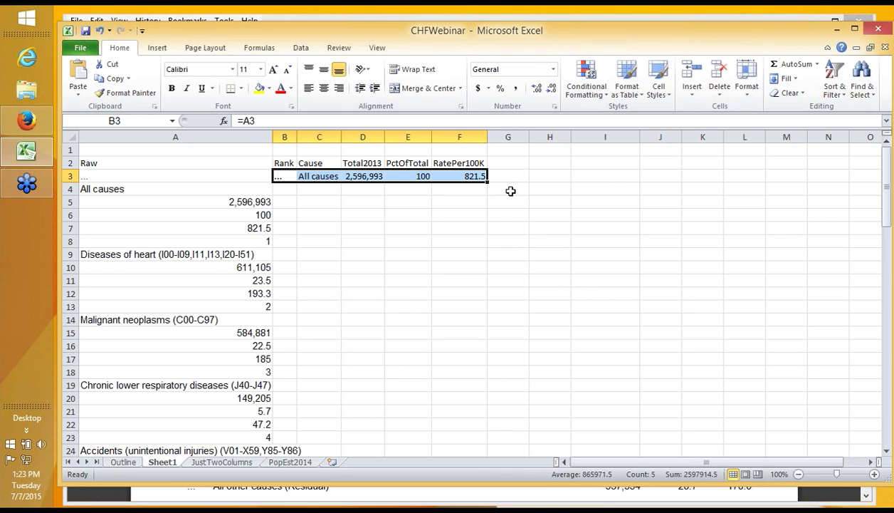
key("ctrl+c")
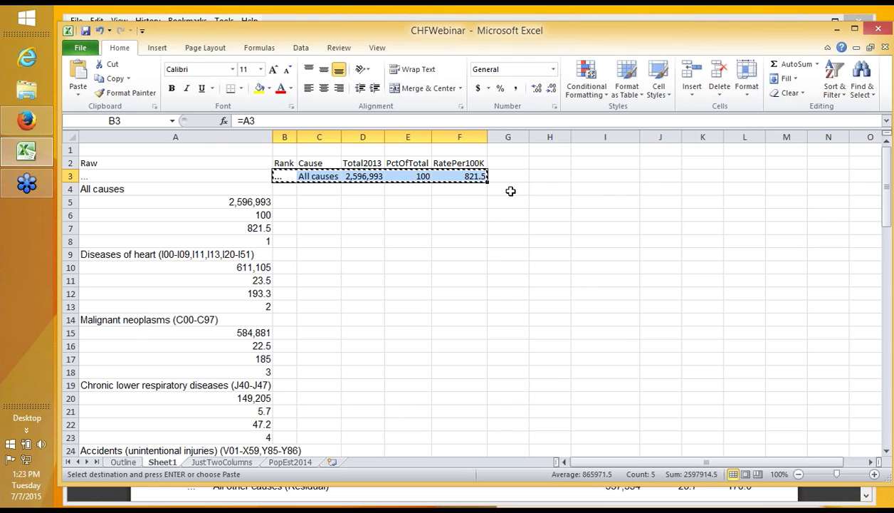
left_click(283, 243)
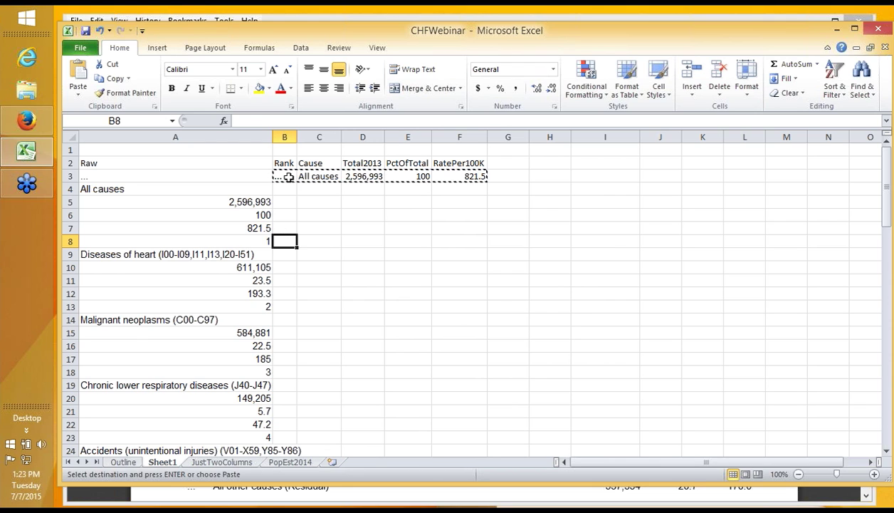
left_click_drag(289, 177, 467, 178)
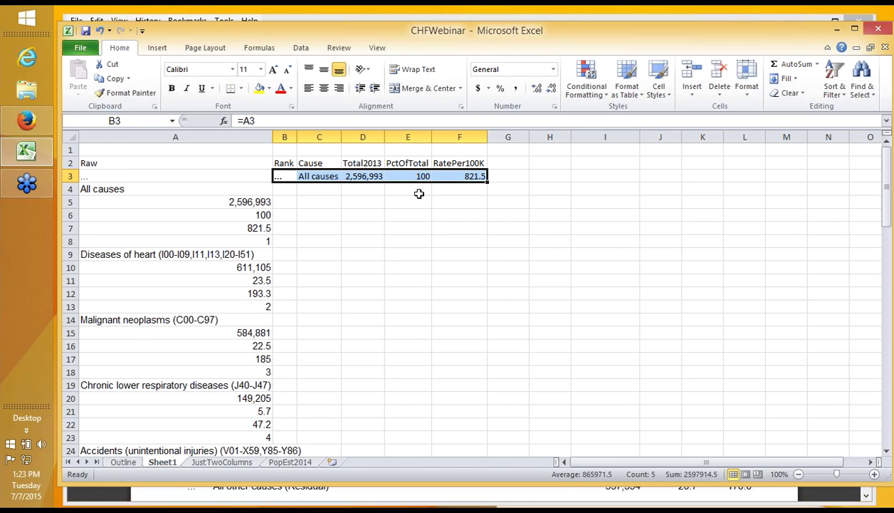
key("ctrl+c")
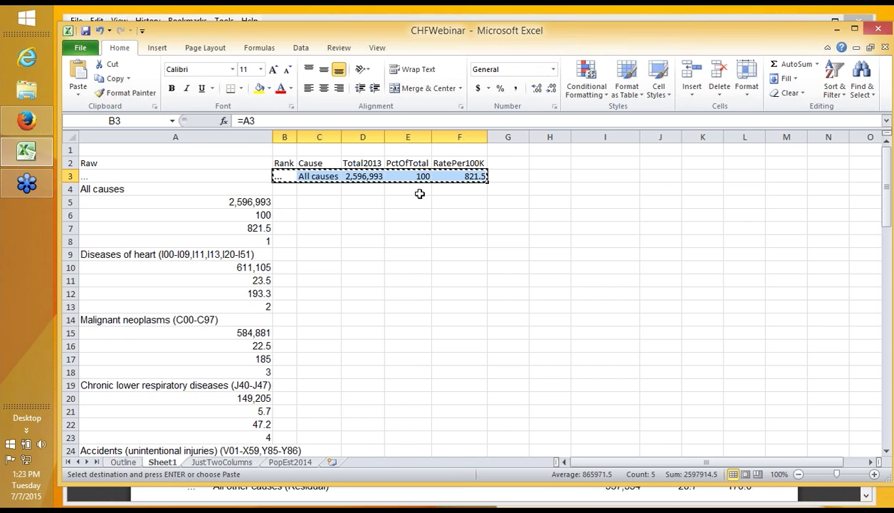
left_click(287, 241)
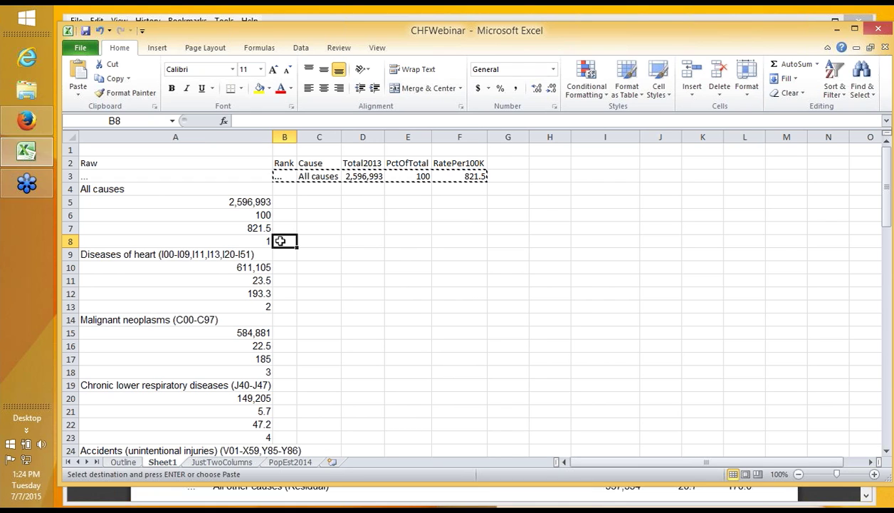
key("ctrl+v")
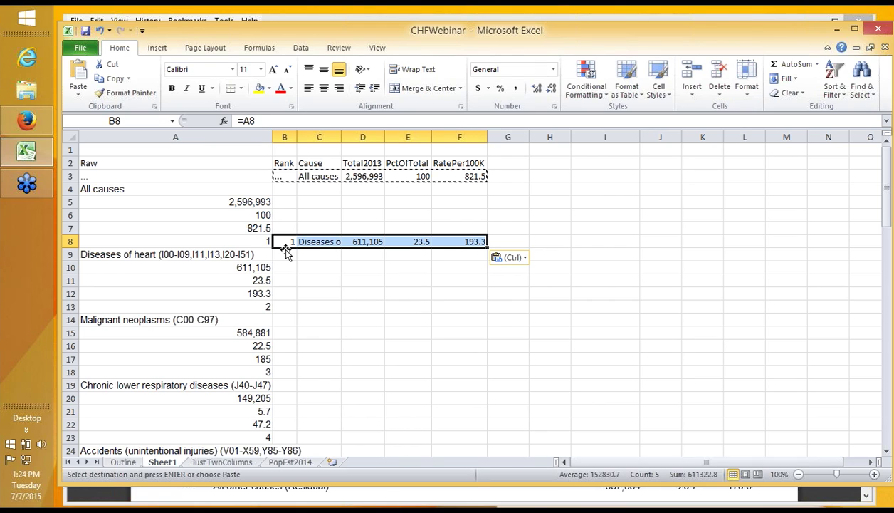
key("Escape")
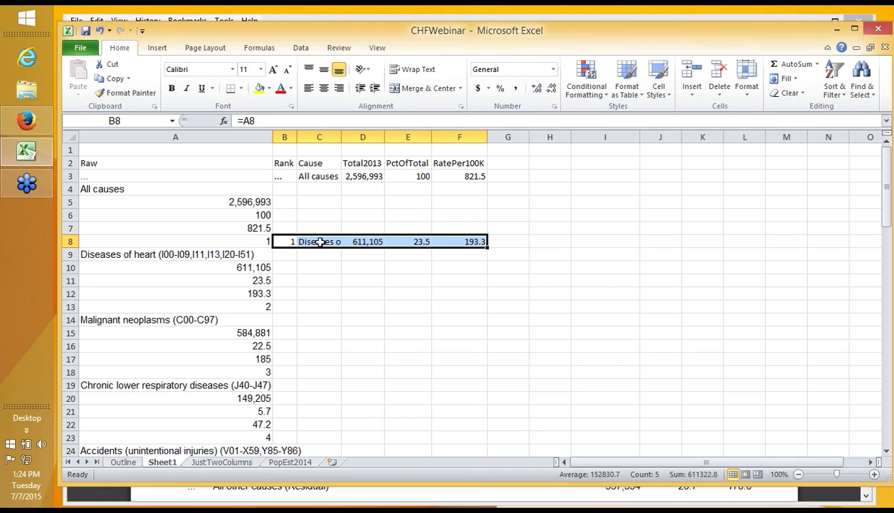
Step: Inspect the RatePer100K formulas in cells F8 and F3 to compare their references to column A, leaving both formulas as they are
left_click(474, 242)
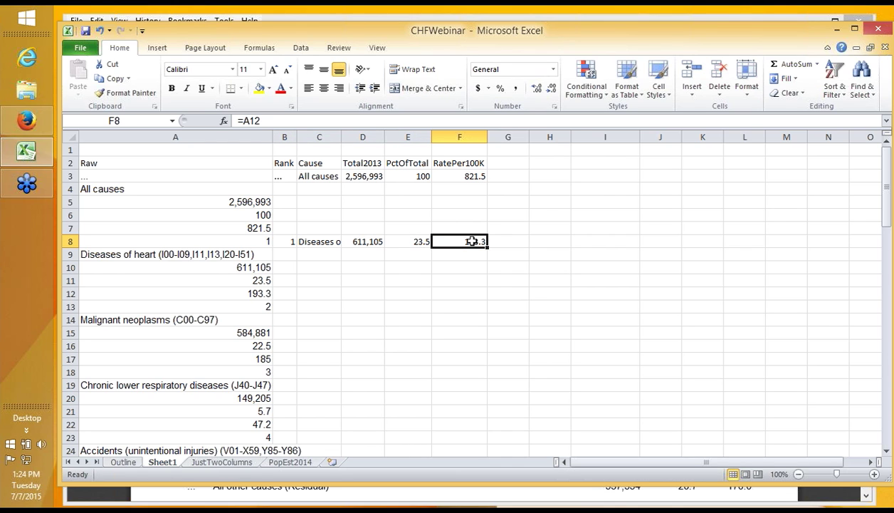
double_click(472, 242)
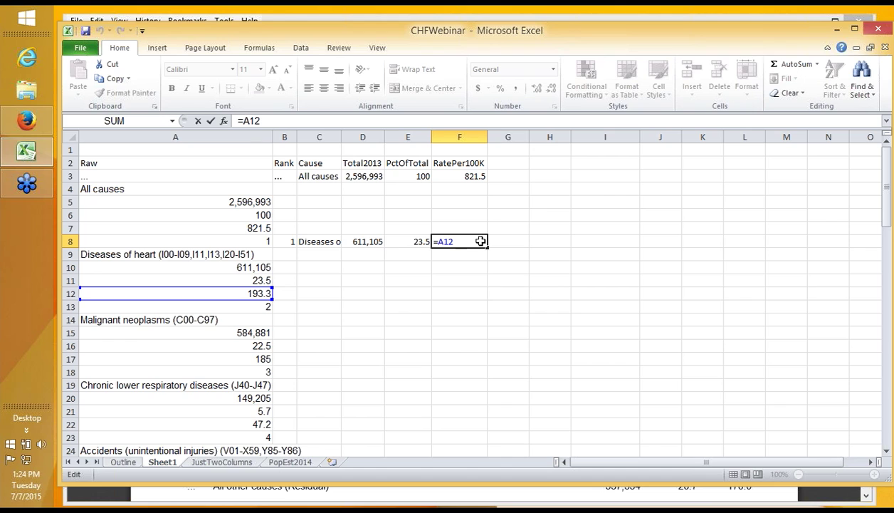
left_click(464, 176)
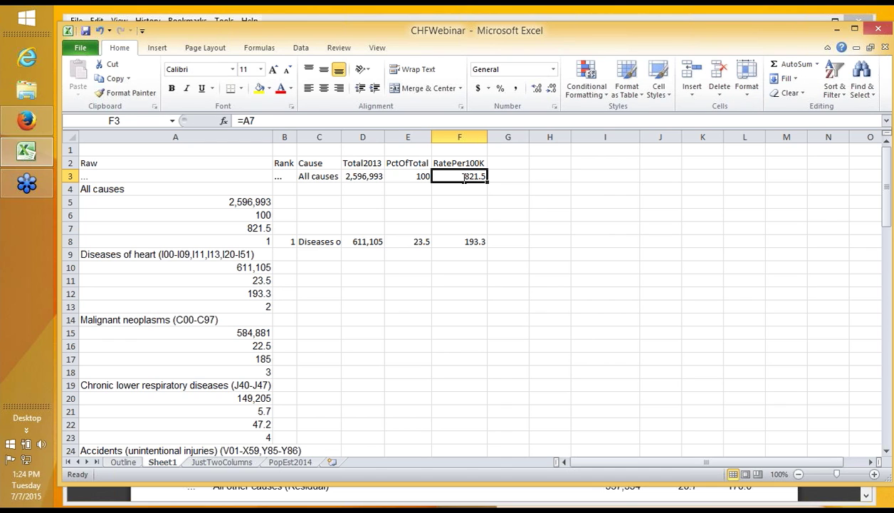
double_click(463, 177)
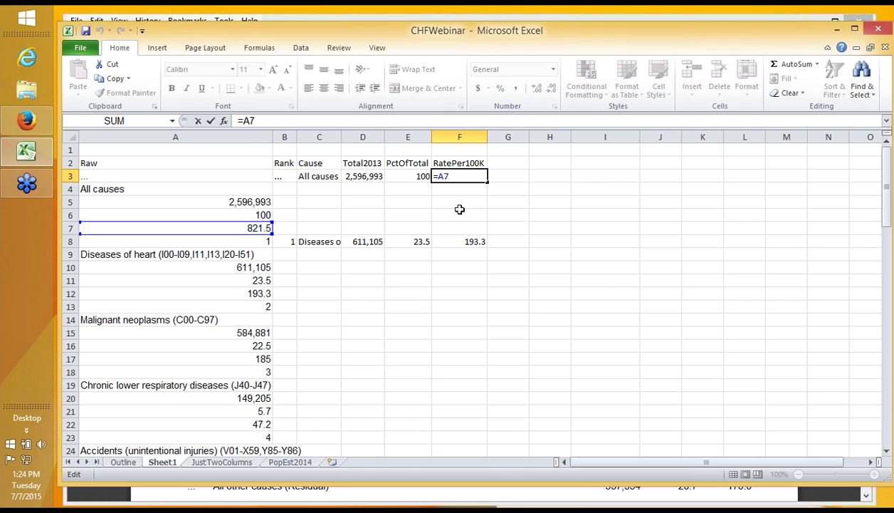
key("ctrl+Return")
double_click(459, 242)
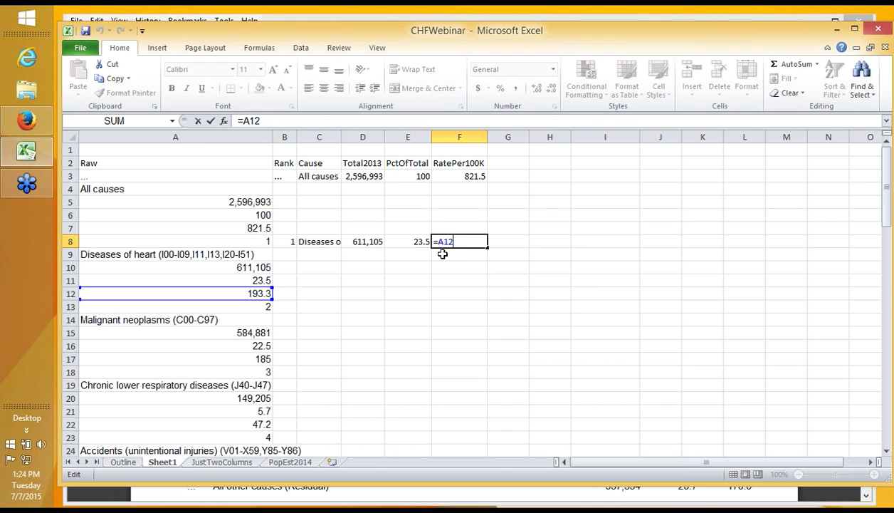
key("ctrl+Return")
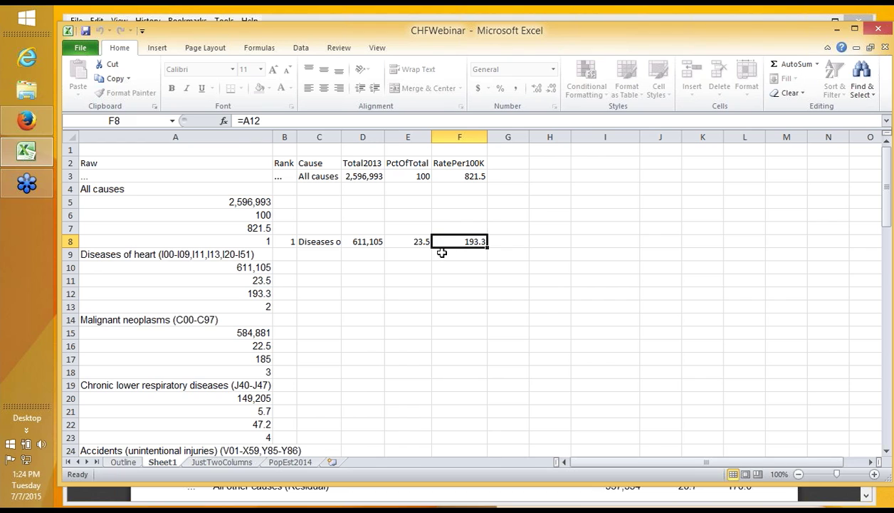
Step: Copy the Diseases of heart formulas from B8:F8 and paste them starting at cells B13 and B18
left_click_drag(289, 244, 478, 243)
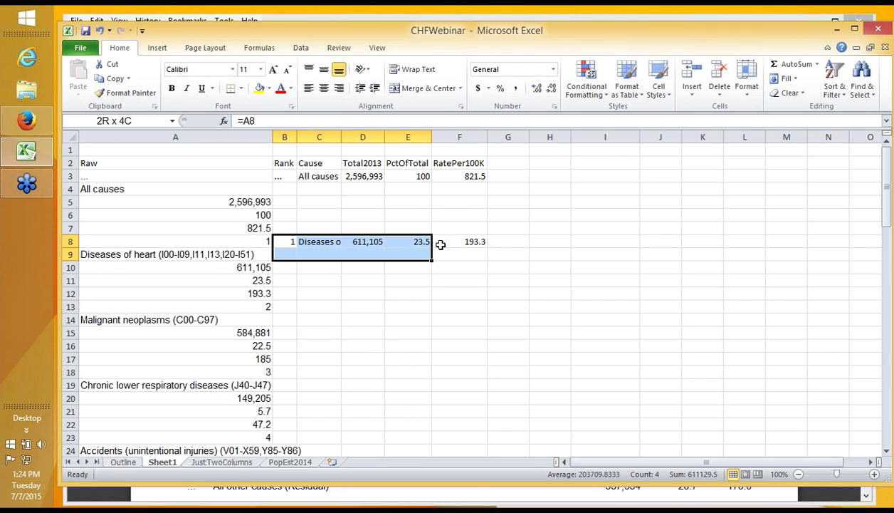
key("ctrl+c")
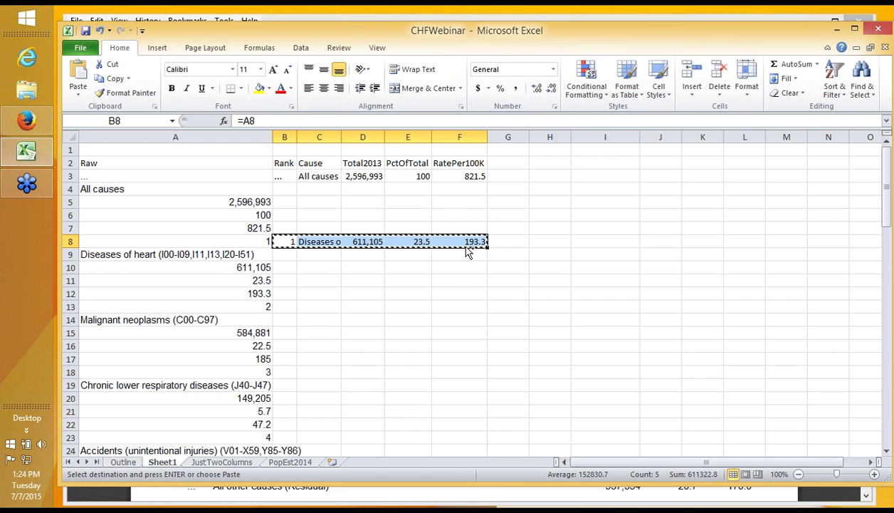
left_click(289, 305)
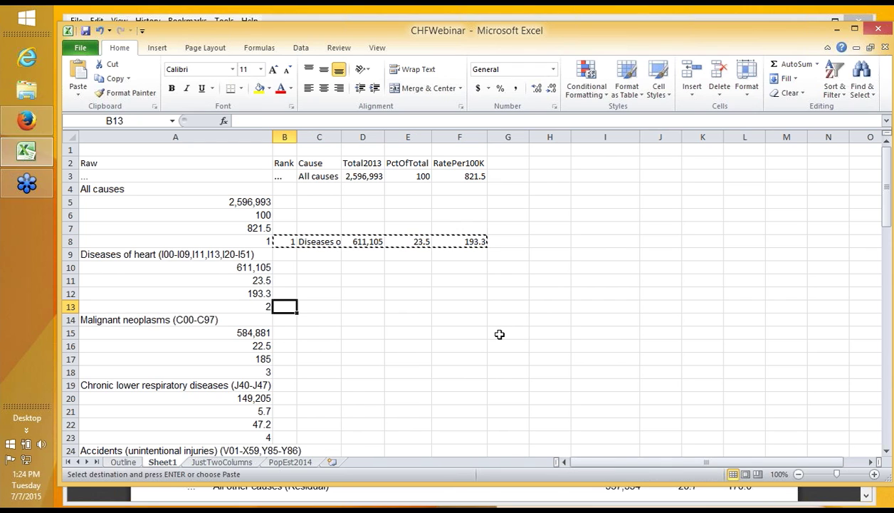
key("ctrl+v")
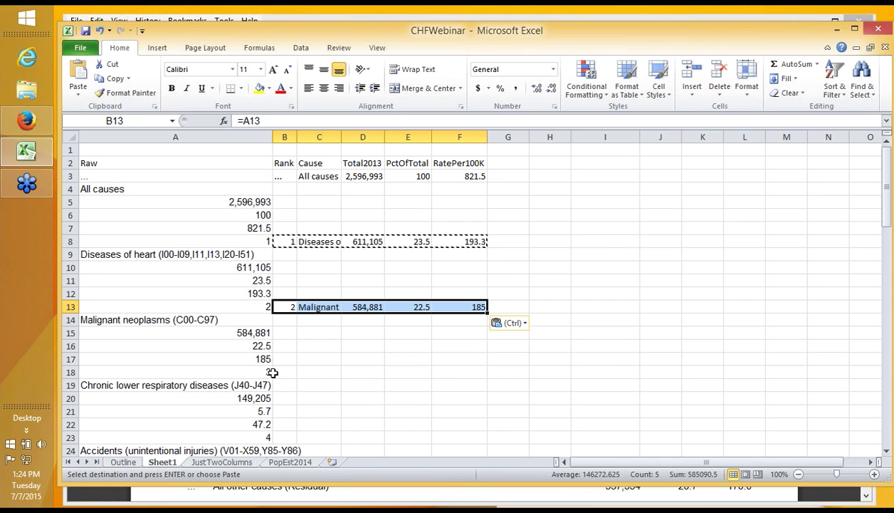
left_click(279, 372)
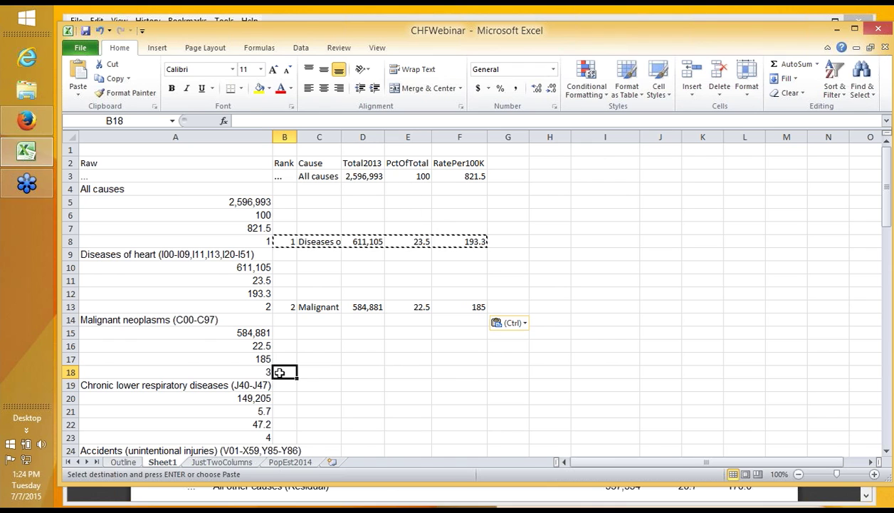
key("ctrl+v")
Step: Paste the copied row formulas starting at cells B23, B28 and B33, beside ranks 4 to 6
scroll(280, 368, "down", 2)
left_click(279, 359)
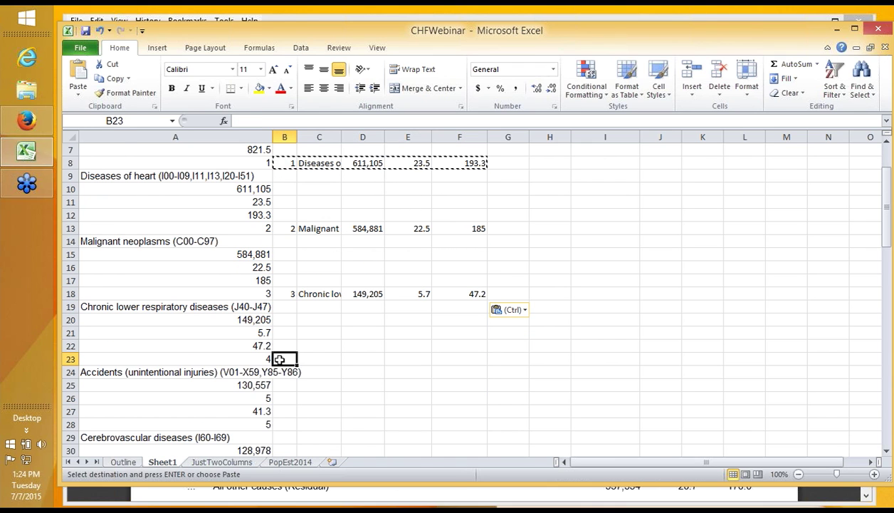
key("ctrl+v")
scroll(279, 359, "down", 1)
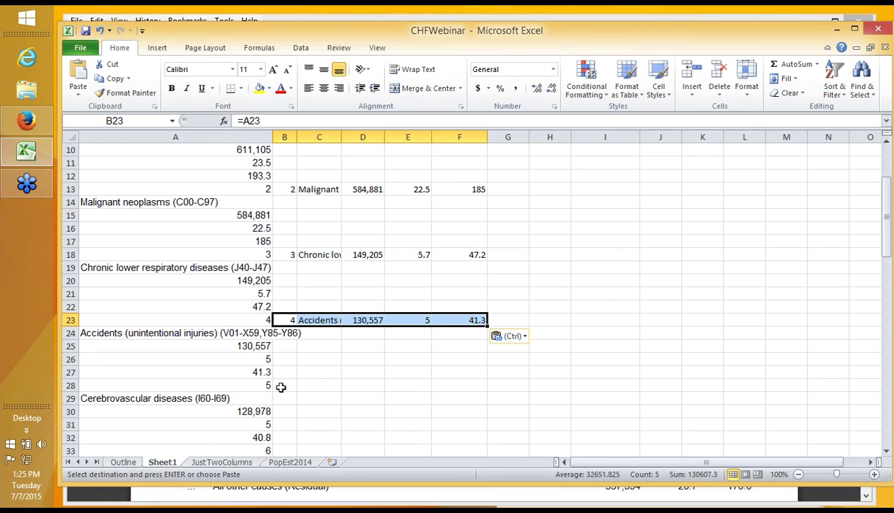
left_click(281, 386)
key("ctrl+v")
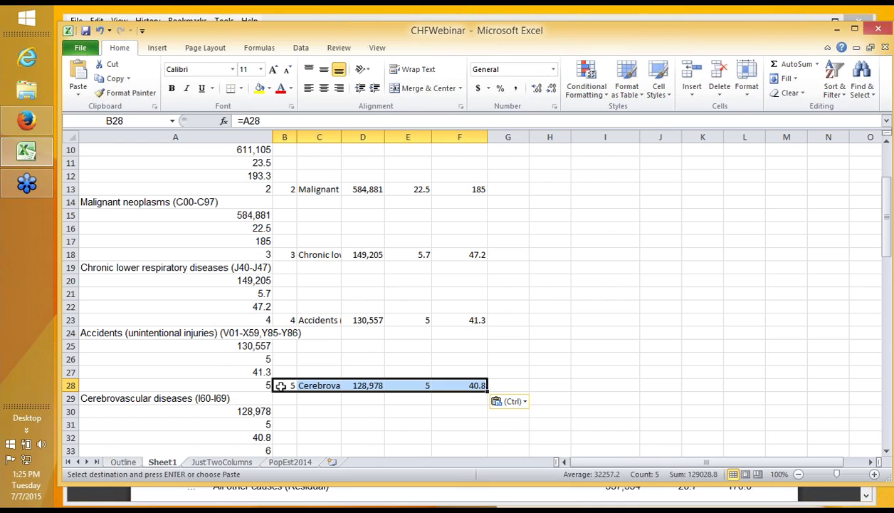
scroll(281, 381, "down", 2)
left_click(281, 375)
key("ctrl+v")
Step: Paste the copied row formulas starting at cells B38, B43 and B48, beside ranks 7 to 9
scroll(282, 375, "down", 1)
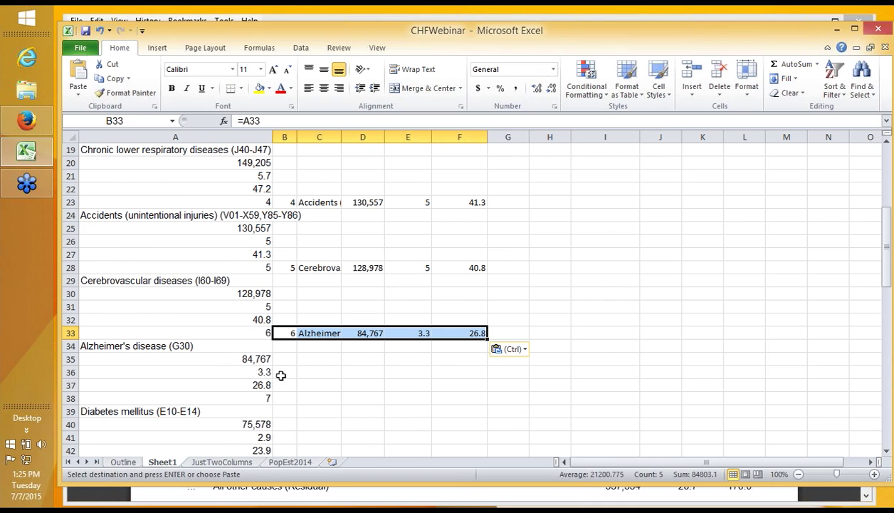
scroll(281, 376, "down", 1)
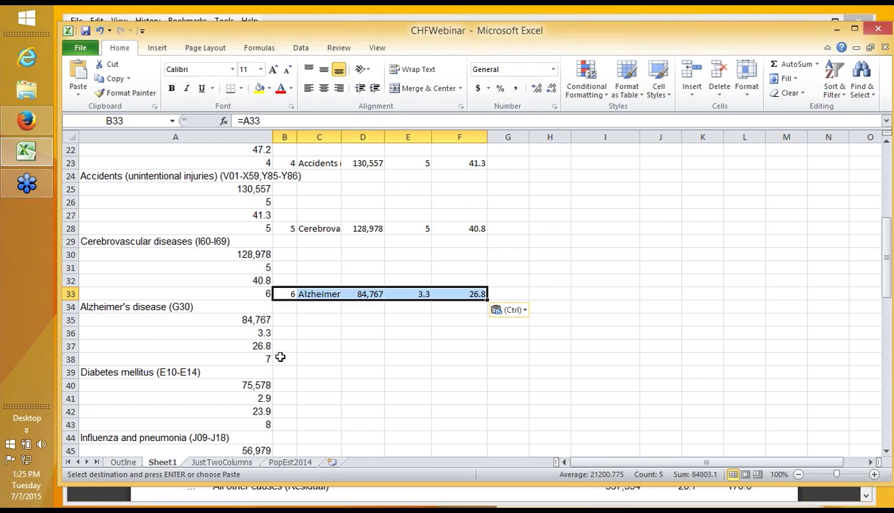
left_click(281, 358)
key("ctrl+v")
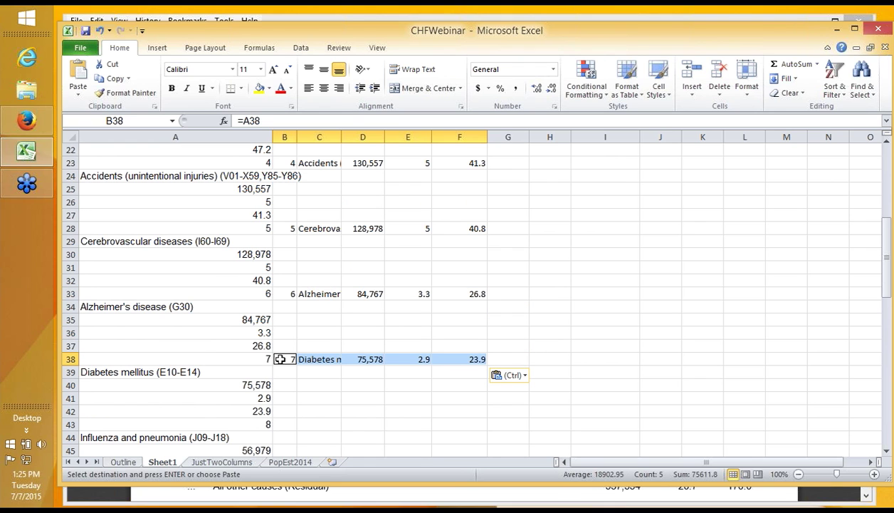
scroll(281, 359, "down", 2)
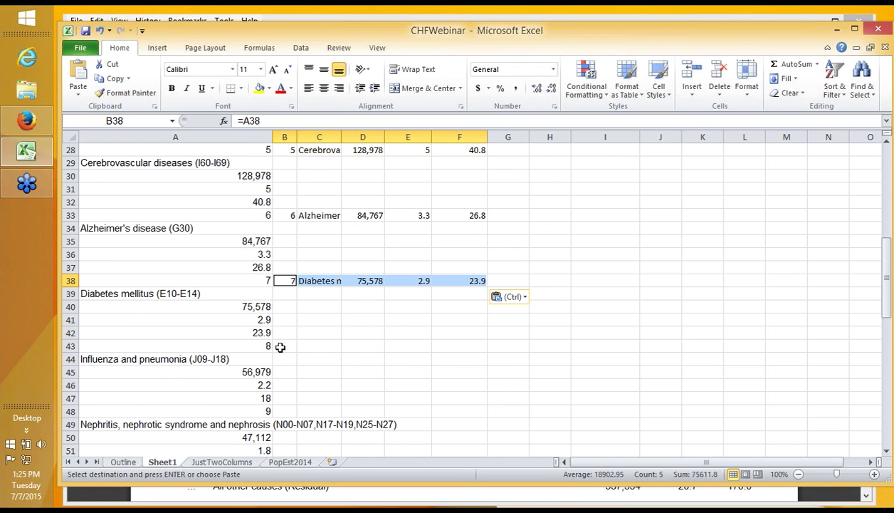
left_click(281, 345)
key("ctrl+v")
scroll(280, 346, "down", 2)
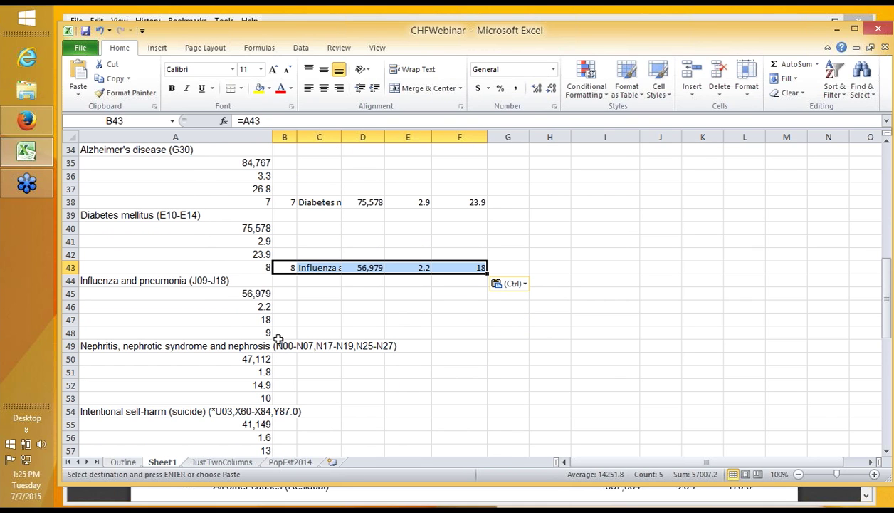
left_click(281, 332)
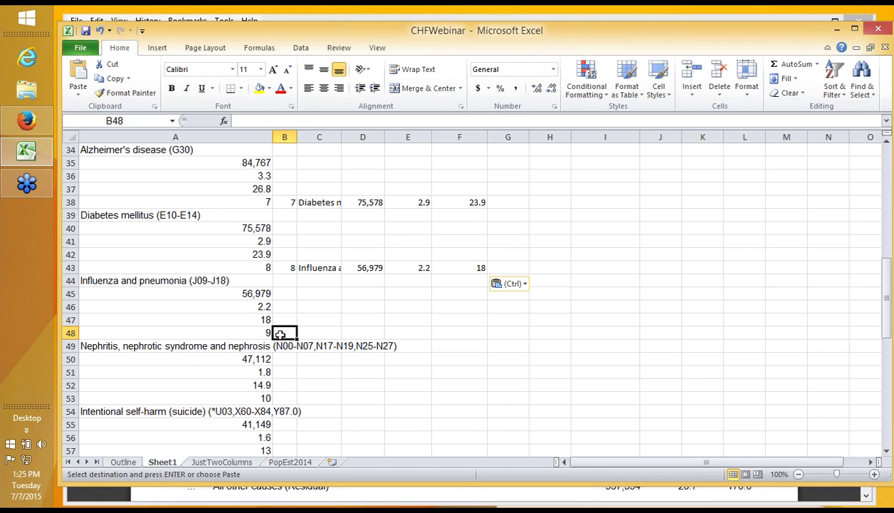
key("ctrl+v")
Step: Paste the copied row formulas starting at cells B53 and B58, beside ranks 10 and 11
scroll(279, 331, "down", 2)
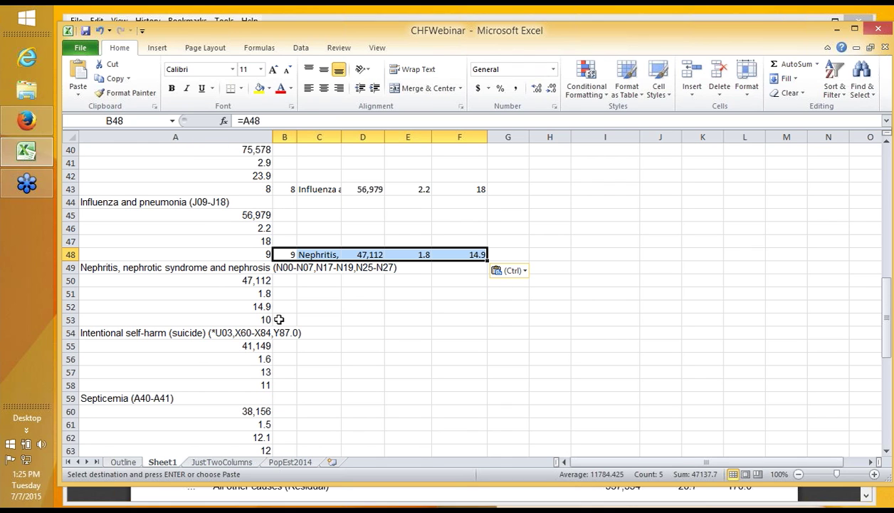
left_click(279, 320)
key("ctrl+v")
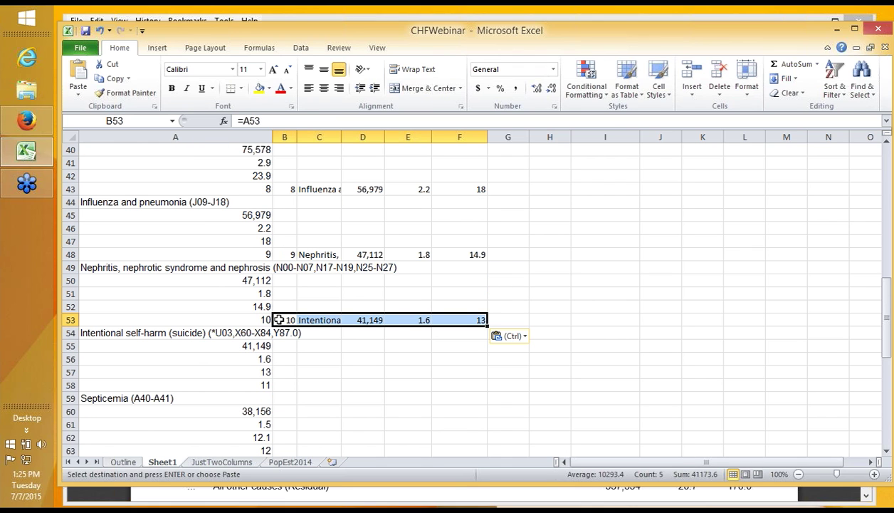
scroll(279, 320, "down", 2)
left_click(279, 306)
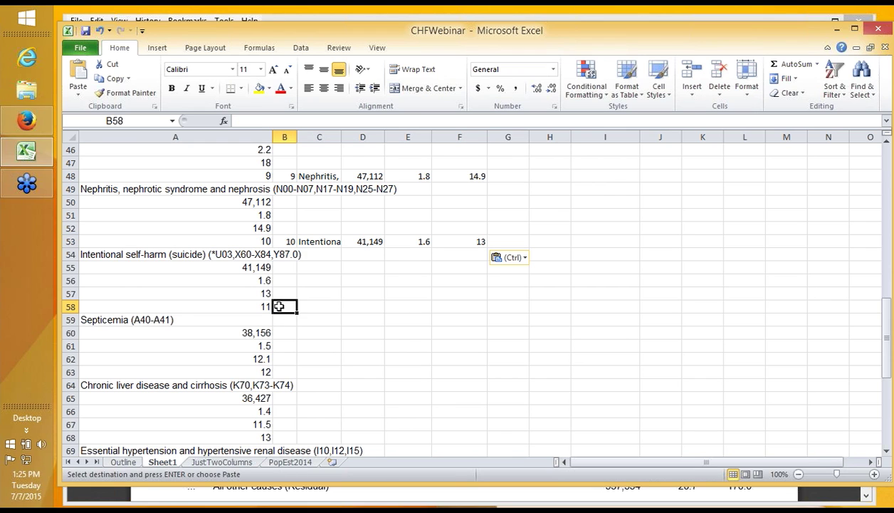
left_click(279, 306)
key("ctrl+v")
Step: Paste the copied row formulas starting at cells B63 and B68, beside ranks 12 and 13
scroll(294, 337, "down", 1)
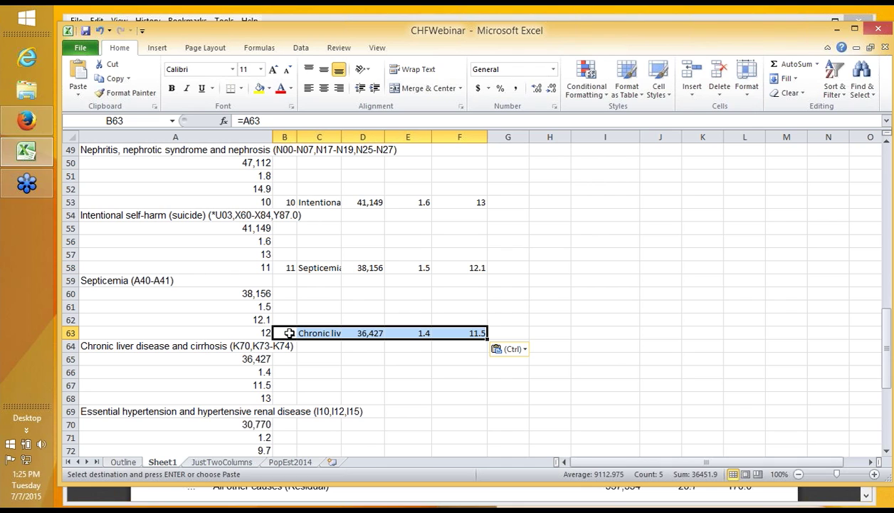
scroll(288, 329, "down", 2)
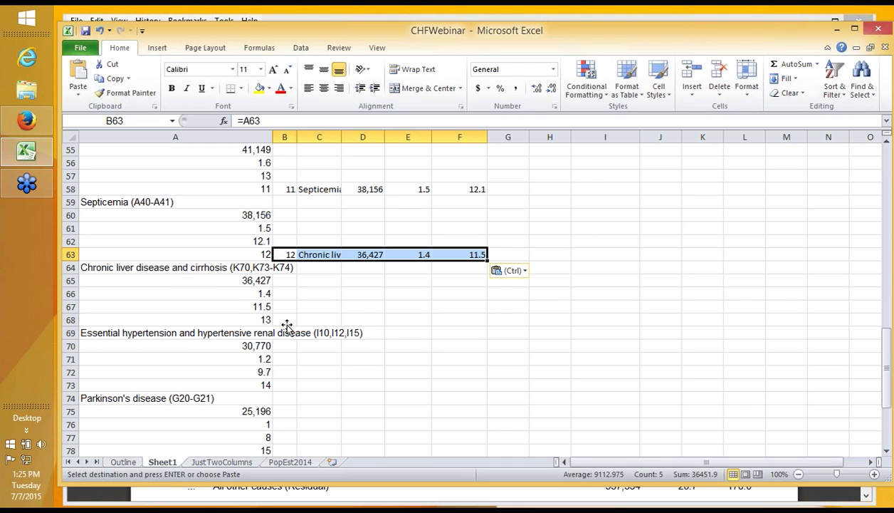
left_click(286, 321)
key("ctrl+v")
scroll(286, 326, "down", 1)
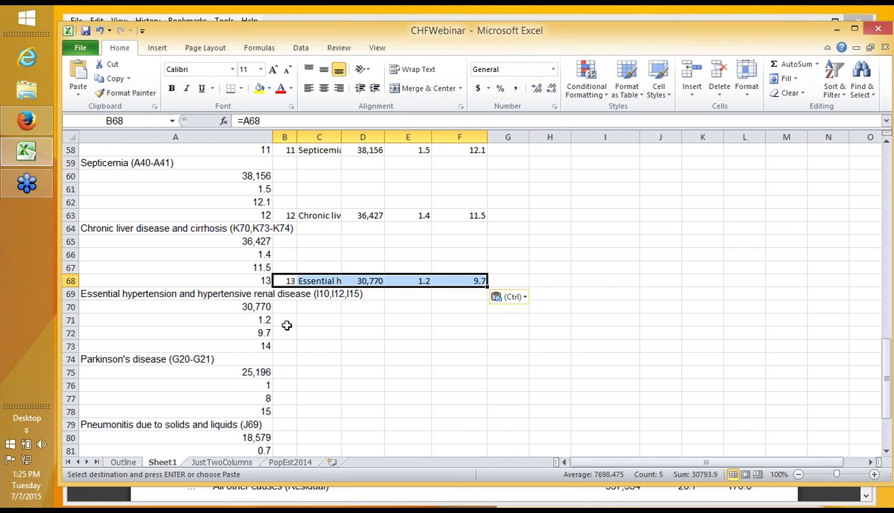
Step: Paste the copied row formulas starting at cells B73 and B78, beside ranks 14 and 15
scroll(286, 325, "down", 1)
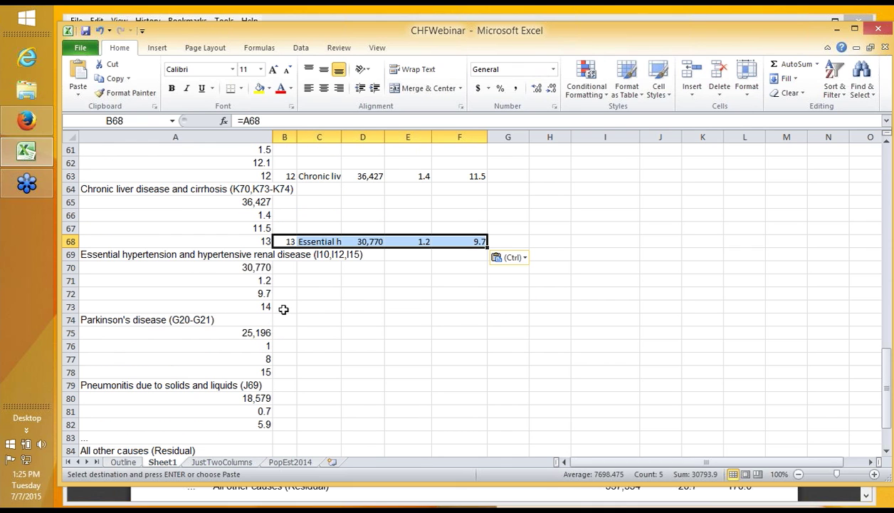
left_click(284, 307)
key("ctrl+v")
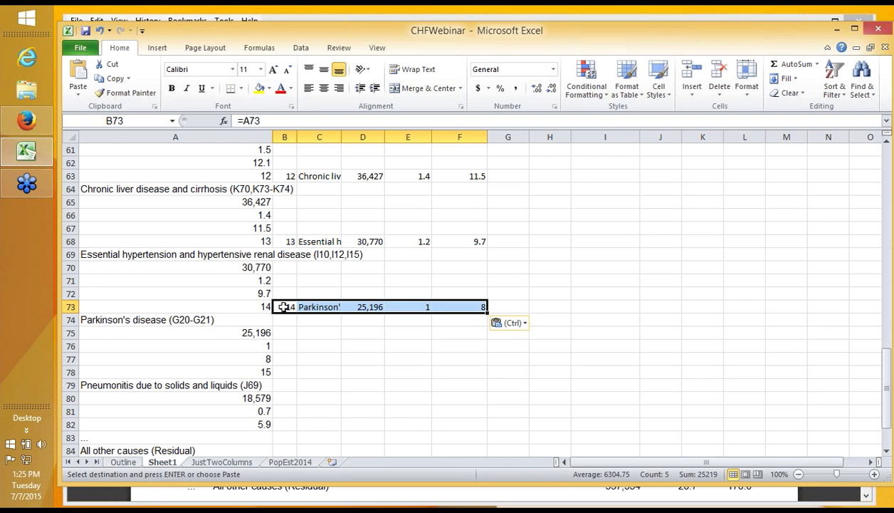
scroll(284, 307, "down", 1)
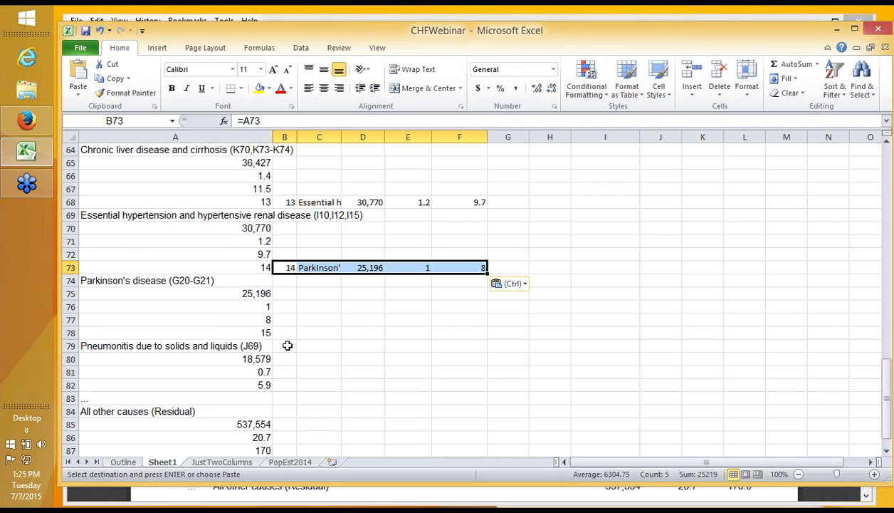
left_click(282, 332)
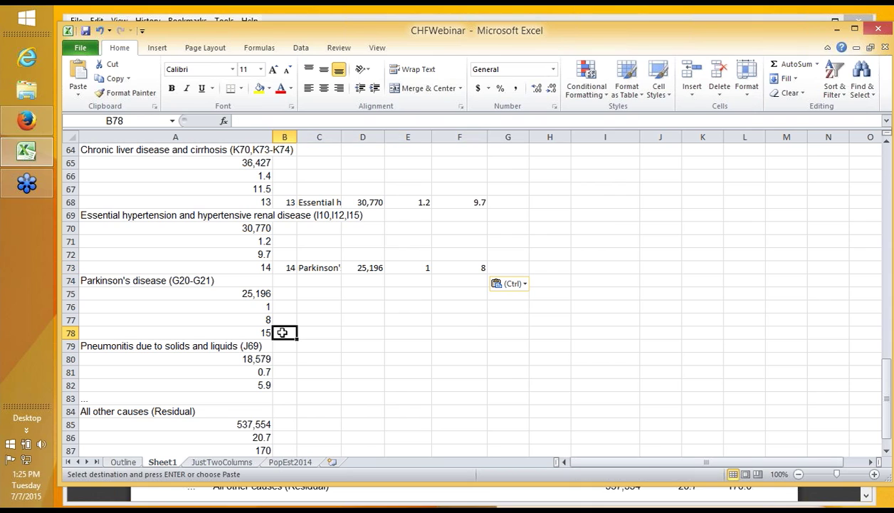
key("ctrl+v")
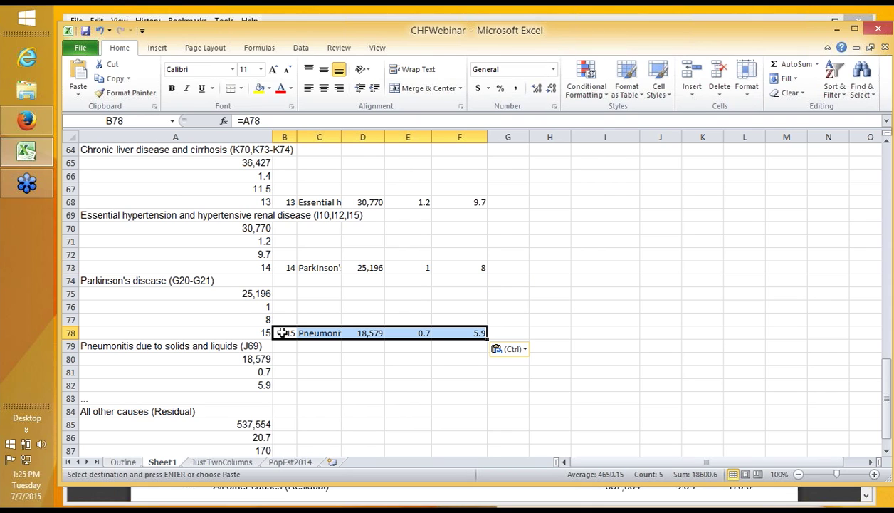
Step: Paste the copied row formulas starting at cell B83, beside the residual all-other-causes entry, and end copy mode
scroll(282, 325, "down", 2)
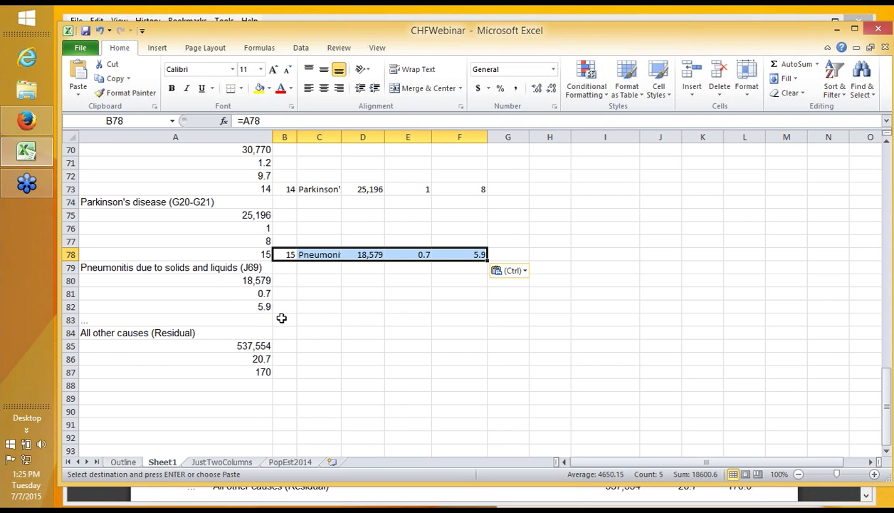
left_click(283, 320)
key("ctrl+v")
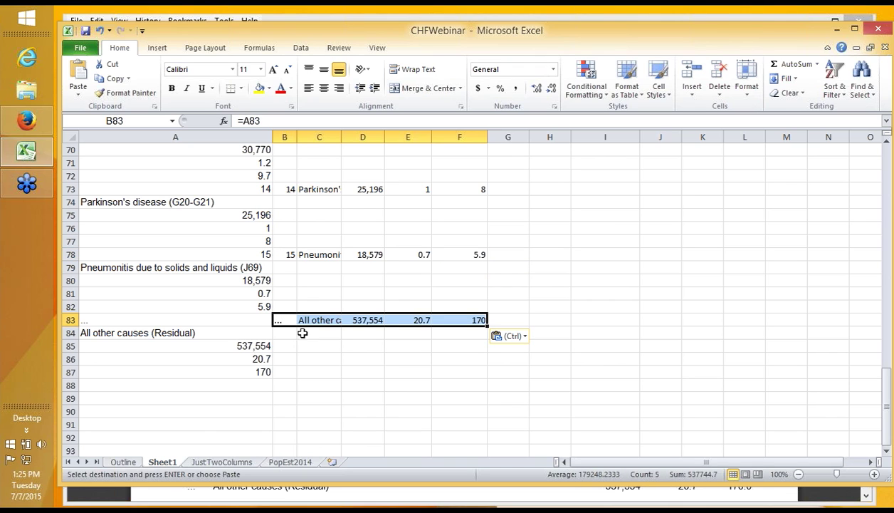
scroll(348, 329, "up", 1)
scroll(346, 327, "up", 10)
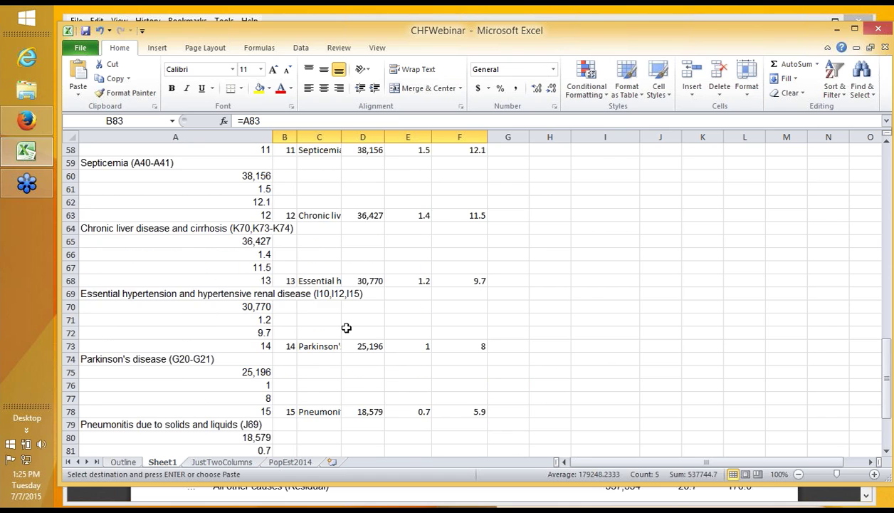
scroll(344, 327, "up", 12)
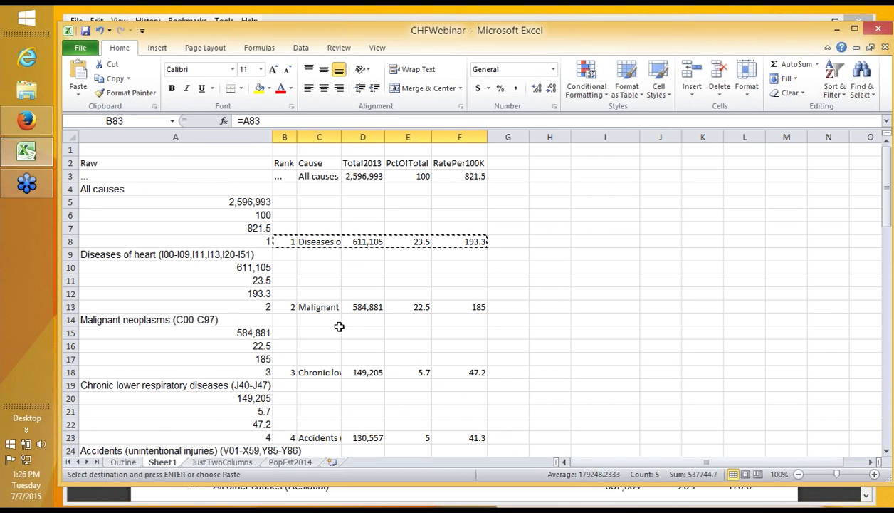
key("Return")
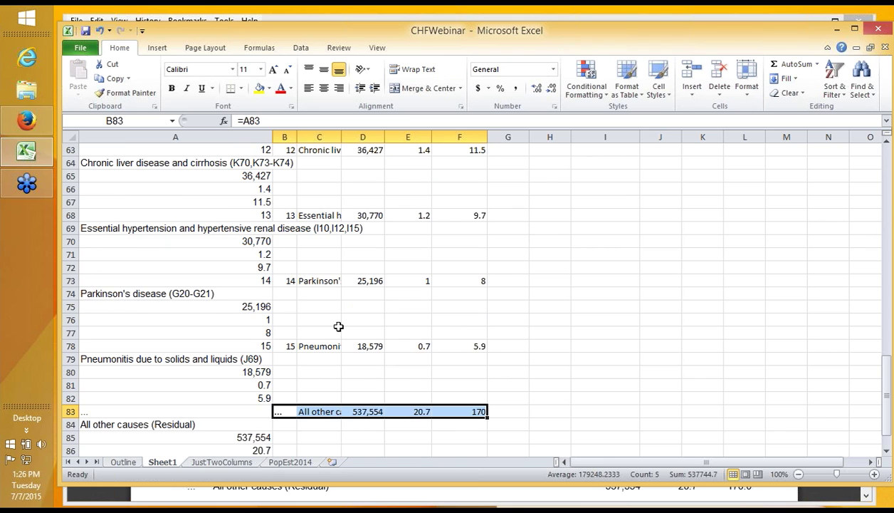
Step: Make the header row A2:F2, from Raw to RatePer100K, bold
scroll(338, 326, "up", 20)
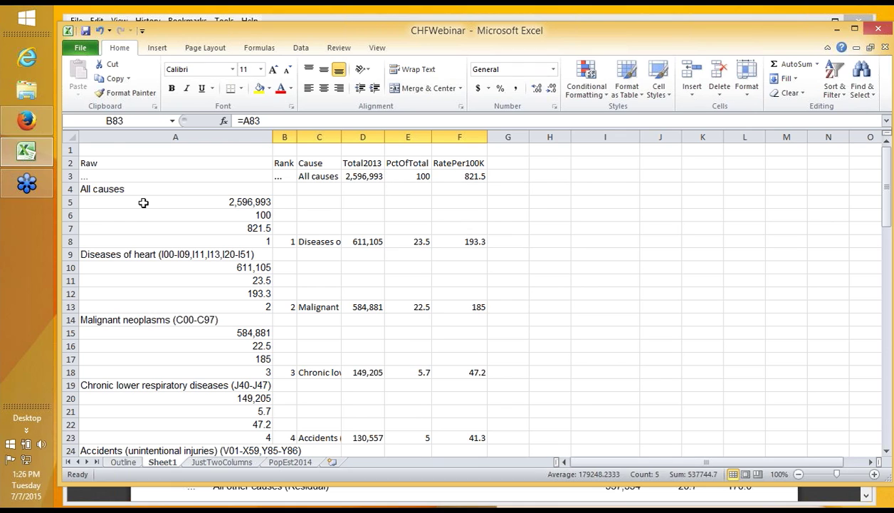
left_click(145, 162)
left_click_drag(230, 157, 457, 171)
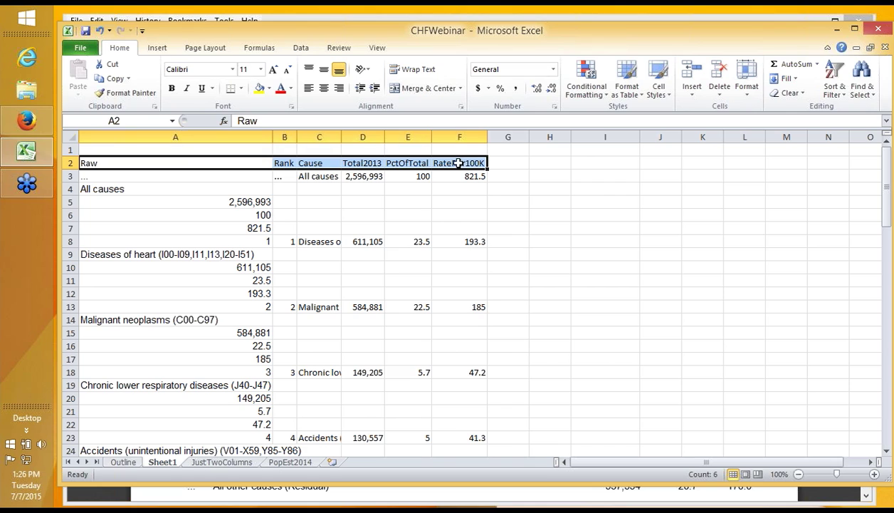
key("ctrl+b")
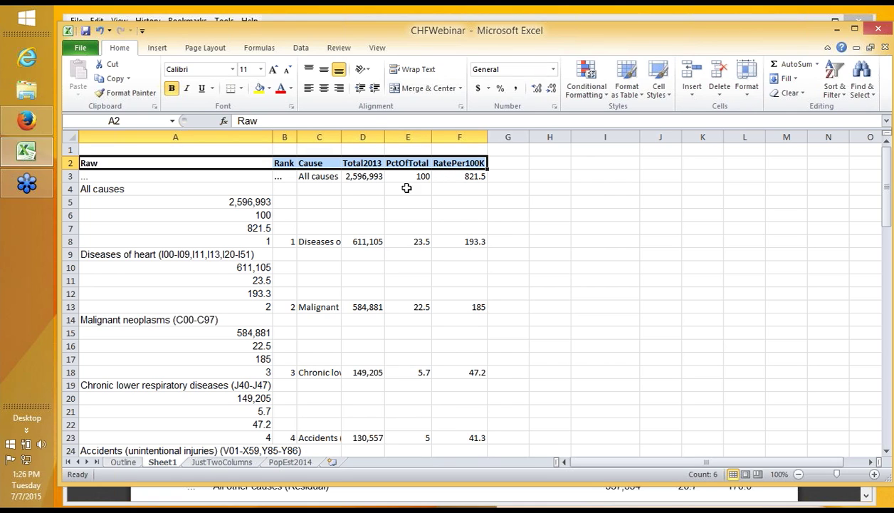
left_click(288, 190)
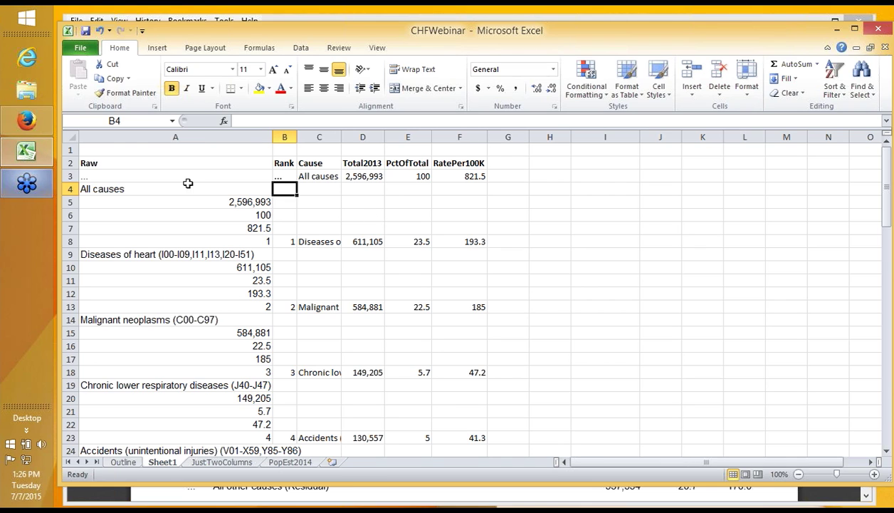
Step: Turn on filtering for the whole data range A2:F87, including the header row
left_click(222, 163)
left_click_drag(223, 164, 453, 280)
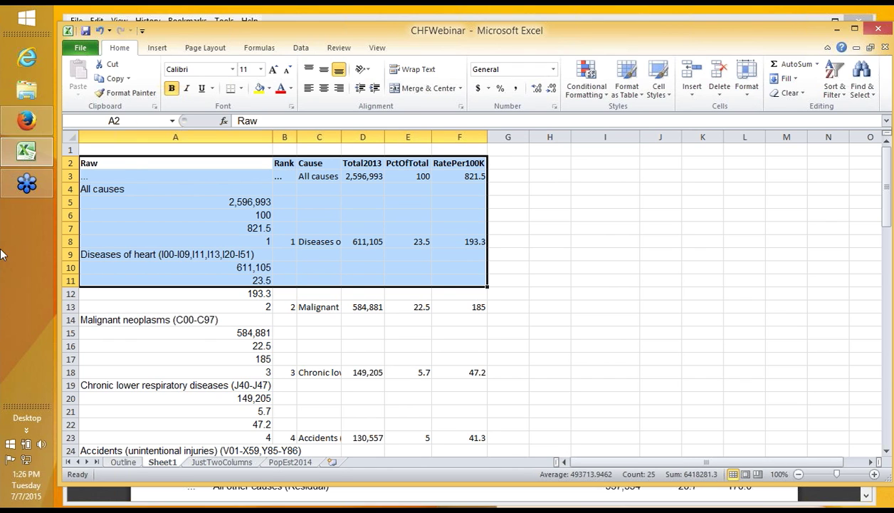
left_click(141, 167)
left_click_drag(142, 168, 151, 174)
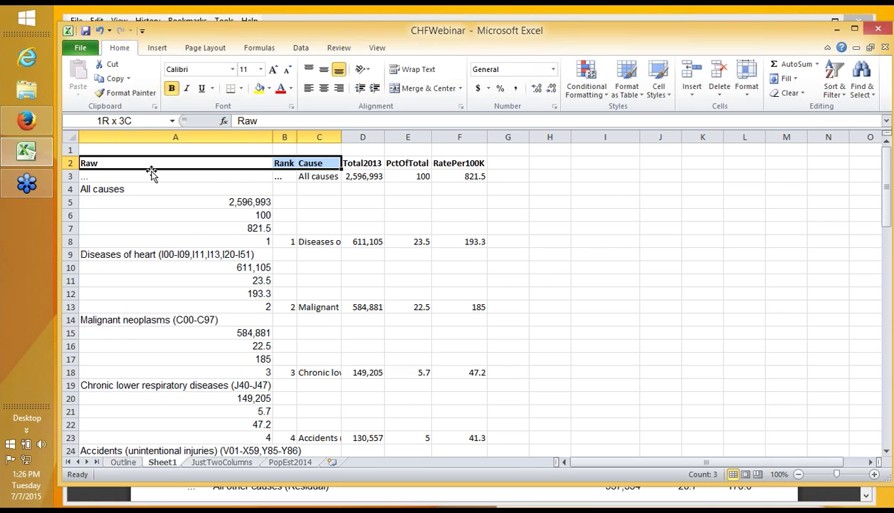
key("shift+Right")
key("shift+Right")
key("shift+Right")
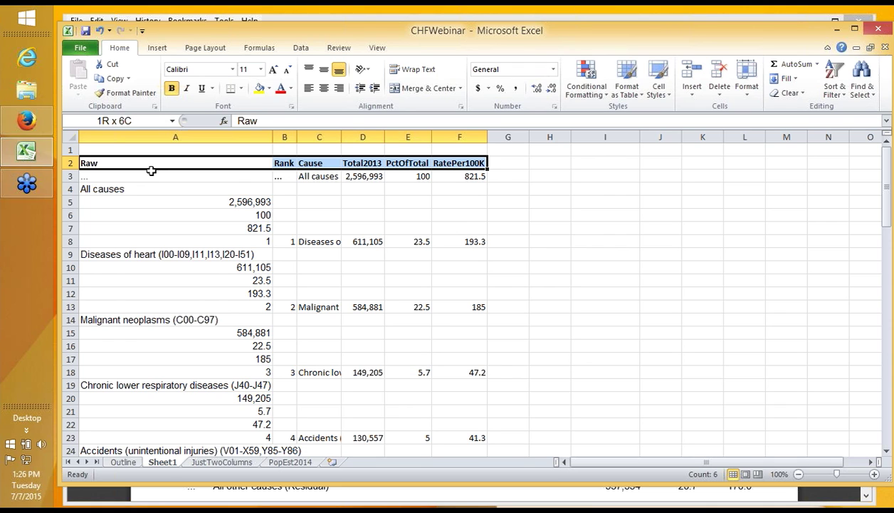
key("shift+Down")
key("shift+Down")
key("shift+Down")
key("shift+Down")
key("shift+Down")
key("shift+Down")
key("shift+Down")
key("shift+Down")
key("shift+Down")
key("shift+Down")
key("shift+Down")
key("shift+Down")
key("shift+Down")
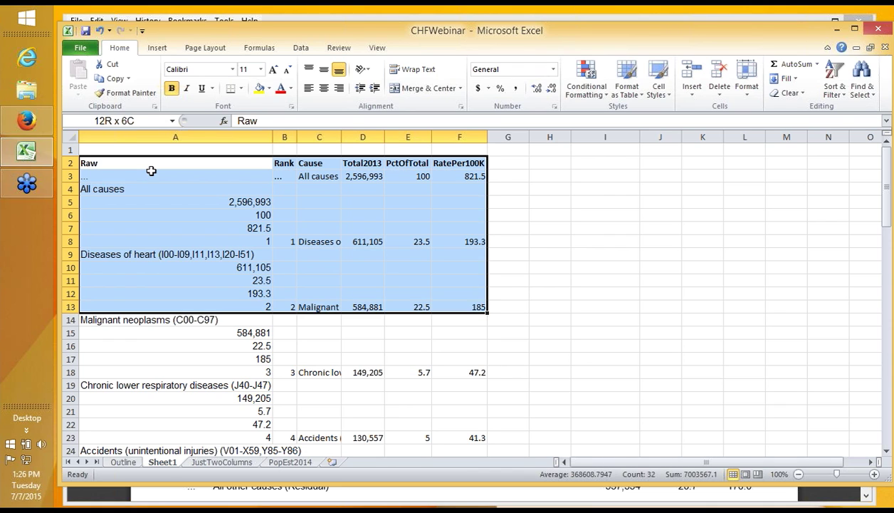
key("shift+Down")
key("shift+Down")
key("shift+Down")
key("shift+Down")
key("shift+Down")
key("shift+Down")
key("shift+Down")
key("shift+Down")
key("shift+Down")
key("shift+Down")
key("shift+Down")
key("shift+Down")
key("shift+Down")
key("shift+Down")
key("shift+Down")
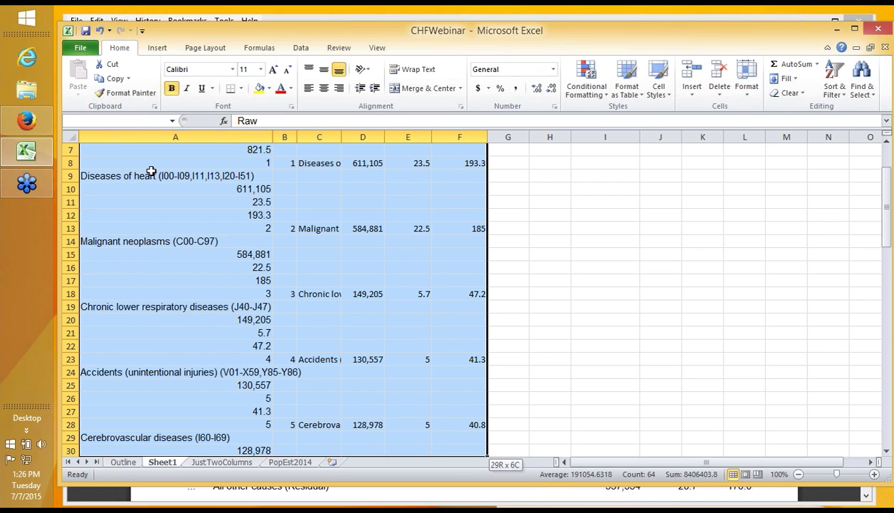
key("shift+Down")
key("shift+Down")
key("shift+Down")
key("shift+Down")
key("shift+Down")
key("shift+Down")
key("shift+Down")
key("shift+Down")
key("shift+Down")
key("shift+Down")
key("shift+Down")
key("shift+Down")
key("shift+Down")
key("shift+Down")
key("shift+Down")
key("shift+Down")
key("shift+Down")
key("shift+Down")
key("shift+Down")
key("shift+Down")
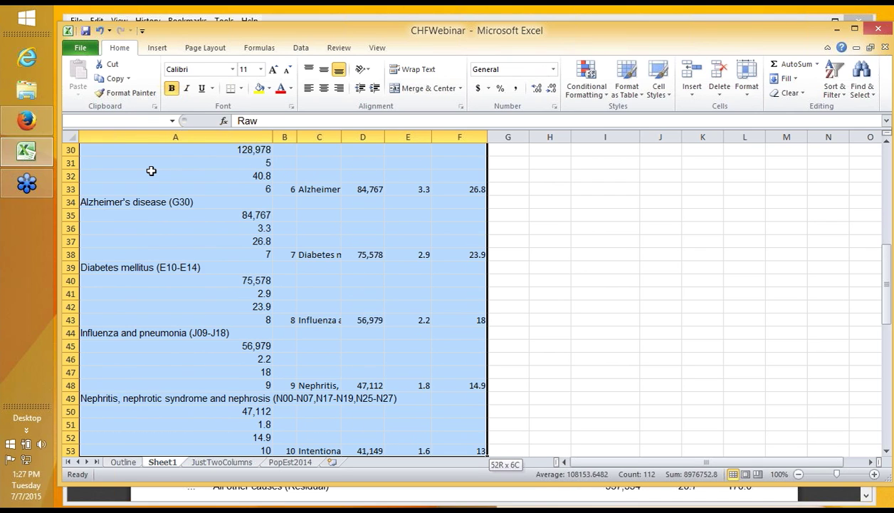
key("shift+Down")
key("shift+Down")
key("shift+Down")
key("shift+Down")
key("shift+Down")
key("shift+Down")
key("shift+Down")
key("shift+Down")
key("shift+Down")
key("shift+Down")
key("shift+Down")
key("shift+Down")
key("shift+Down")
key("shift+Down")
key("shift+Down")
key("shift+Down")
key("shift+Down")
key("shift+Down")
key("shift+Down")
key("shift+Down")
key("shift+Down")
key("shift+Down")
key("shift+Down")
key("shift+Down")
key("shift+Down")
key("shift+Down")
key("shift+Down")
key("shift+Down")
key("shift+Down")
key("shift+Down")
key("shift+Down")
key("shift+Down")
key("shift+Down")
key("shift+Down")
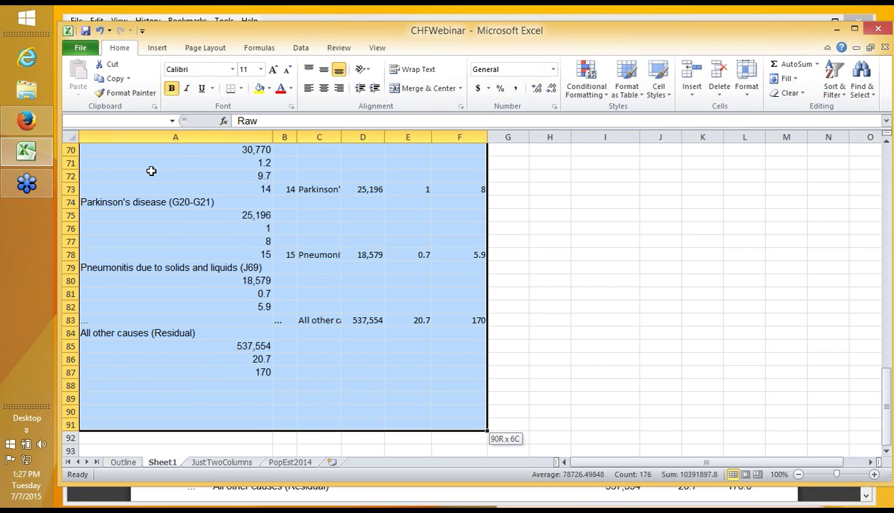
key("shift+Up")
key("shift+Up")
key("shift+Up")
key("shift+Up")
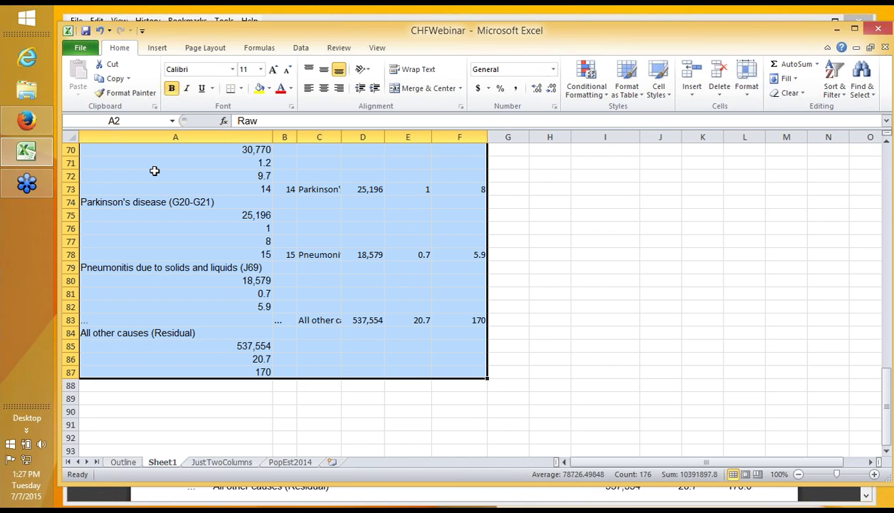
scroll(256, 185, "up", 7)
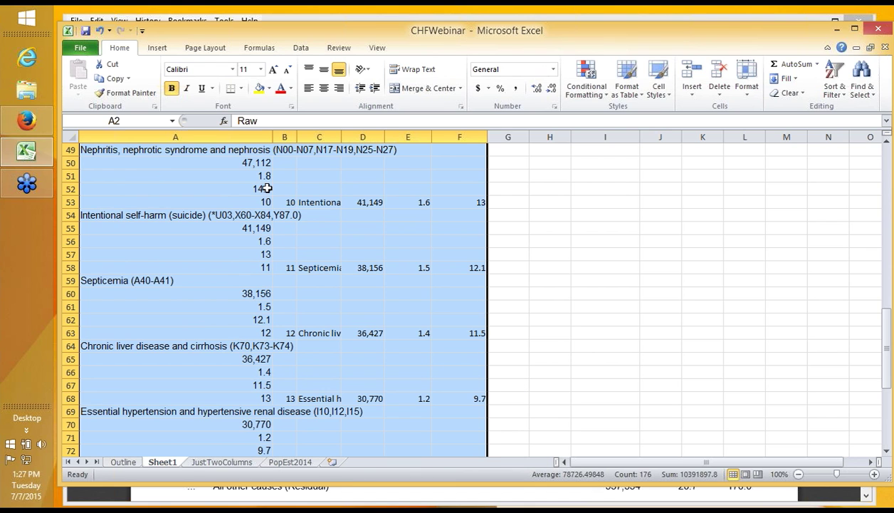
scroll(266, 189, "up", 11)
scroll(267, 188, "up", 5)
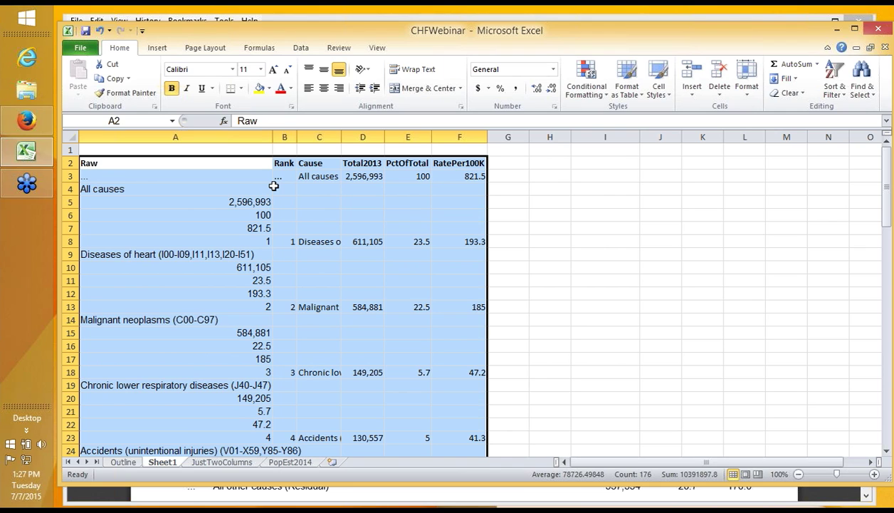
left_click(301, 48)
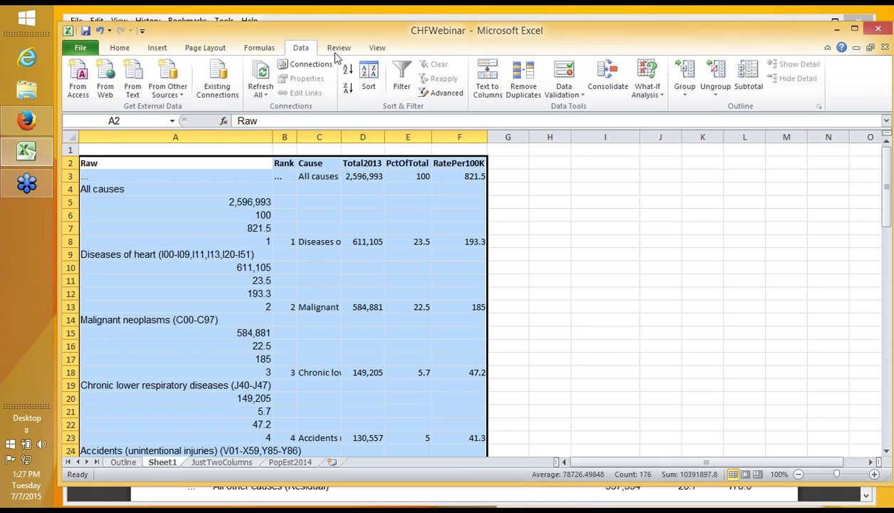
left_click(402, 82)
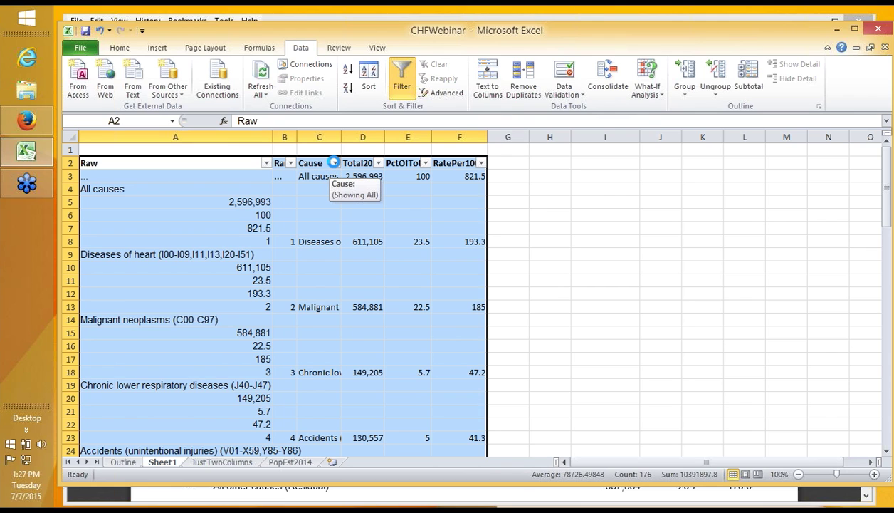
Step: Examine the sort and filter options offered for the Cause, Total2013 and PctOfTotal columns, including the number filters
left_click(334, 162)
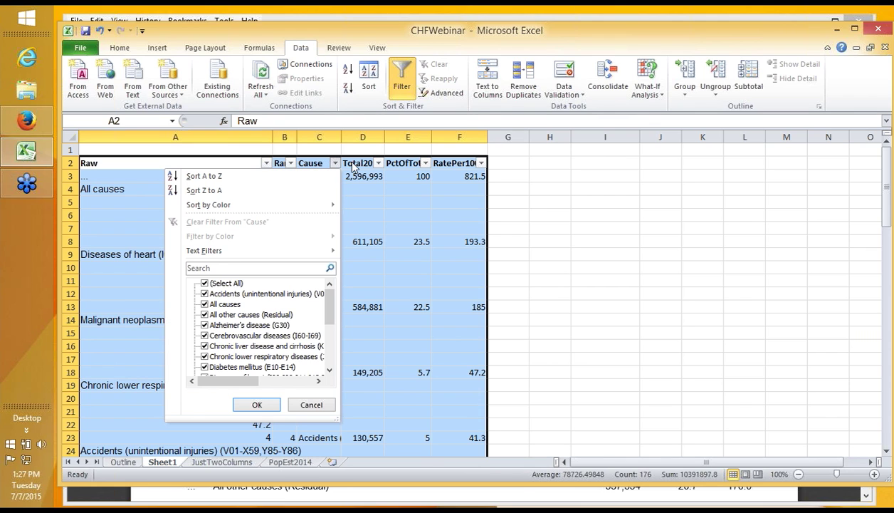
left_click(381, 165)
left_click(380, 163)
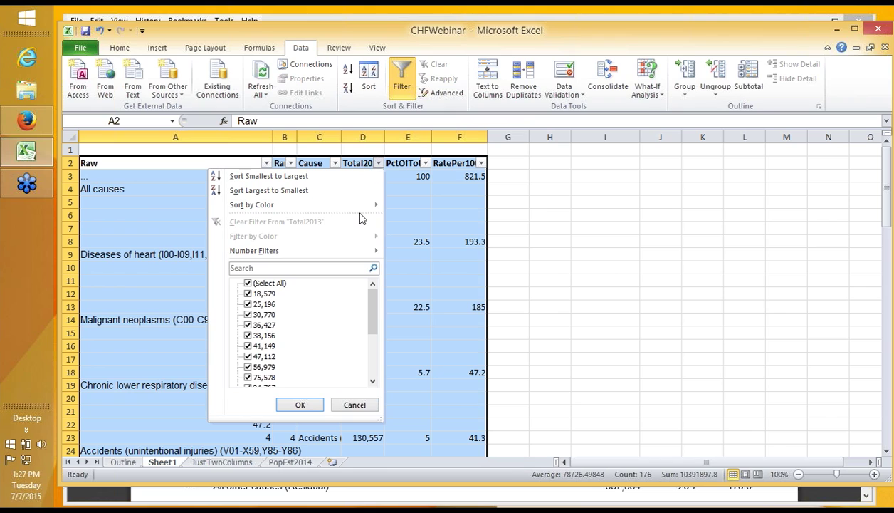
left_click_drag(371, 299, 377, 273)
mouse_move(332, 256)
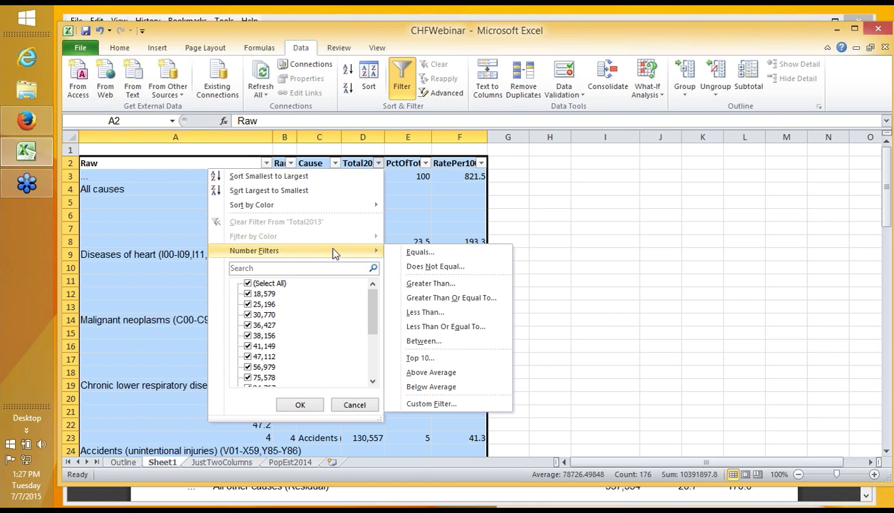
left_click(425, 164)
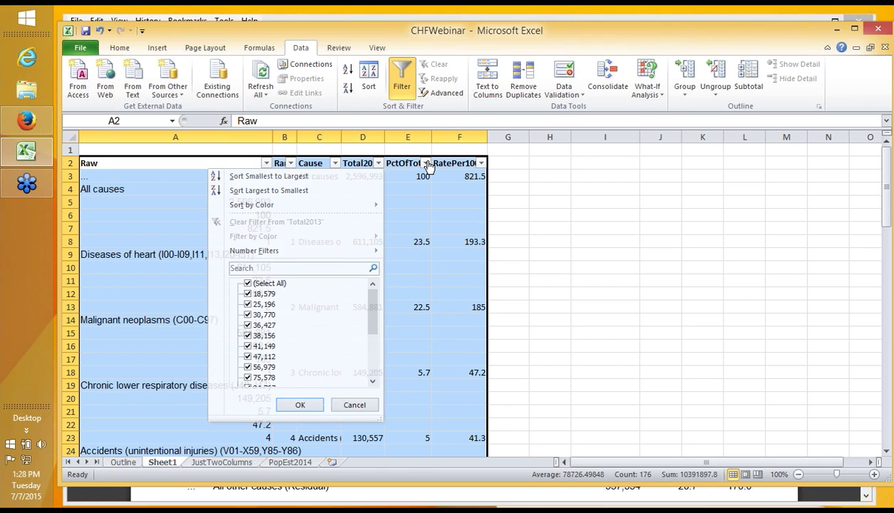
left_click(426, 163)
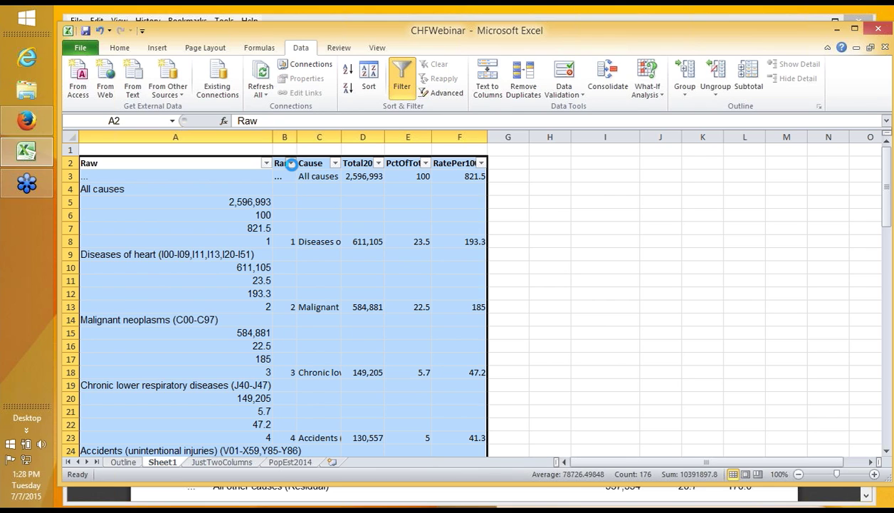
Step: Filter the Rank column to exclude blanks, keeping ranks 1 to 15 and the "..." entries
left_click(291, 164)
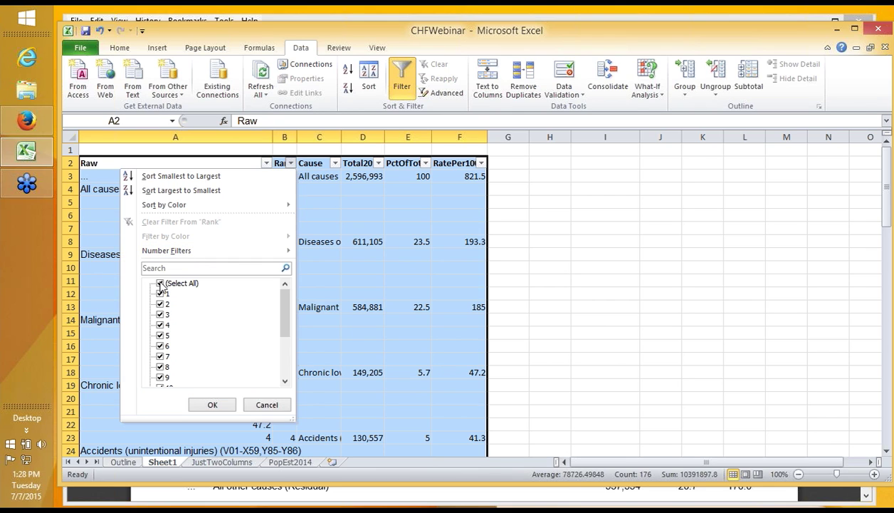
left_click_drag(284, 298, 283, 365)
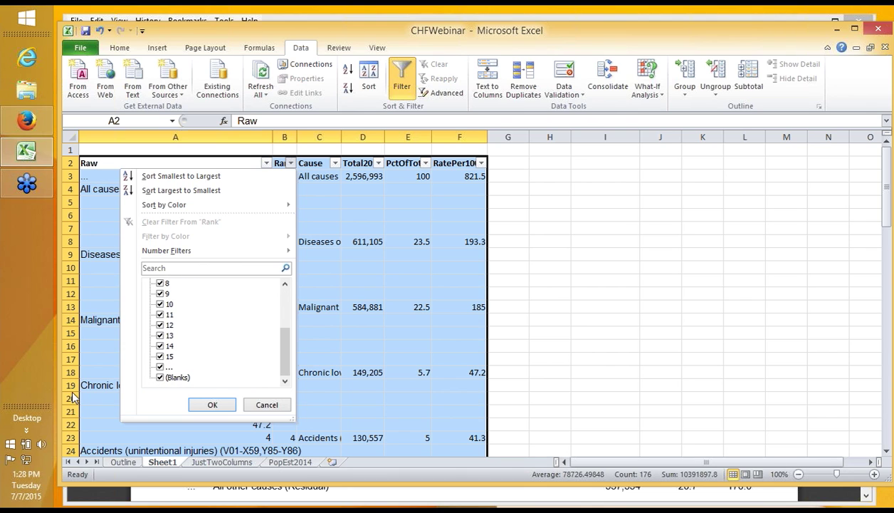
left_click(161, 378)
left_click(222, 405)
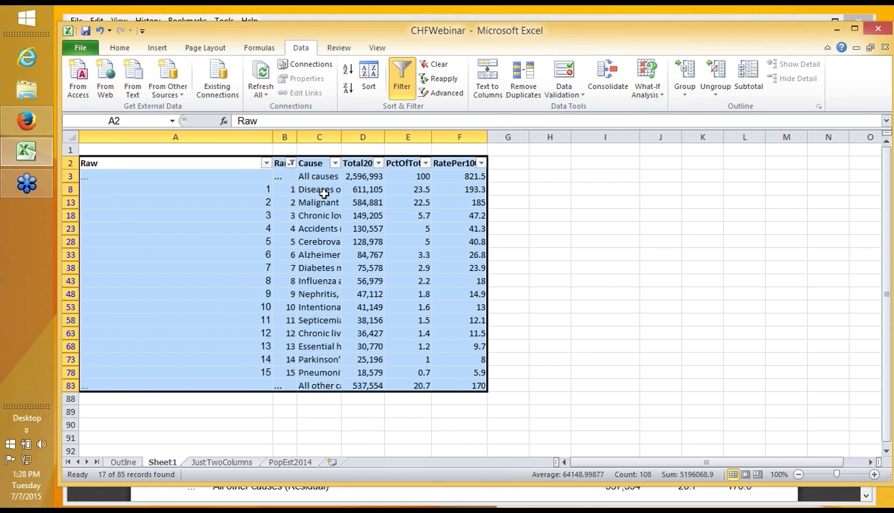
Step: Widen the Cause column and copy the filtered data rows in B3:F83, from Rank to RatePer100K
left_click_drag(341, 136, 391, 136)
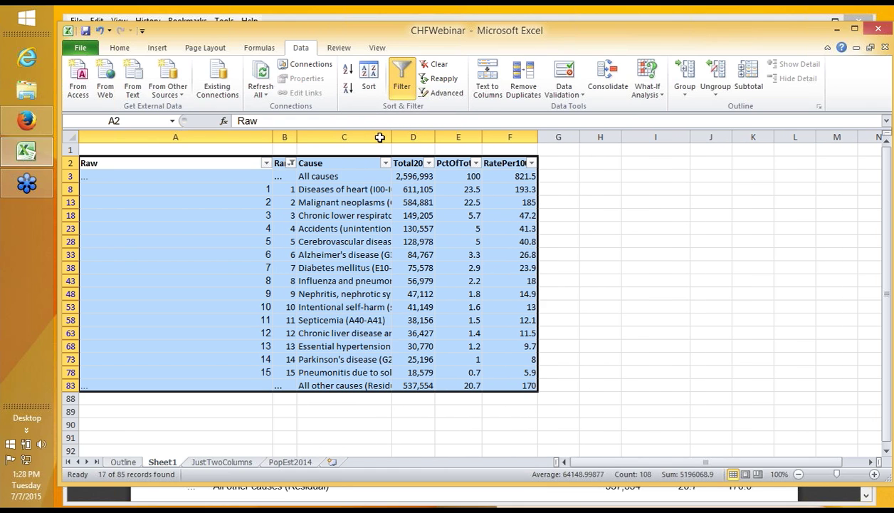
left_click(281, 176)
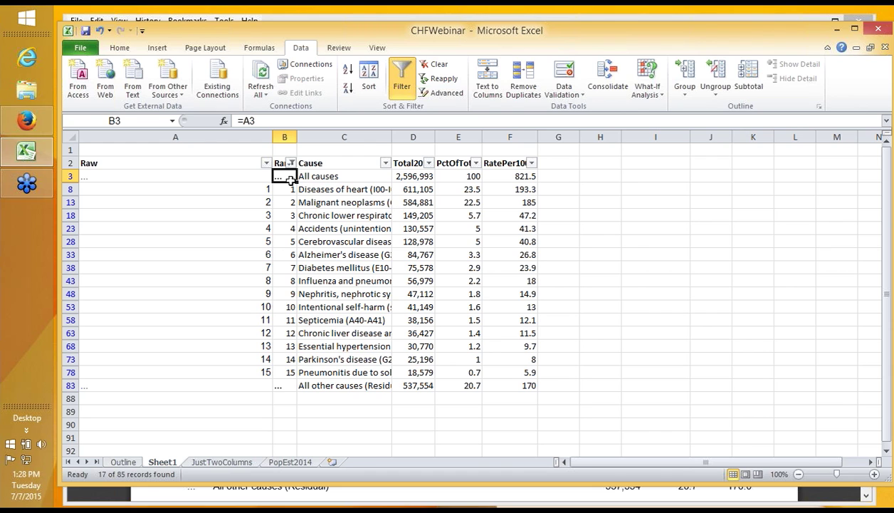
left_click_drag(288, 179, 530, 387)
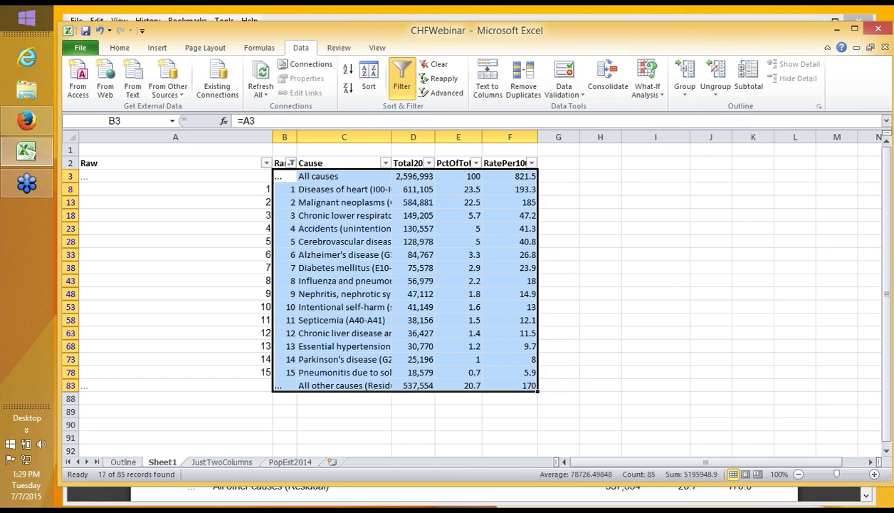
key("ctrl+c")
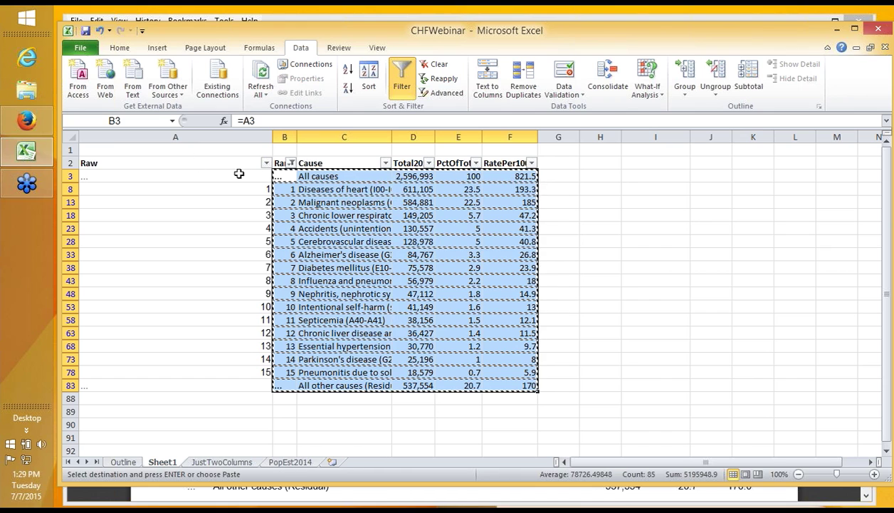
key("Escape")
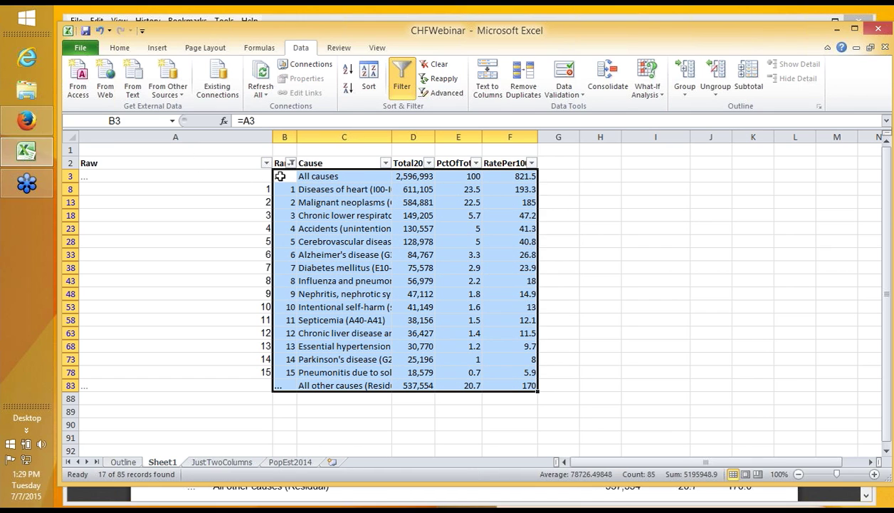
left_click_drag(280, 176, 485, 390)
key("ctrl+c")
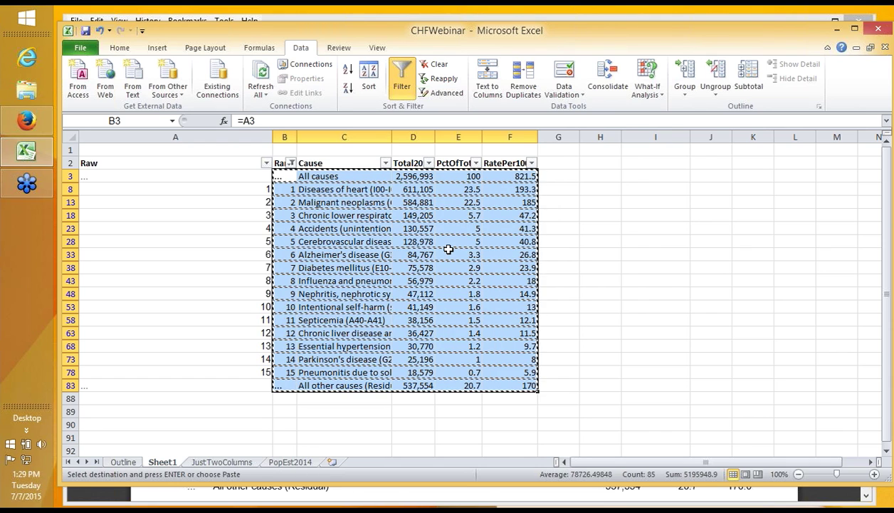
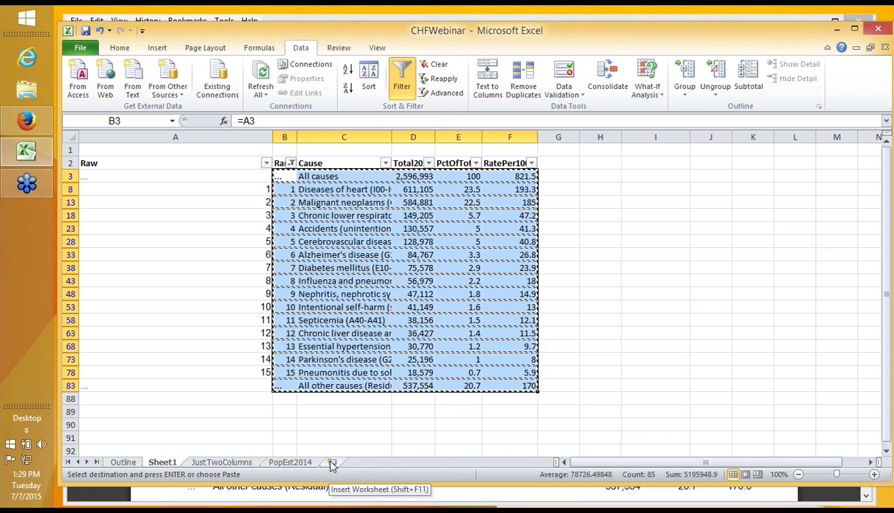
Step: Insert two new worksheets, paste the copied rows at A1 of Sheet4, and clear the copy marquee on Sheet1
left_click(331, 463)
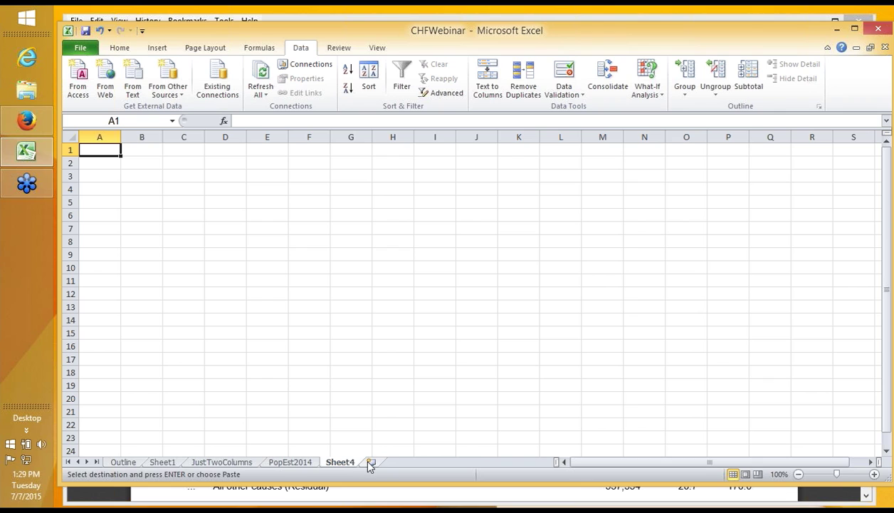
left_click(369, 463)
left_click(347, 463)
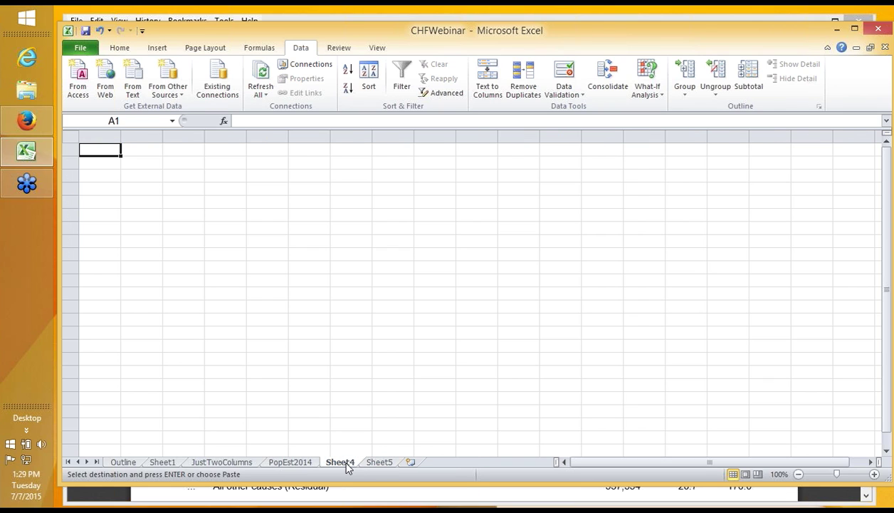
key("ctrl+v")
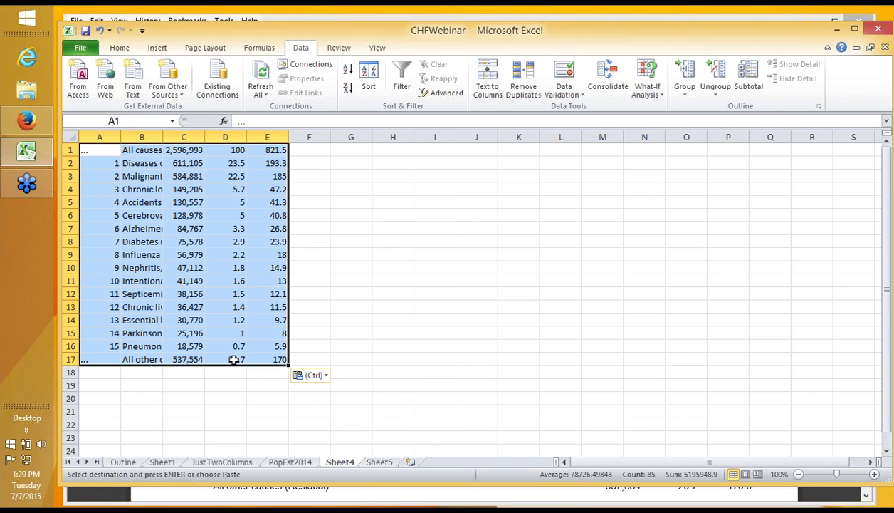
left_click(68, 150)
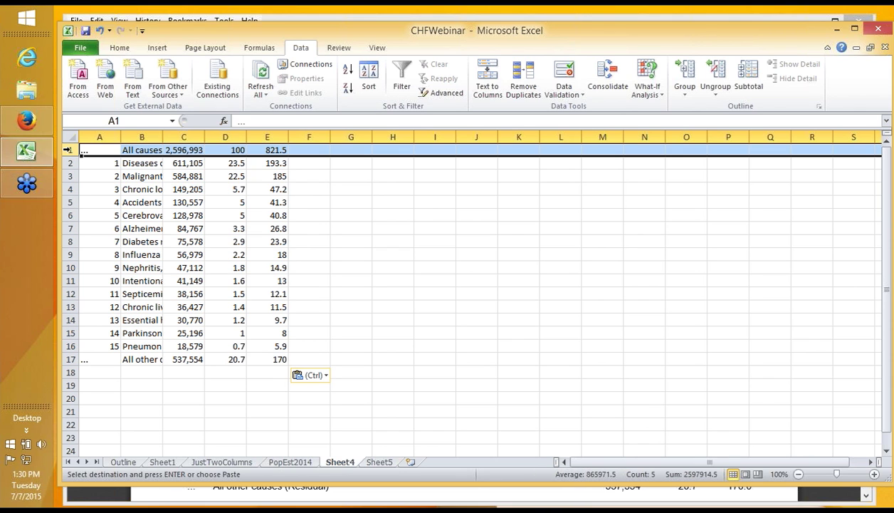
left_click(163, 462)
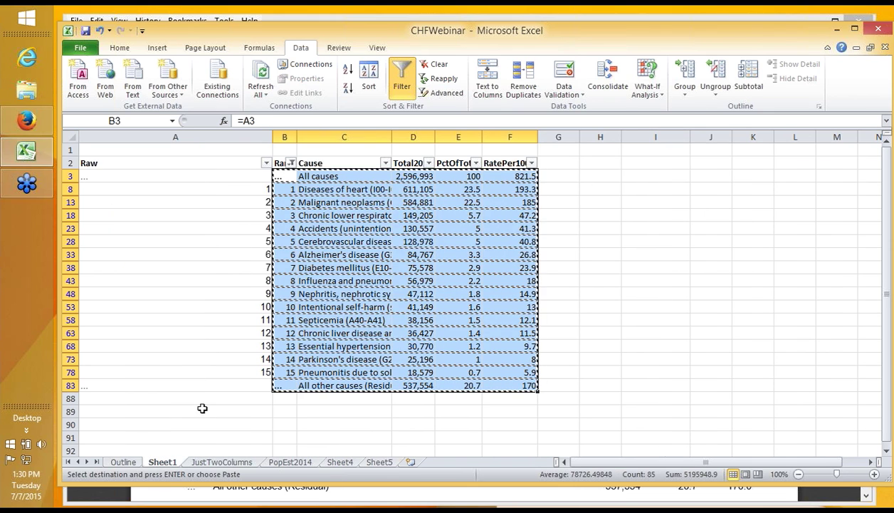
key("Escape")
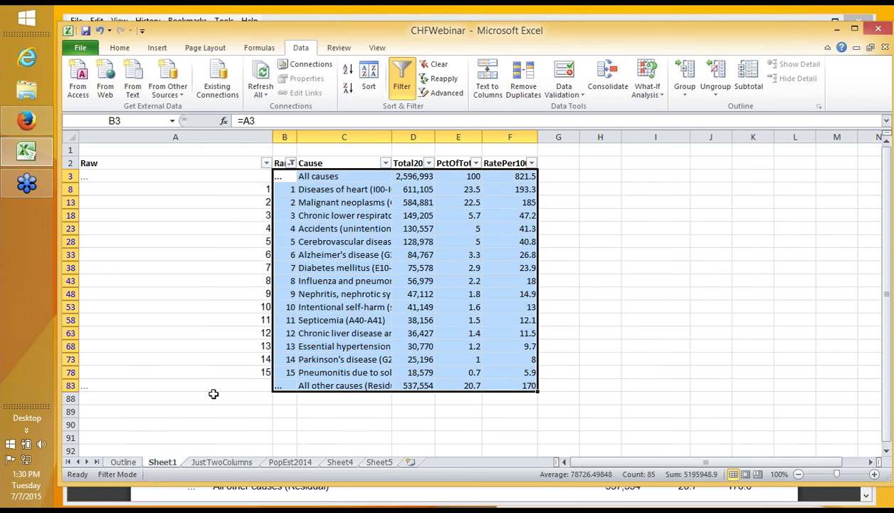
Step: Inspect the pasted contents of cells B3 and C3 on Sheet4
left_click(332, 463)
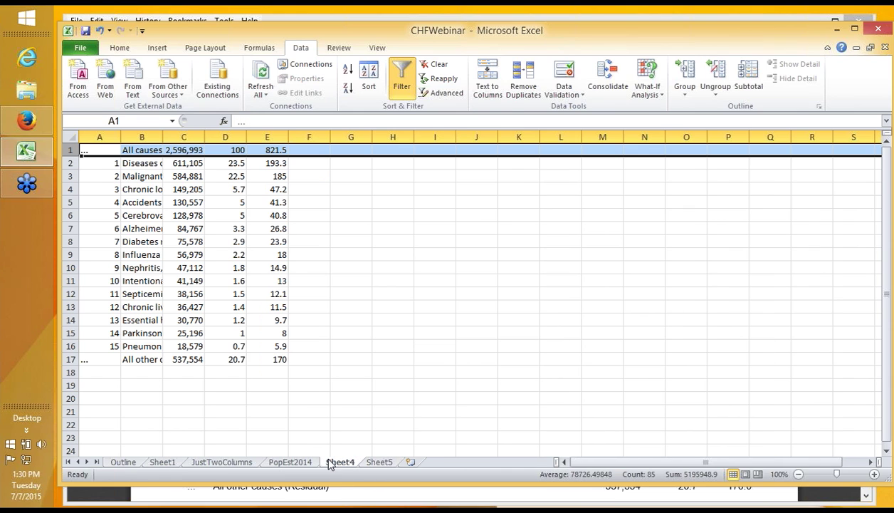
left_click(125, 176)
left_click(186, 178)
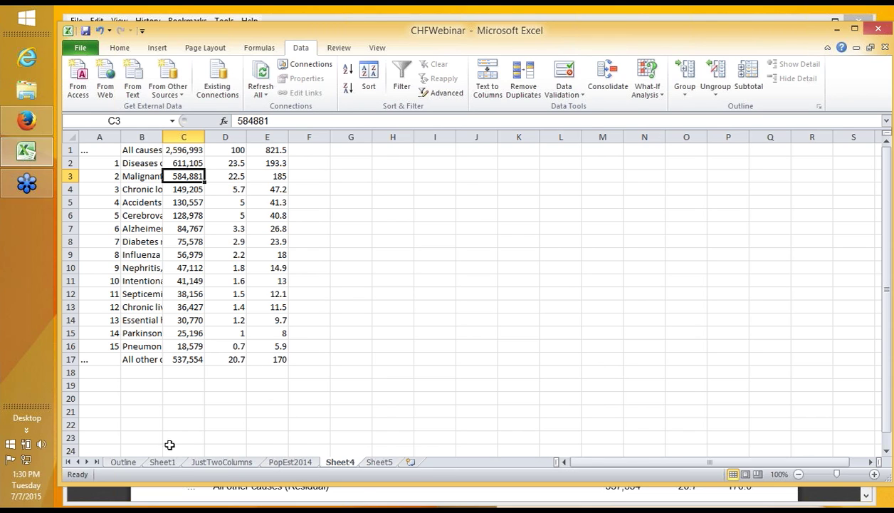
Step: Switch to the CDC PDF in Firefox and examine the "All races, both sexes, 1-4 years" table, then return to Excel
key("alt+Tab")
key("alt+Tab")
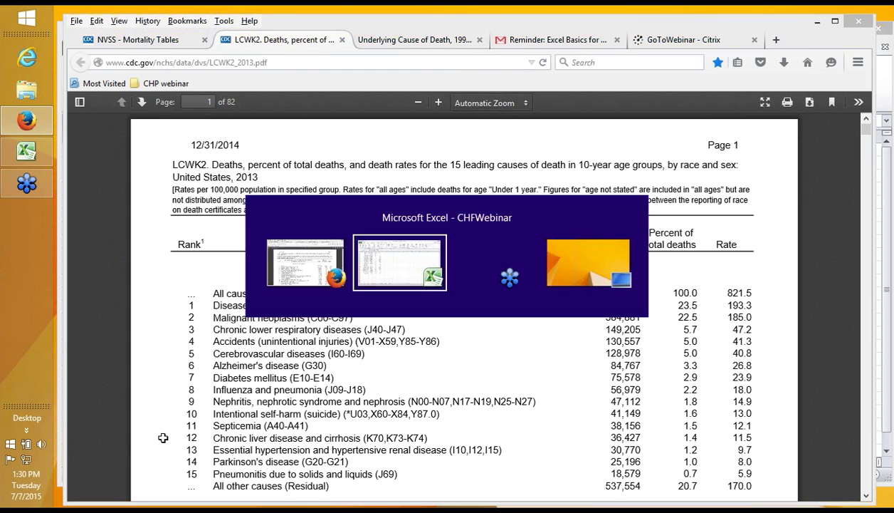
key("alt+Tab")
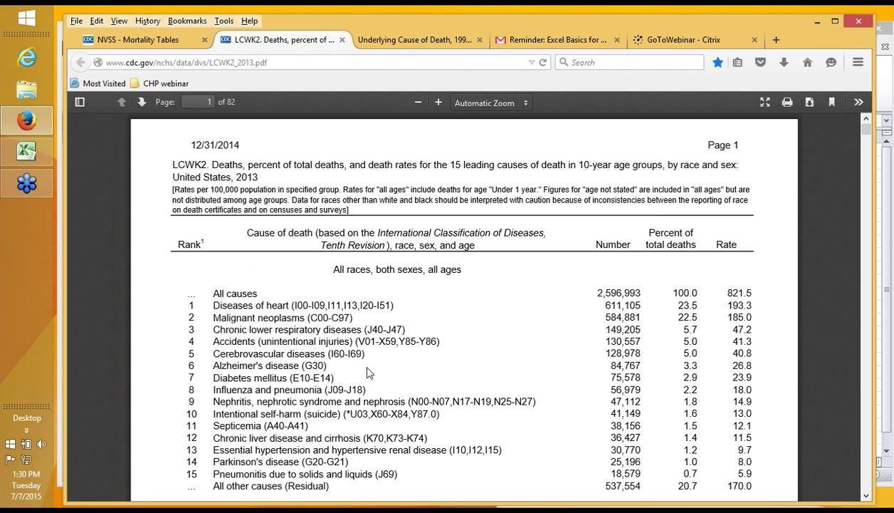
scroll(368, 372, "down", 5)
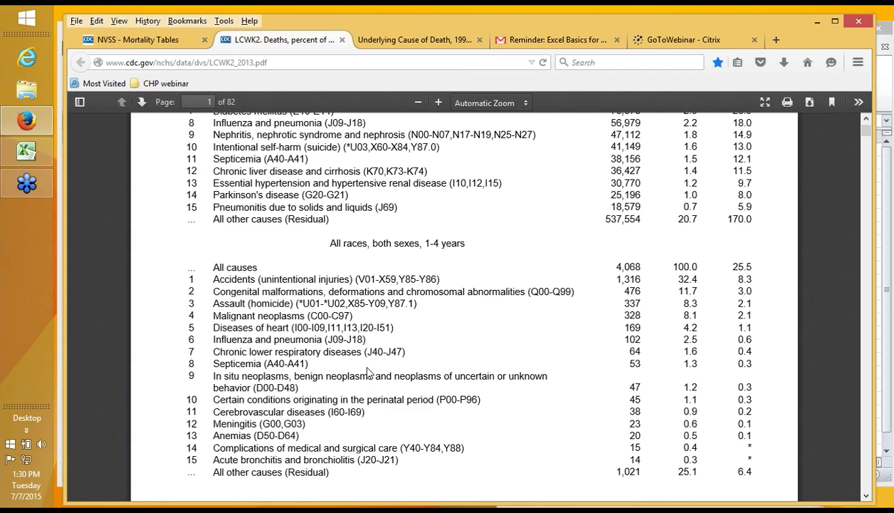
scroll(367, 370, "down", 1)
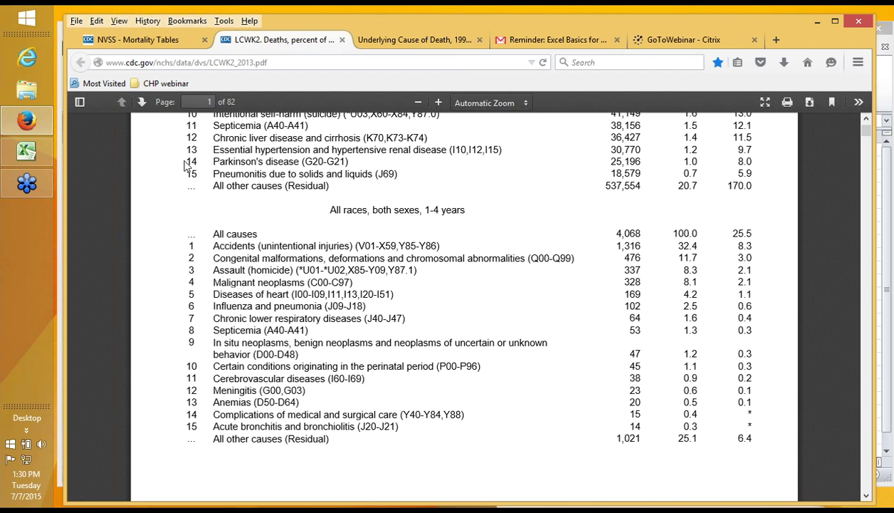
key("alt+Tab")
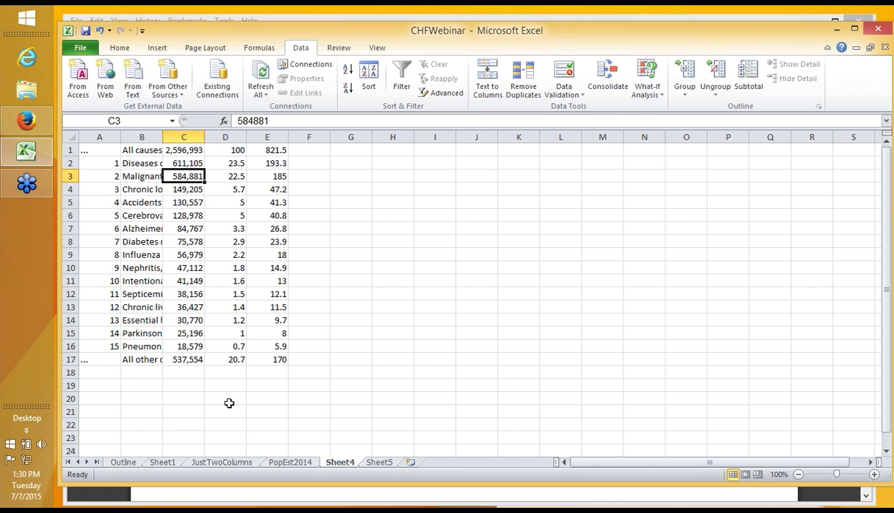
Step: Turn off filtering on Sheet1 so all rows of the raw data are shown
left_click(163, 462)
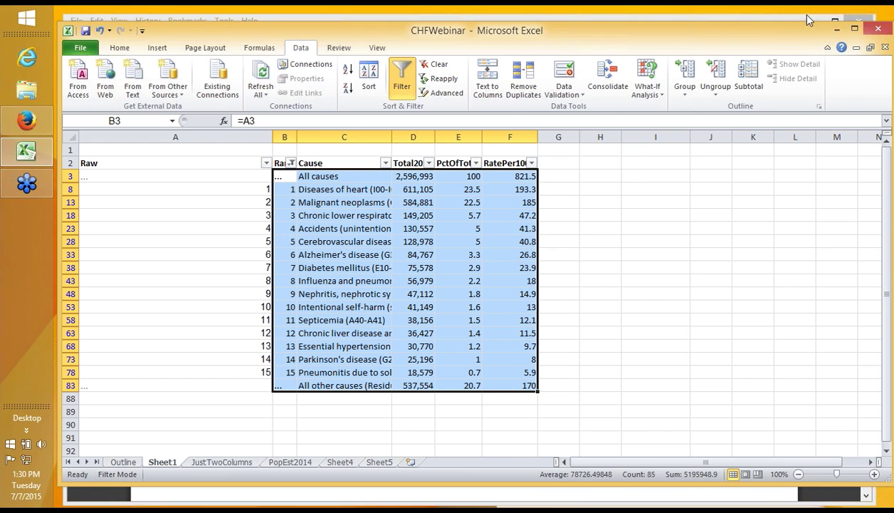
left_click(856, 23)
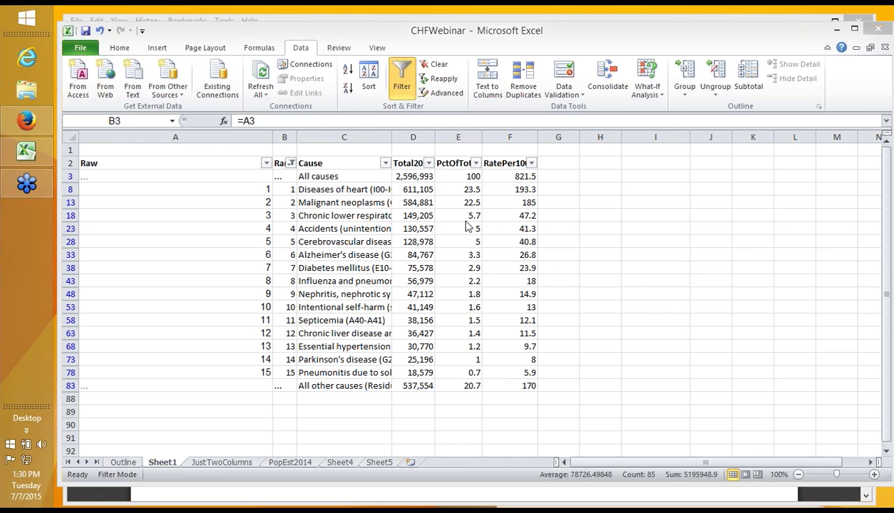
left_click(404, 85)
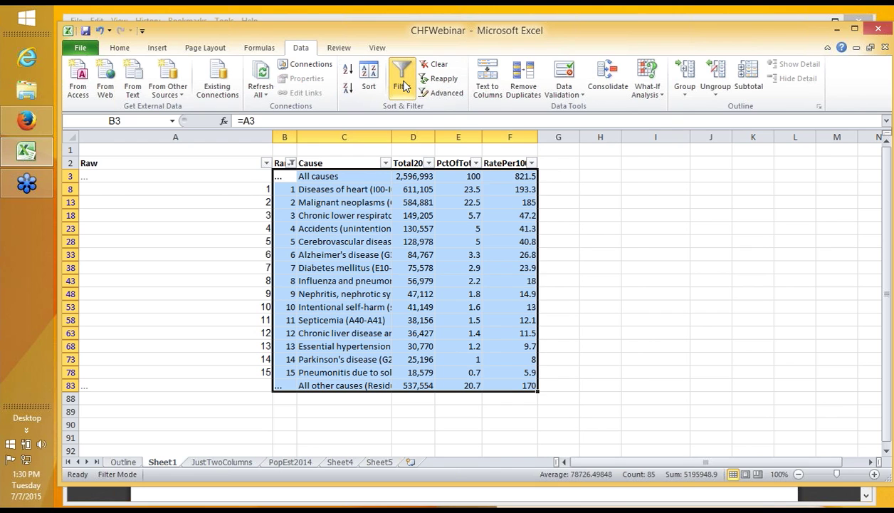
left_click(402, 82)
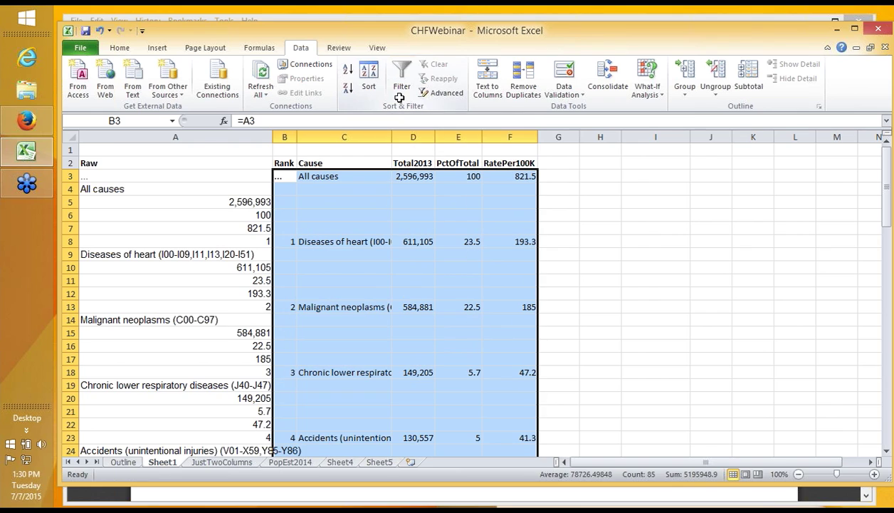
Step: Copy the "All races, both sexes, 1-4 years" table from the PDF in Firefox and paste it at H3 of Sheet1 in Excel
left_click(564, 177)
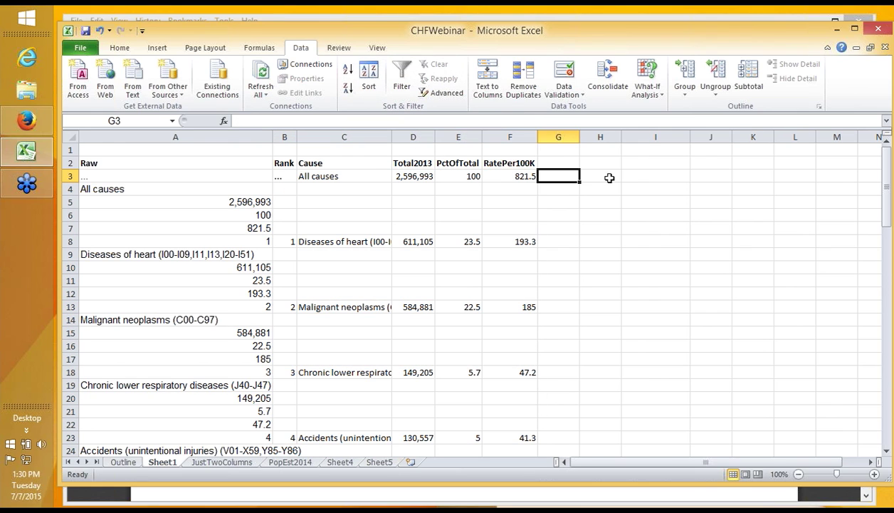
left_click(606, 177)
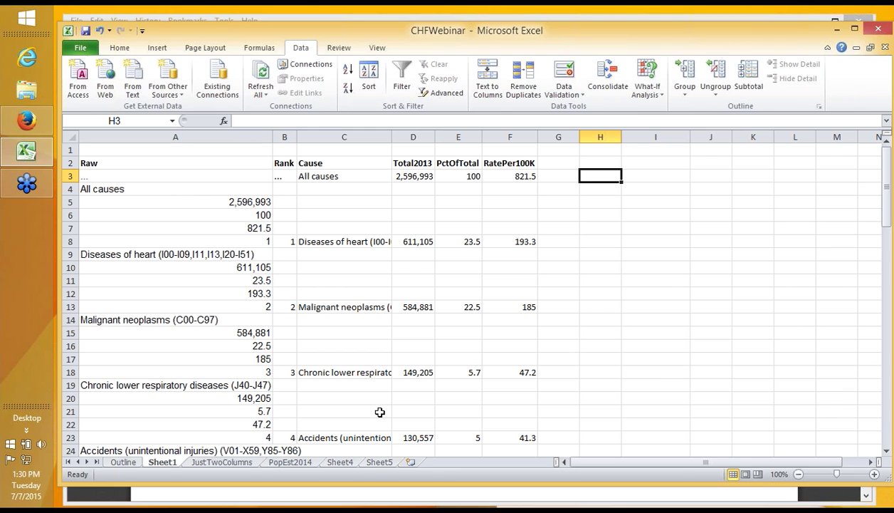
key("alt+Tab")
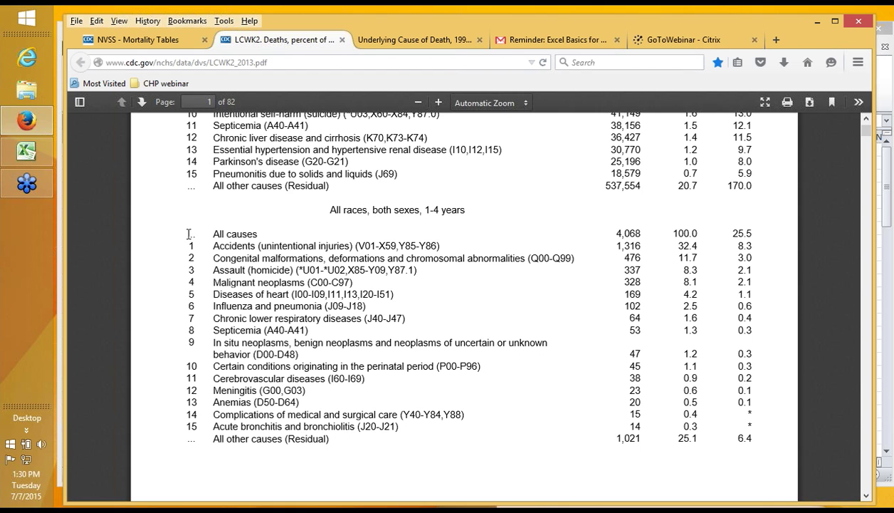
left_click_drag(188, 234, 754, 441)
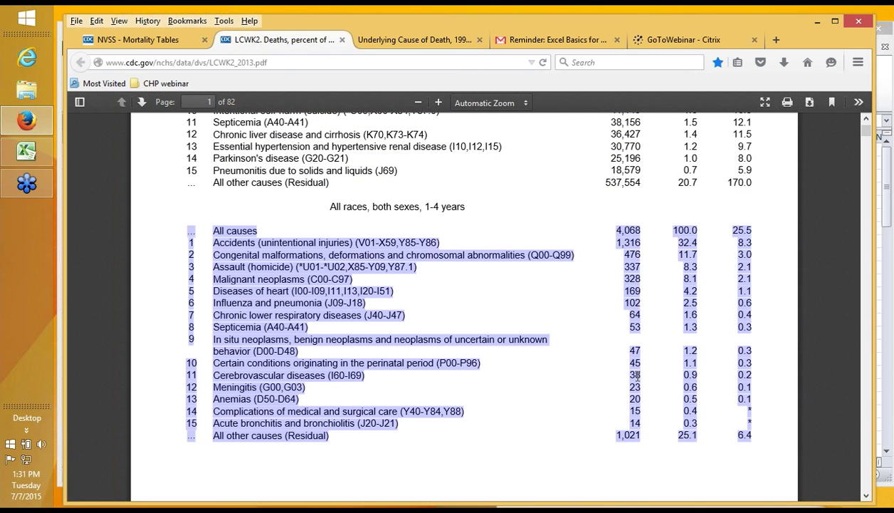
key("alt+Tab")
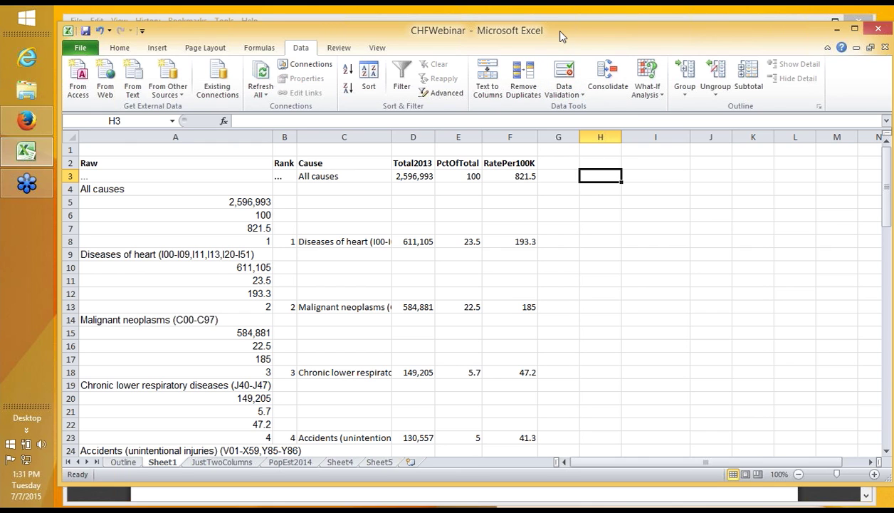
left_click_drag(560, 34, 552, 25)
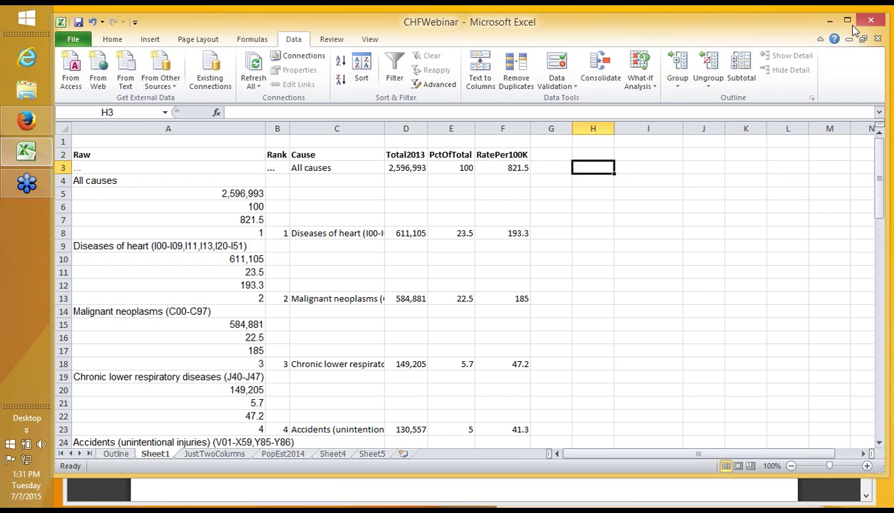
left_click(871, 20)
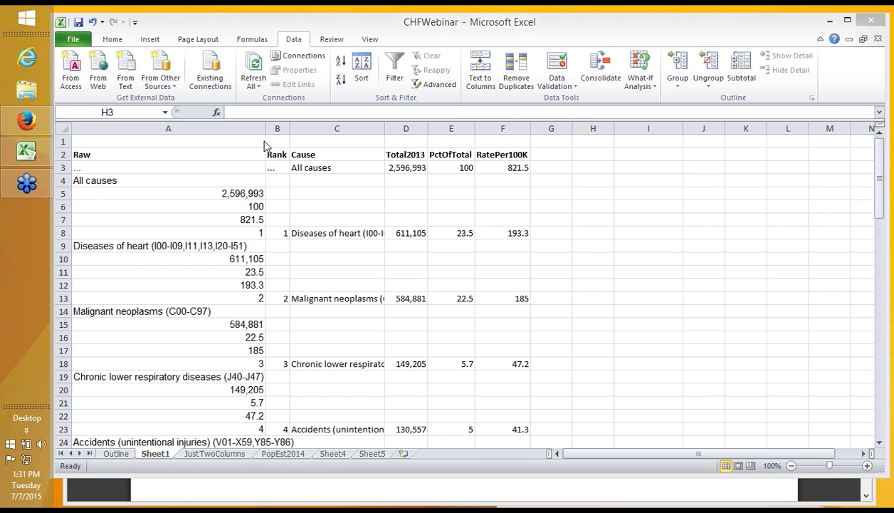
left_click(585, 167)
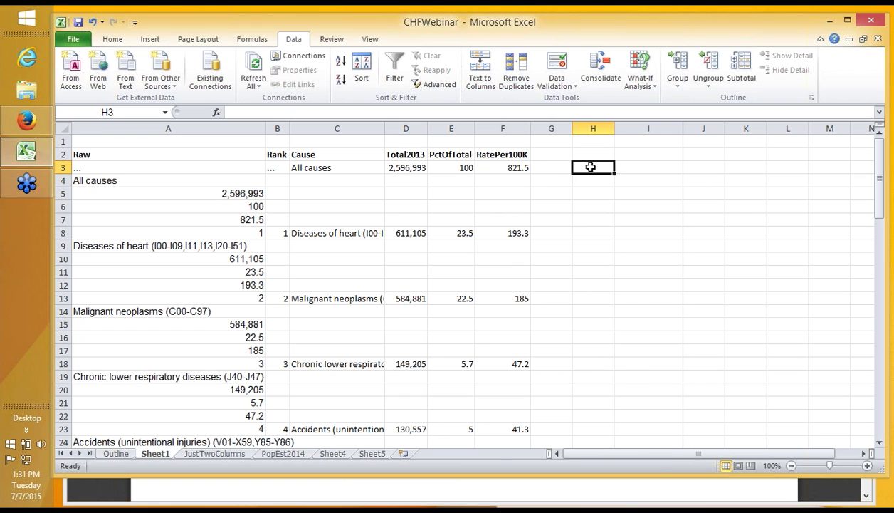
key("ctrl+v")
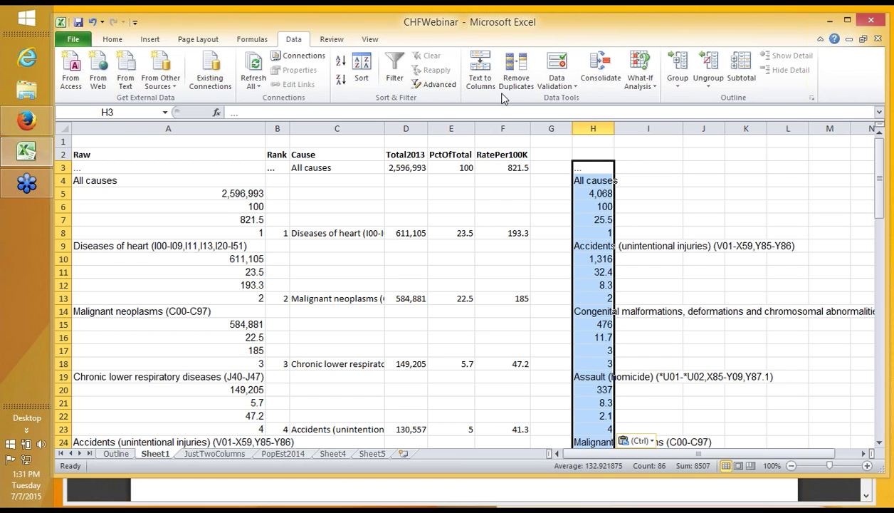
Step: Copy the Rank, Cause, Total2013, PctOfTotal and RatePer100K headers from B2:F2 to the row starting at I2
left_click(645, 152)
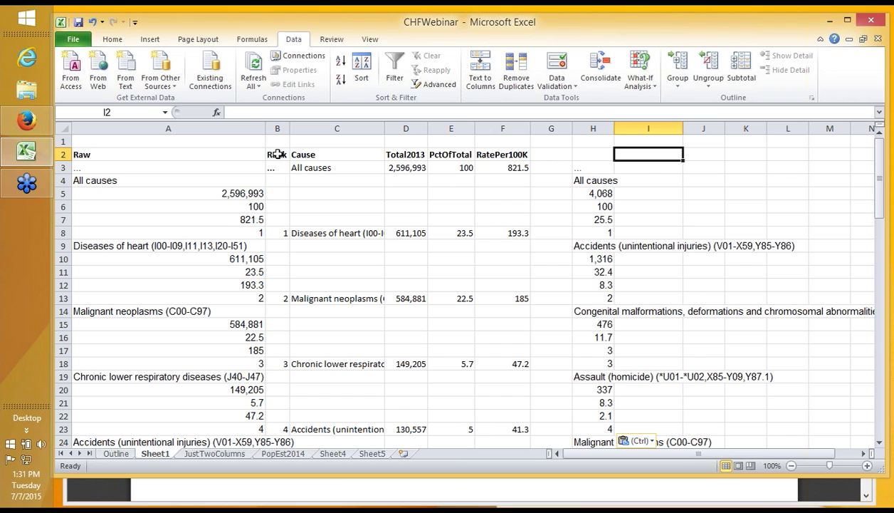
left_click_drag(277, 154, 500, 152)
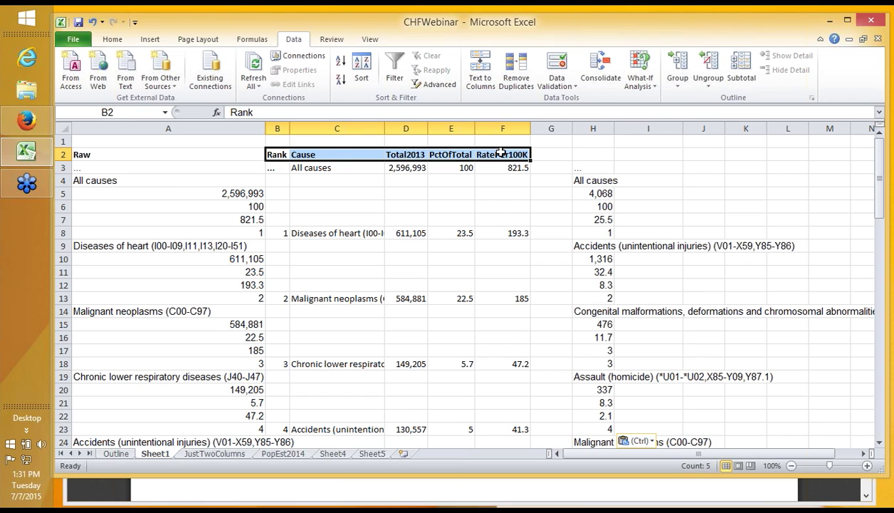
key("ctrl+c")
key("Right")
key("Right")
key("Right")
key("Right")
key("Right")
key("Right")
key("Right")
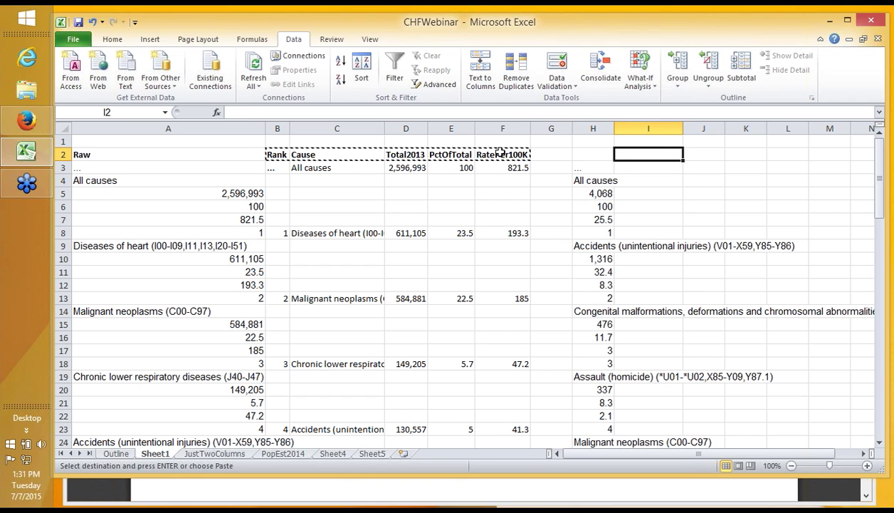
key("ctrl+v")
Step: Change the header in I2 to Kidrank
key("Right")
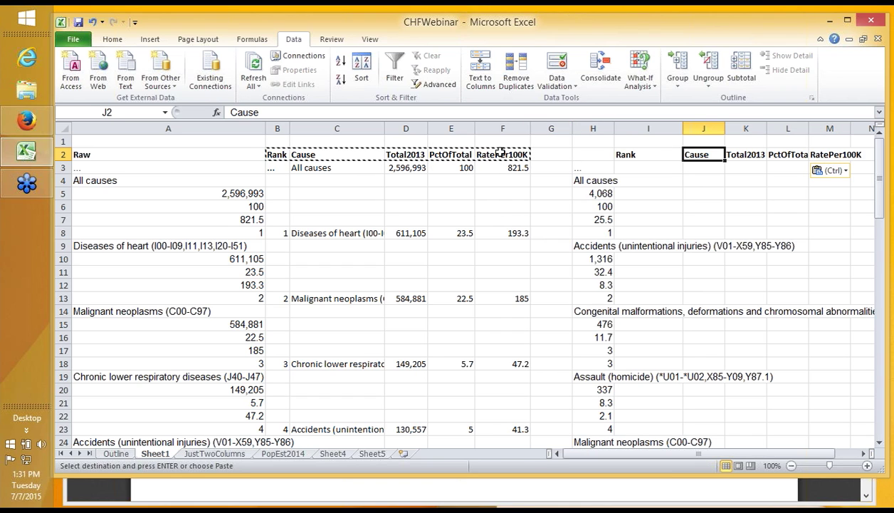
key("Left")
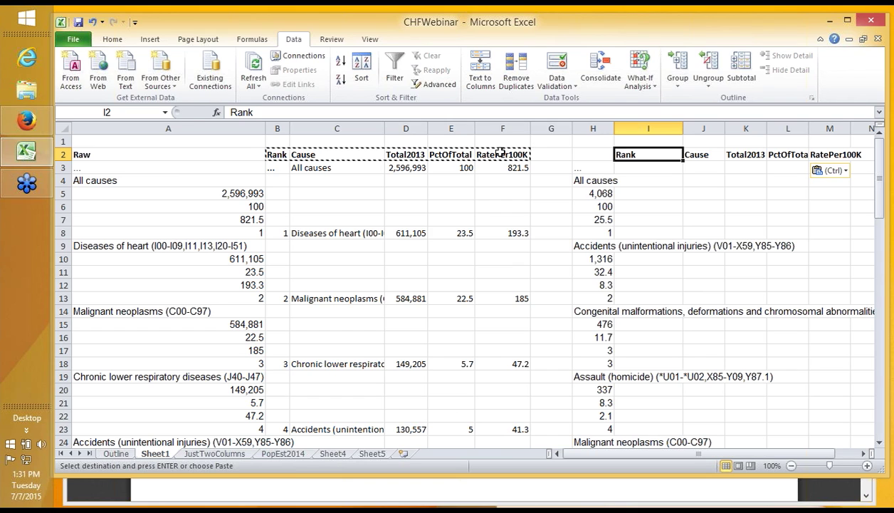
type("Kidr")
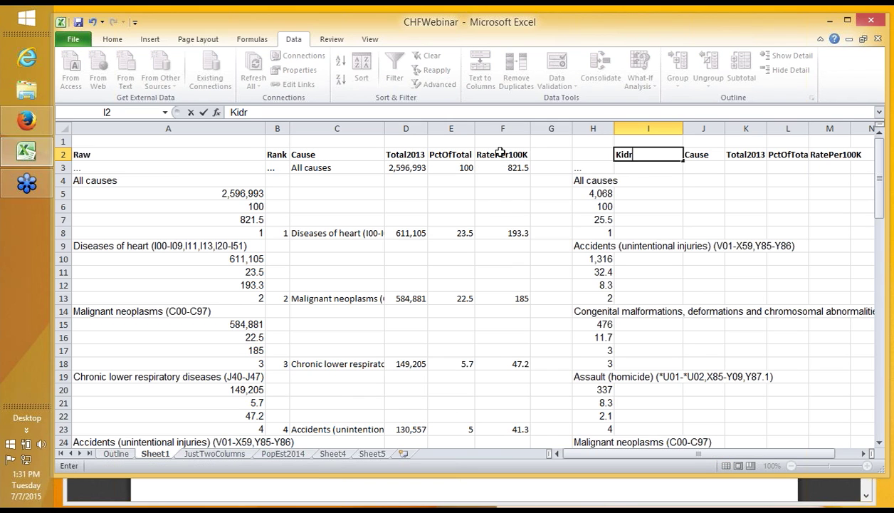
type("ank")
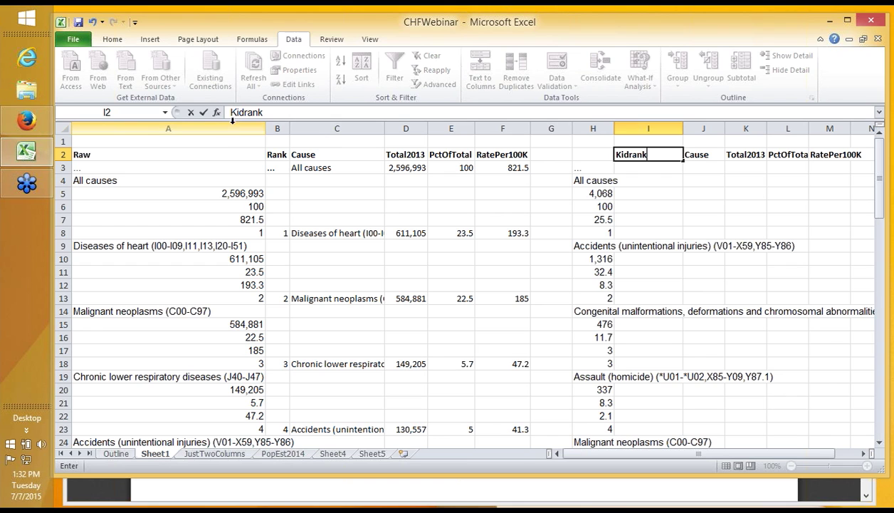
Step: Set columns A through F to one equal width, narrowing column A while keeping the Total2013 and RatePer100K contents readable
left_click_drag(232, 126, 512, 128)
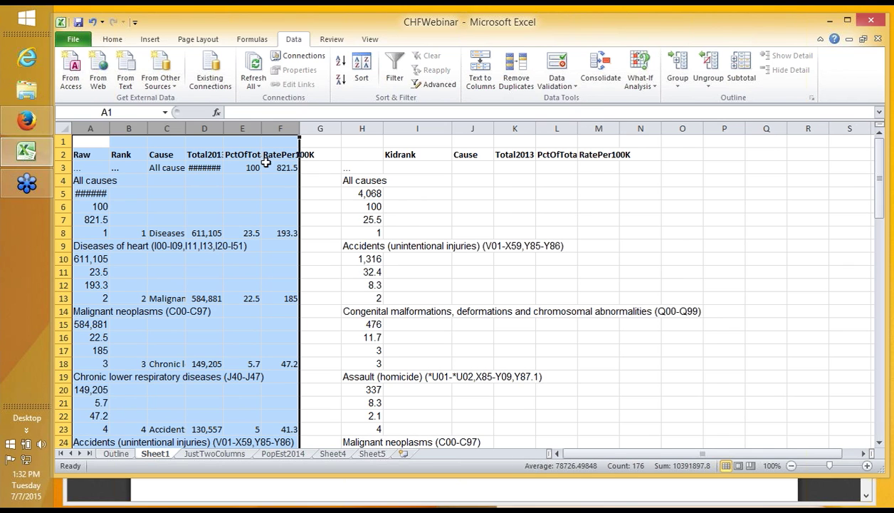
left_click_drag(223, 127, 226, 126)
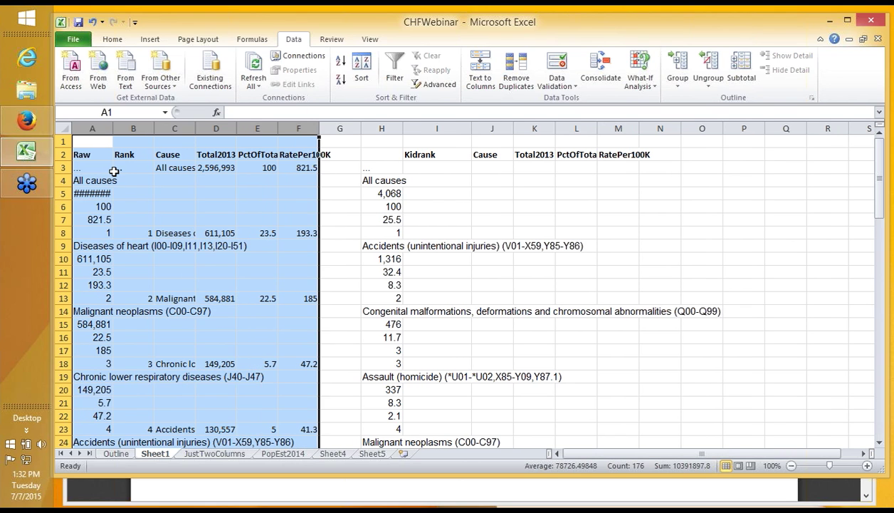
mouse_move(98, 195)
mouse_move(114, 129)
left_mouse_down()
mouse_move(133, 128)
mouse_move(106, 129)
left_mouse_up()
left_click_drag(113, 130, 125, 129)
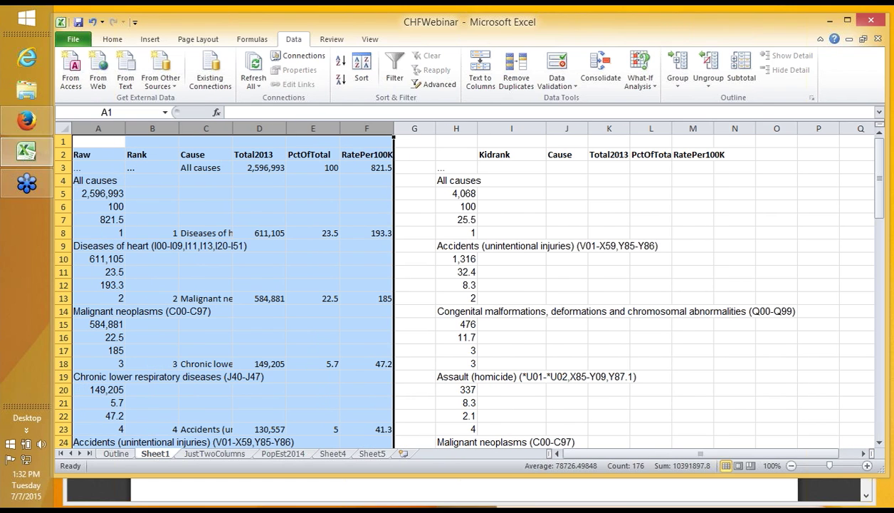
Step: Review the copied headers in I2:M2 and inspect the formulas in B3, C3 and D3 of the first table
left_click(508, 175)
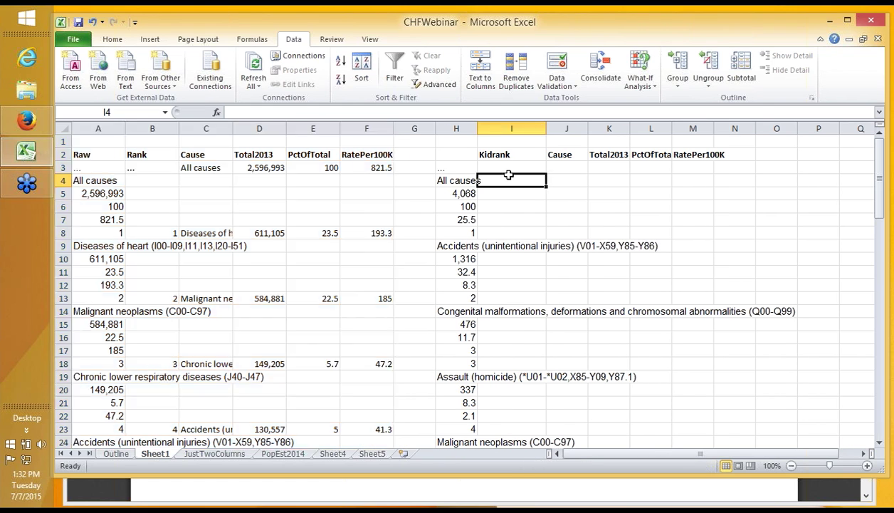
left_click(598, 154)
left_click(641, 155)
left_click(687, 155)
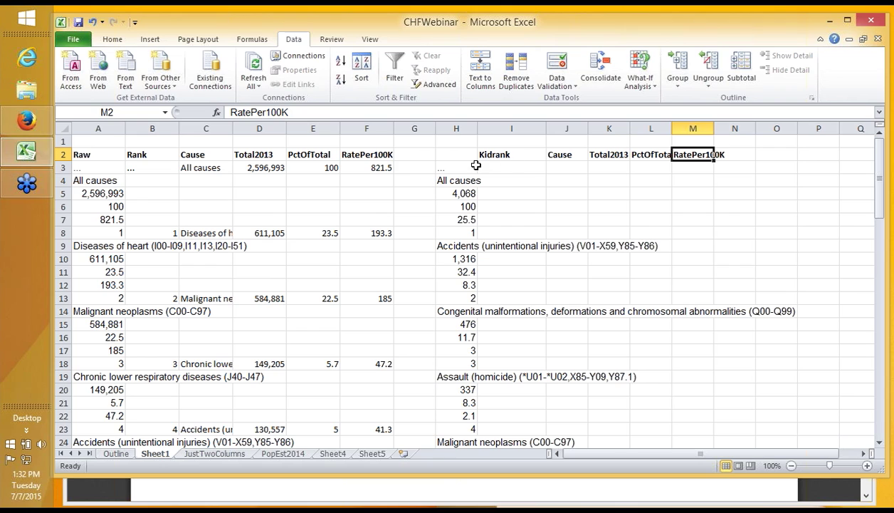
left_click_drag(488, 154, 680, 156)
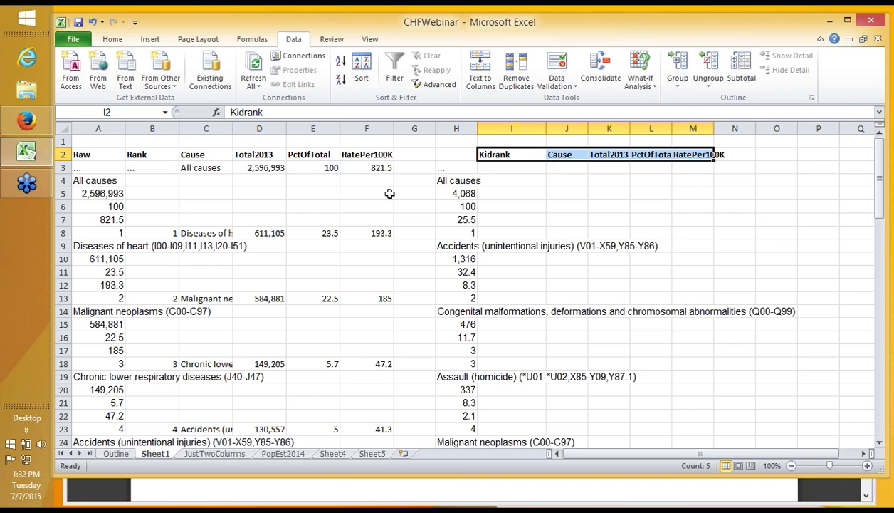
left_click_drag(201, 168, 383, 168)
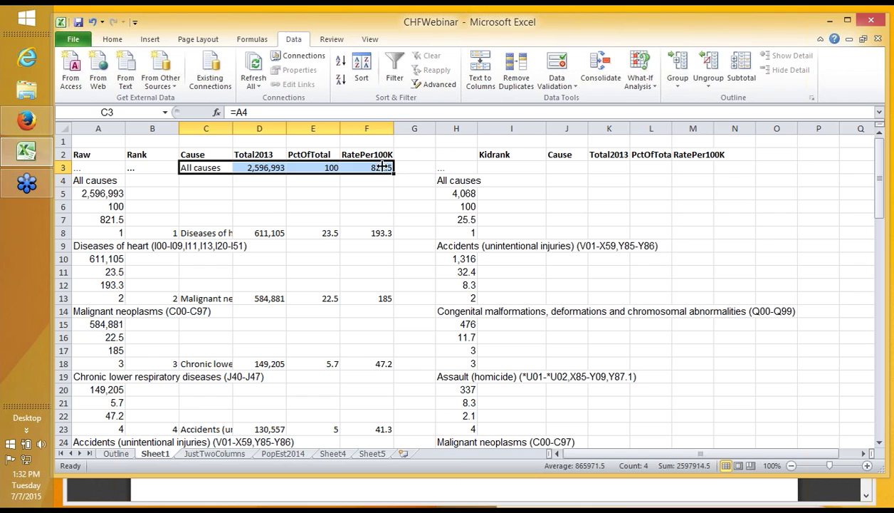
left_click(164, 169)
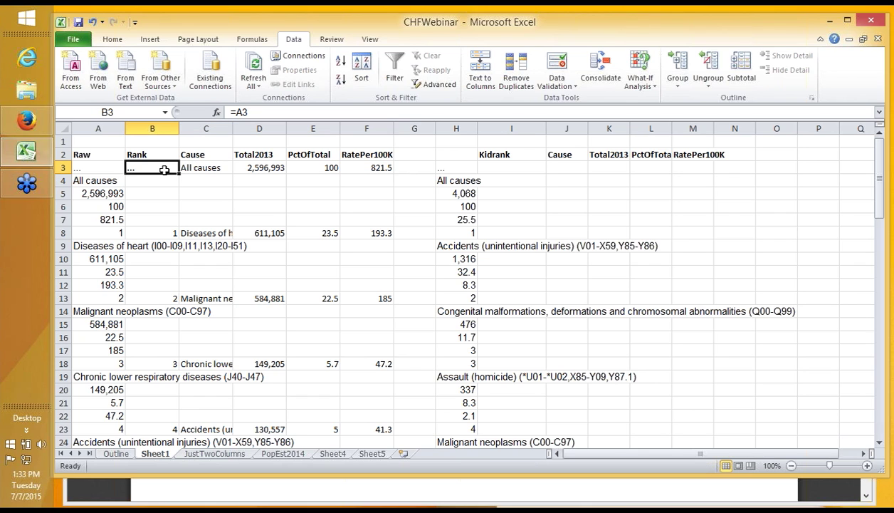
double_click(165, 168)
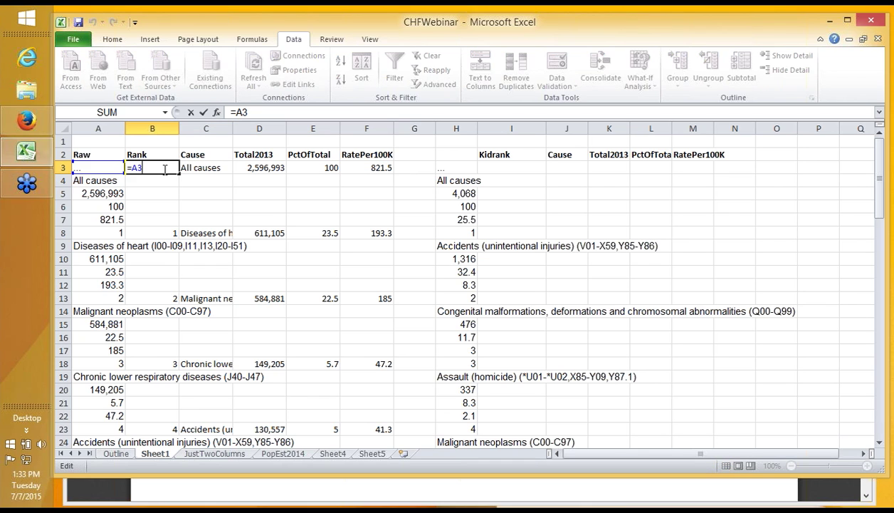
key("Escape")
left_click(198, 158)
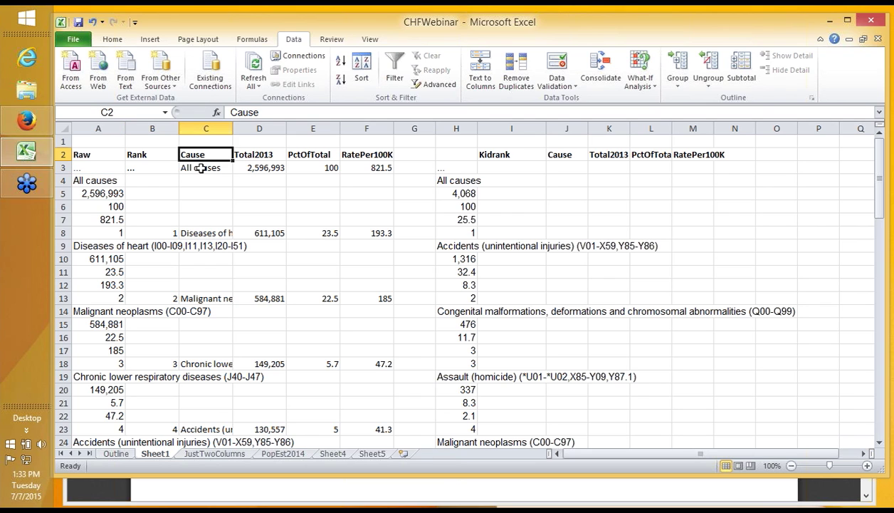
left_click(202, 168)
double_click(201, 168)
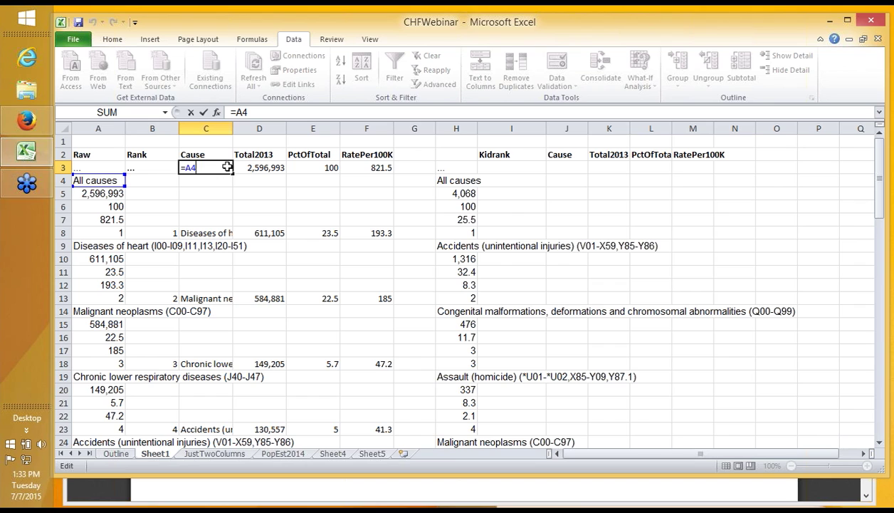
key("Escape")
left_click(258, 167)
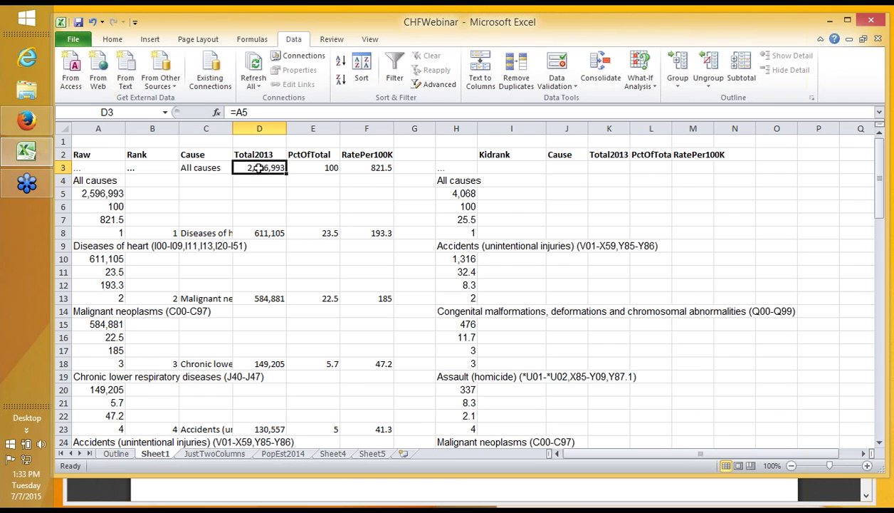
Step: Copy the formulas in B3:F3 and paste them into the ages 1-4 table starting at I3
left_click(136, 167)
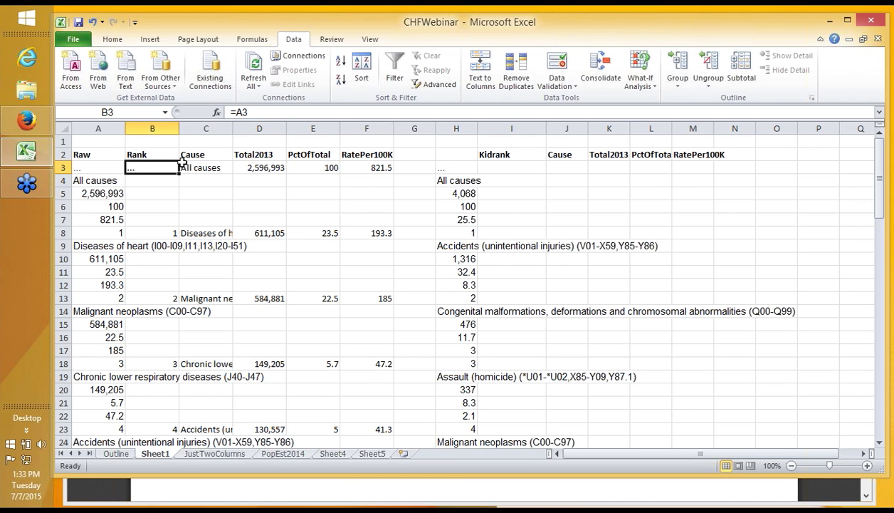
left_click_drag(182, 163, 364, 168)
key("ctrl+c")
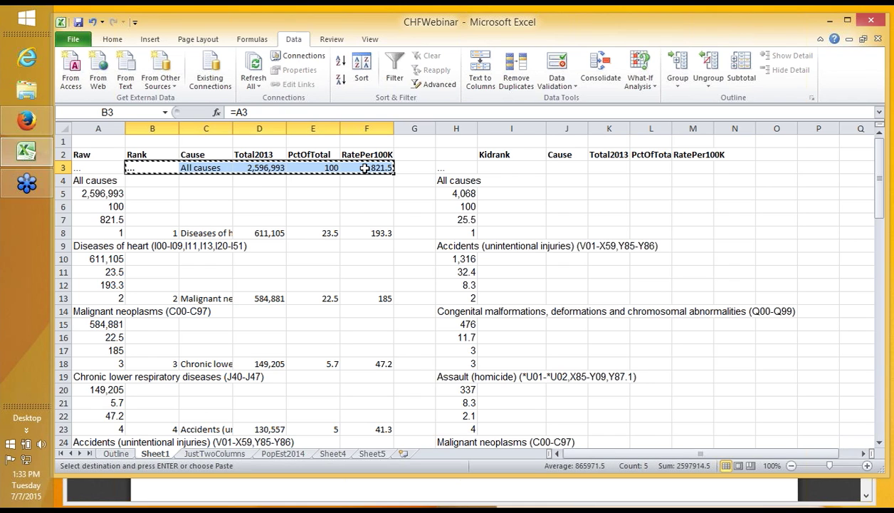
key("Right")
key("Right")
key("Right")
key("Right")
key("Right")
key("Right")
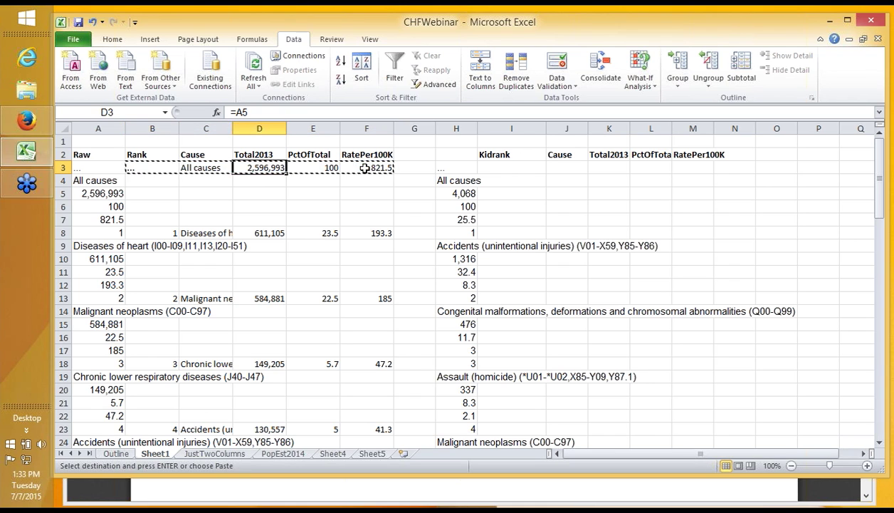
key("Right")
key("Return")
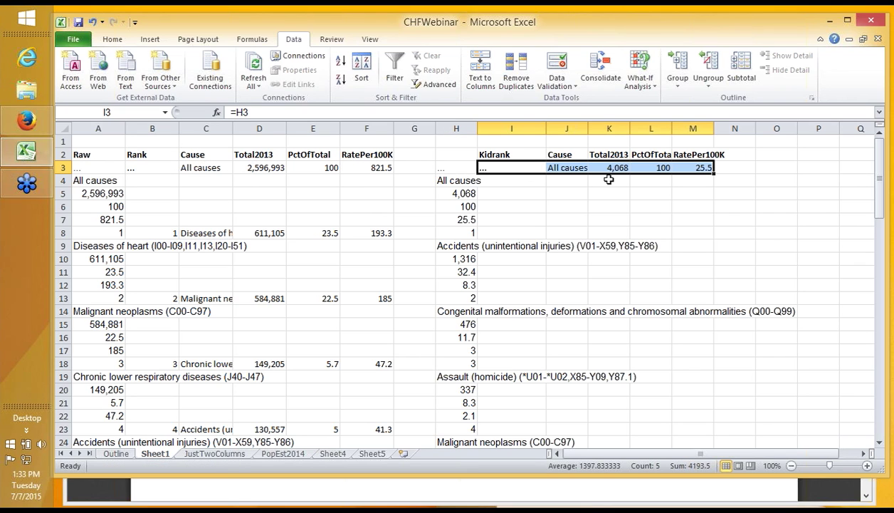
Step: Inspect the pasted formulas in row 3 of the ages 1-4 table to check which column H cells they reference
double_click(697, 167)
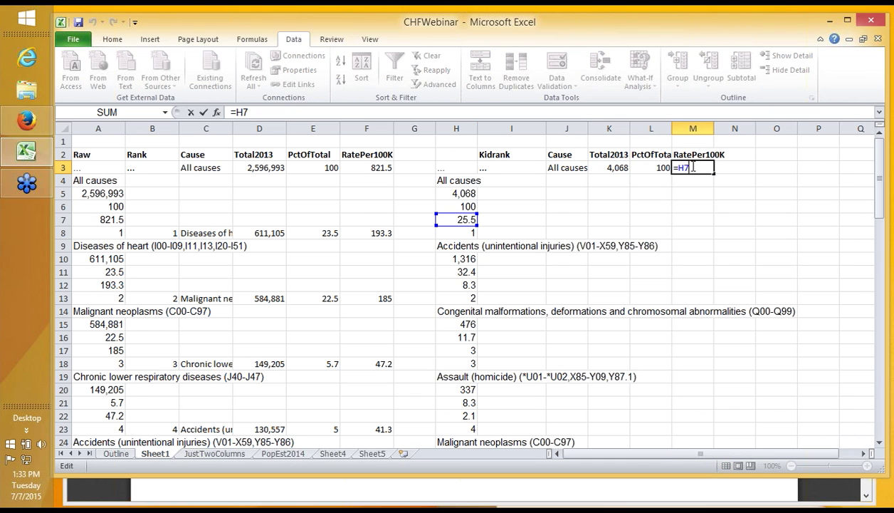
key("Escape")
left_click_drag(507, 168, 719, 175)
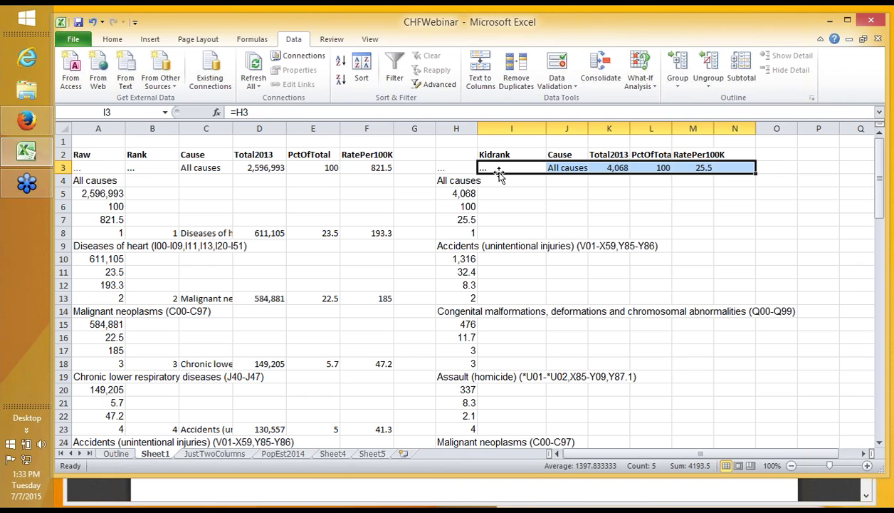
left_click_drag(499, 174, 702, 167)
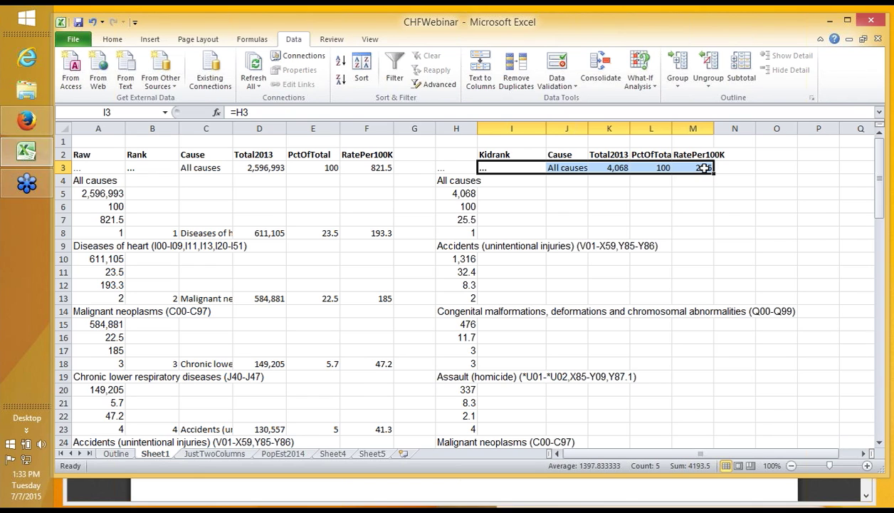
left_click(534, 167)
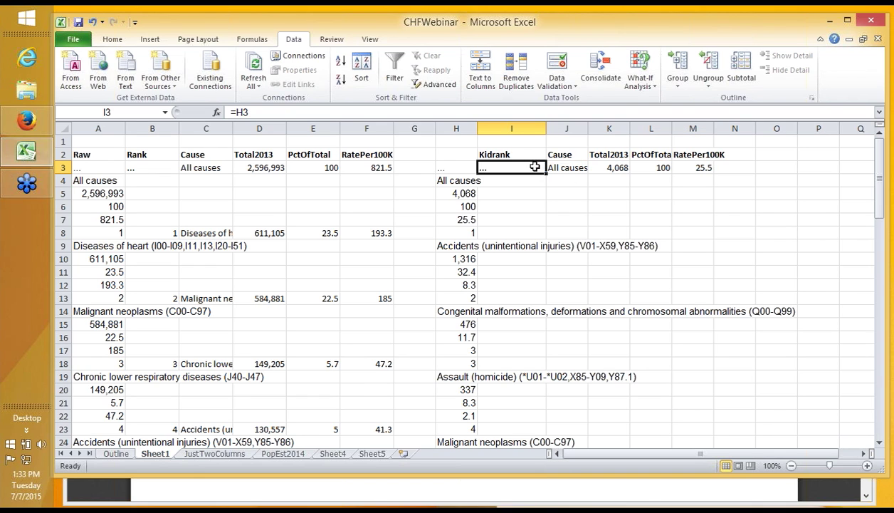
left_click(565, 167)
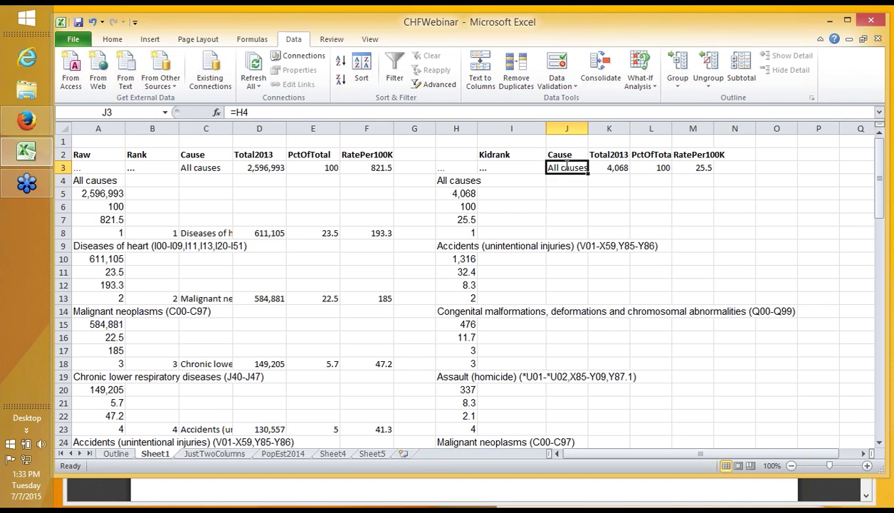
double_click(566, 167)
double_click(613, 167)
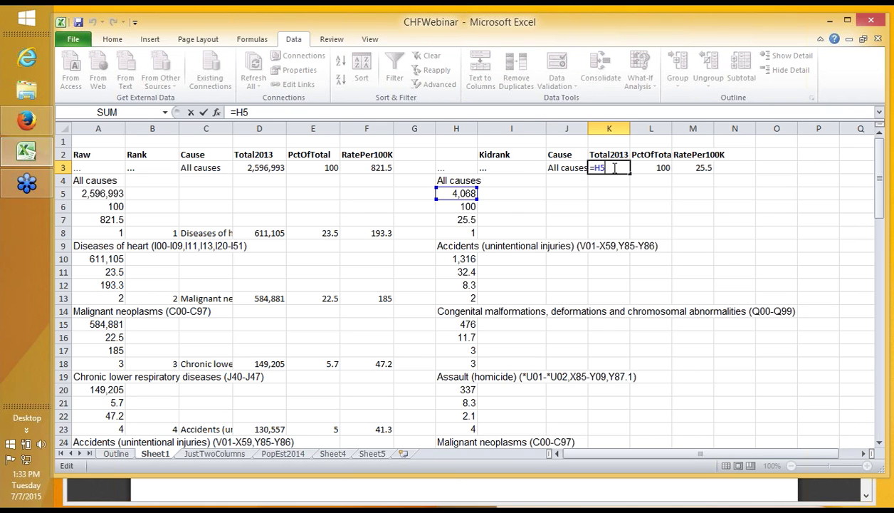
key("Escape")
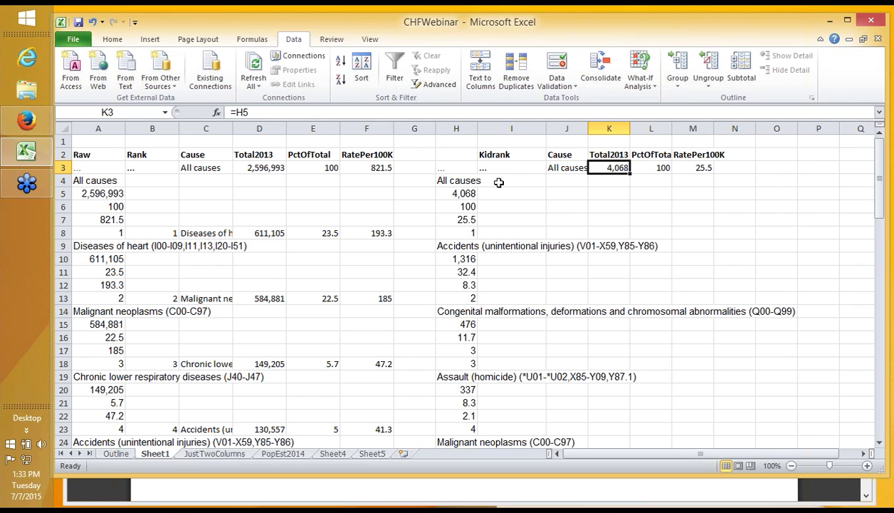
Step: Try filling the I3:M3 formulas down alongside the raw data in column H, and undo the fill
left_click(541, 167)
left_click_drag(541, 167, 705, 169)
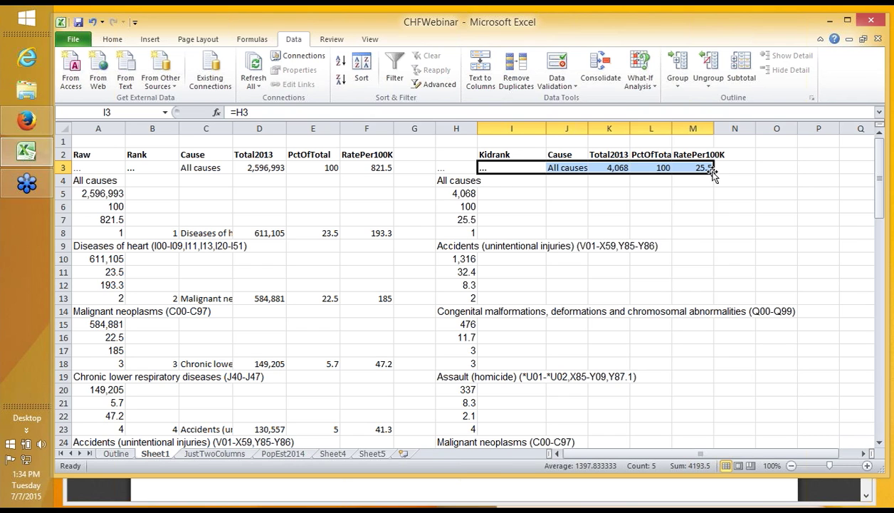
double_click(712, 173)
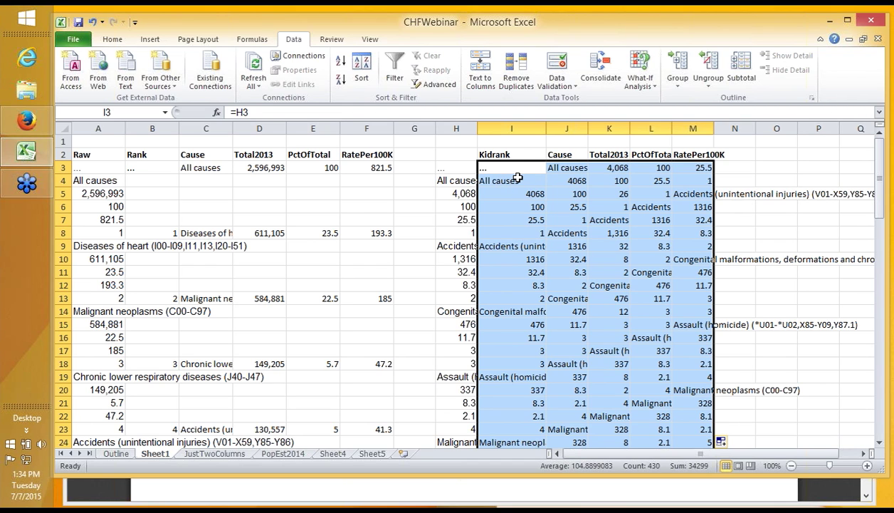
key("ctrl+z")
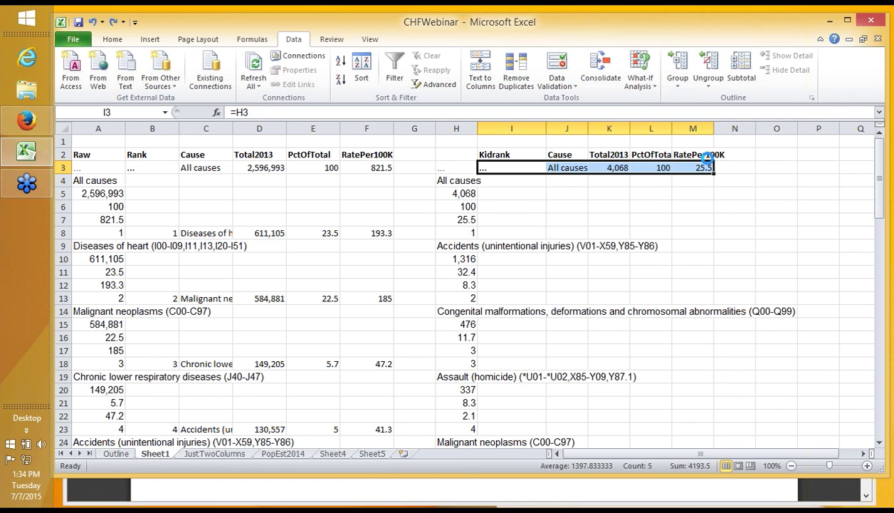
Step: Copy the formulas in I3:M3 and paste them starting at I8, beside the first ranked cause
key("ctrl+c")
left_click(523, 233)
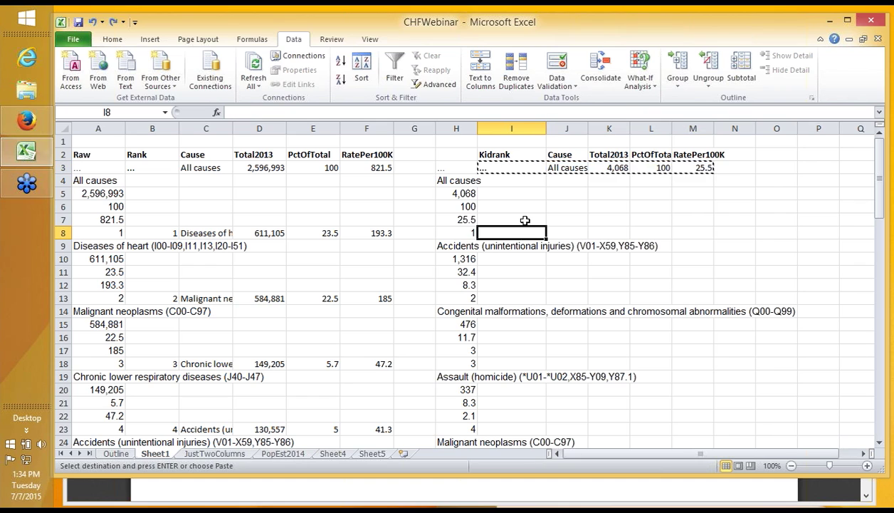
key("ctrl+v")
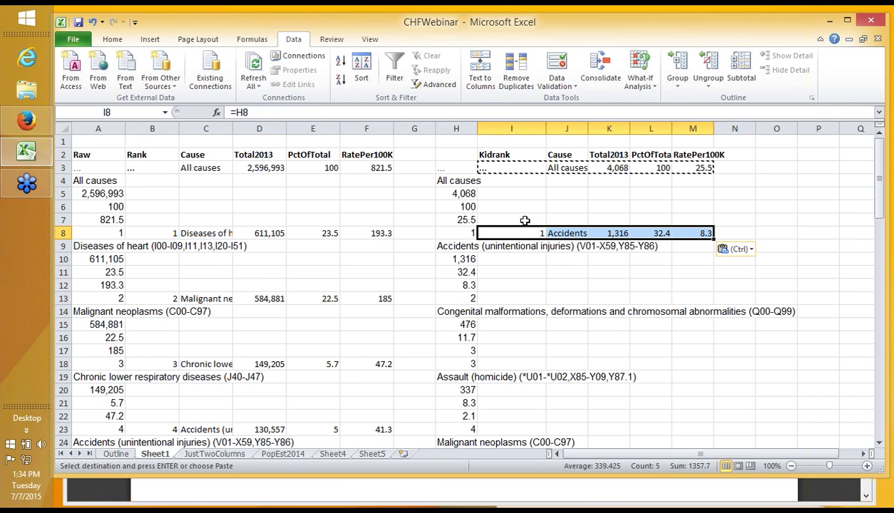
Step: Paste the copied I3:M3 formulas starting at I13, beside the second ranked cause for ages 1-4
key("Down")
key("Down")
key("Down")
key("Down")
key("Down")
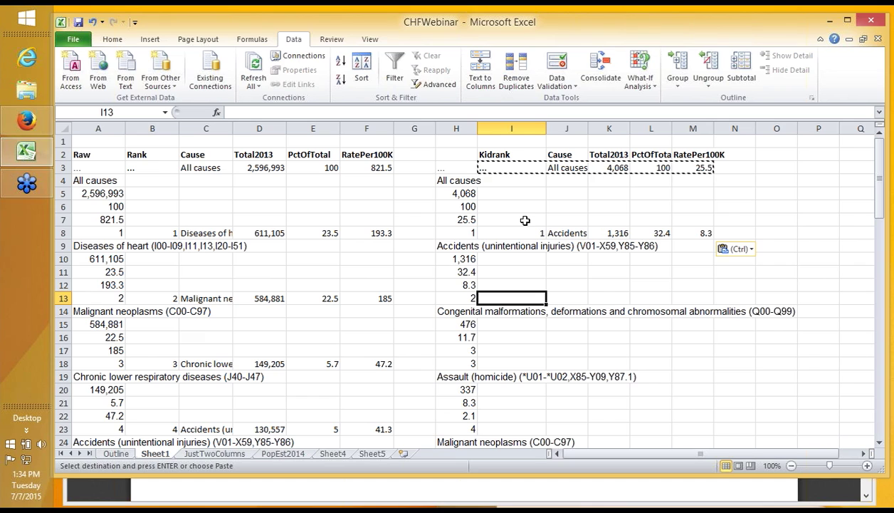
key("ctrl")
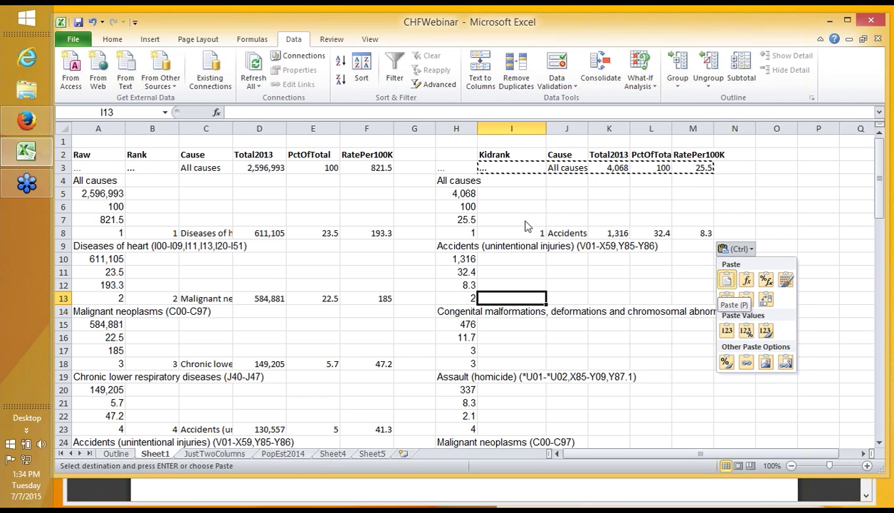
key("Escape")
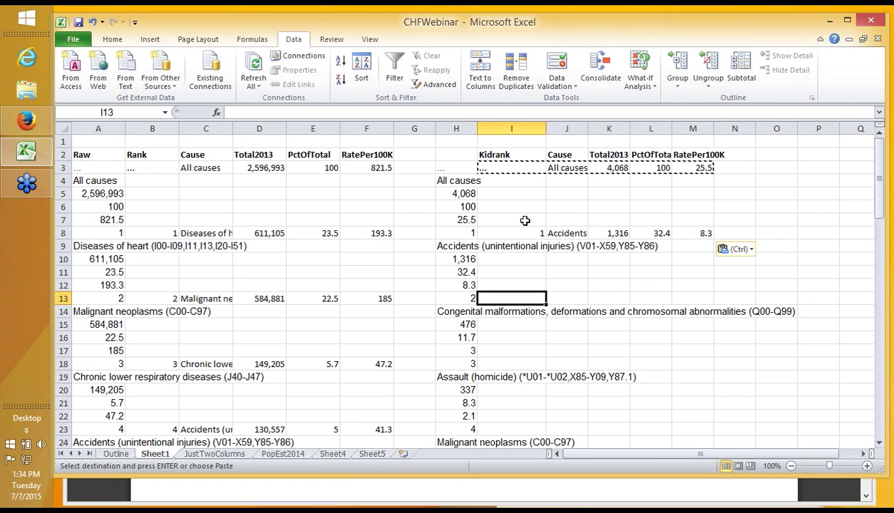
key("ctrl+v")
Step: Paste the same formulas starting at I18 and I23, beside the third and fourth ranked causes
key("Down")
key("Down")
key("Down")
key("Down")
key("Down")
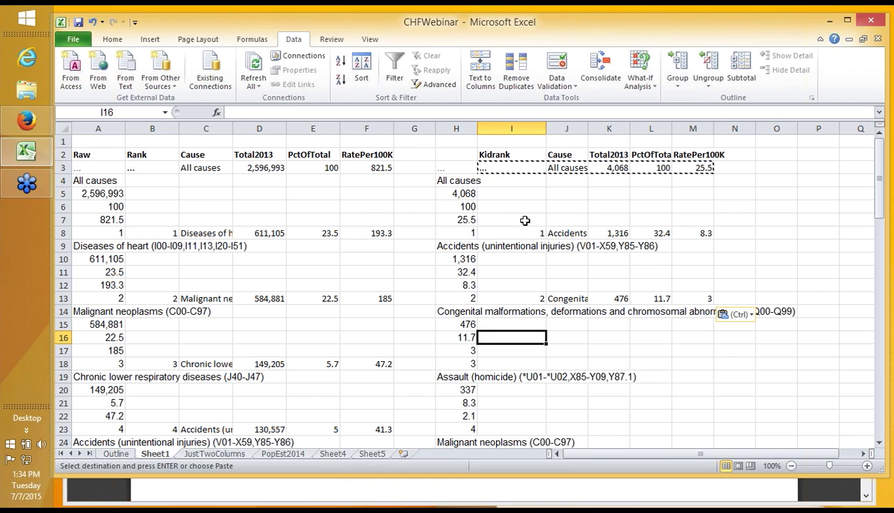
key("ctrl+v")
key("Down")
key("Down")
key("Down")
key("Down")
key("Down")
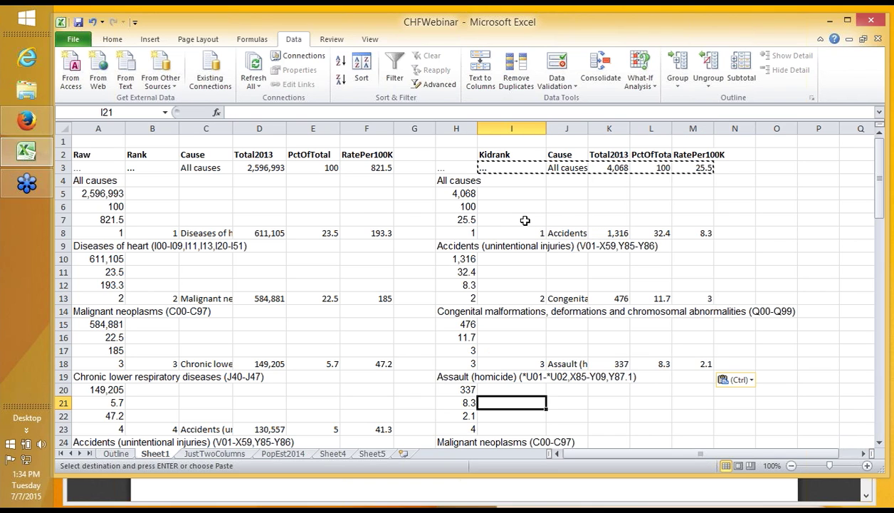
key("ctrl+v")
key("Down")
key("Down")
key("Down")
key("Down")
key("Down")
key("ctrl")
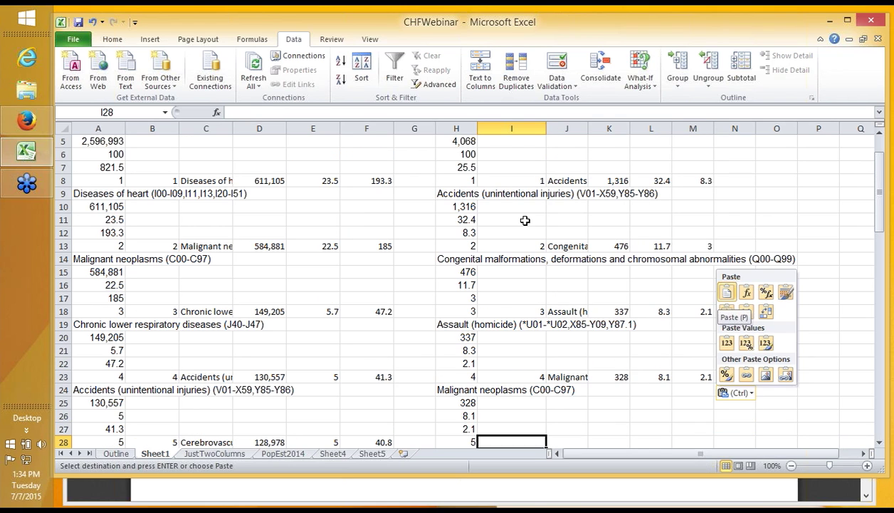
key("Escape")
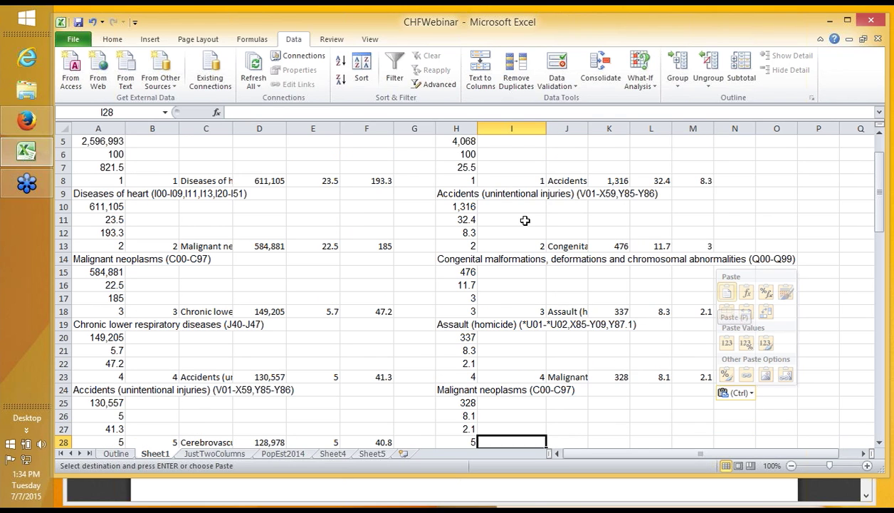
key("ctrl")
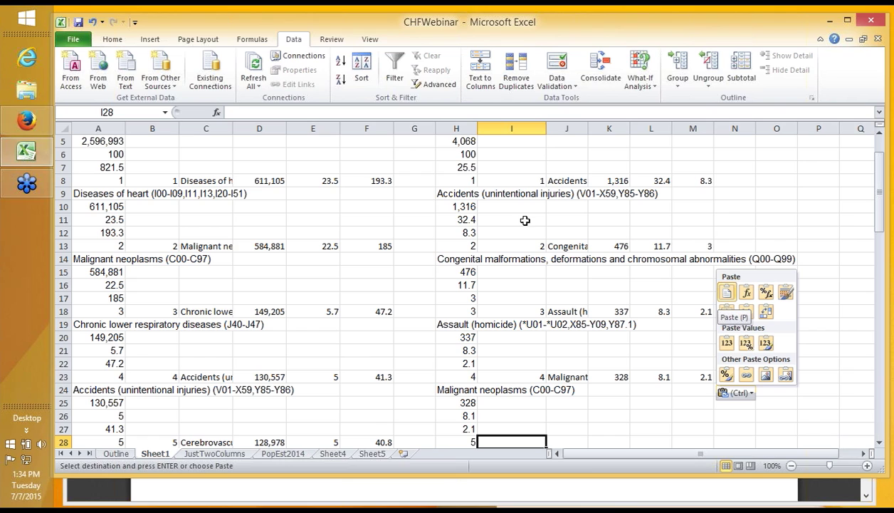
key("Escape")
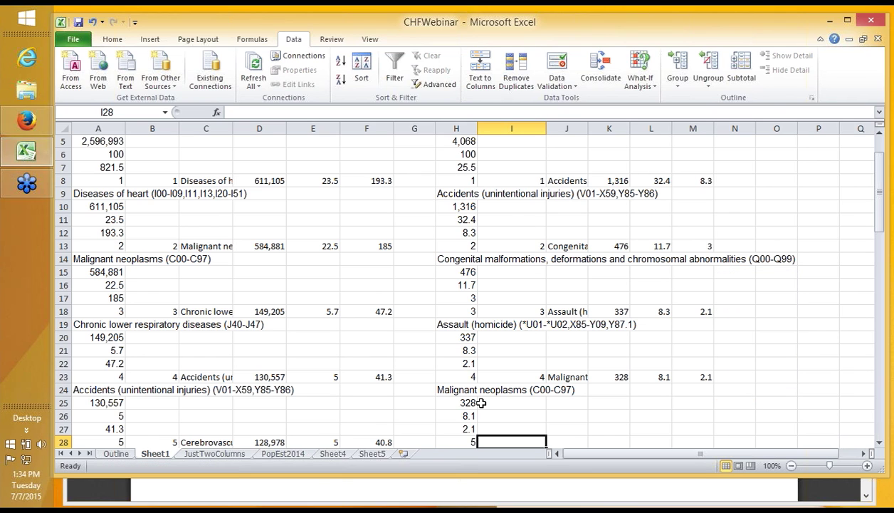
Step: Copy the formulas in I23:M23 and paste them starting at I28, beside the fifth ranked cause
left_click_drag(494, 376, 681, 386)
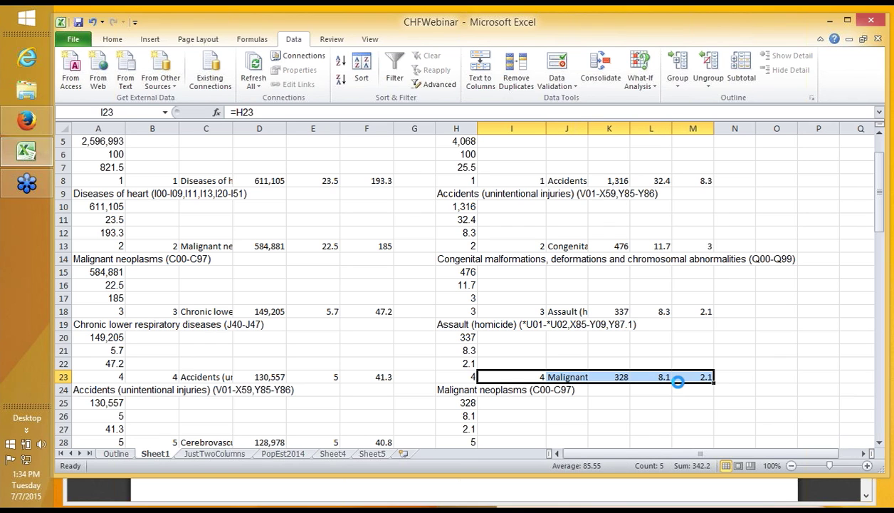
key("ctrl+c")
key("Down")
key("Down")
key("Down")
key("Down")
key("Down")
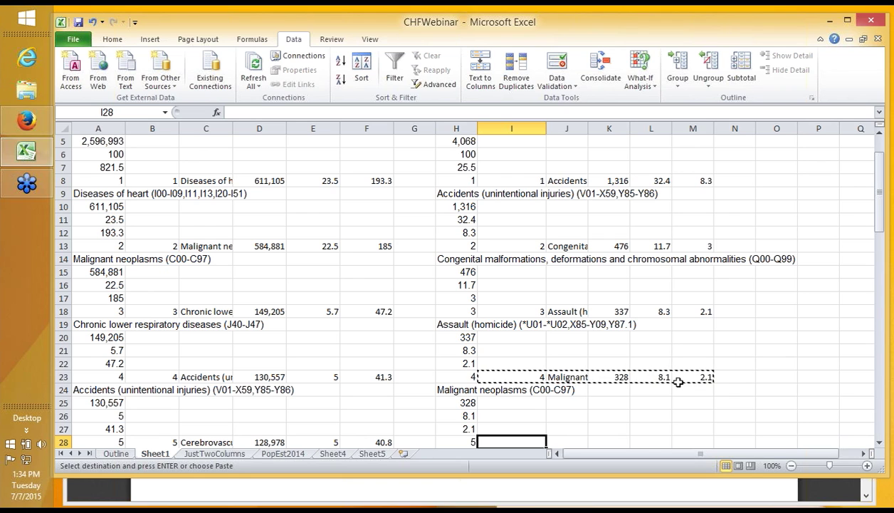
key("ctrl+v")
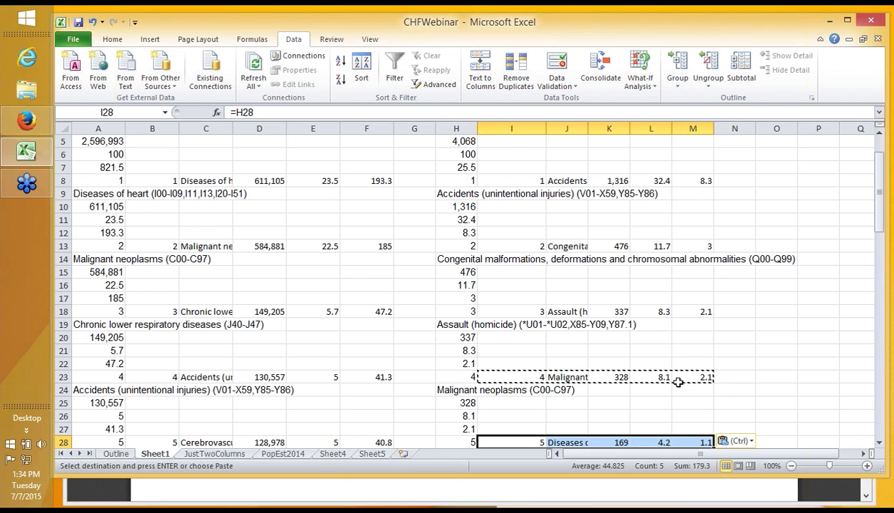
Step: Paste the copied formulas starting at I33 and I38, beside the sixth and seventh ranked causes
scroll(691, 421, "down", 3)
scroll(691, 421, "down", 3)
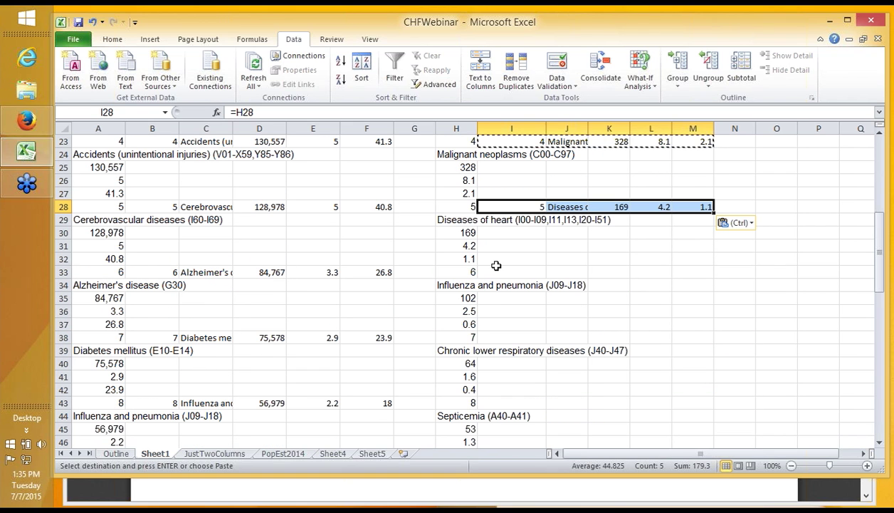
left_click(495, 272)
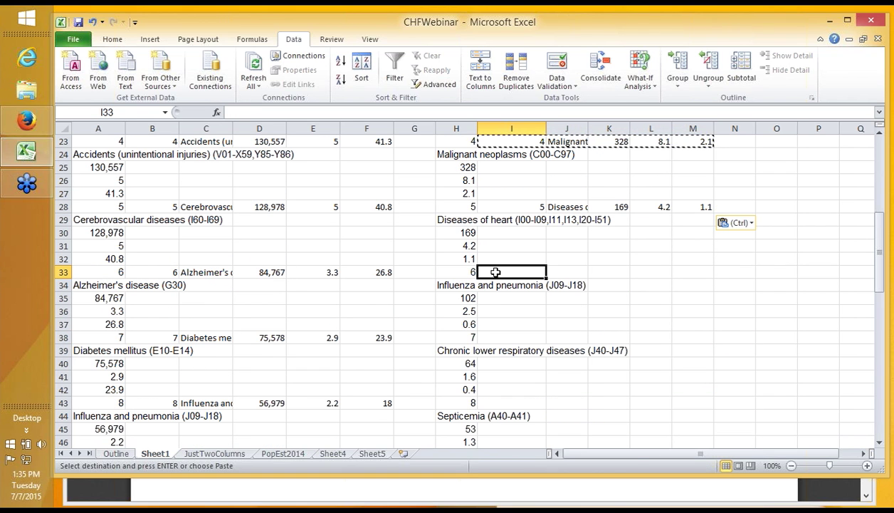
key("ctrl+v")
left_click(504, 335)
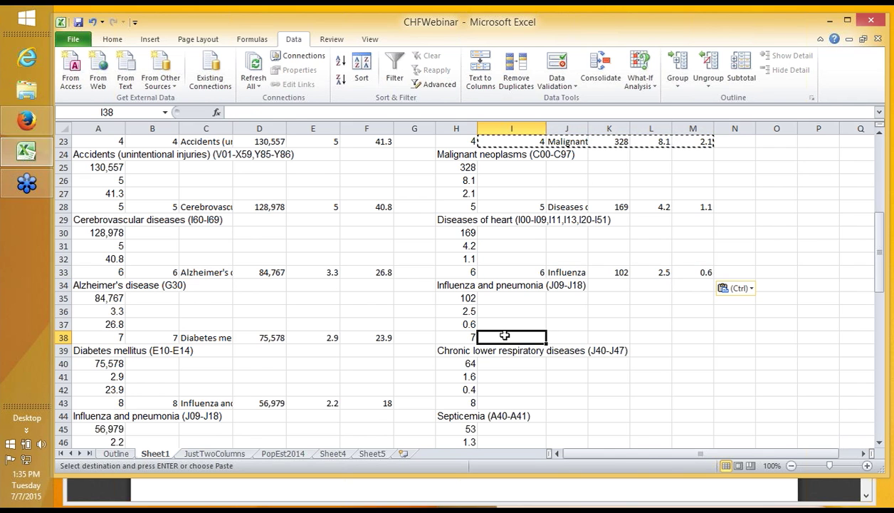
key("ctrl+v")
Step: Paste the copied formulas starting at I43 and I48, beside the eighth and ninth ranked causes
scroll(506, 325, "down", 2)
left_click(505, 325)
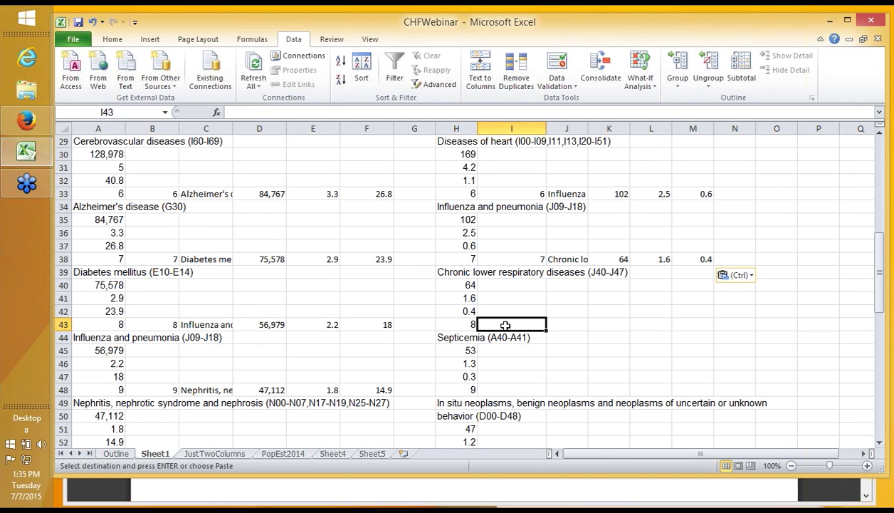
key("ctrl+v")
scroll(504, 312, "down", 2)
left_click(504, 312)
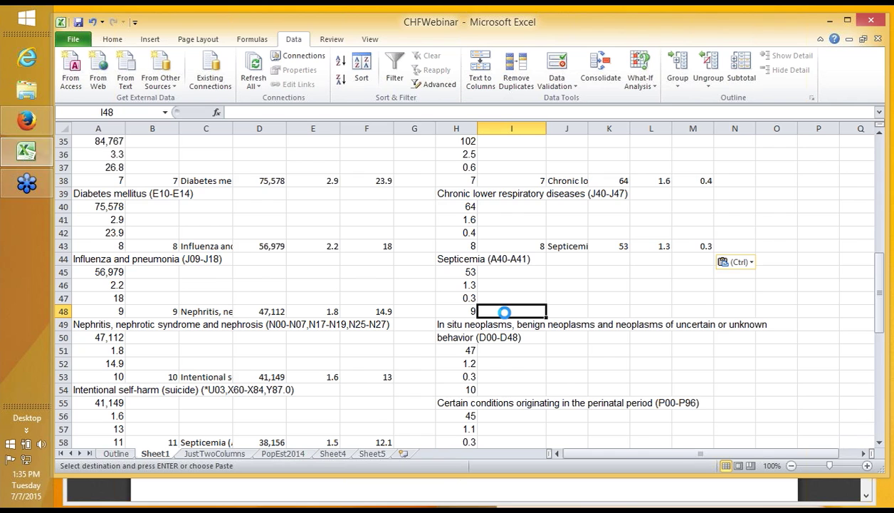
key("ctrl+v")
Step: Paste the copied formulas starting at I54, I59 and I64, beside the ranked causes 10, 11 and 12
scroll(504, 312, "down", 2)
left_click(505, 311)
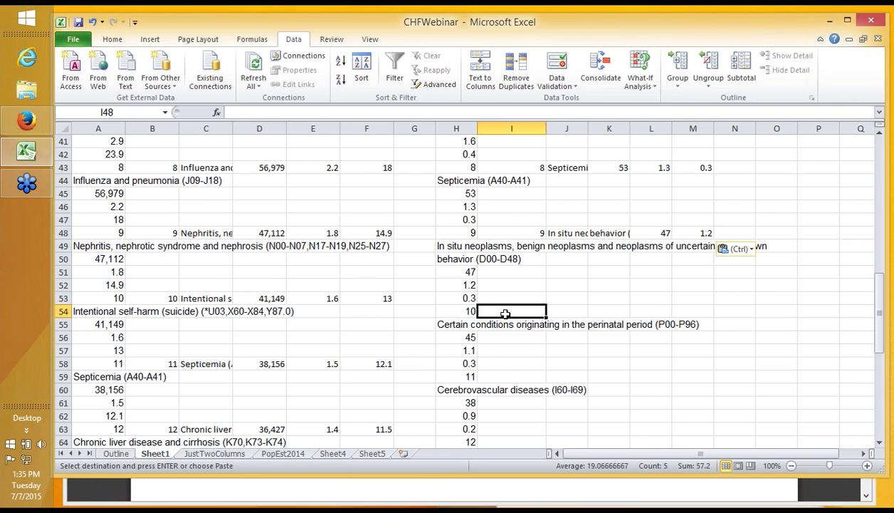
key("ctrl+v")
scroll(505, 312, "down", 1)
scroll(505, 312, "down", 1)
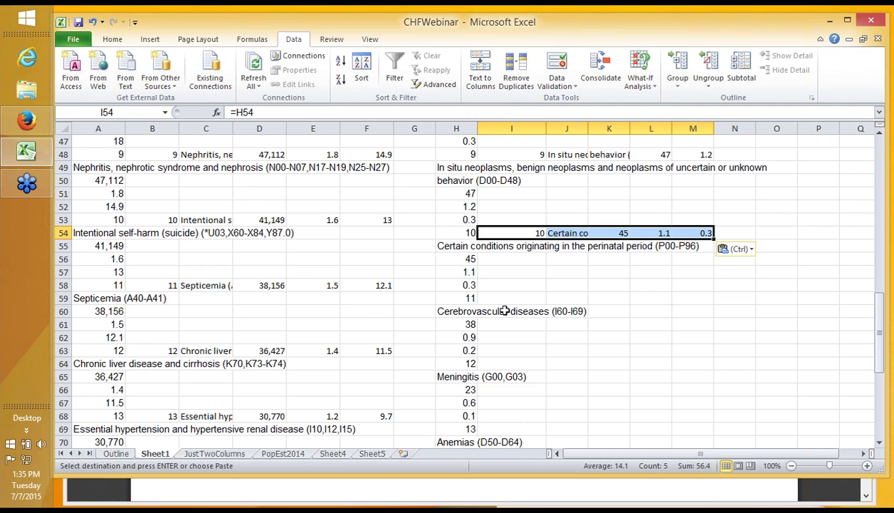
left_click(505, 297)
key("ctrl+v")
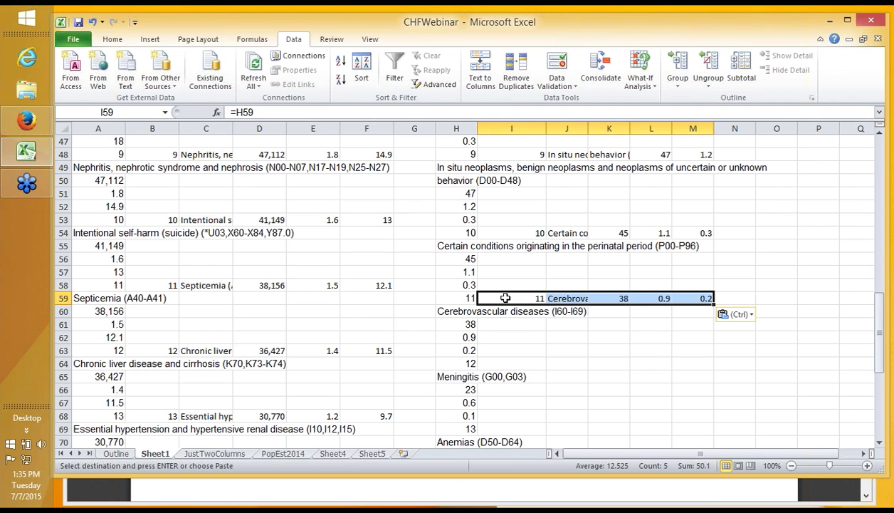
left_click(507, 363)
key("ctrl+v")
scroll(507, 363, "down", 1)
Step: Copy the web address of the CDC LCWK2_2013.pdf from Firefox and paste it into cell A1 of Sheet5 in Excel
key("alt+Tab")
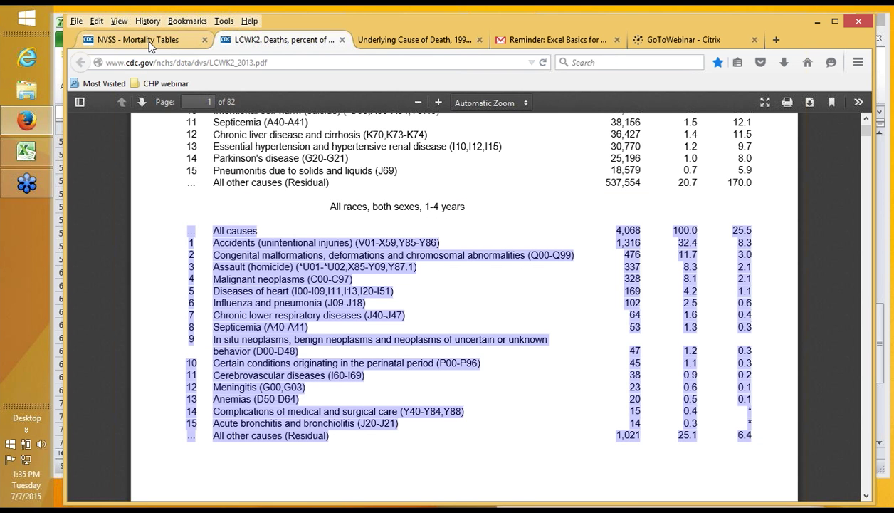
left_click(150, 44)
left_click(275, 41)
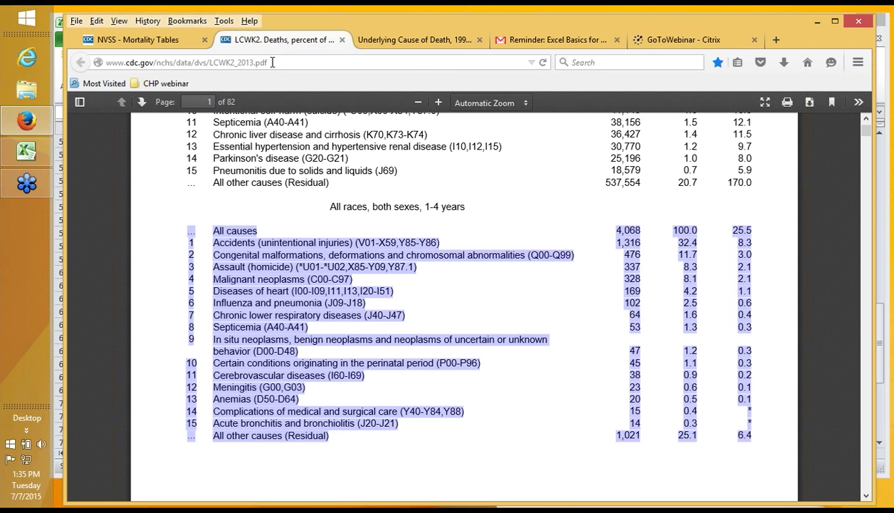
left_click(272, 62)
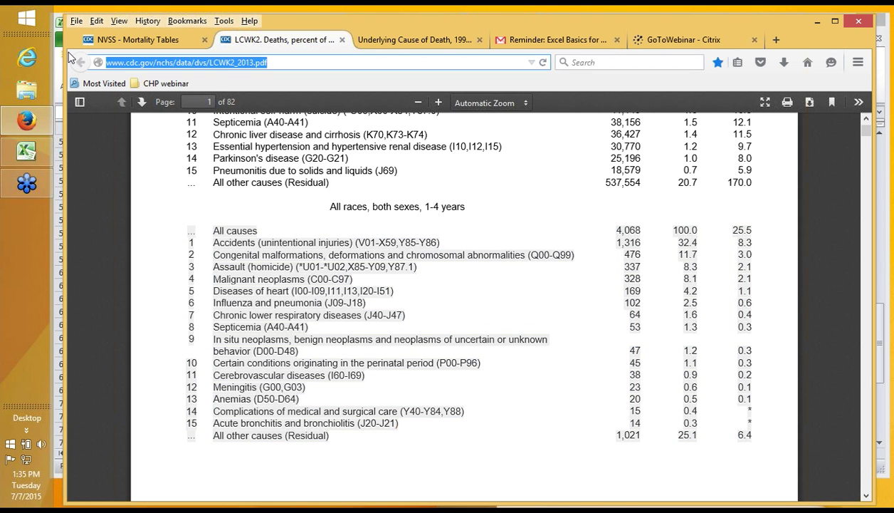
key("alt+Tab")
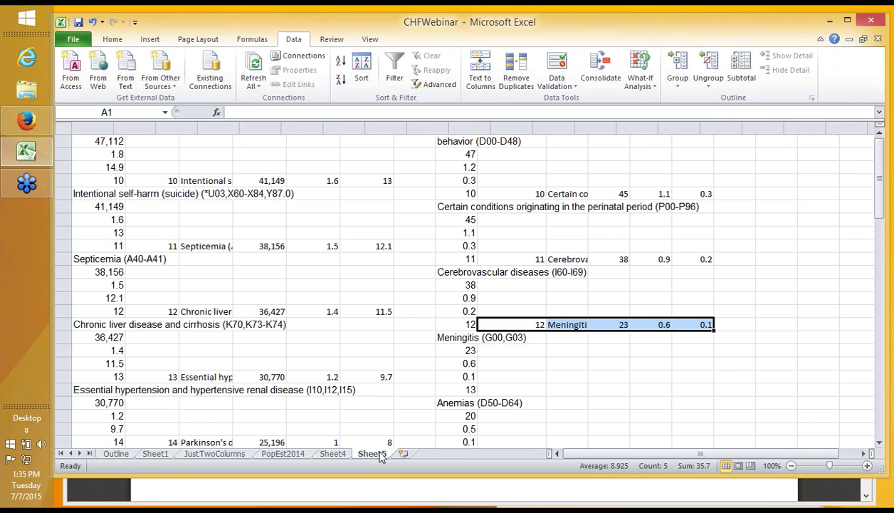
left_click(378, 454)
key("ctrl+v")
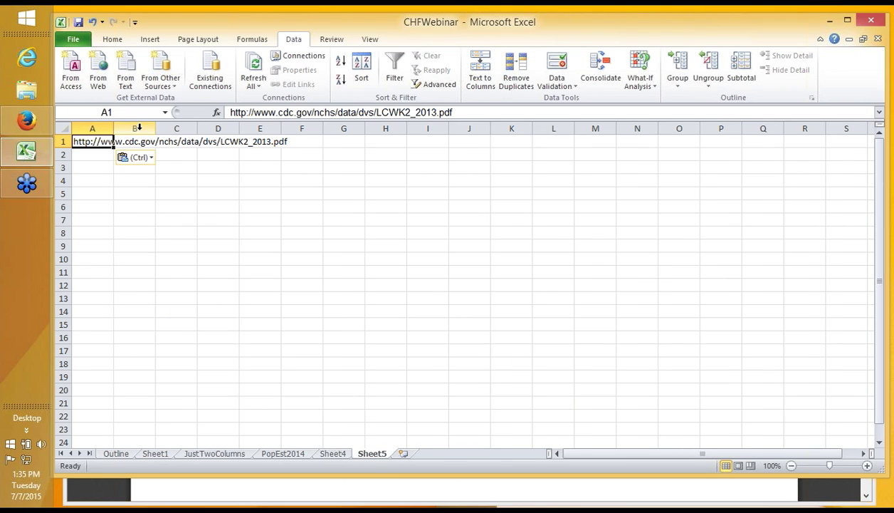
Step: Widen column A on Sheet5 to fit the pasted web address and set the font size of A1 to 36
left_click_drag(278, 131, 314, 131)
right_click(290, 144)
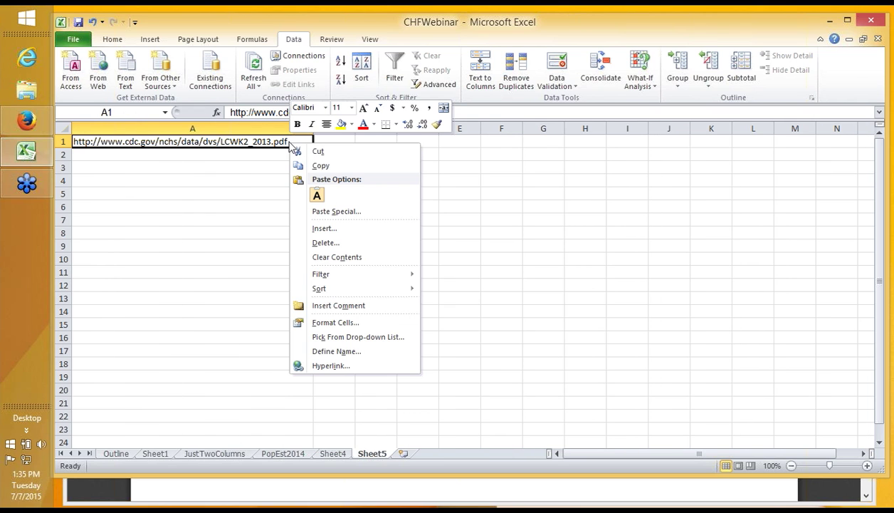
left_click(352, 109)
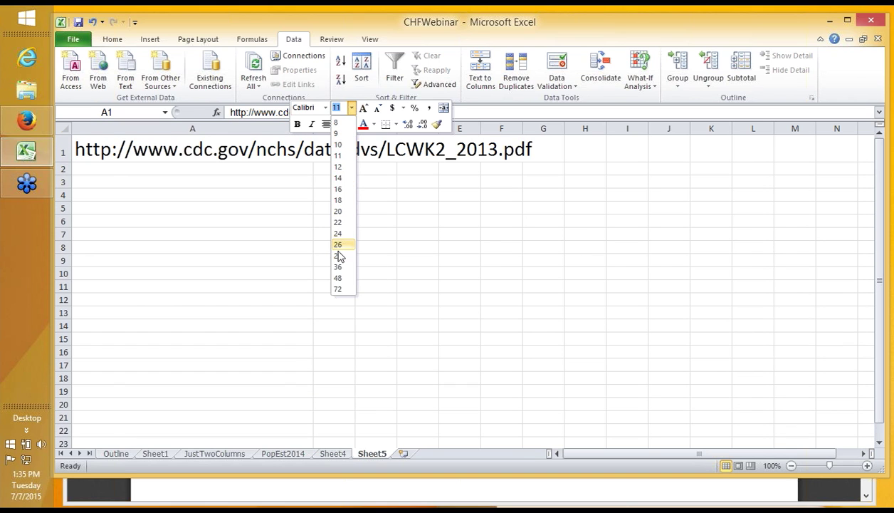
left_click(338, 266)
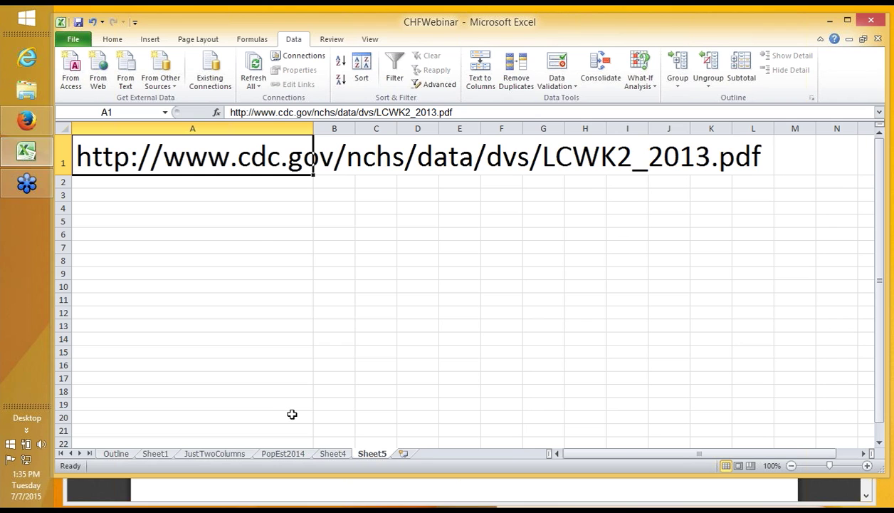
key("alt+Tab")
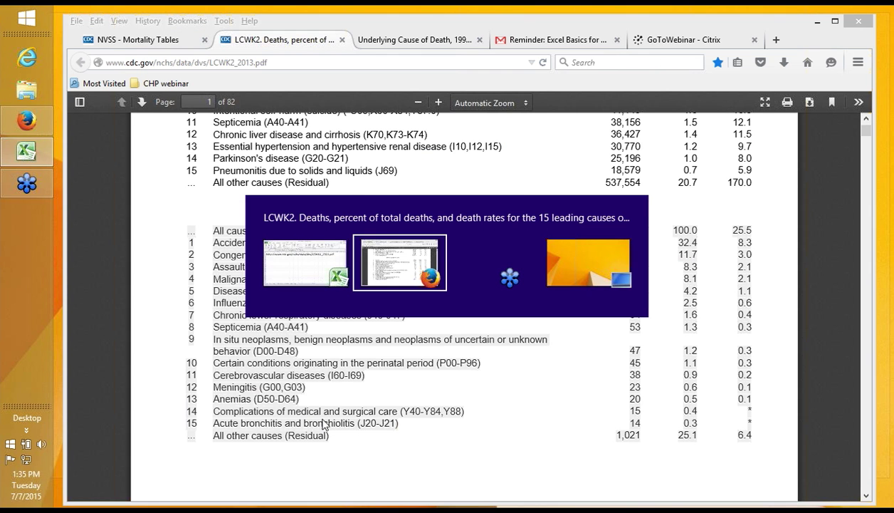
key("Escape")
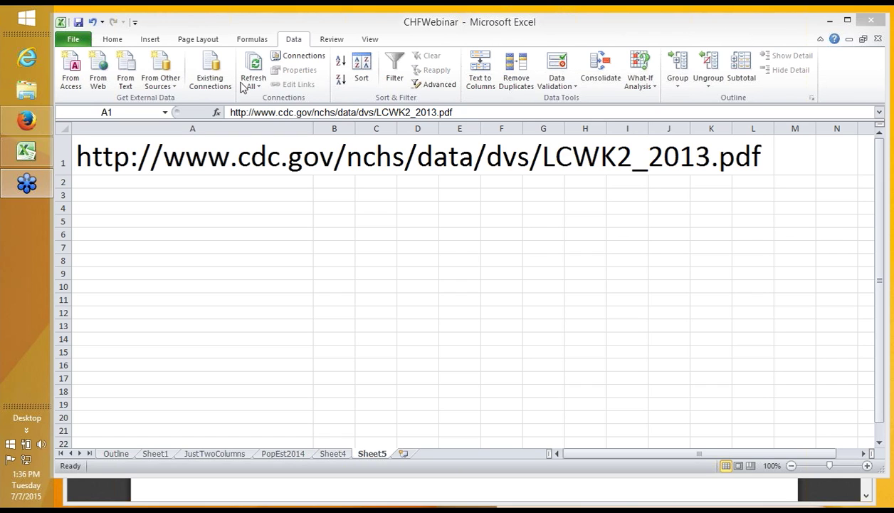
key("alt+Tab")
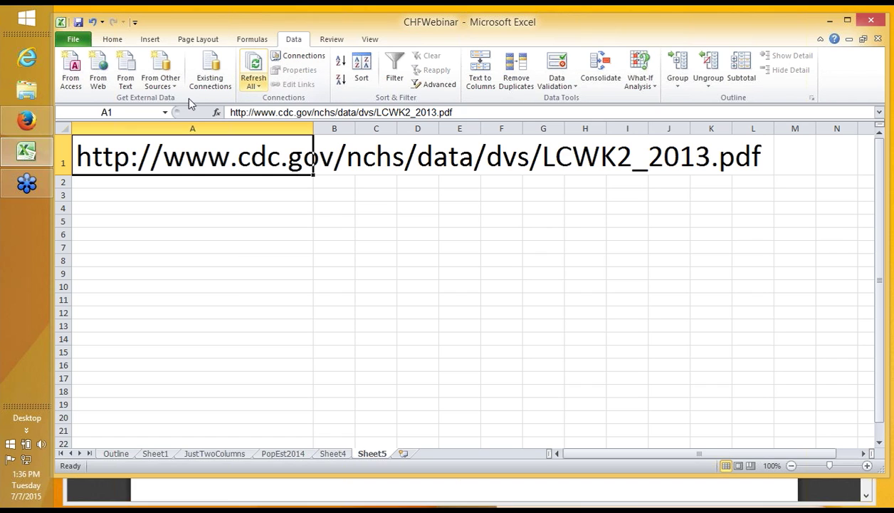
key("alt+Tab")
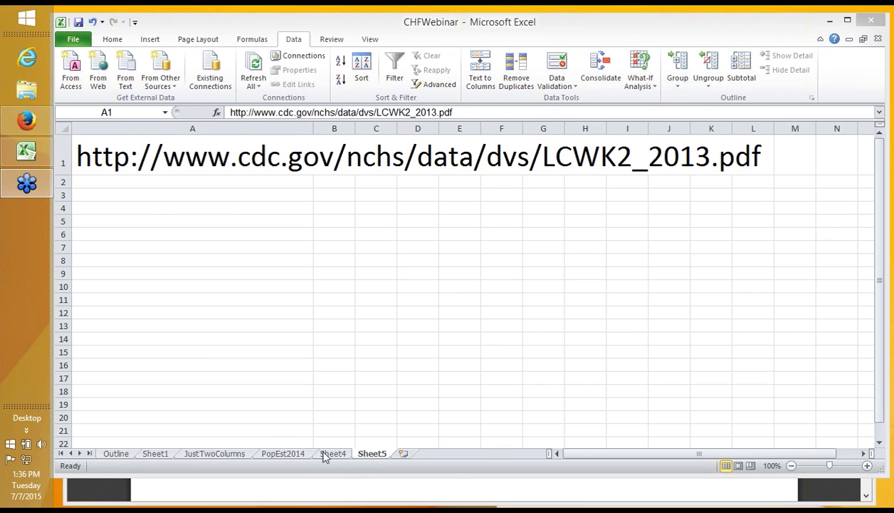
Step: On Sheet1, copy the formulas in I64:M64 to the rows starting at I69, I74 and I79
left_click(156, 454)
left_click(156, 454)
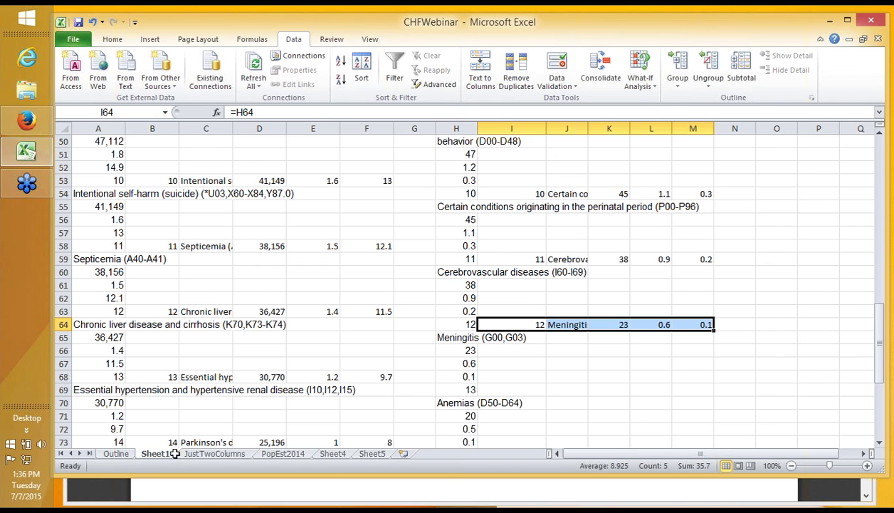
key("ctrl+c")
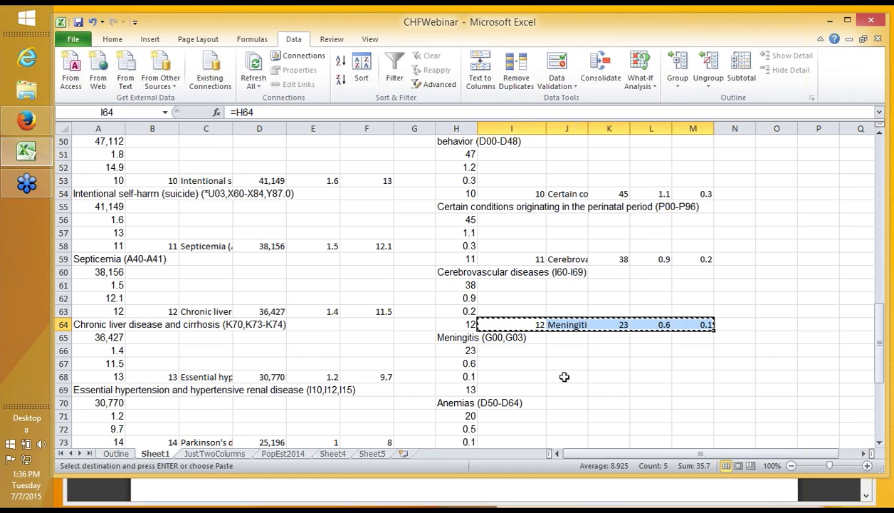
left_click(502, 386)
scroll(502, 386, "down", 2)
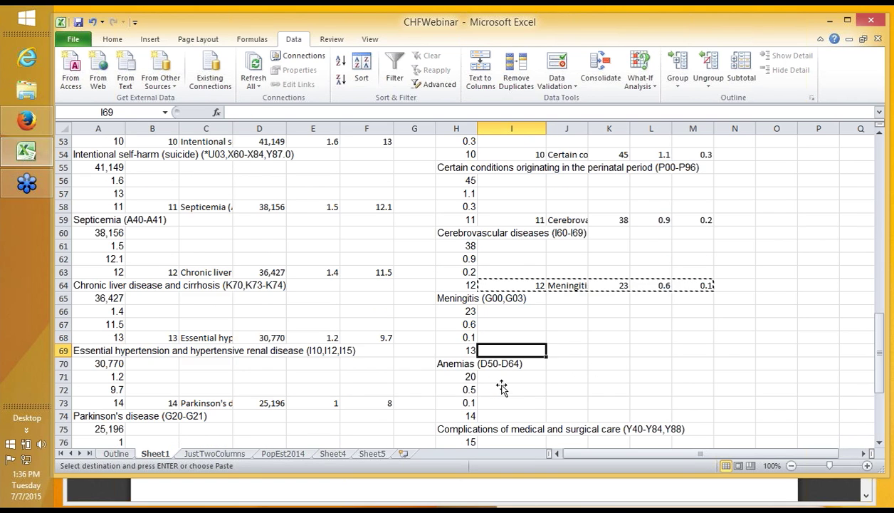
key("ctrl+v")
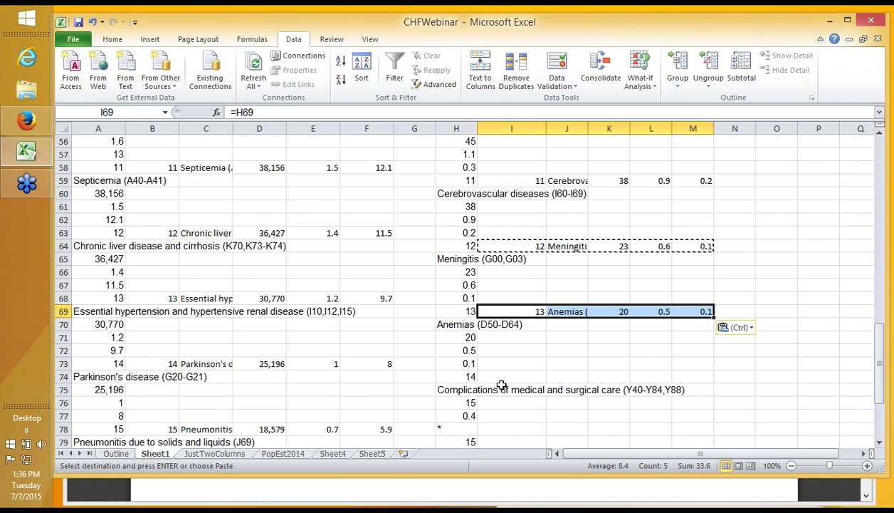
scroll(502, 386, "down", 1)
left_click(499, 338)
key("ctrl+v")
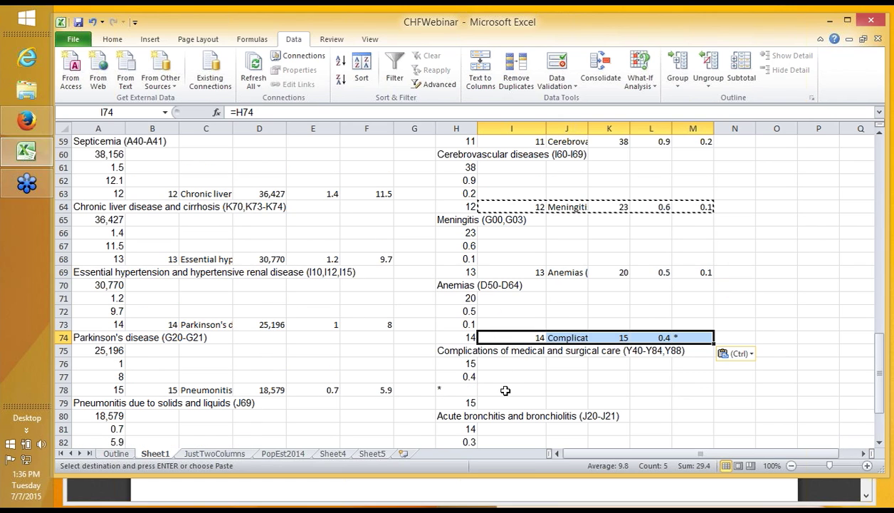
left_click(507, 401)
key("ctrl+v")
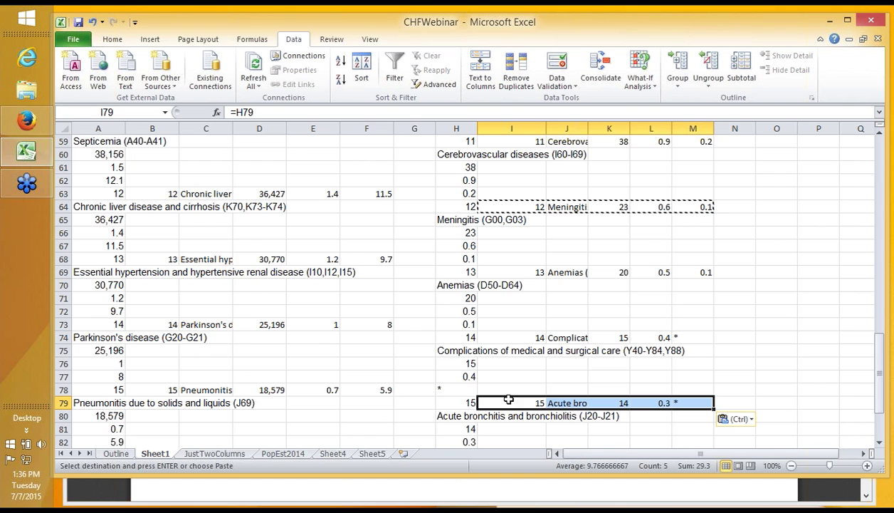
Step: Delete the empty column G that separates the two cause-of-death tables
scroll(508, 400, "up", 19)
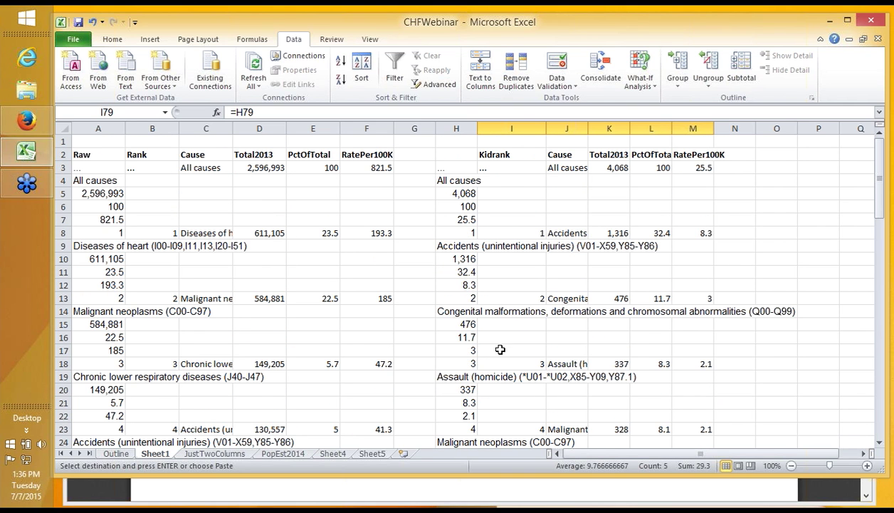
left_click(423, 128)
right_click(424, 132)
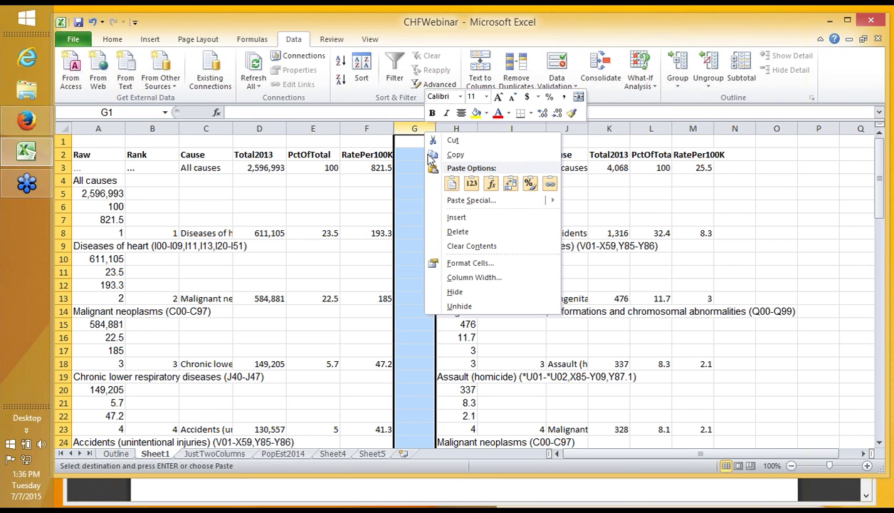
left_click(457, 232)
Step: Enter the heading KidRaw in cell G2 above the second table's raw data
left_click(398, 155)
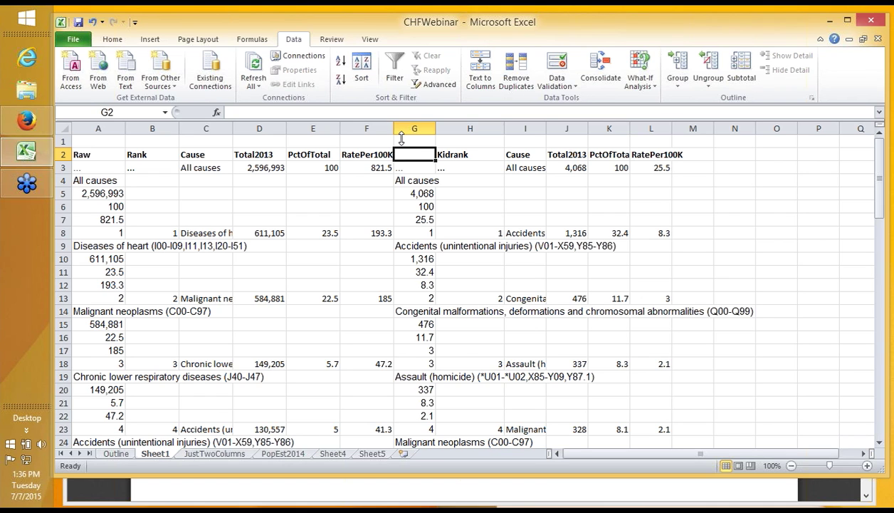
type("KidRaw")
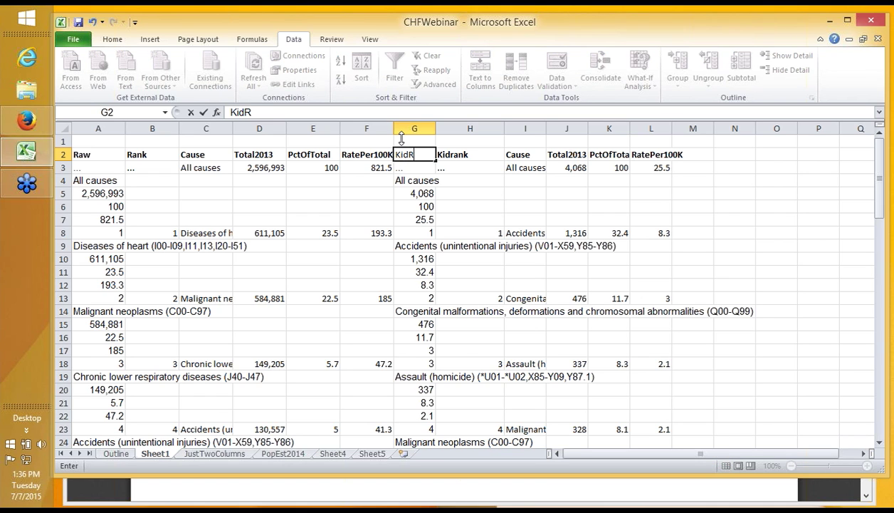
left_click(397, 180)
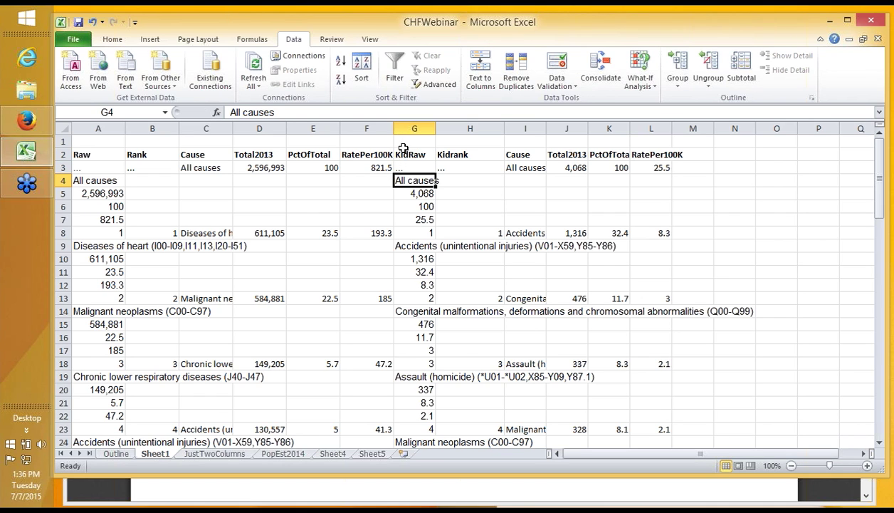
Step: Add filters to the whole data range and filter out the blank rows in the Kidrank column
key("ctrl+a")
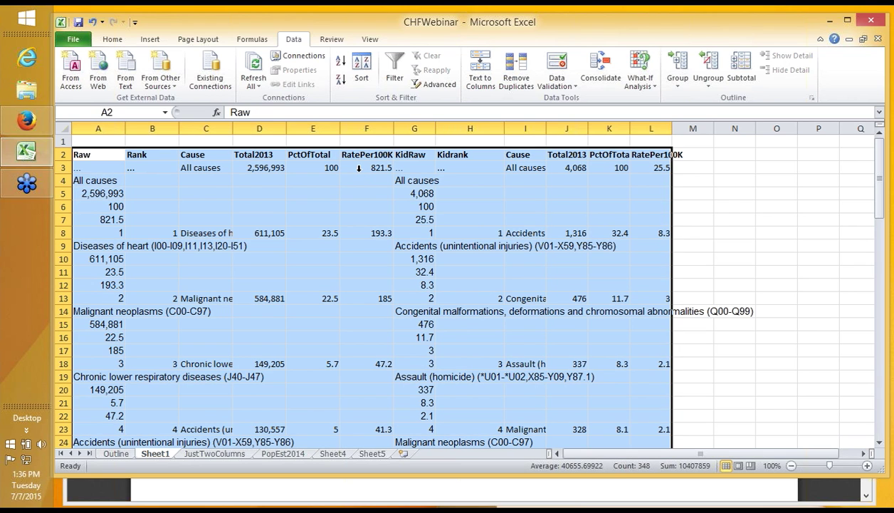
left_click(394, 77)
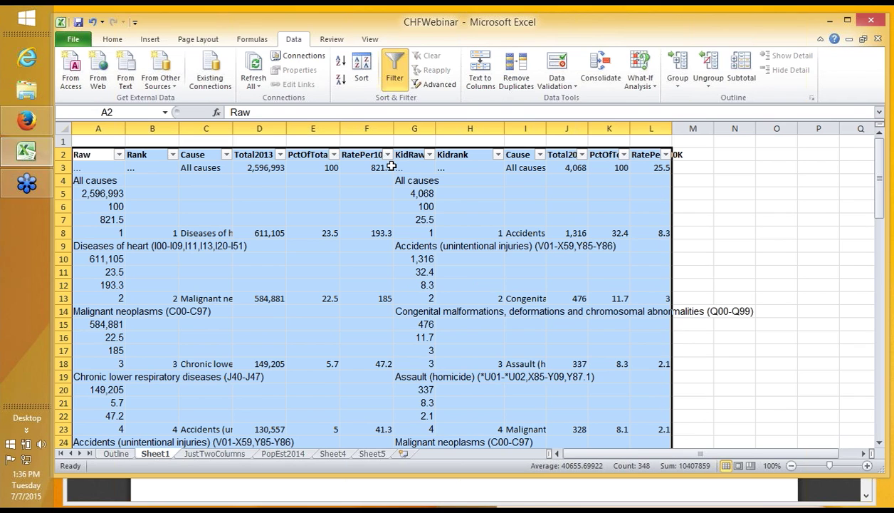
left_click(498, 154)
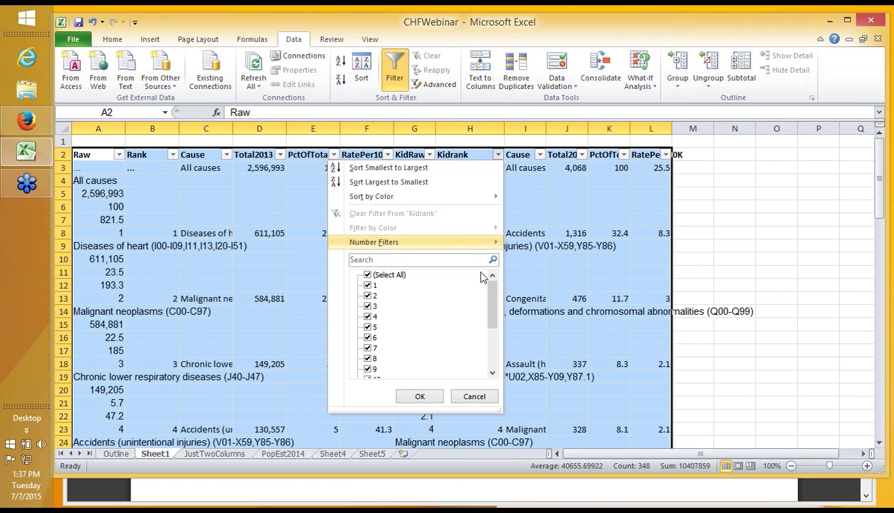
left_click_drag(491, 302, 491, 352)
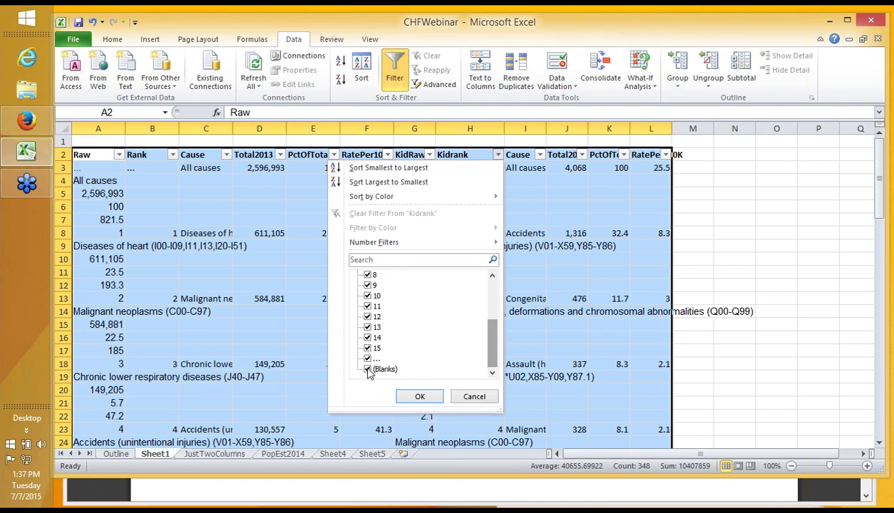
left_click(381, 369)
left_click(417, 397)
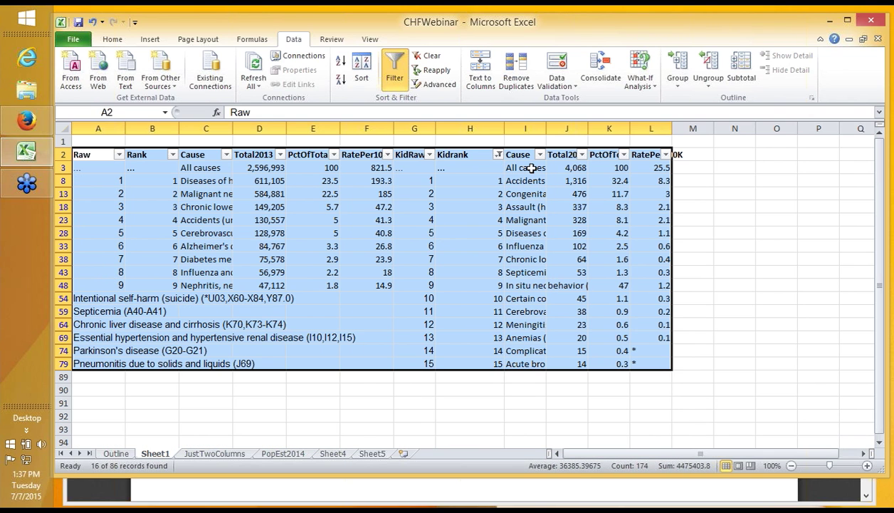
Step: Widen both Cause columns, C and I, to show more of the cause names
left_click_drag(546, 128, 616, 128)
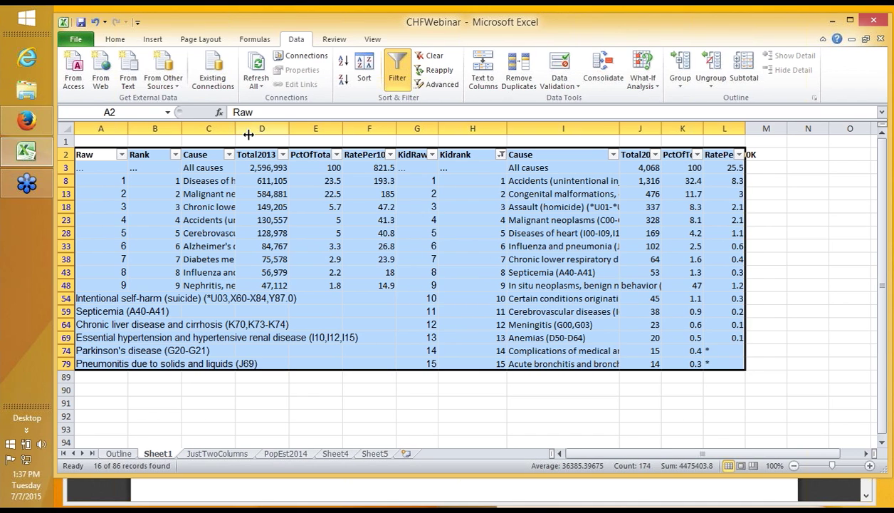
left_click_drag(235, 132, 266, 134)
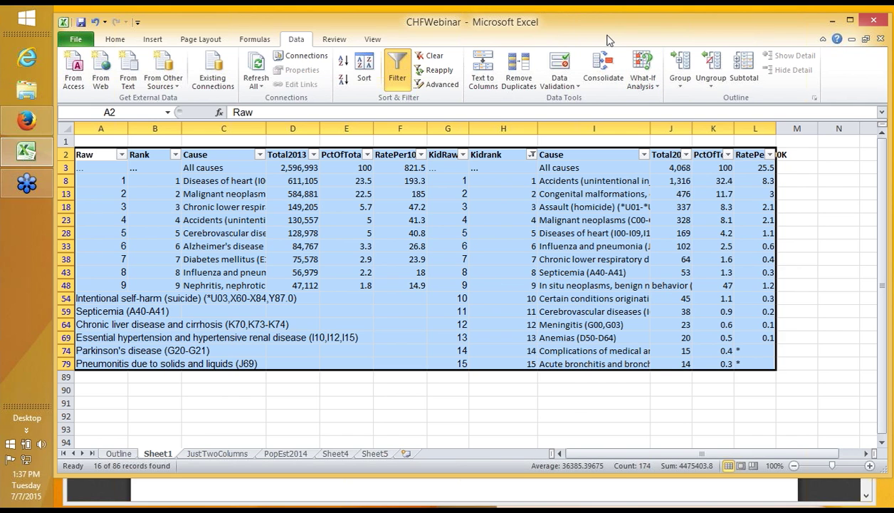
left_click_drag(607, 34, 606, 26)
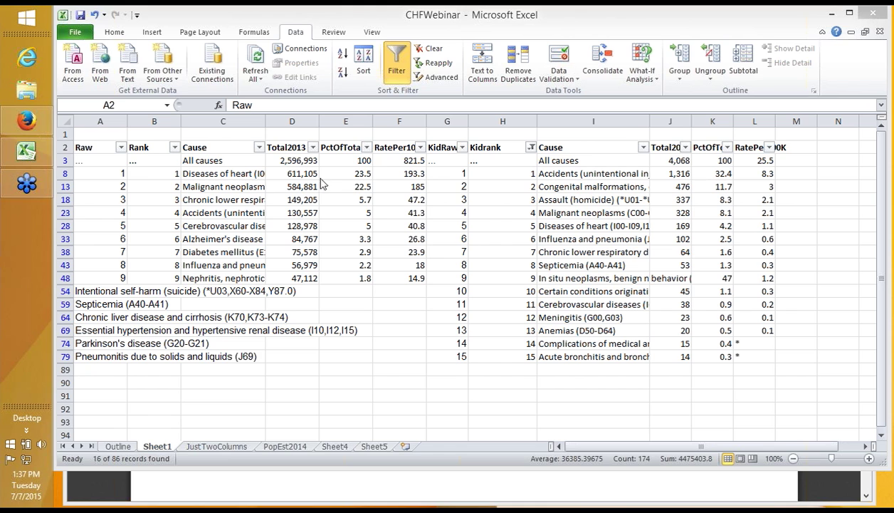
key("ctrl+a")
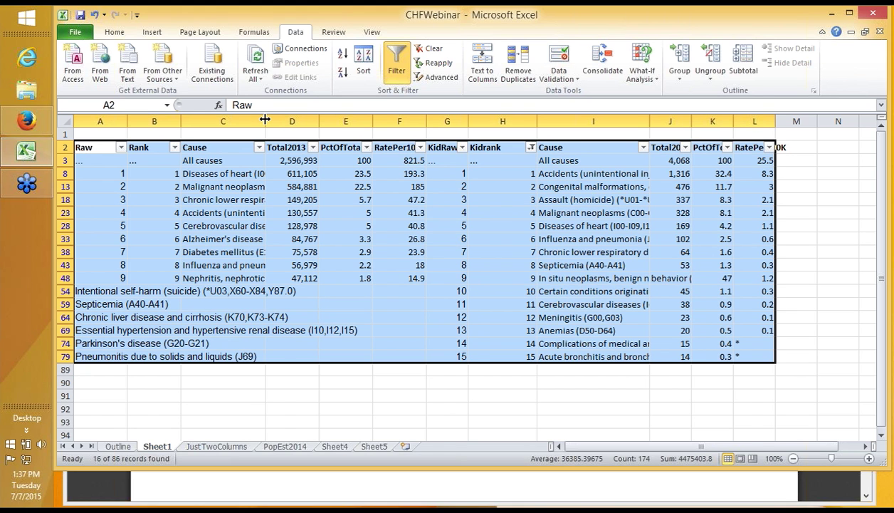
left_click_drag(264, 120, 282, 121)
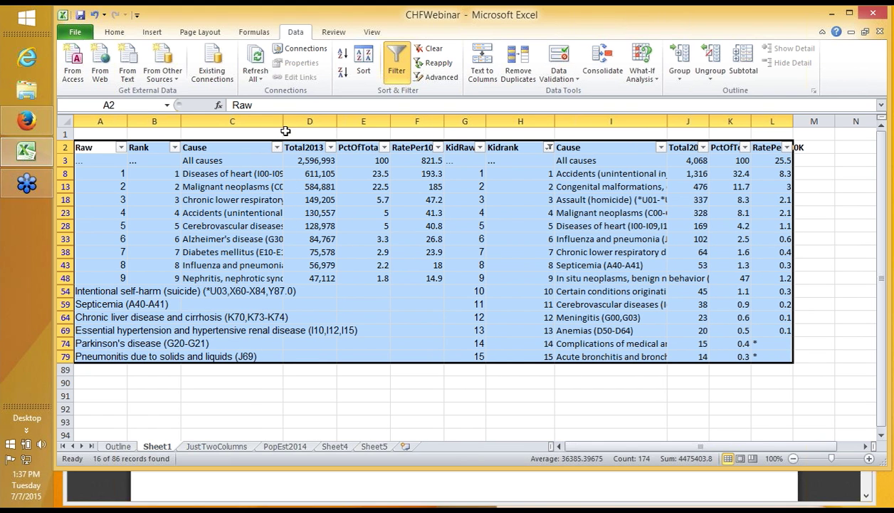
left_click_drag(284, 122, 336, 125)
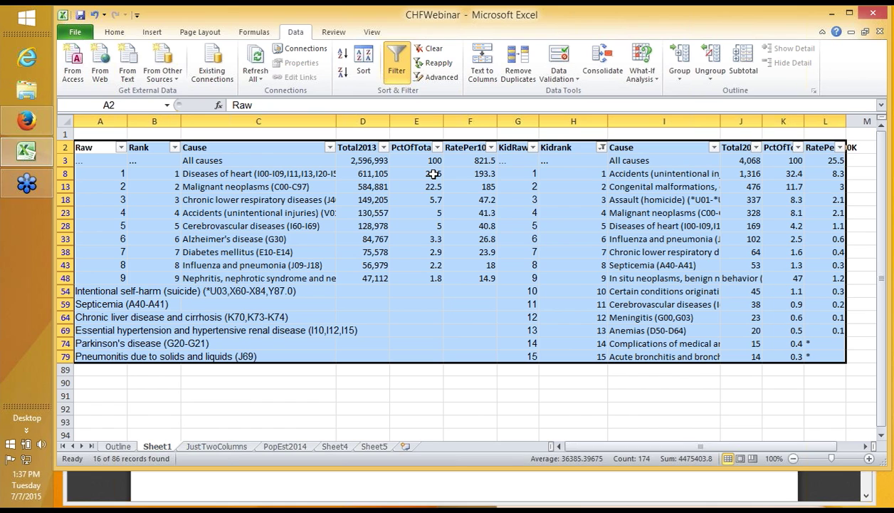
Step: Widen the first PctOfTotal column and check the combined percentage of the top three causes in each table
left_click_drag(433, 173, 428, 199)
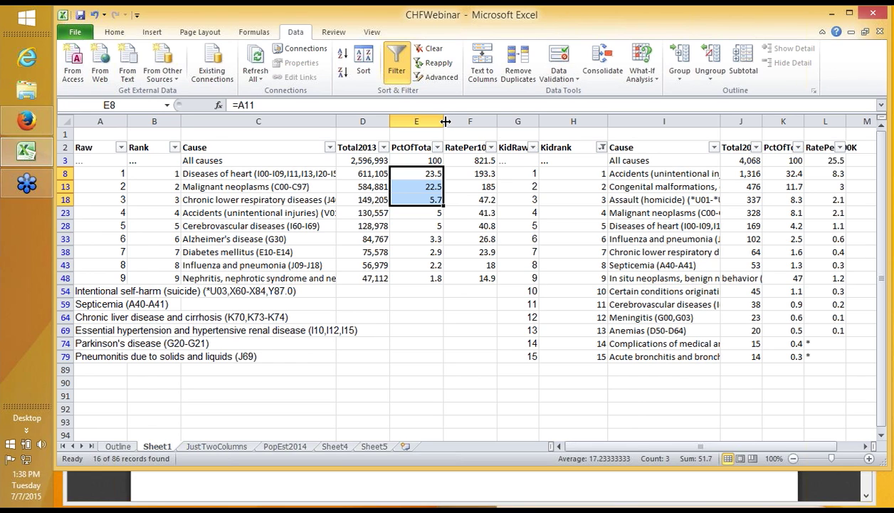
left_click_drag(445, 122, 467, 121)
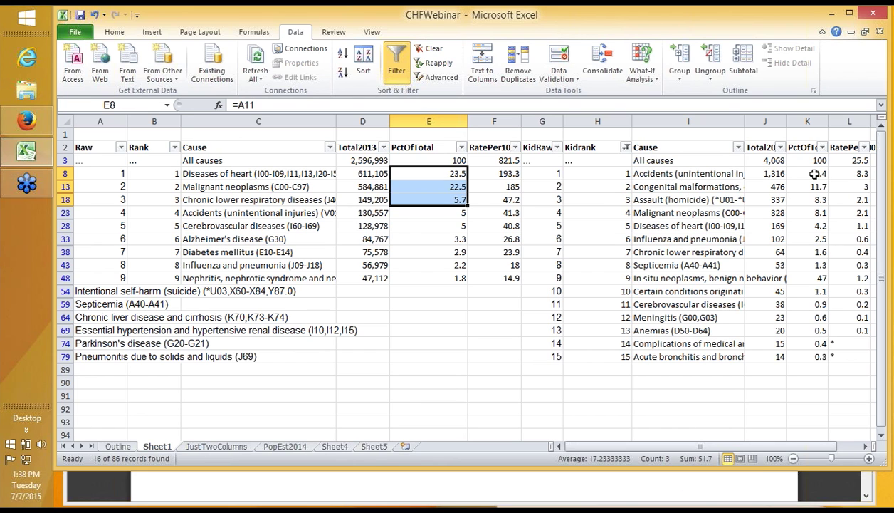
left_click_drag(813, 174, 818, 204)
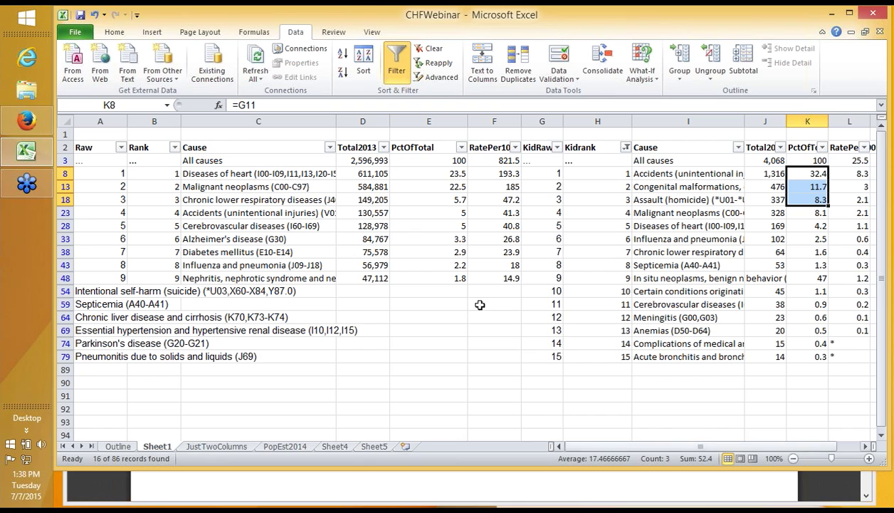
Step: Examine the first table's percentages, including the combined share of accidents, Alzheimer's disease and diabetes, and the Total2013 count for malignant neoplasms
left_click(428, 172)
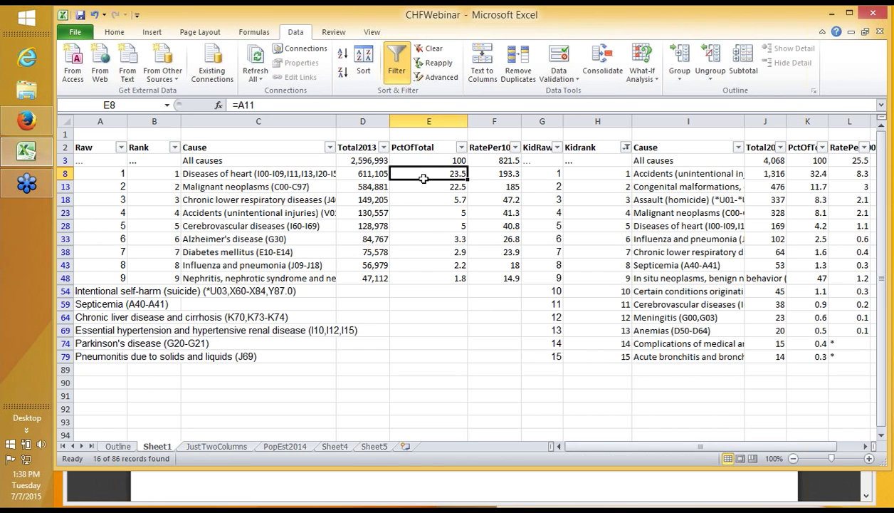
left_click(428, 238)
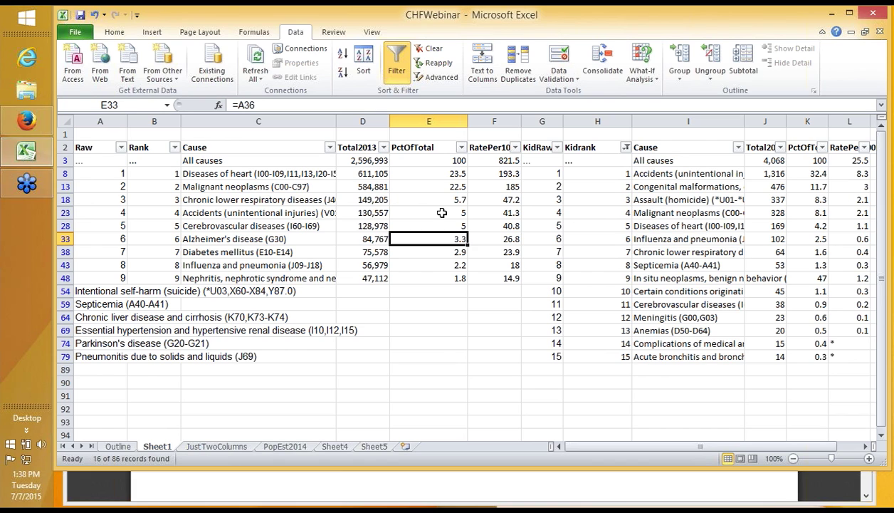
left_click(441, 212)
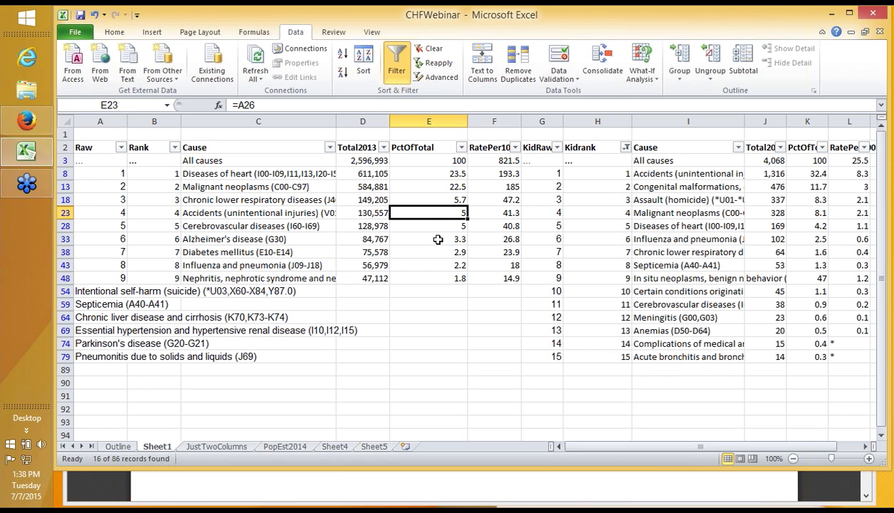
left_click(436, 239, "ctrl")
left_click(434, 253, "ctrl")
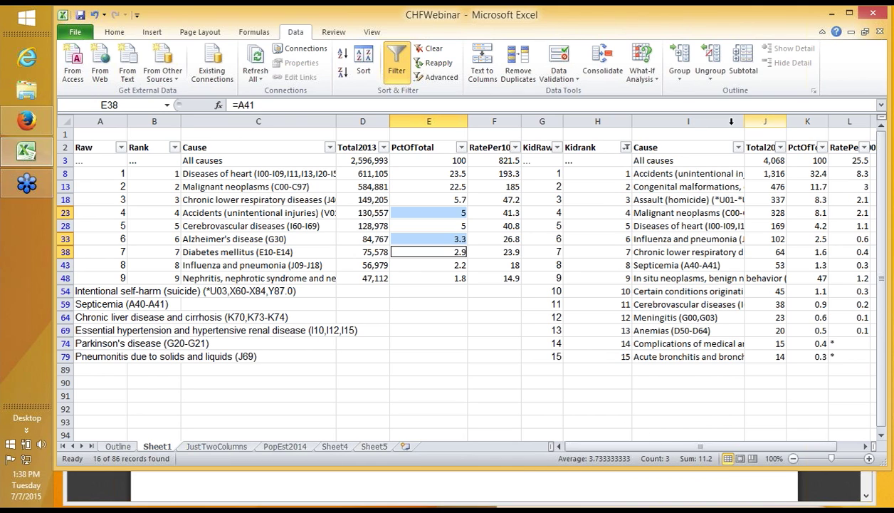
left_click(440, 177)
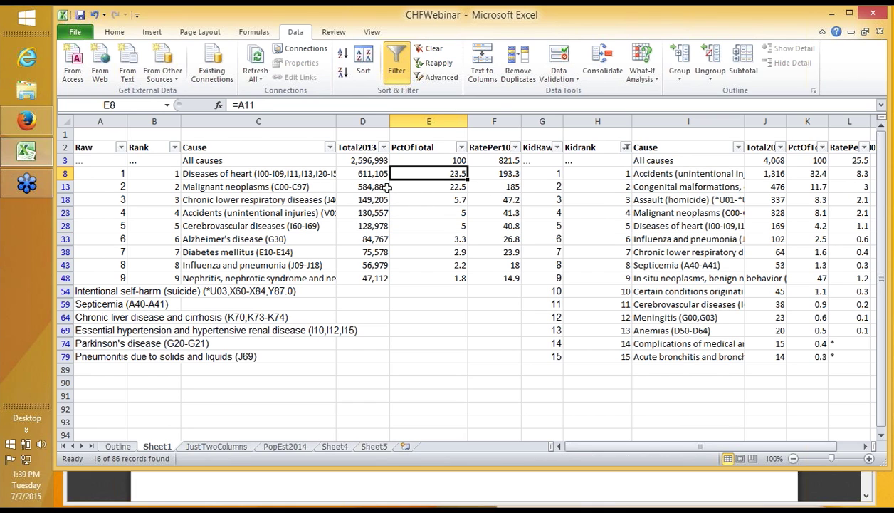
left_click(358, 189)
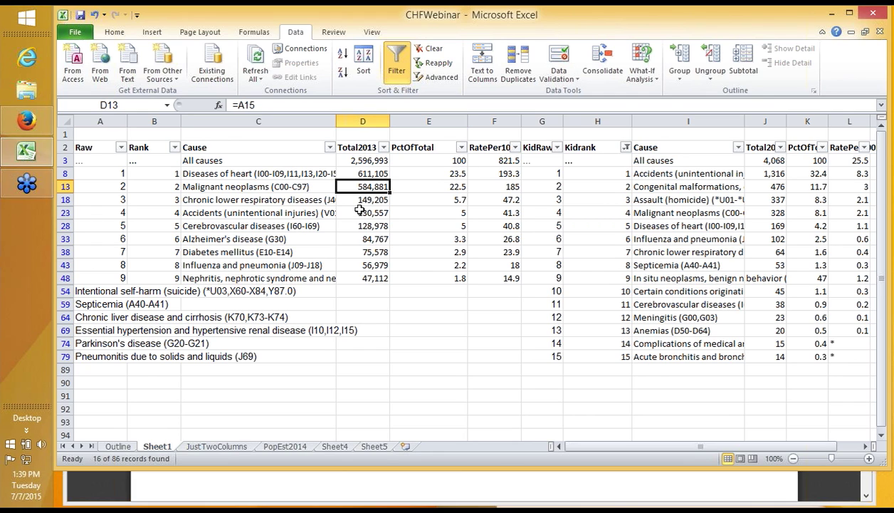
Step: Check the combined Total2013 count of heart disease, chronic lower respiratory disease and Alzheimer's disease in the first table
left_click(357, 175)
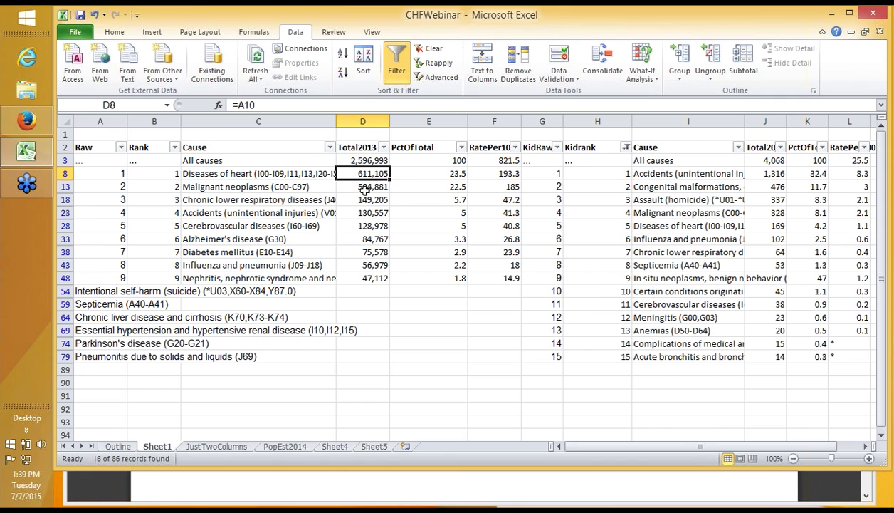
left_click(364, 201, "ctrl")
left_click(361, 237, "ctrl")
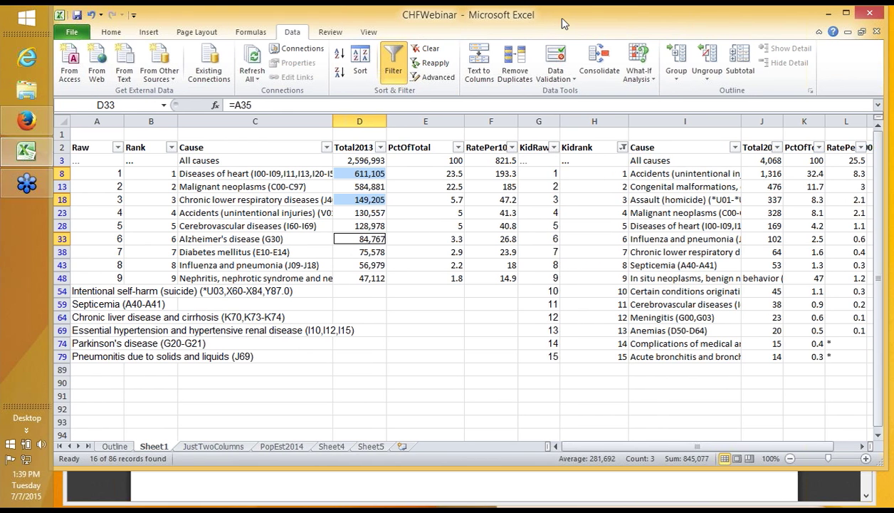
left_click_drag(583, 26, 536, 26)
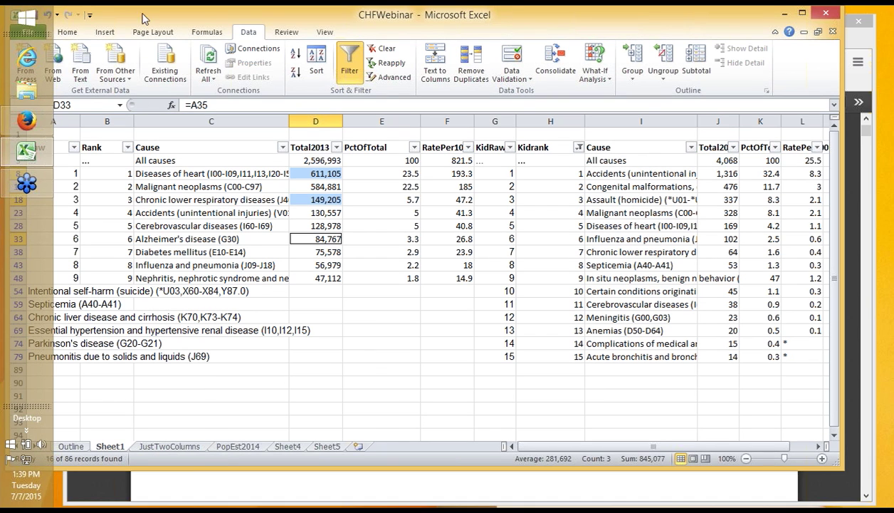
double_click(202, 17)
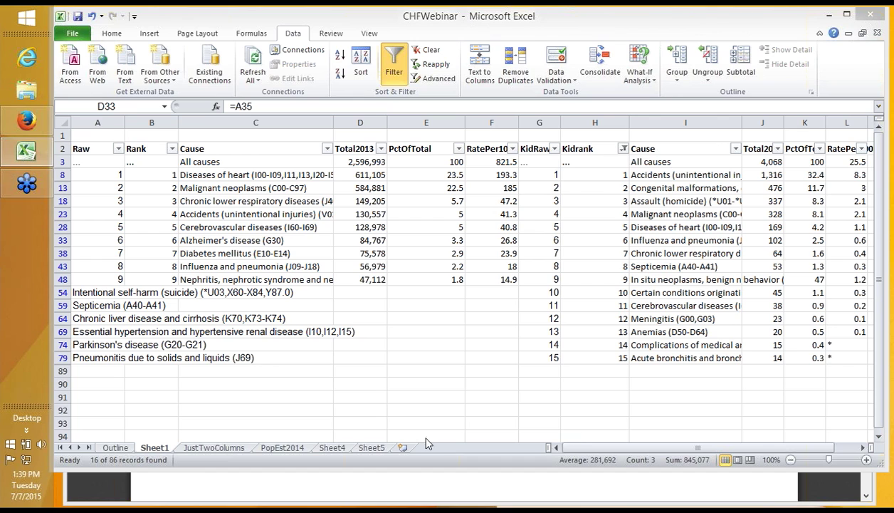
Step: On the JustTwoColumns sheet, widen the PctOfTotal and RatePer100K columns so their full headers fit
left_click(205, 448)
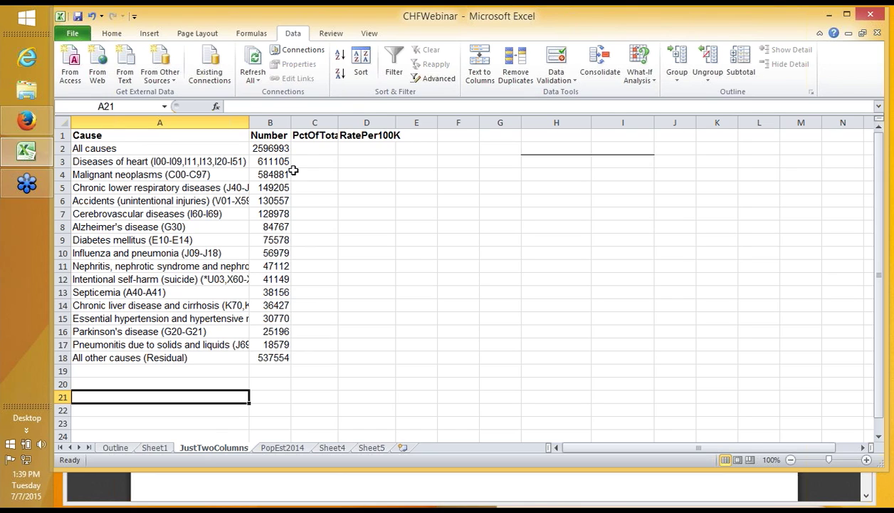
left_click_drag(336, 123, 354, 123)
left_click_drag(409, 123, 420, 124)
left_click(317, 139)
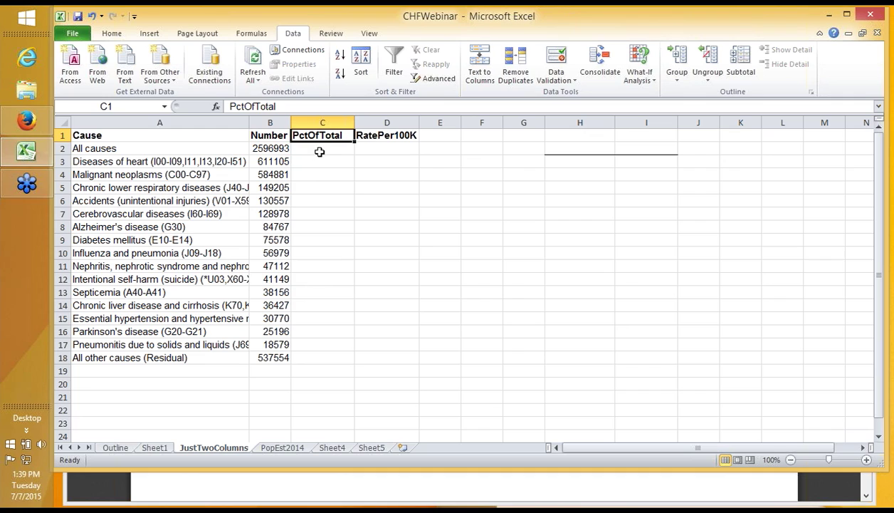
left_click(340, 148)
left_click(370, 146)
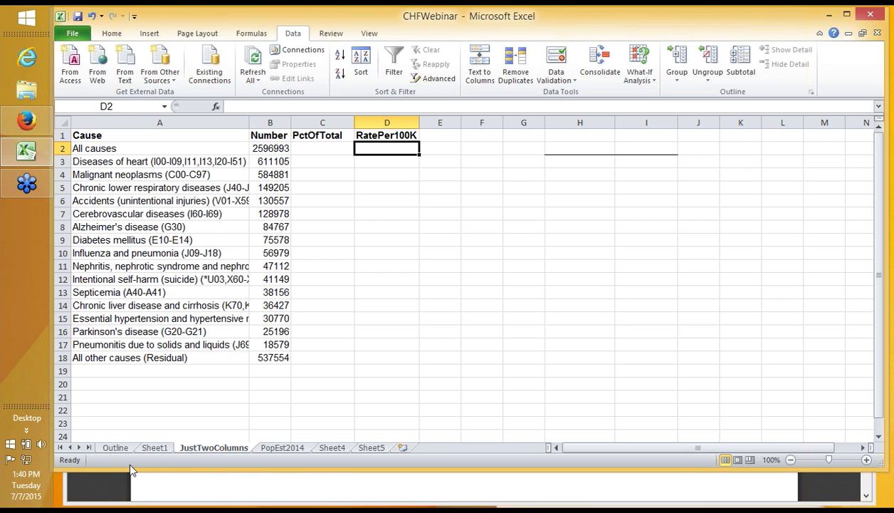
Step: Look back at the PctOfTotal figure for malignant neoplasms on Sheet1
left_click(154, 447)
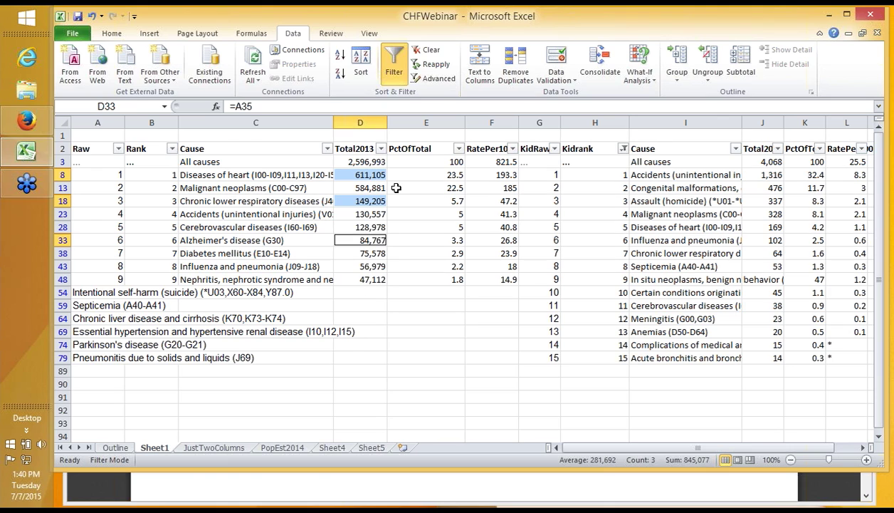
left_click(410, 186)
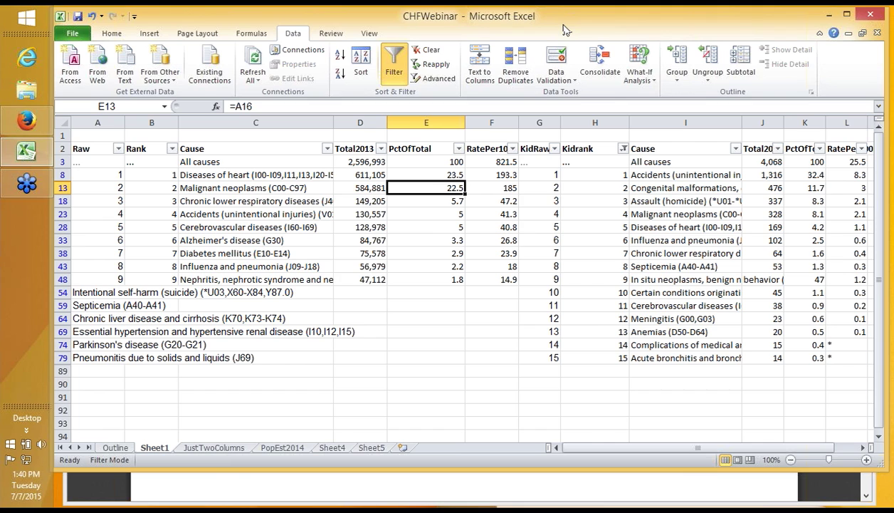
left_click_drag(563, 24, 582, 23)
left_click(443, 329)
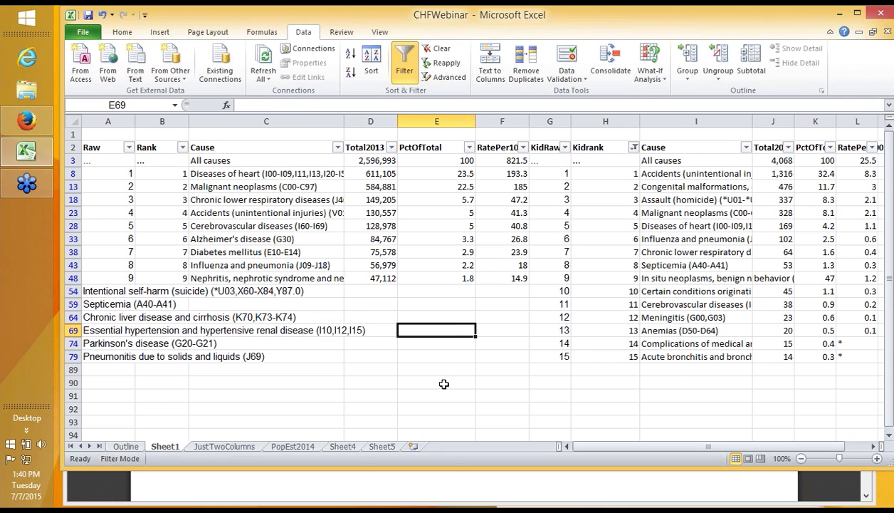
left_click(426, 381)
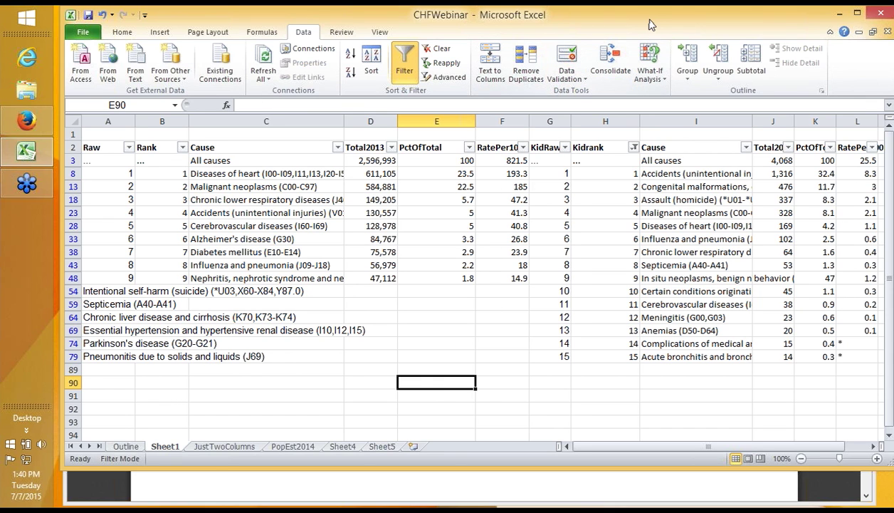
left_click_drag(649, 25, 645, 25)
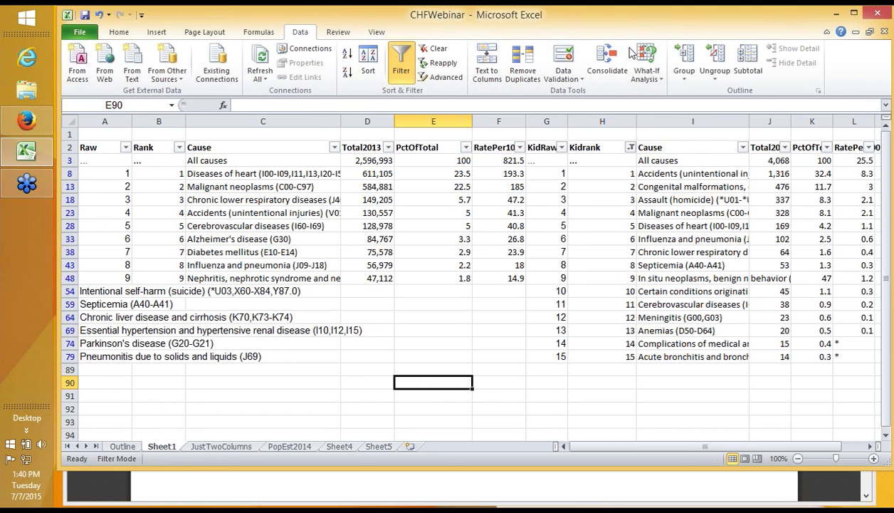
Step: On the JustTwoColumns sheet, enter the formula =B2/B2 in PctOfTotal cell C2 for all causes
left_click(227, 449)
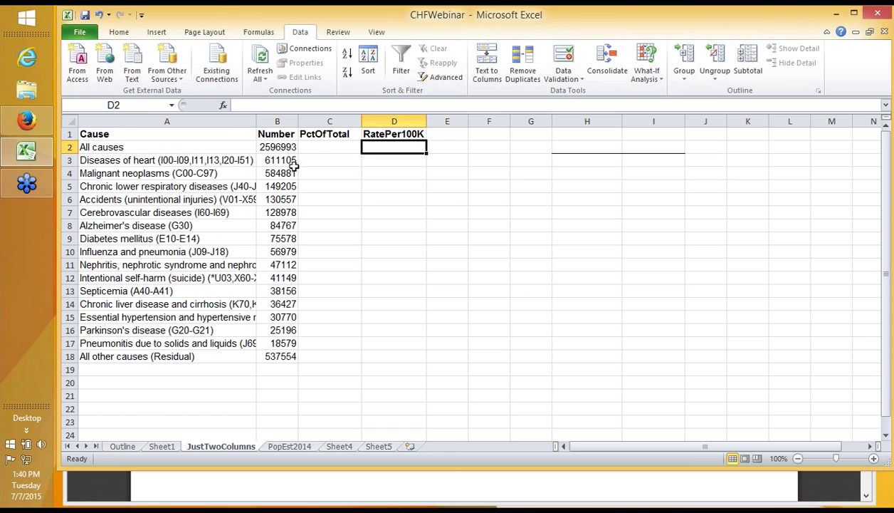
left_click(314, 145)
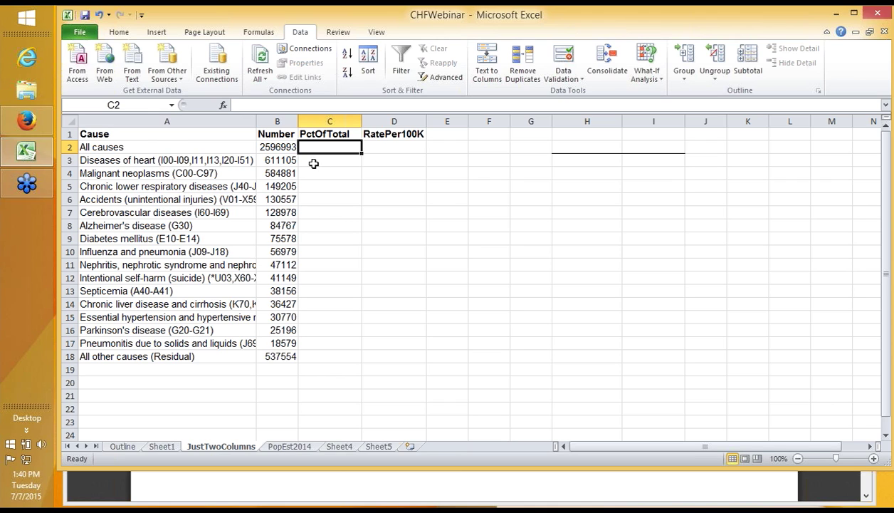
type("=")
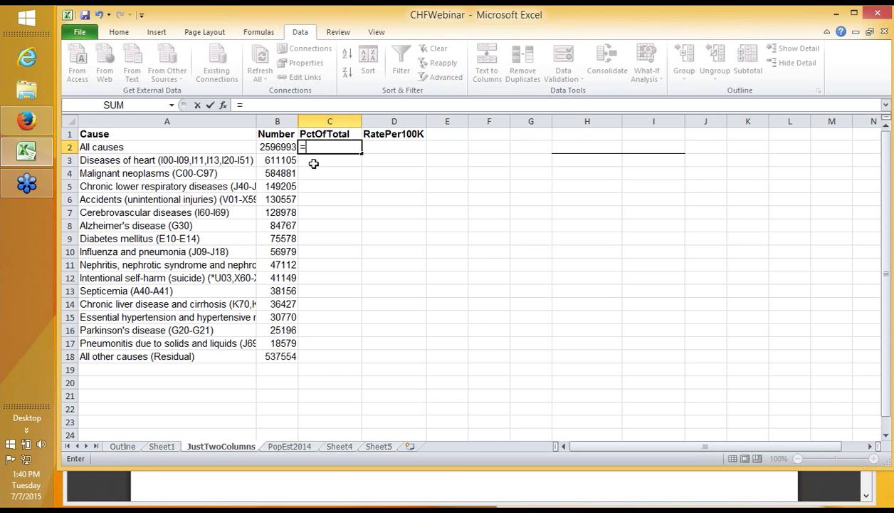
key("Left")
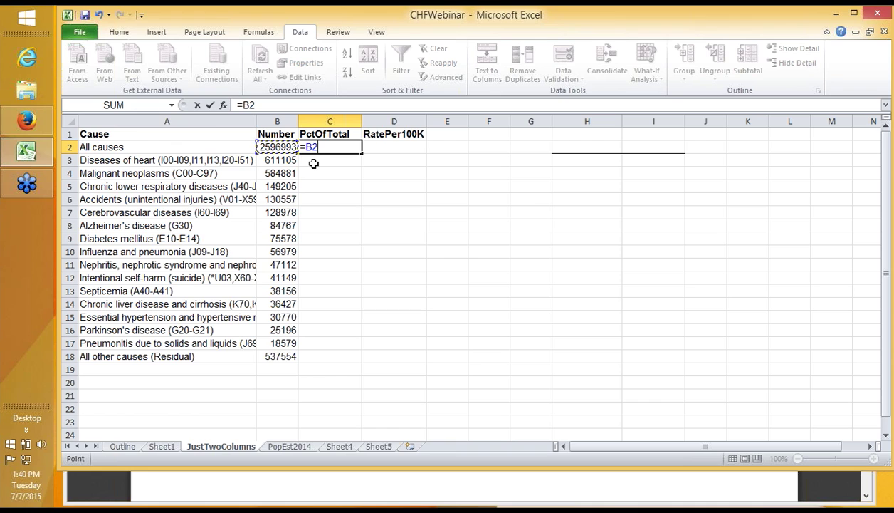
type("/")
key("Left")
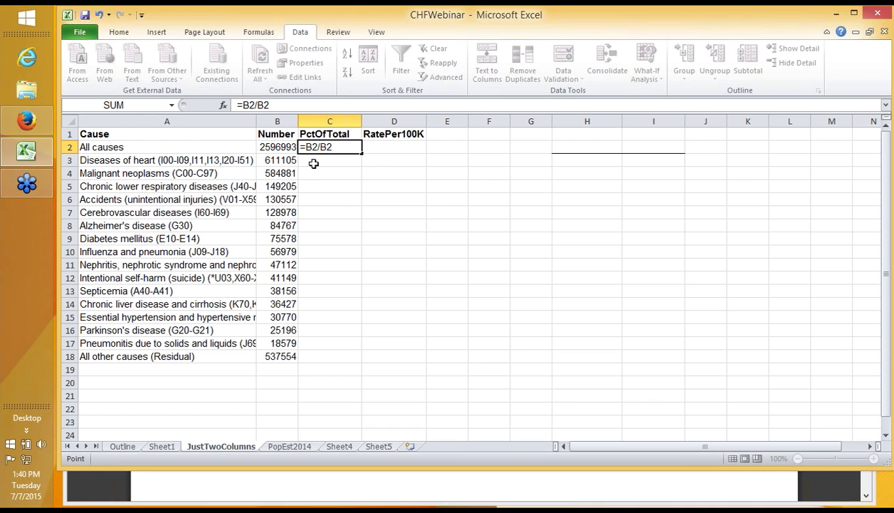
key("Return")
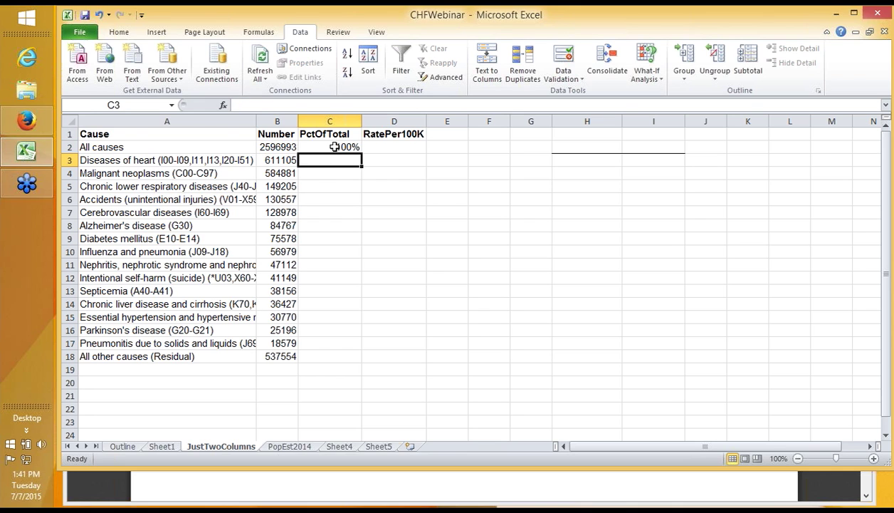
left_click(325, 147)
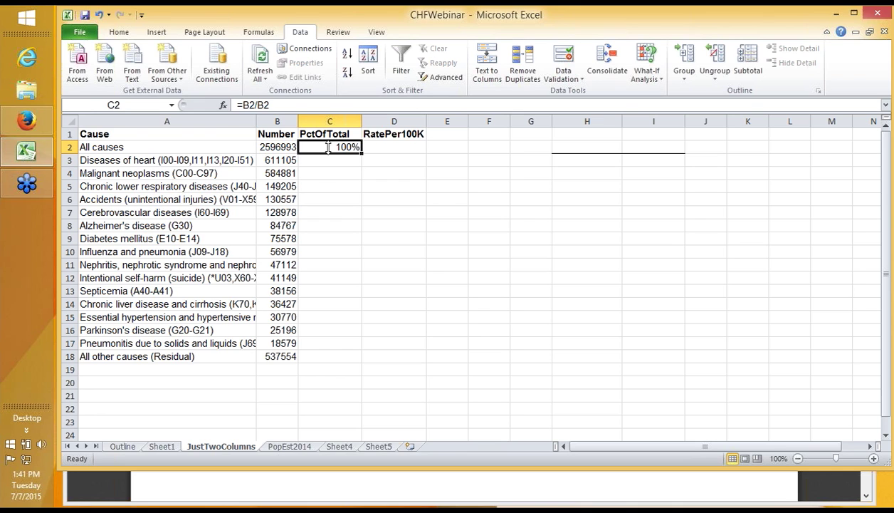
left_click(258, 105)
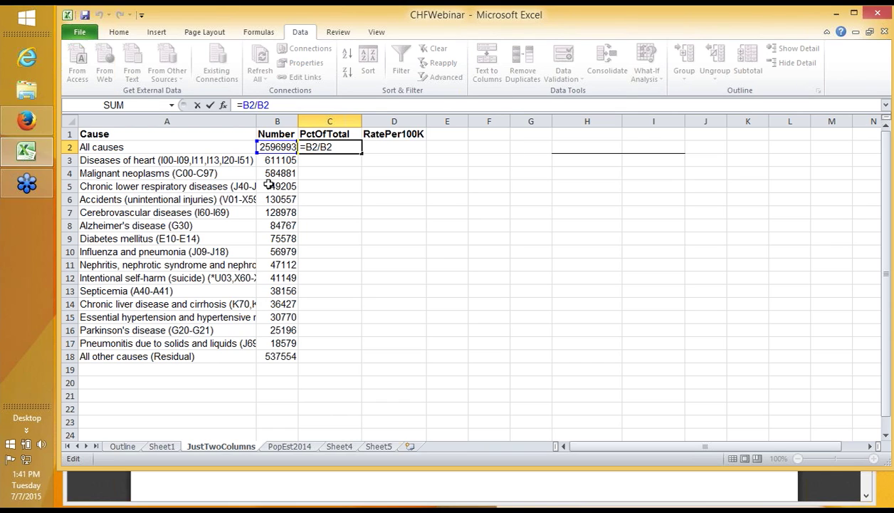
left_click(328, 163)
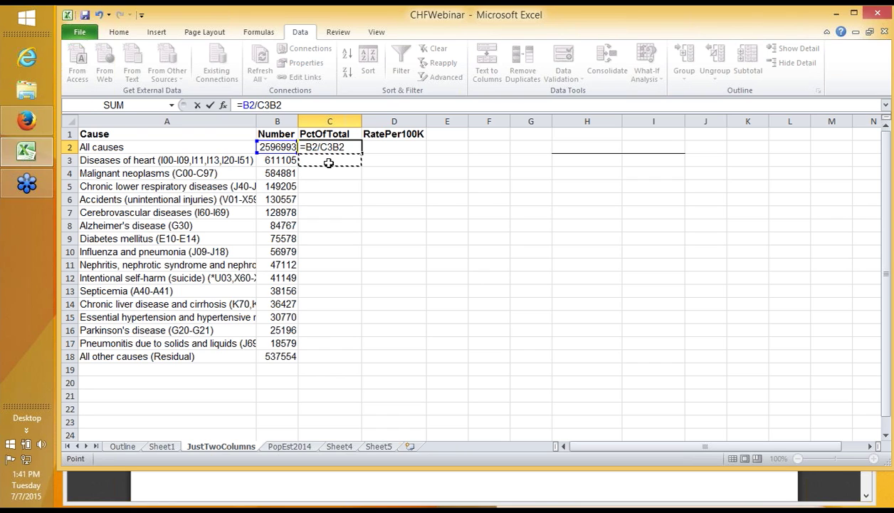
key("Escape")
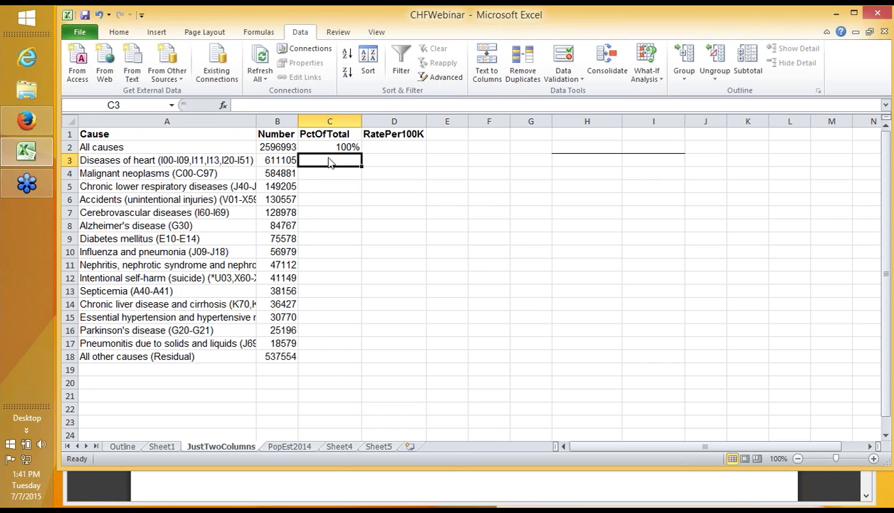
left_click(260, 104)
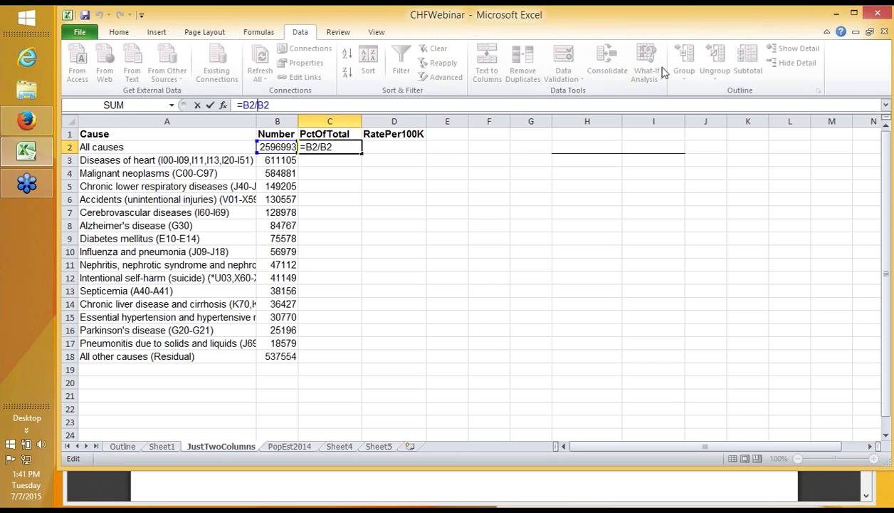
type("$")
key("Right")
type("$")
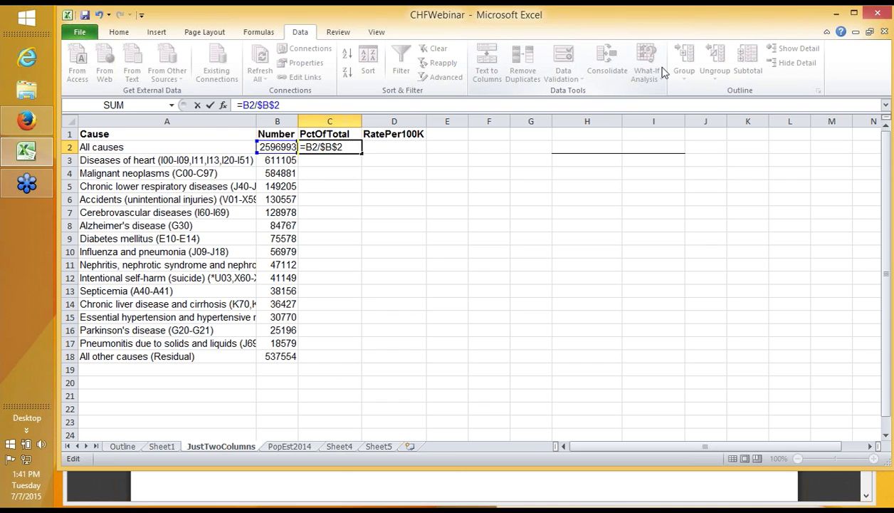
key("Escape")
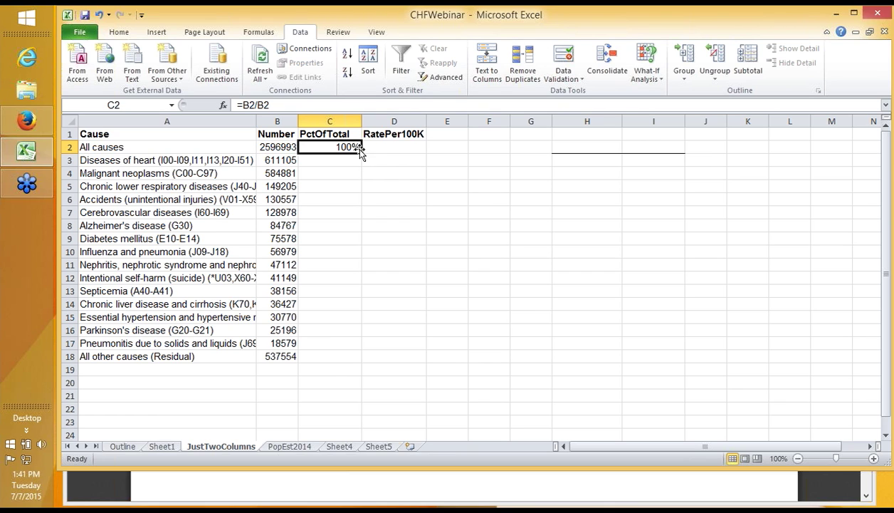
Step: Fill the relative formula =B2/B2 from C2 down the PctOfTotal column to row 18
left_click_drag(361, 152, 361, 153)
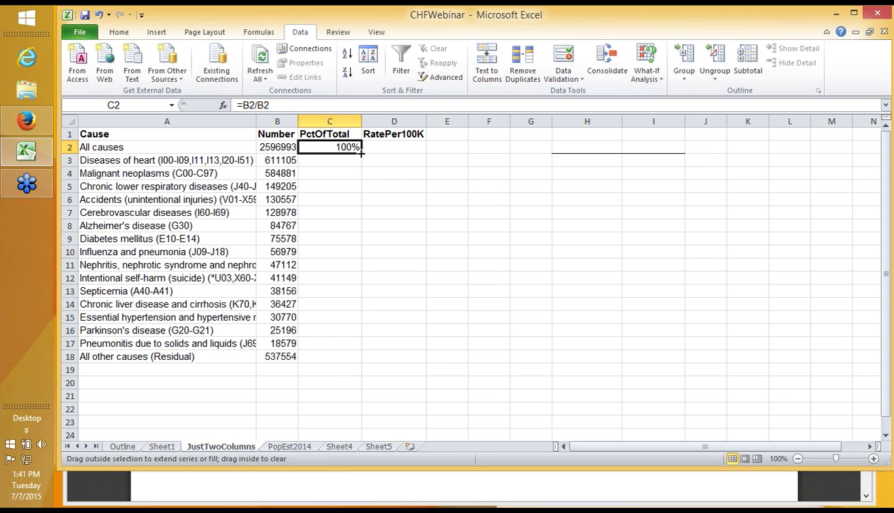
double_click(361, 153)
Step: Make the divisor in C2 absolute so the formula reads =B2/$B$2, and fill it down the PctOfTotal column to row 18
left_click(348, 146)
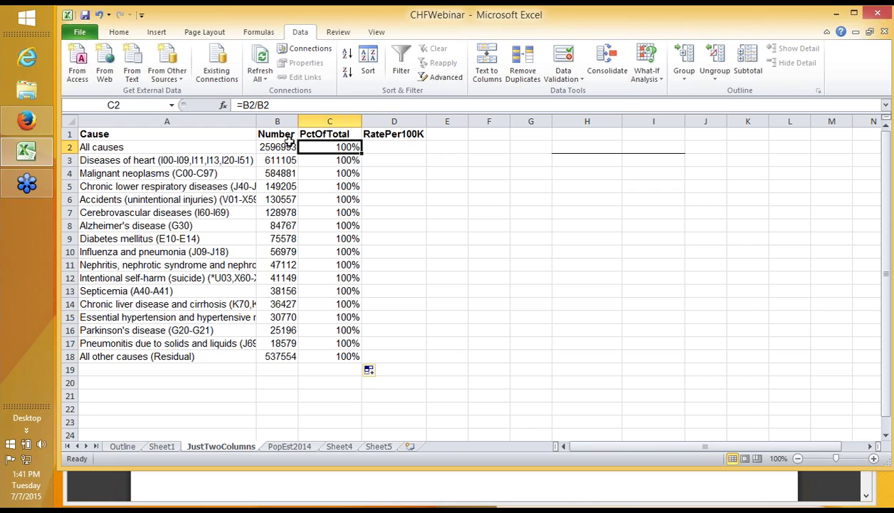
key("F2")
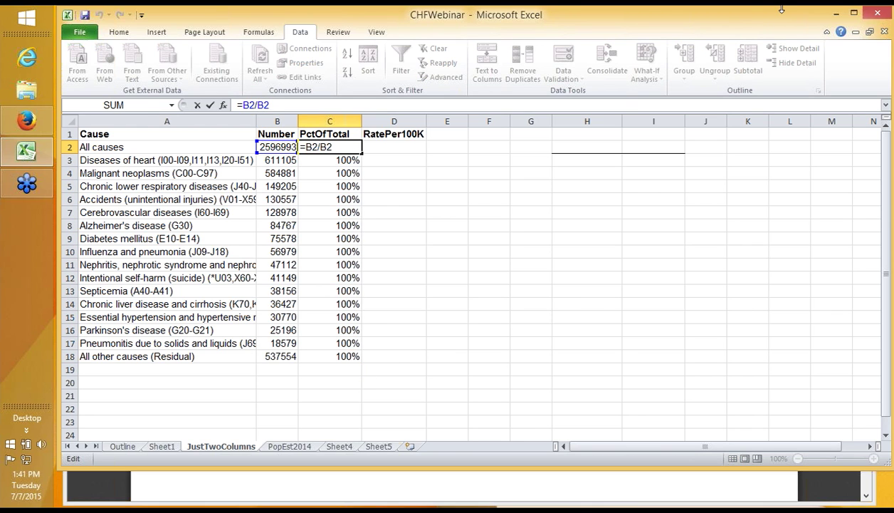
key("Left")
key("Left")
type("$")
key("Right")
type("$")
key("Return")
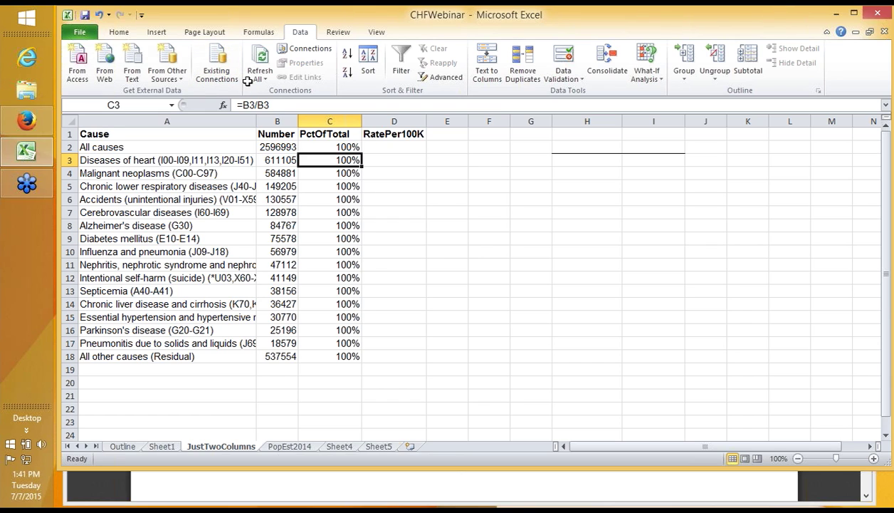
left_click(347, 147)
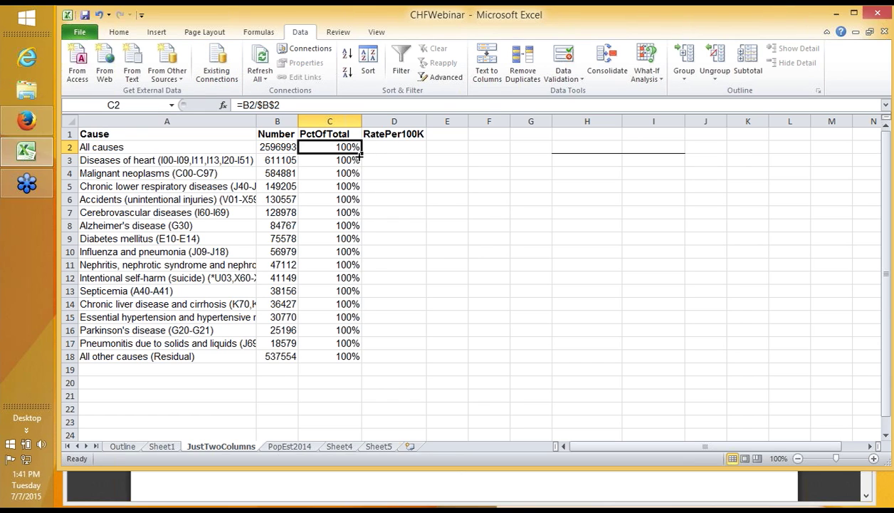
double_click(362, 151)
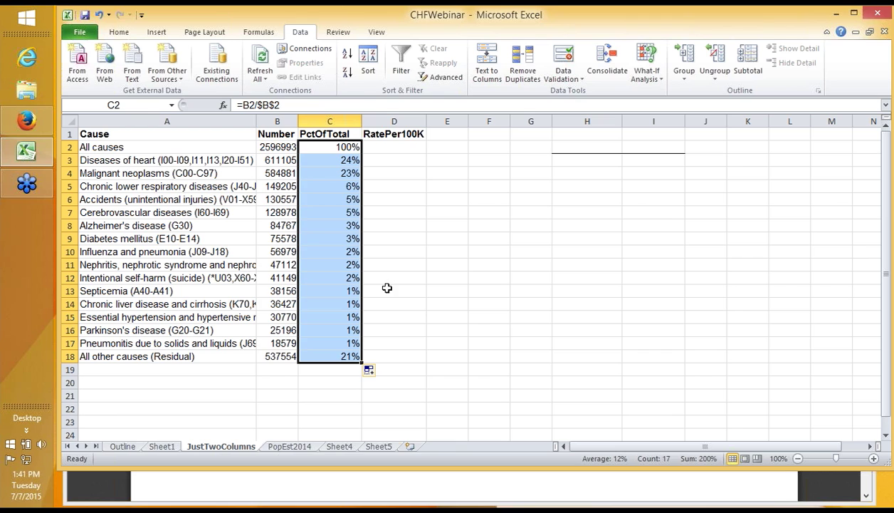
Step: Inspect the cell references in the PctOfTotal formulas for Alzheimer's disease and diabetes mellitus
double_click(321, 227)
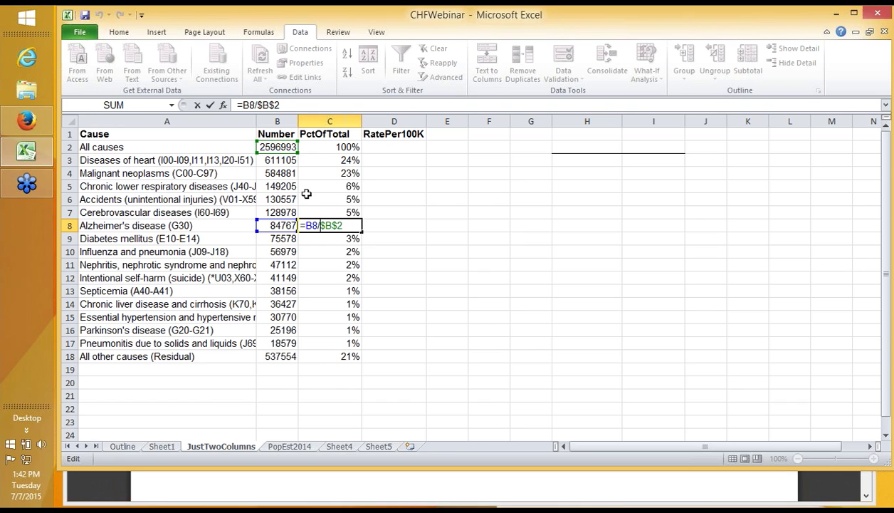
key("ctrl+Return")
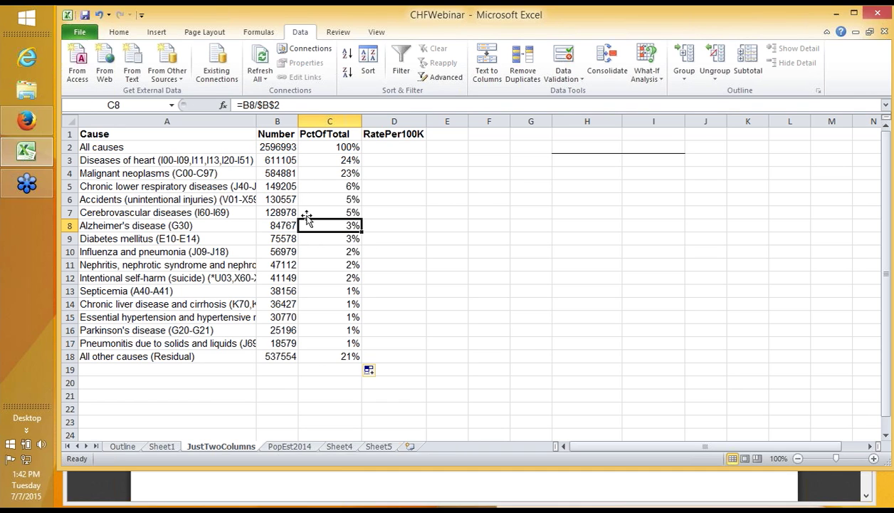
double_click(323, 238)
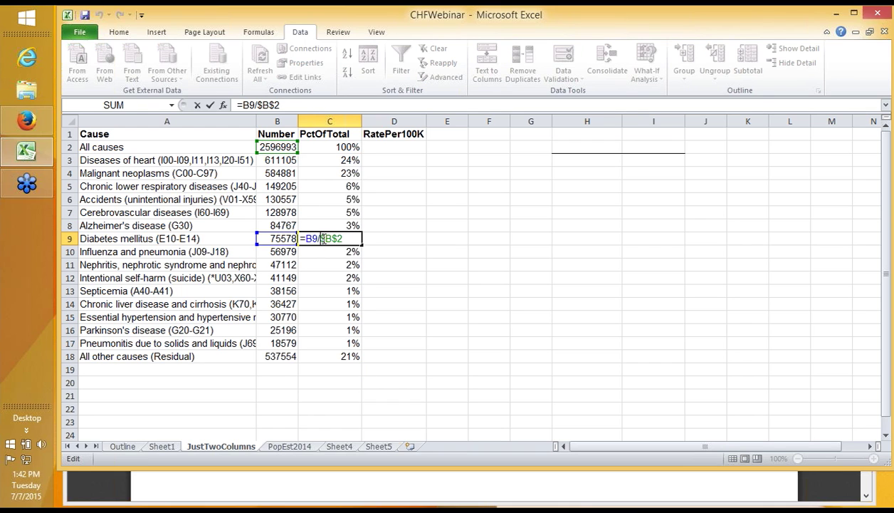
key("ctrl+Return")
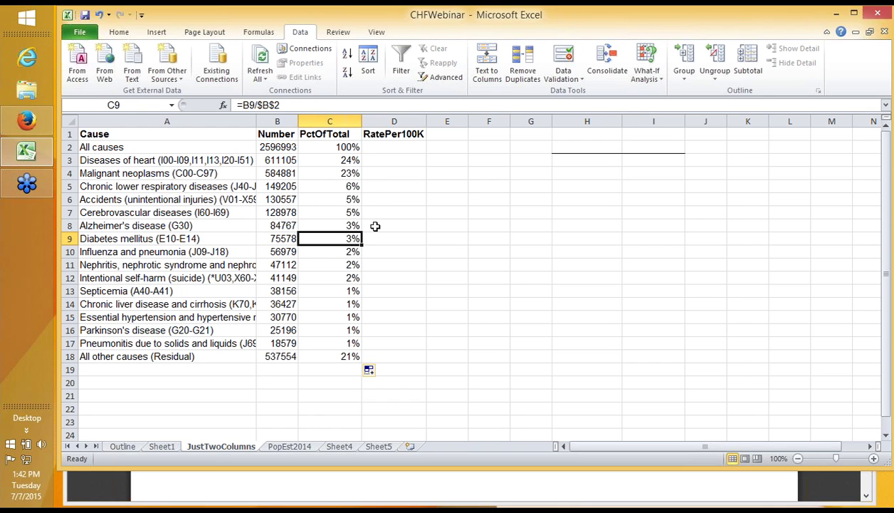
Step: Enter =SUM(B3:B6,B11) in RatePer100K cell D3 to add the first four causes' counts and the nephritis count
left_click(383, 250)
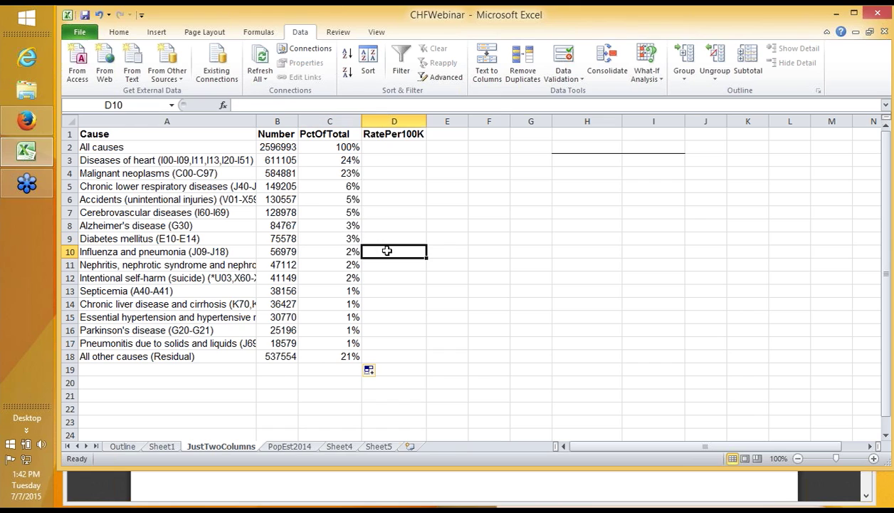
left_click(394, 134)
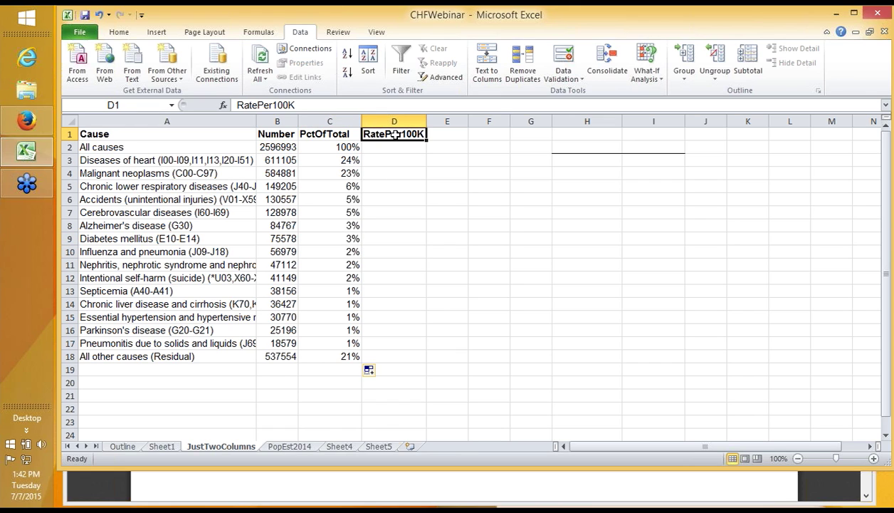
left_click(394, 158)
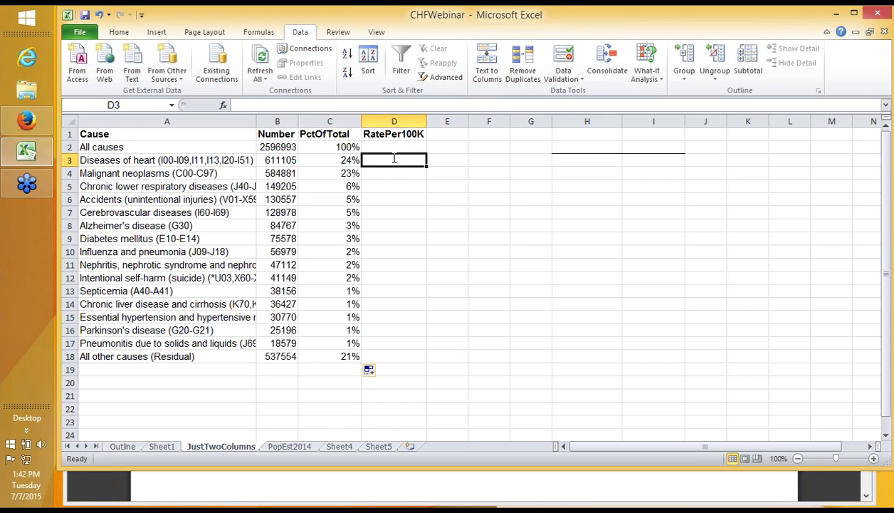
type("=")
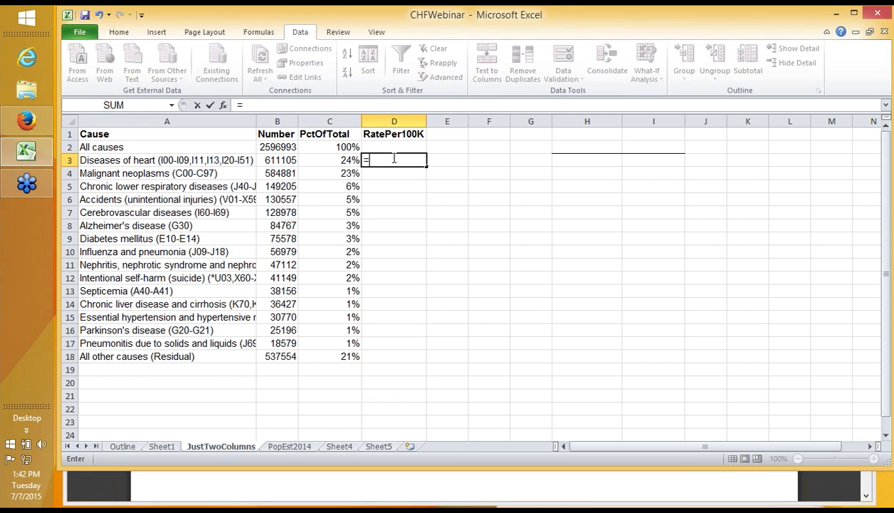
left_click(288, 161)
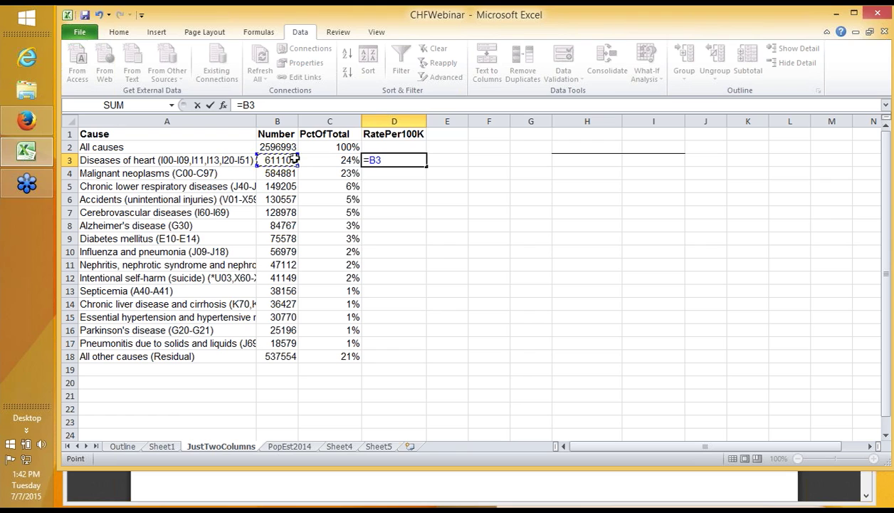
key("BackSpace")
key("BackSpace")
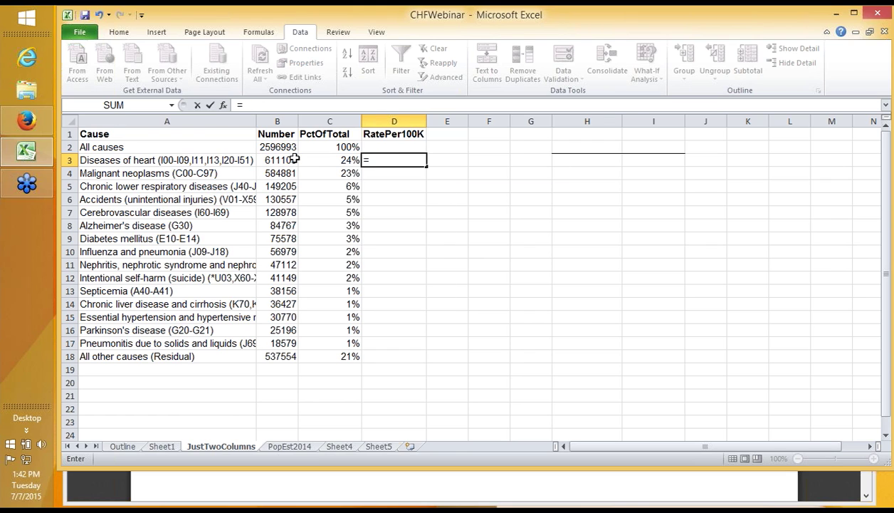
type("su")
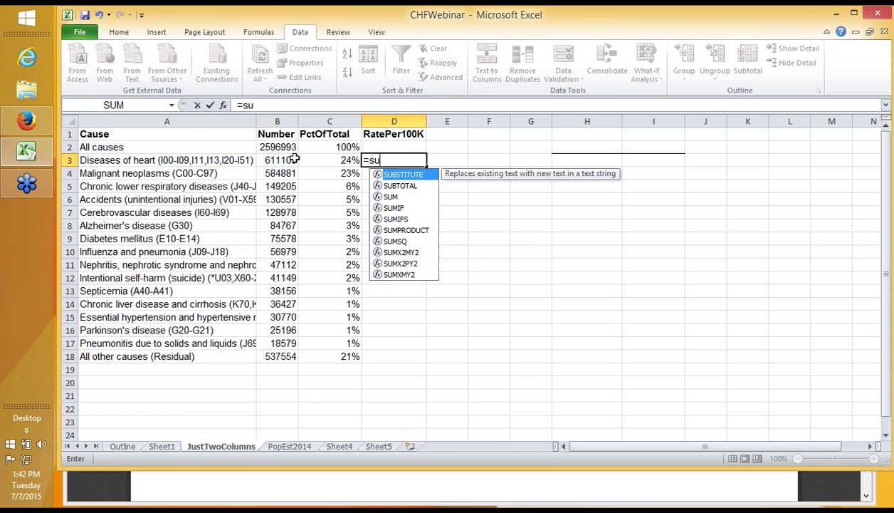
type("m")
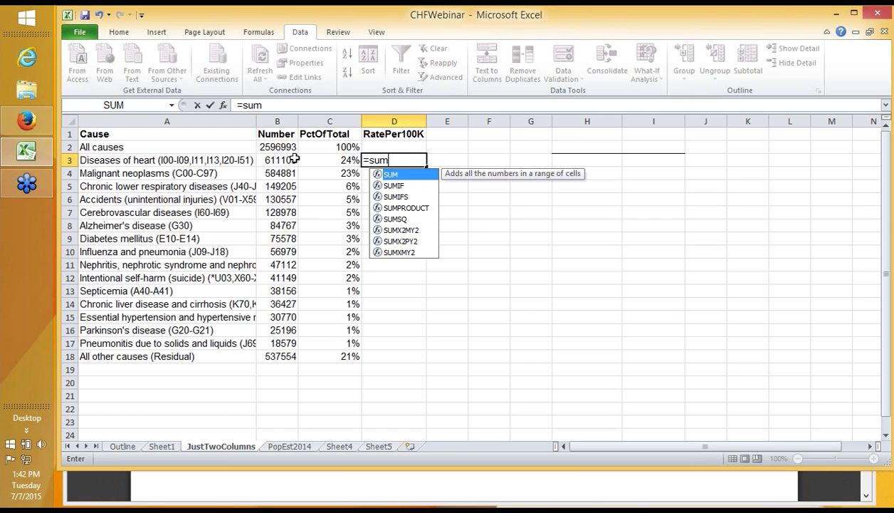
type("(")
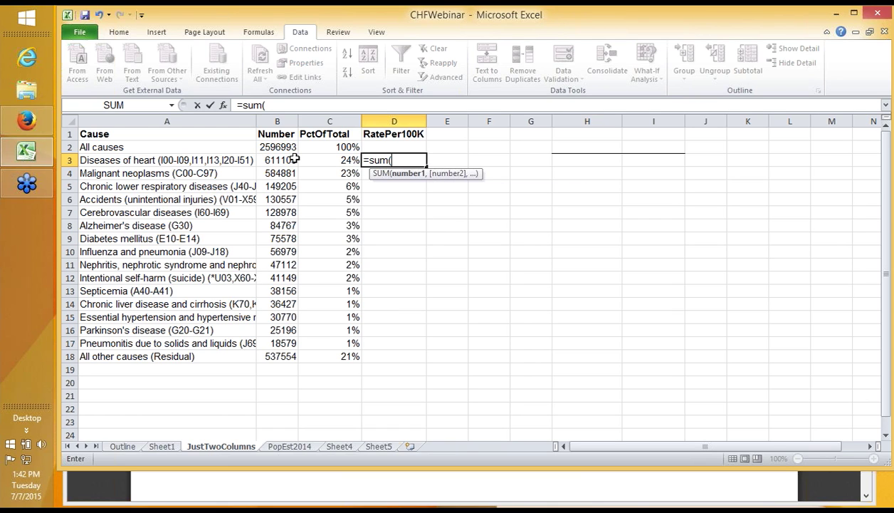
left_click_drag(274, 159, 279, 212)
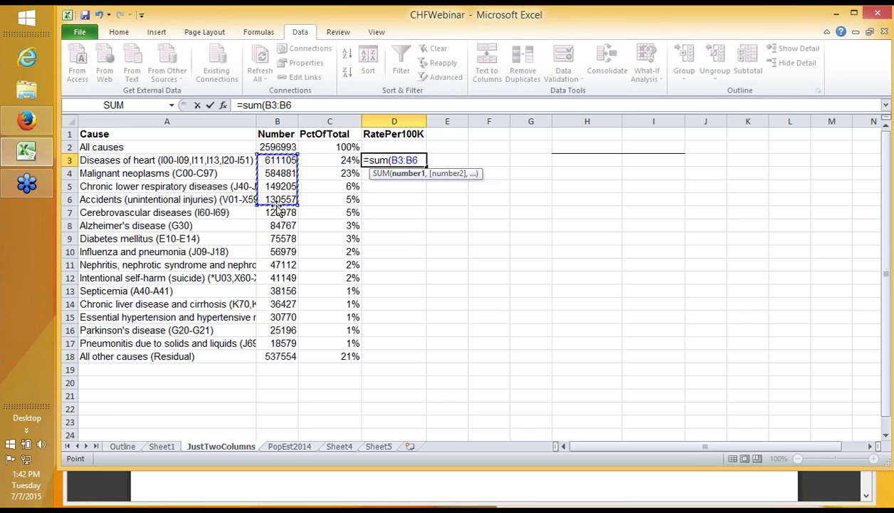
type(",")
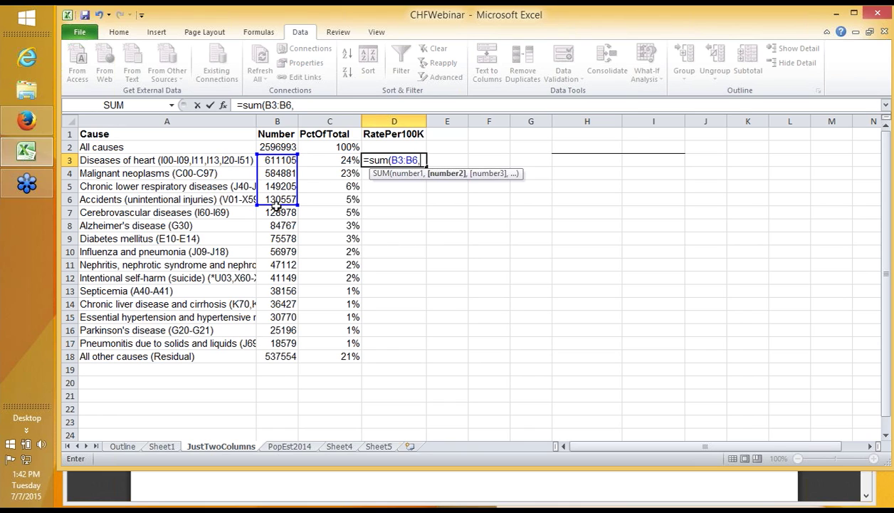
left_click(267, 264)
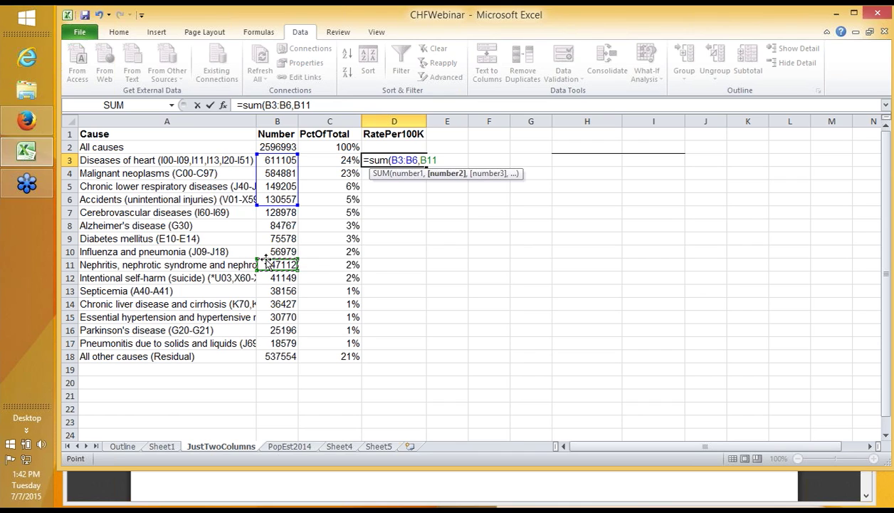
type(")")
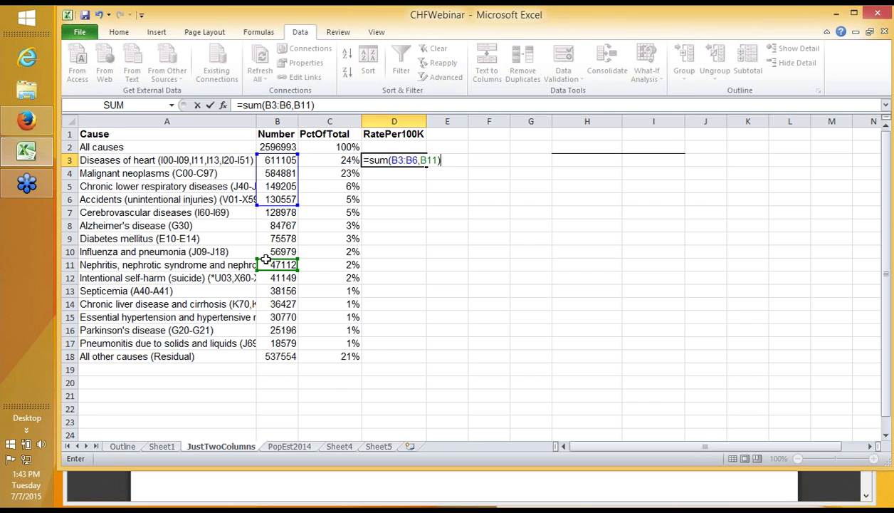
key("Return")
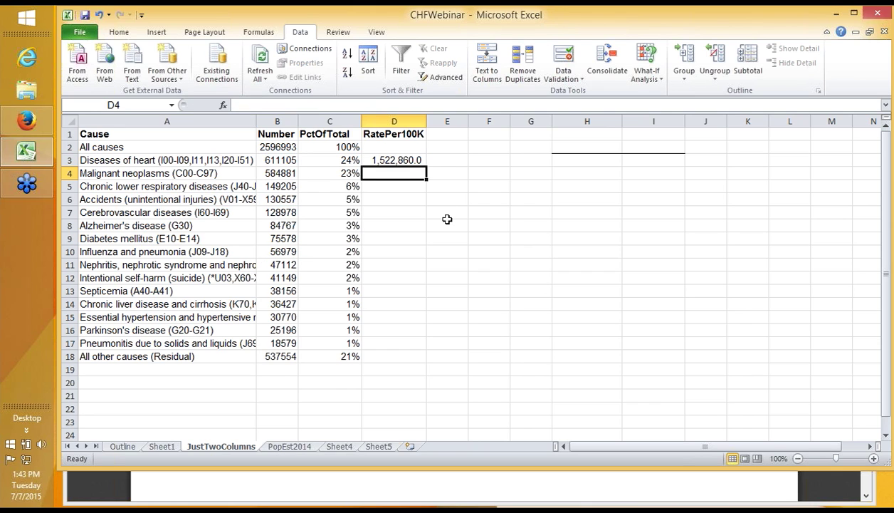
Step: Enter the subtraction formula =(B4-B5) in cell D5 of the RatePer100K column
left_click(409, 159)
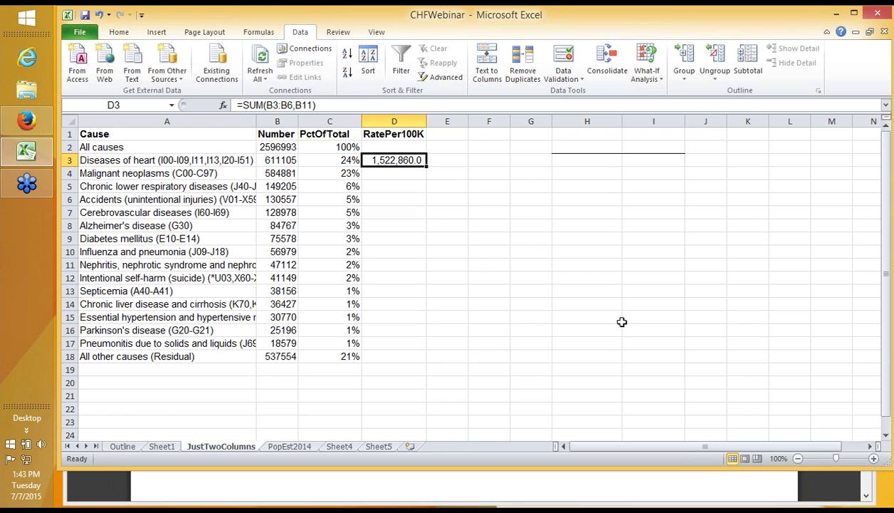
left_click(406, 174)
left_click(408, 162)
left_click(389, 186)
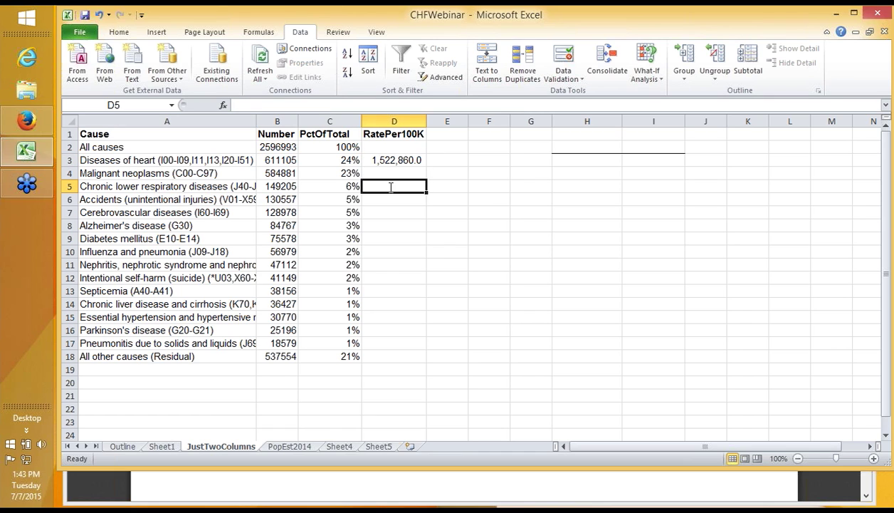
type("=(")
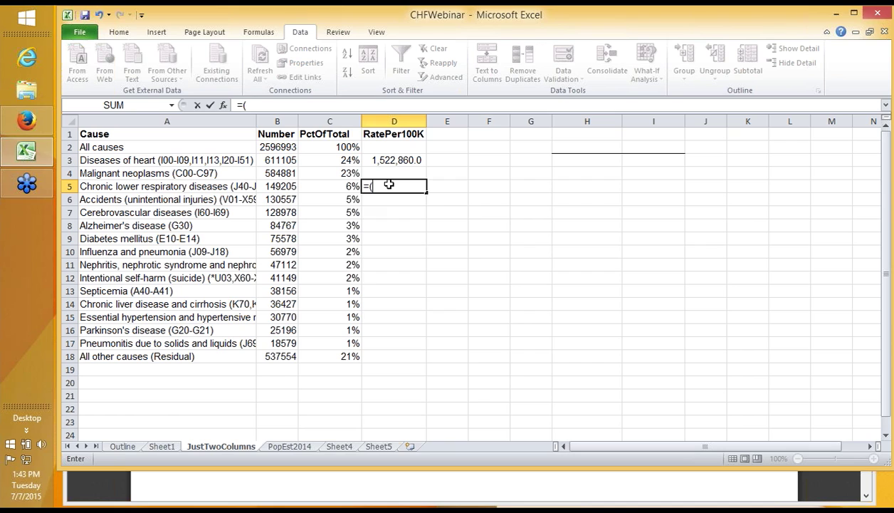
left_click(278, 173)
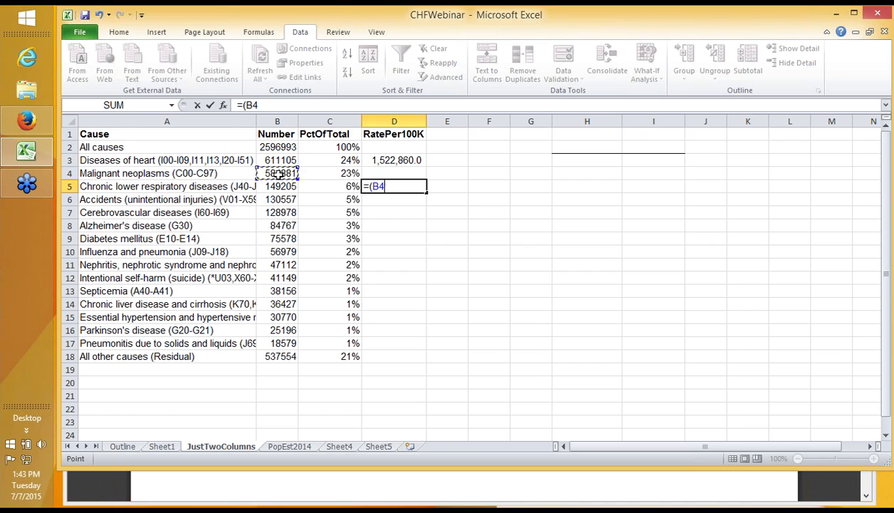
type("-")
left_click(281, 186)
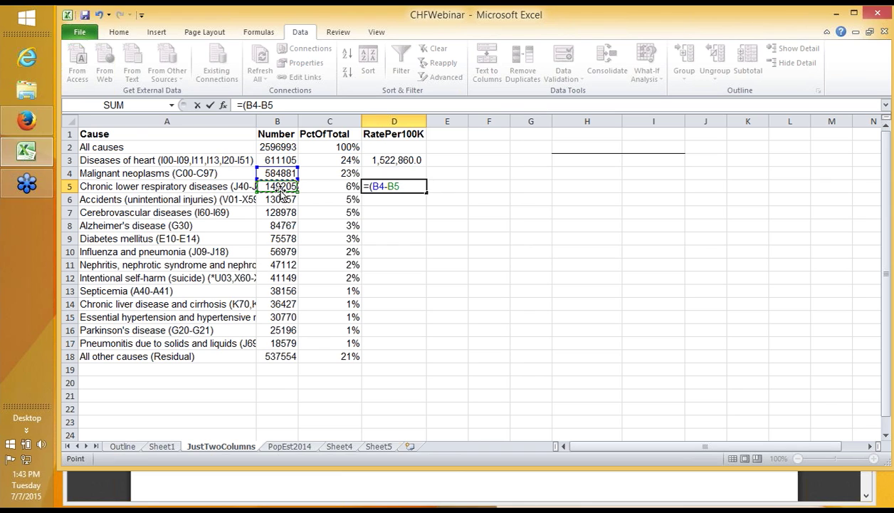
type(")")
key("Return")
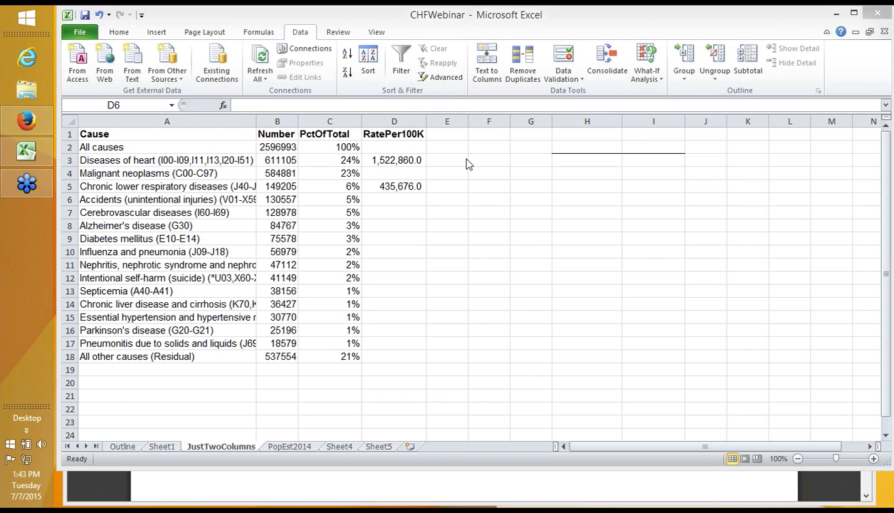
Step: Clear the example formulas from cells D3 to D5 in the RatePer100K column
left_click(385, 160)
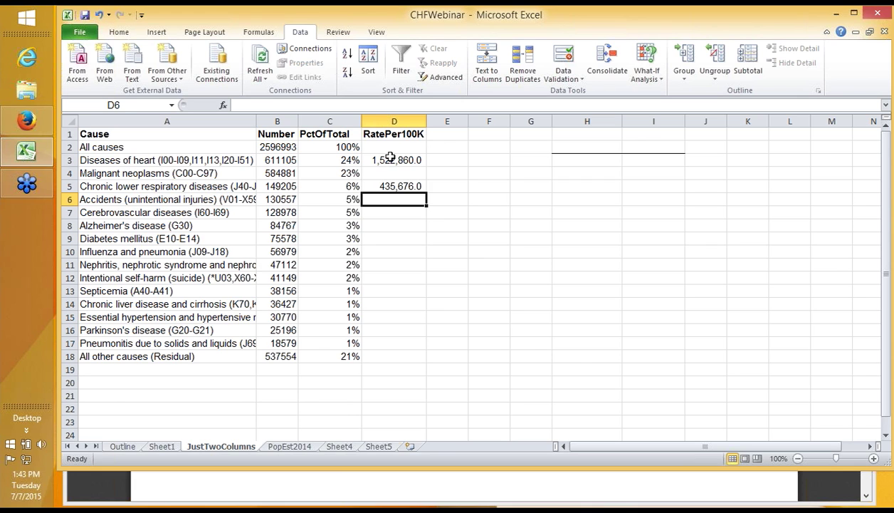
left_click(384, 160)
key("shift+Down")
key("shift+Down")
key("Delete")
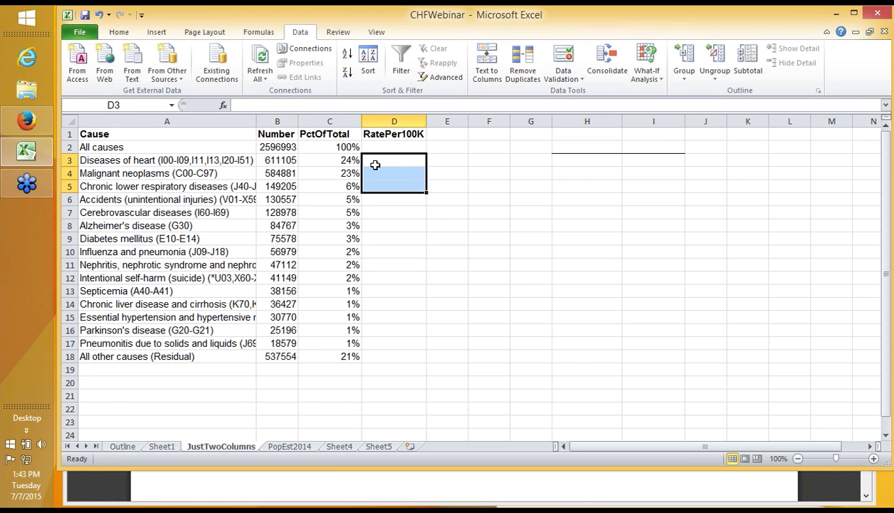
Step: Switch from the workbook to Firefox, where the CDC LCWK2 mortality PDF is open
left_click(327, 137)
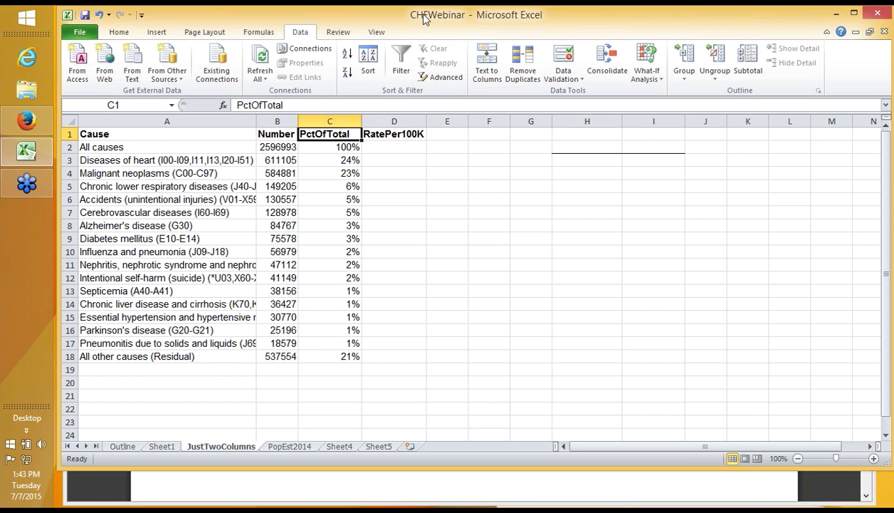
mouse_move(410, 15)
left_mouse_down()
mouse_move(416, 29)
mouse_move(414, 20)
left_mouse_up()
key("Down")
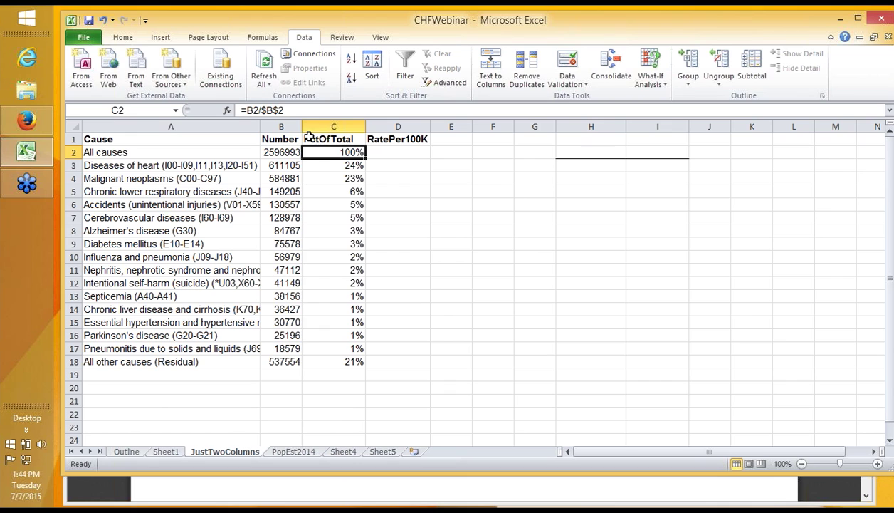
key("alt+Tab")
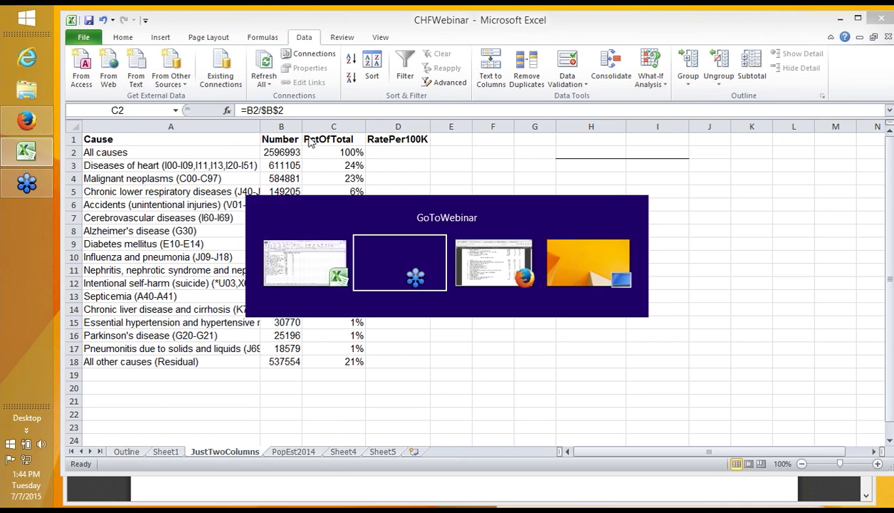
key("alt+Tab")
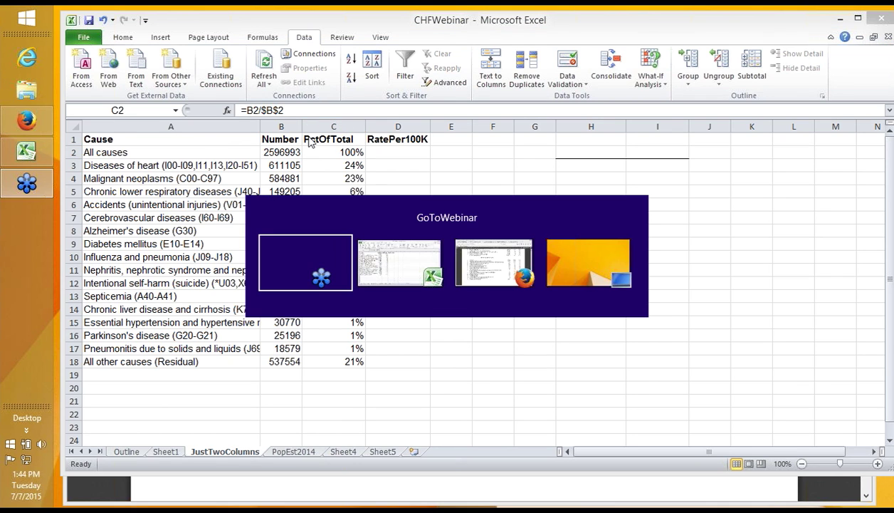
key("alt+Tab")
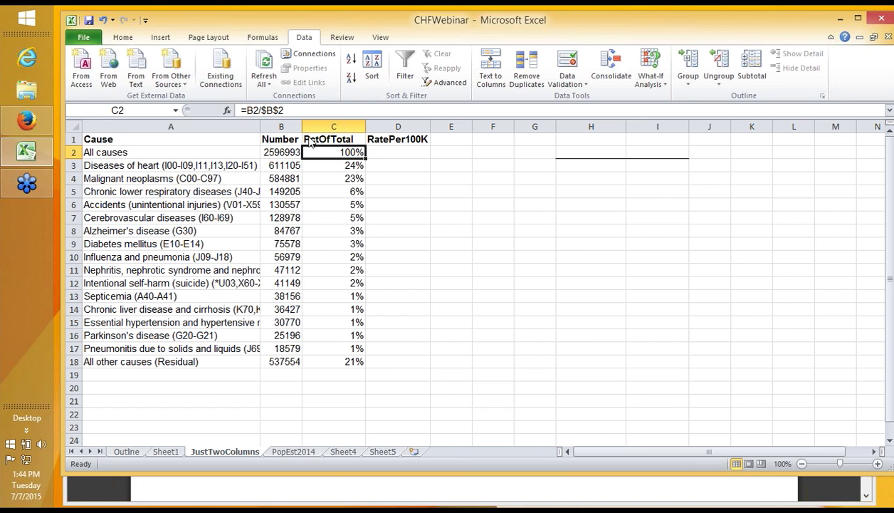
key("alt+Tab")
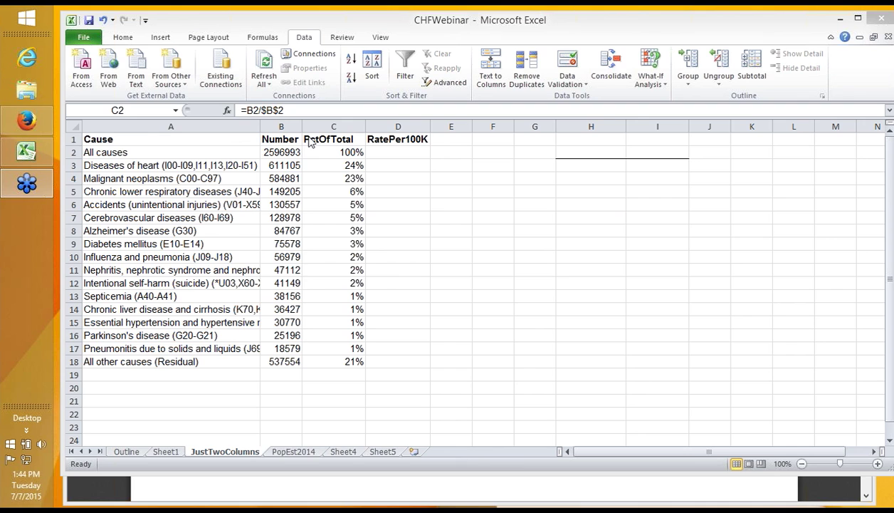
key("alt+Tab")
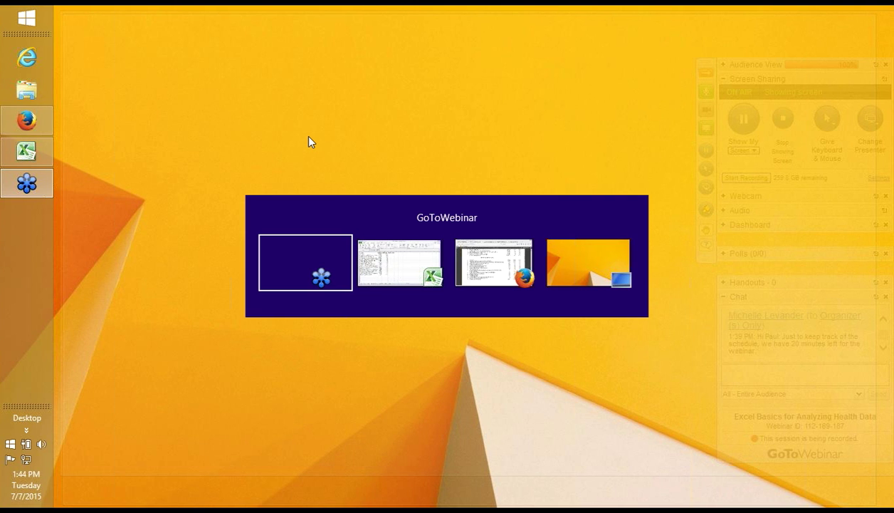
key("alt+Tab")
key("alt+Tab")
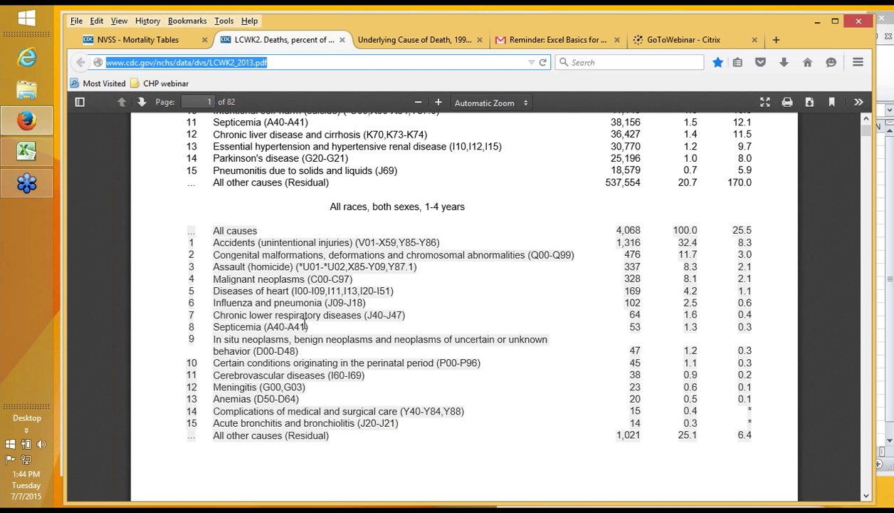
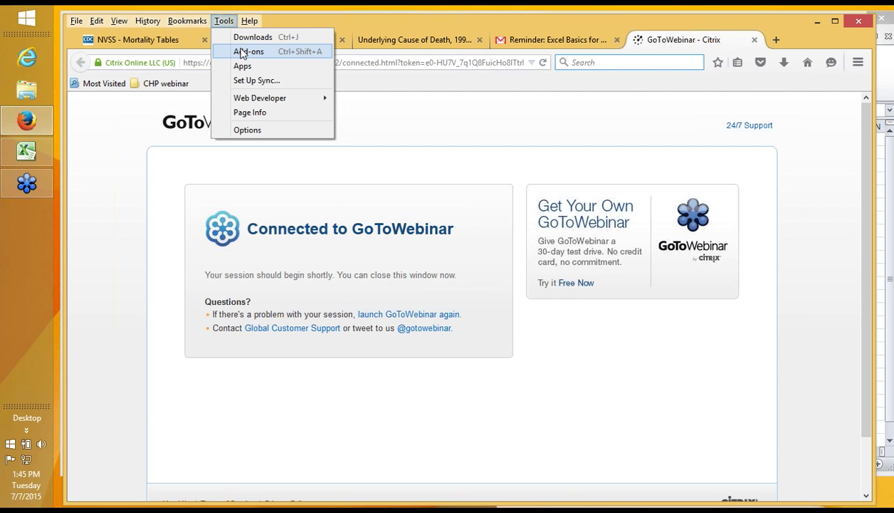
Step: Open Firefox's Add-ons Manager and search the add-ons for TABLETOLLS2
left_click(242, 52)
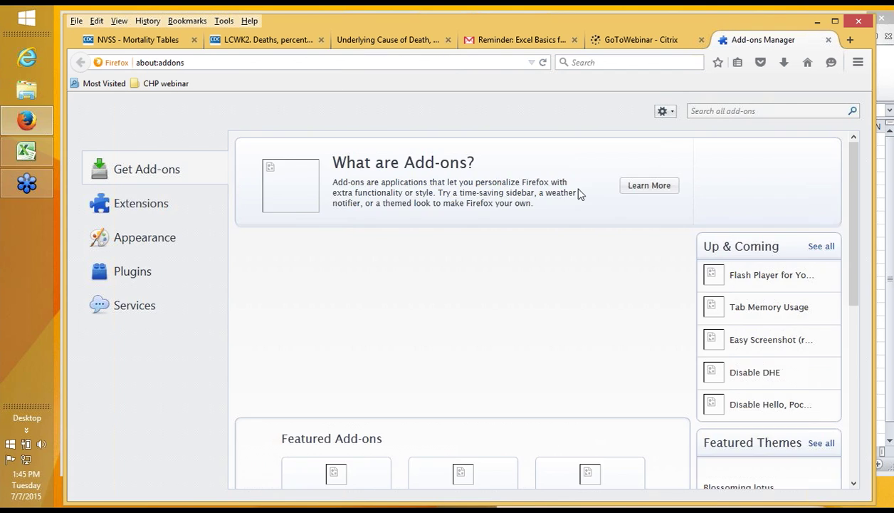
left_click_drag(616, 42, 507, 20)
left_click(636, 104)
type("tBL")
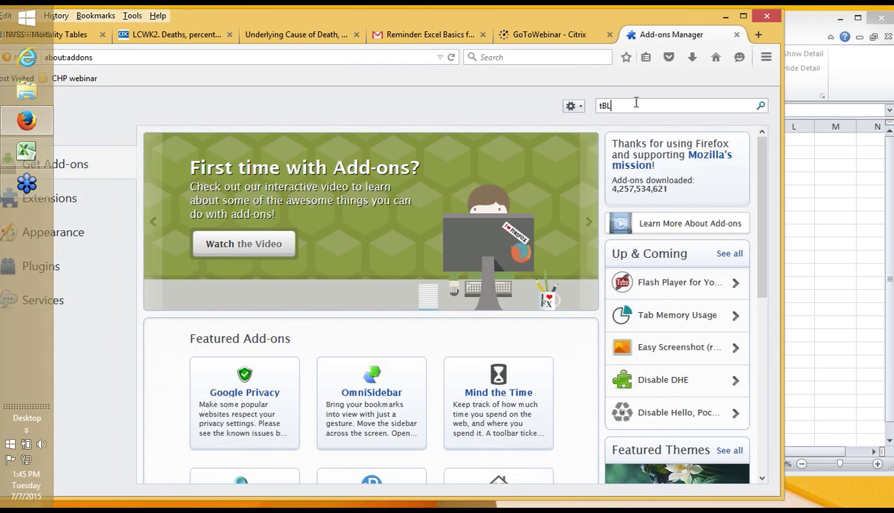
type("ETOOLS2")
key("BackSpace")
key("BackSpace")
key("BackSpace")
key("BackSpace")
key("BackSpace")
key("BackSpace")
key("BackSpace")
key("BackSpace")
key("BackSpace")
key("BackSpace")
type("TABLETOOLS2")
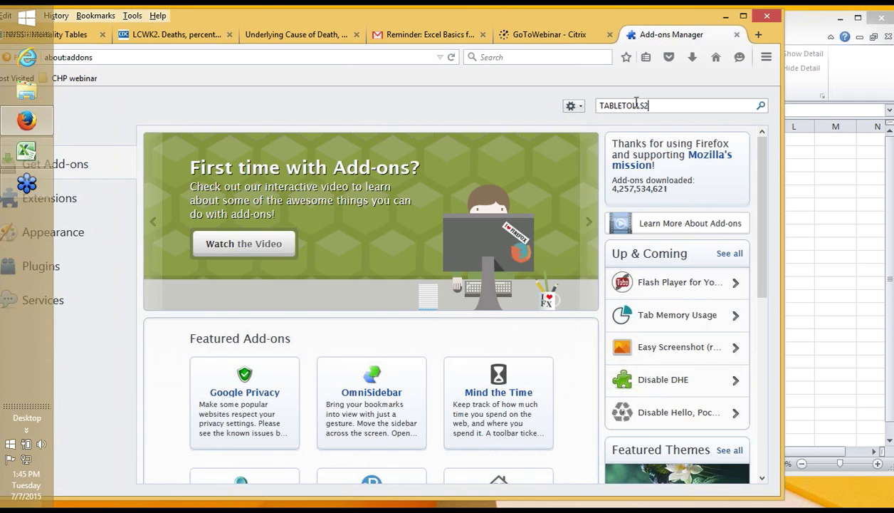
key("Return")
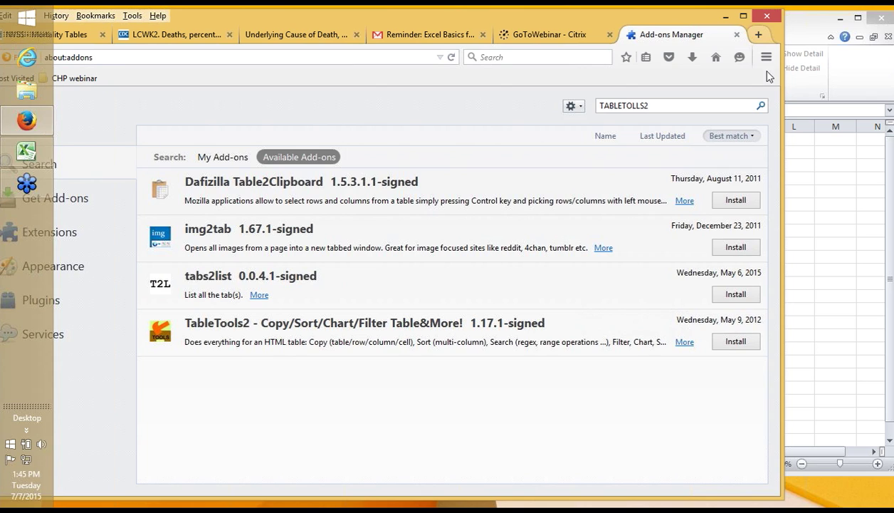
Step: Install the TableTools2 1.17.1-signed add-on and move the Firefox window so the whole add-ons page is in view
left_click(735, 341)
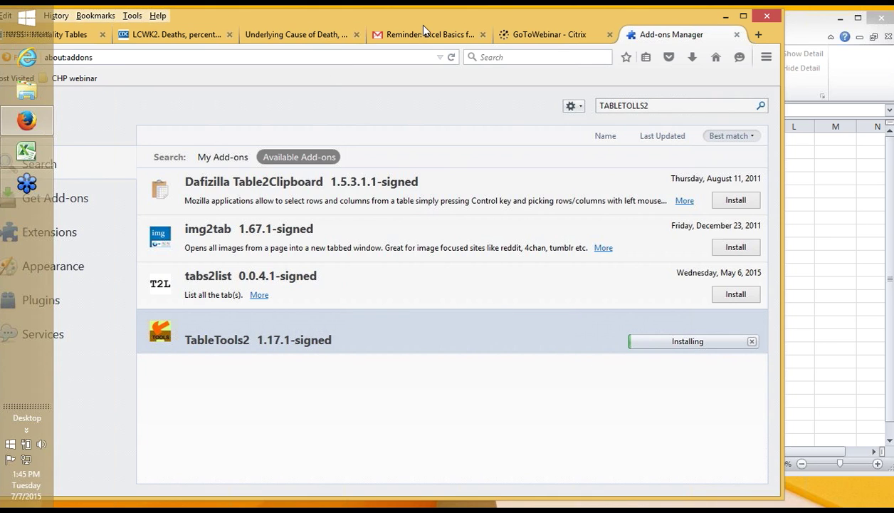
left_click_drag(618, 27, 689, 28)
left_click(225, 57)
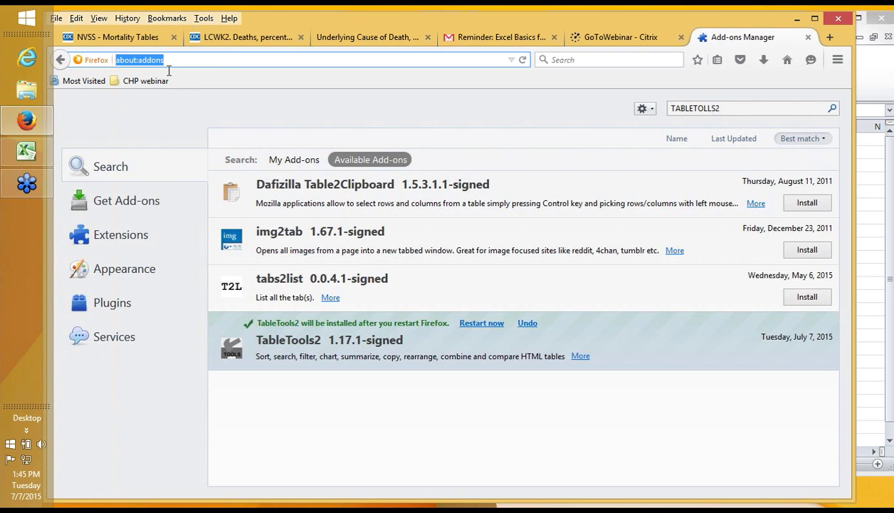
left_click(600, 59)
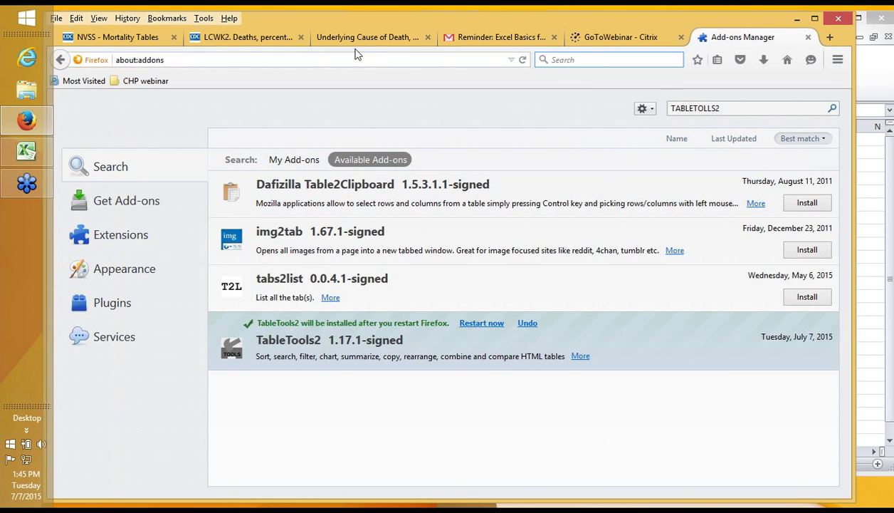
Step: Examine the introduction and the General Mortality table listings on the CDC NVSS Mortality Tables page
left_click(104, 42)
scroll(253, 213, "up", 10)
scroll(254, 214, "up", 15)
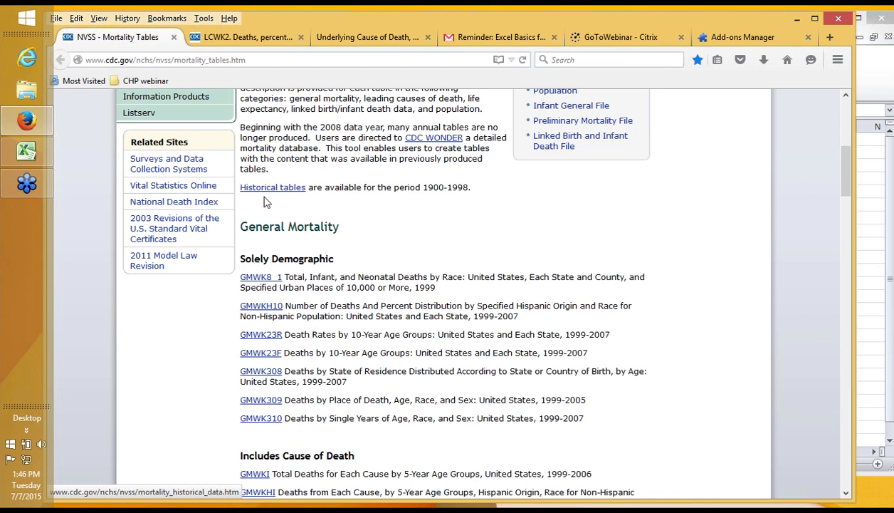
scroll(263, 203, "up", 4)
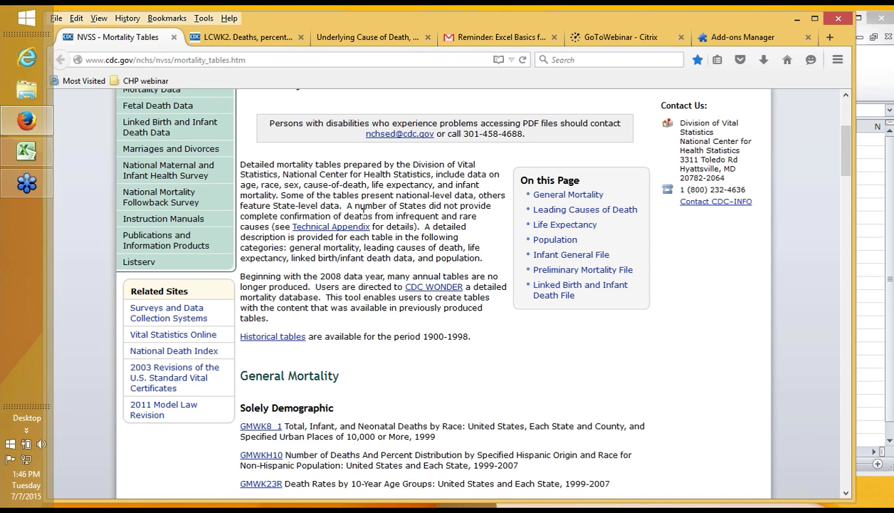
scroll(363, 211, "up", 5)
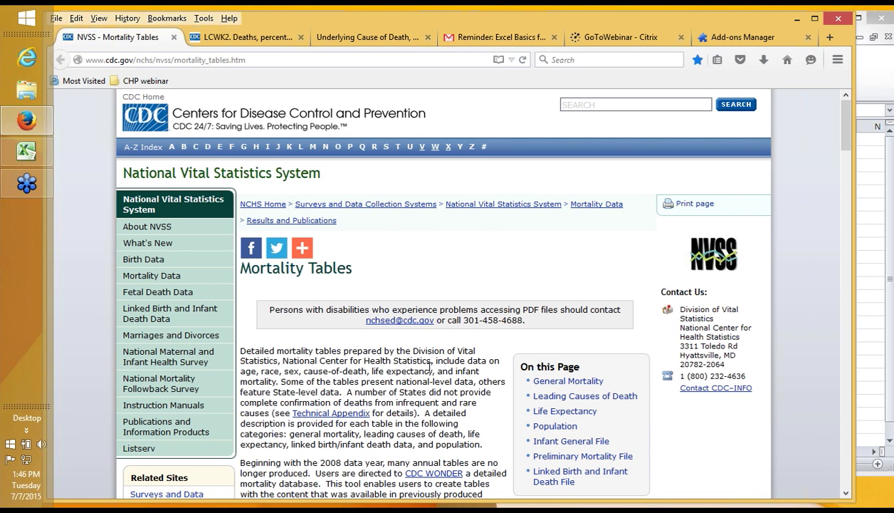
scroll(430, 365, "down", 5)
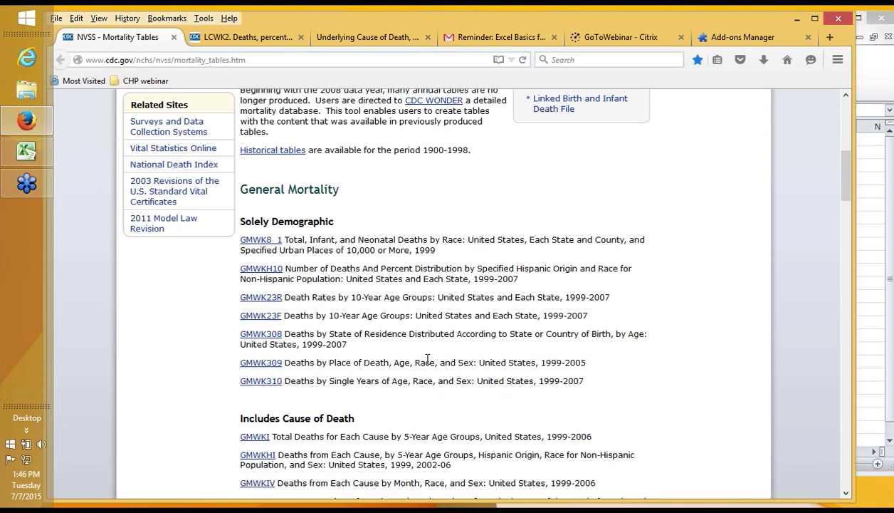
scroll(427, 363, "up", 3)
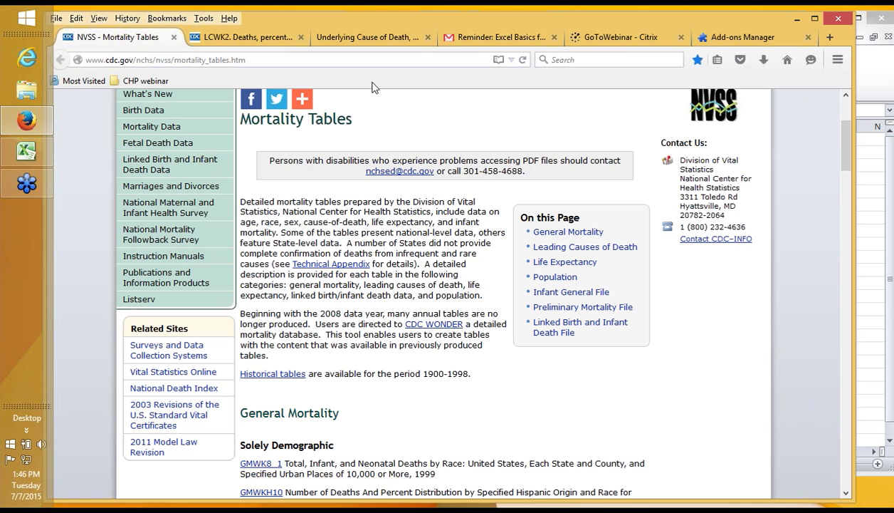
Step: Close the Add-ons Manager and return to the CDC LCWK2 mortality PDF
left_click(617, 41)
left_click(701, 37)
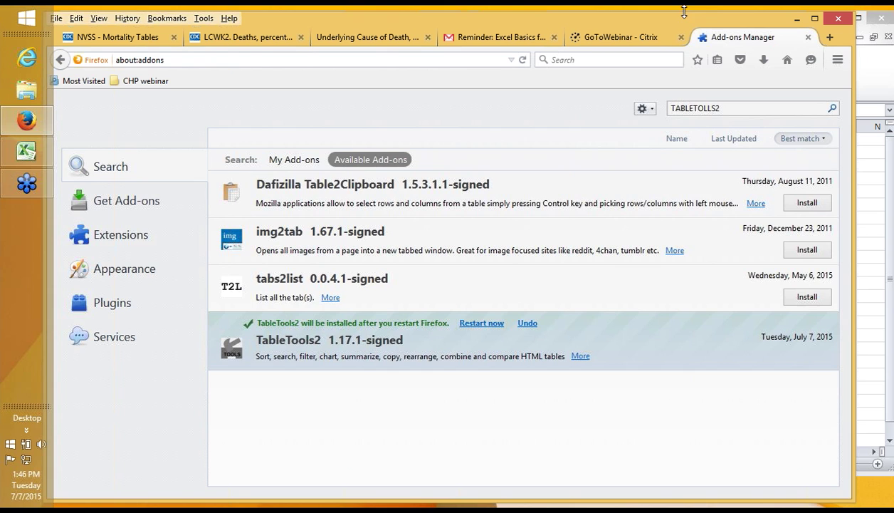
left_click(808, 37)
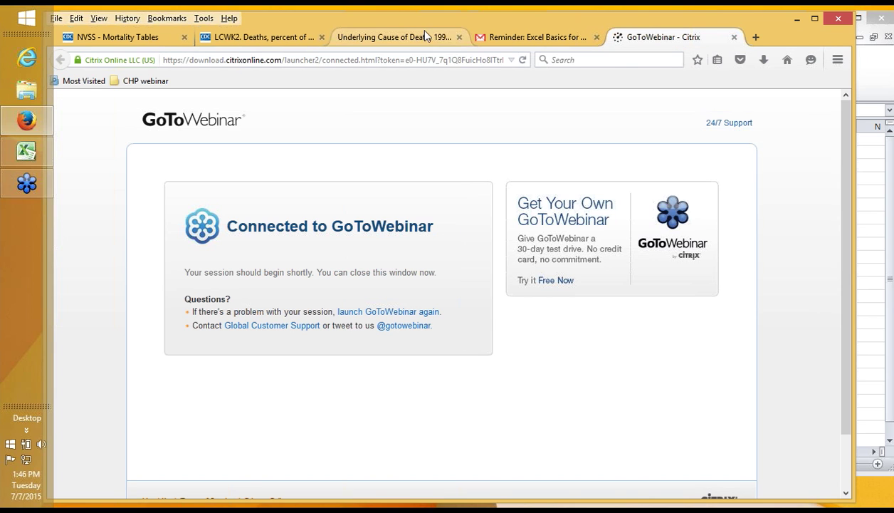
left_click(240, 38)
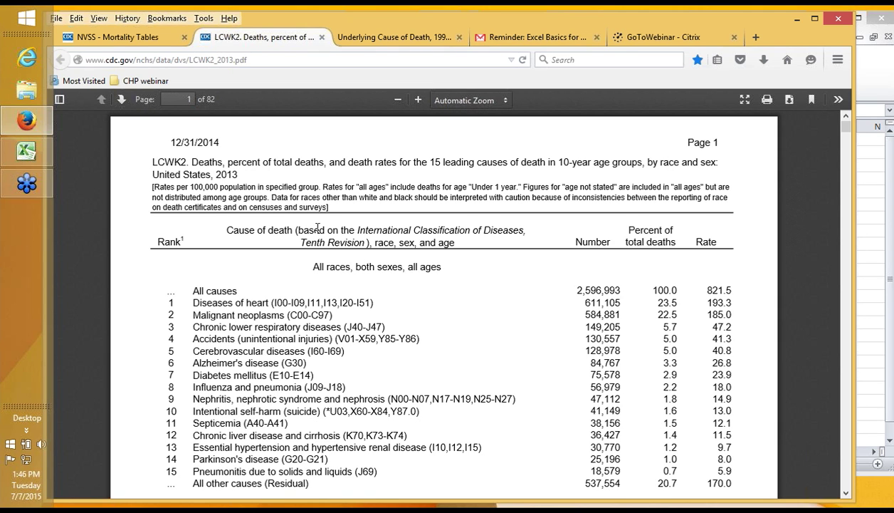
Step: Highlight the column headings from Rank to Rate in the LCWK2 table for review, and clear the selection
left_click_drag(176, 230, 675, 239)
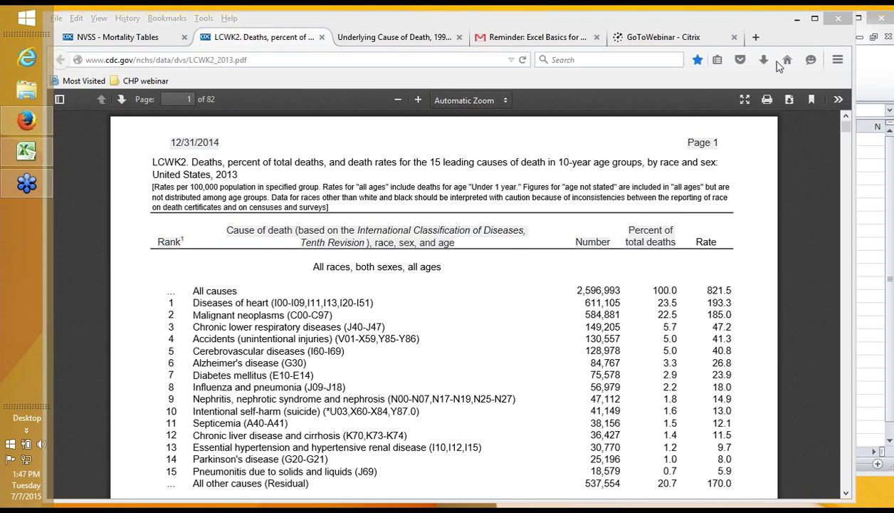
left_click(701, 237)
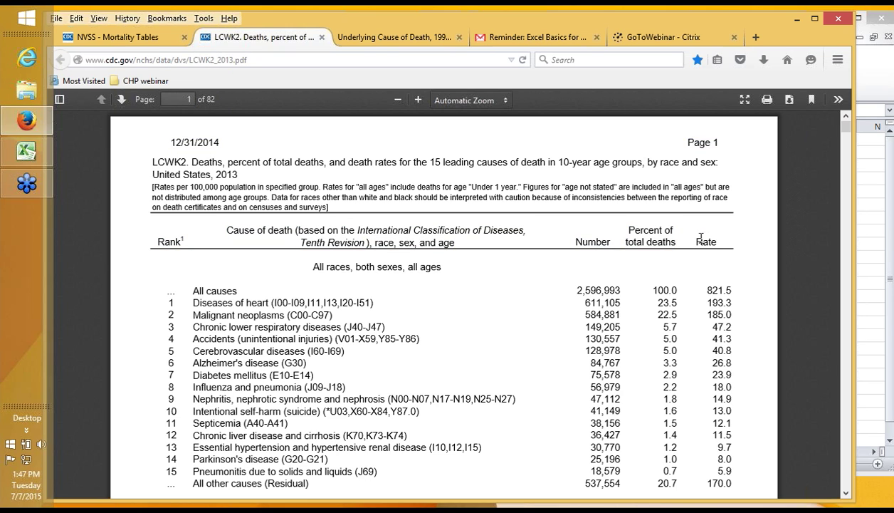
left_click_drag(702, 239, 738, 250)
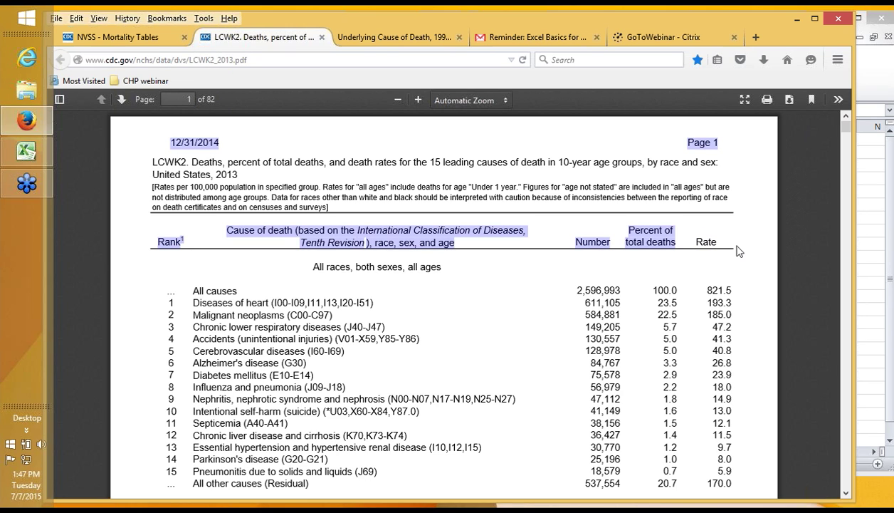
left_click(735, 246)
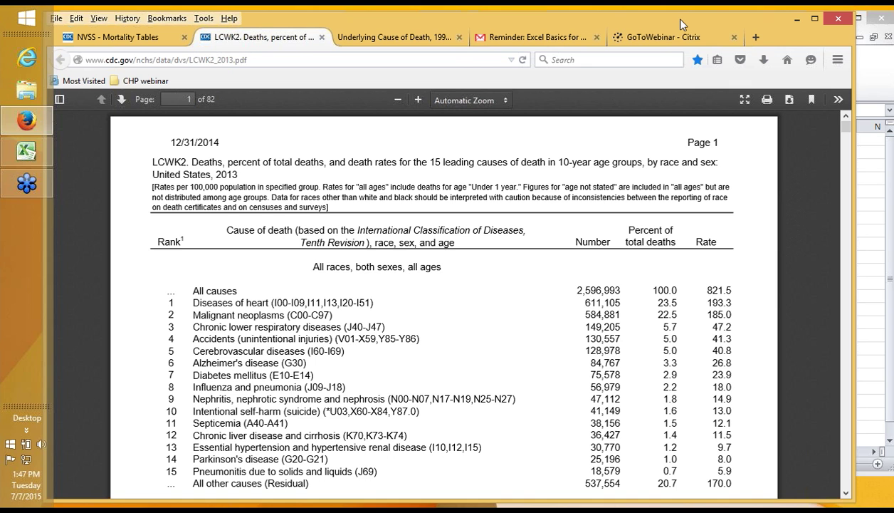
Step: Switch from Firefox to the CHFWebinar workbook in Excel and reposition its window
left_click_drag(680, 25, 619, 27)
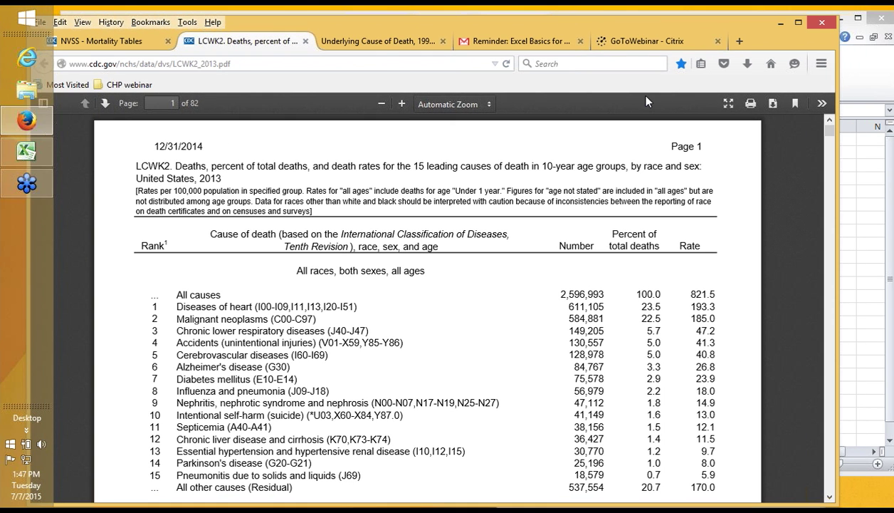
key("alt+Tab")
key("alt+Tab")
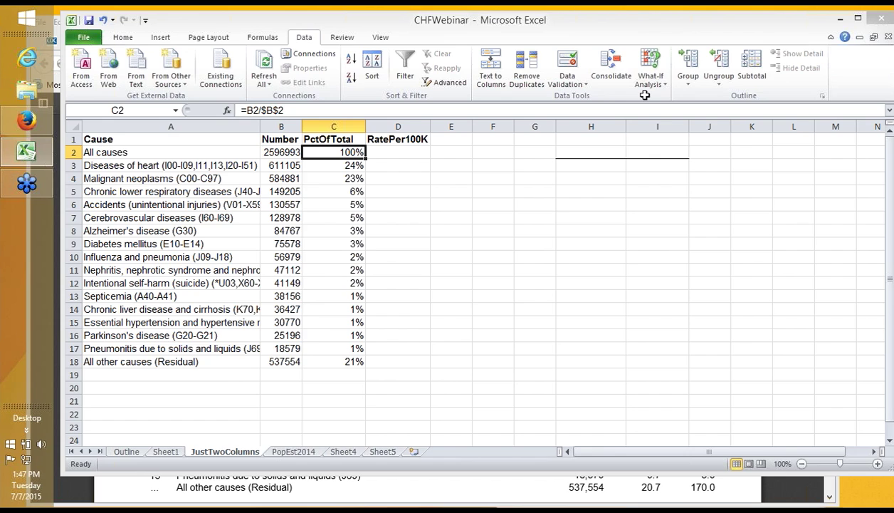
left_click(562, 153)
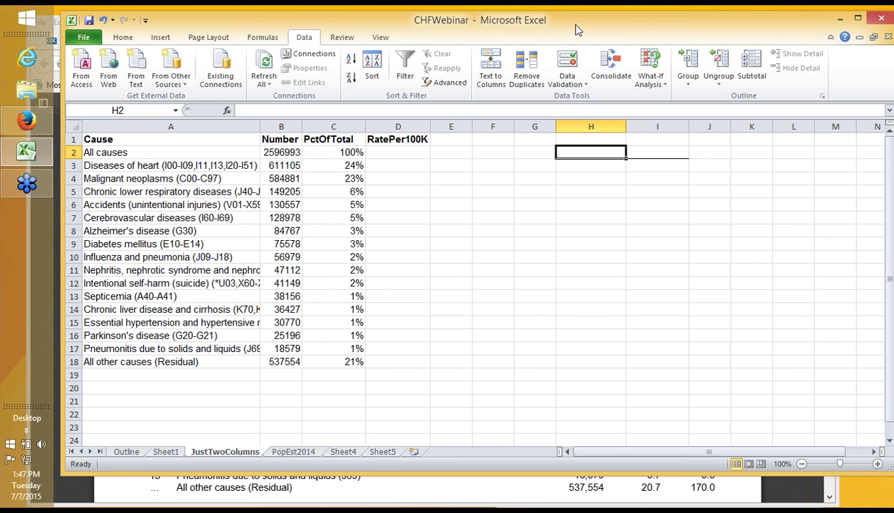
mouse_move(576, 25)
left_mouse_down()
mouse_move(594, 40)
mouse_move(592, 33)
left_mouse_up()
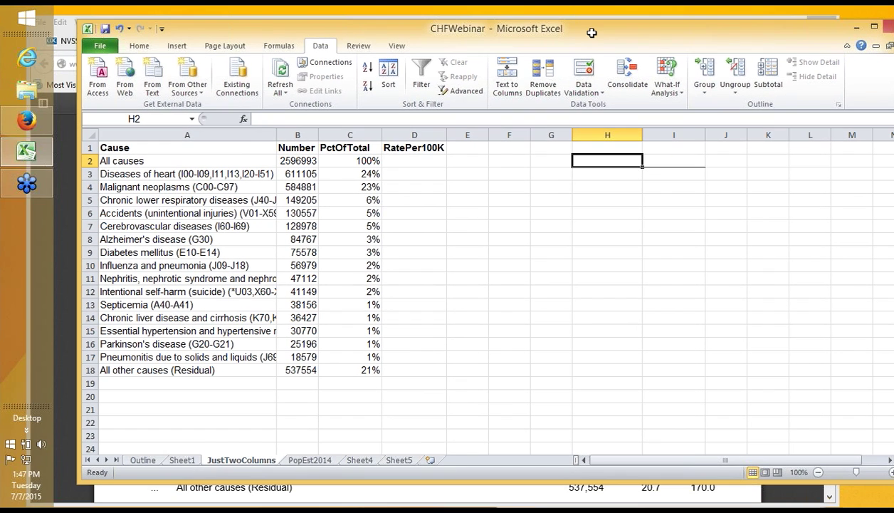
Step: Clear the PctOfTotal formulas from C3 to C18, keeping only the one in the All causes row
left_click(333, 162)
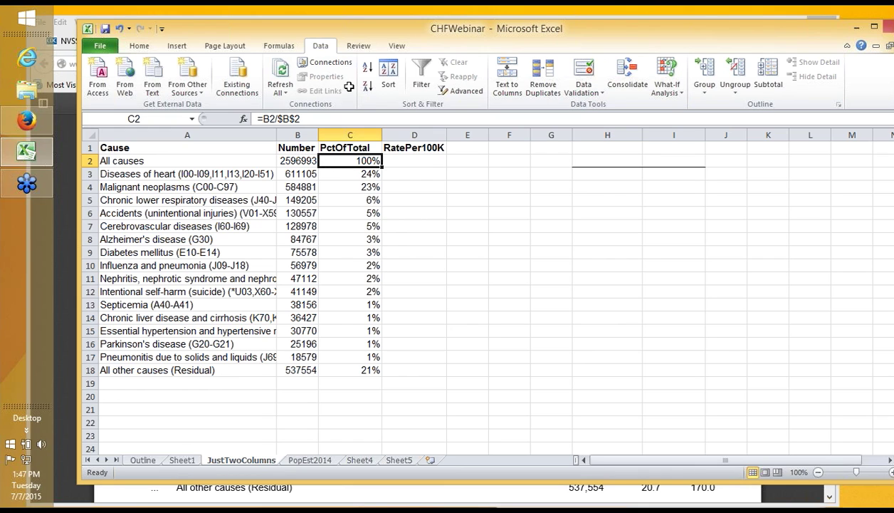
key("Down")
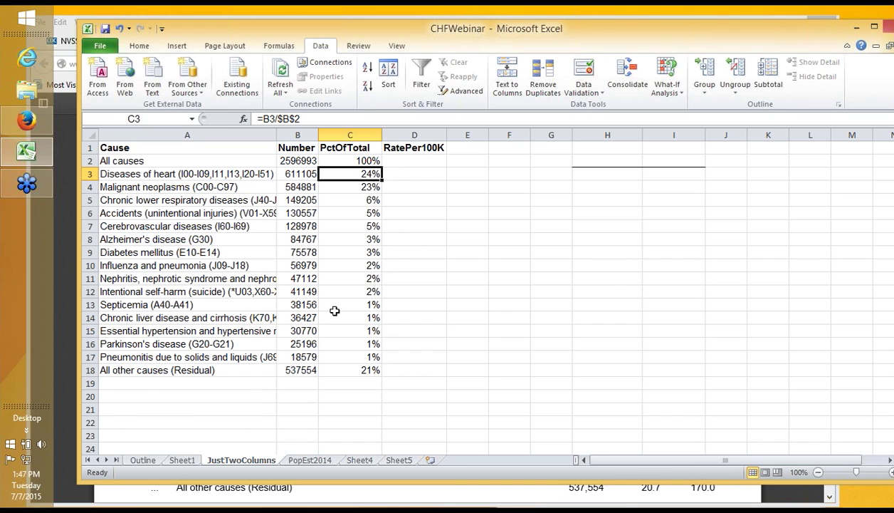
key("shift+Down")
key("shift+Down")
key("shift+Down")
key("shift+Down")
key("shift+Down")
key("shift+Down")
key("shift+Down")
key("shift+Down")
key("shift+Down")
key("shift+Down")
key("shift+Down")
key("shift+Down")
key("shift+Down")
key("shift+Down")
key("shift+Down")
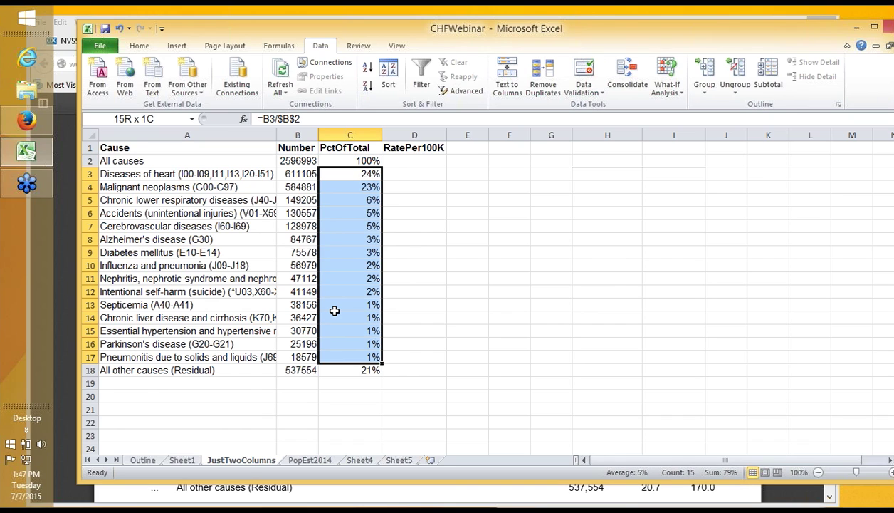
key("Delete")
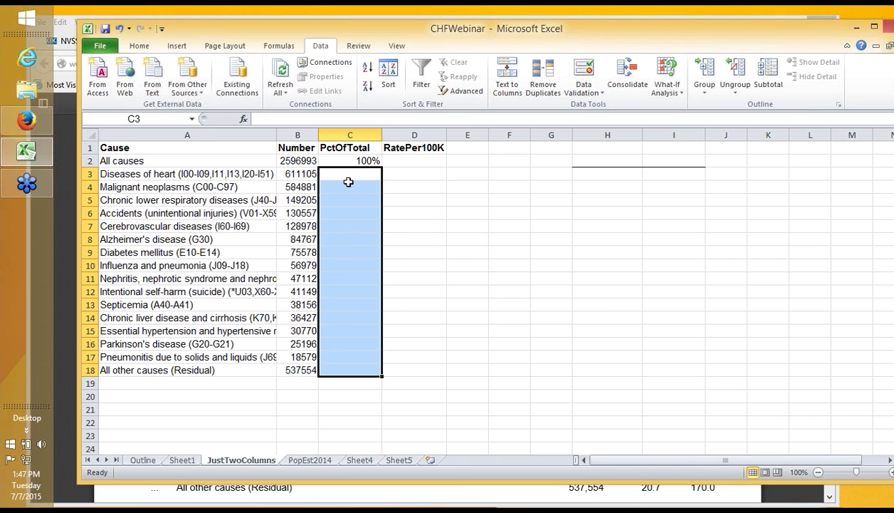
Step: Change the All causes formula in C2 to use relative references only, =B2/B2
left_click(323, 160)
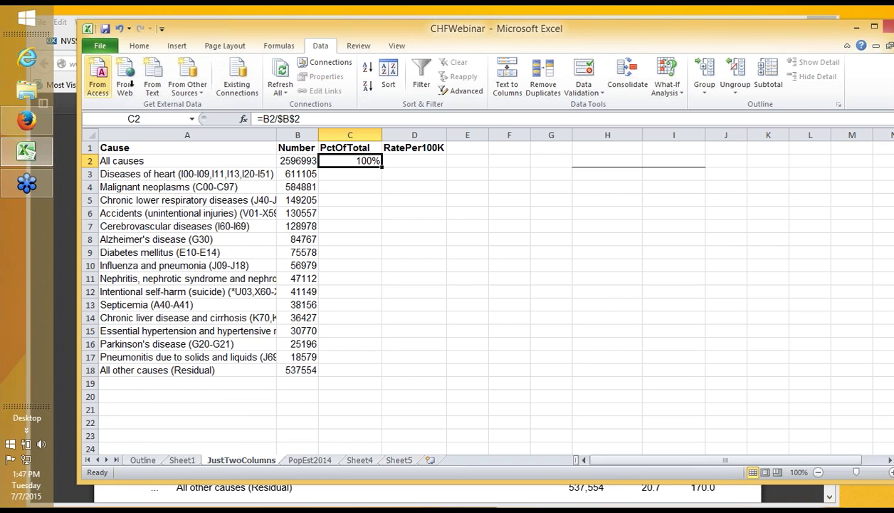
left_click(279, 120)
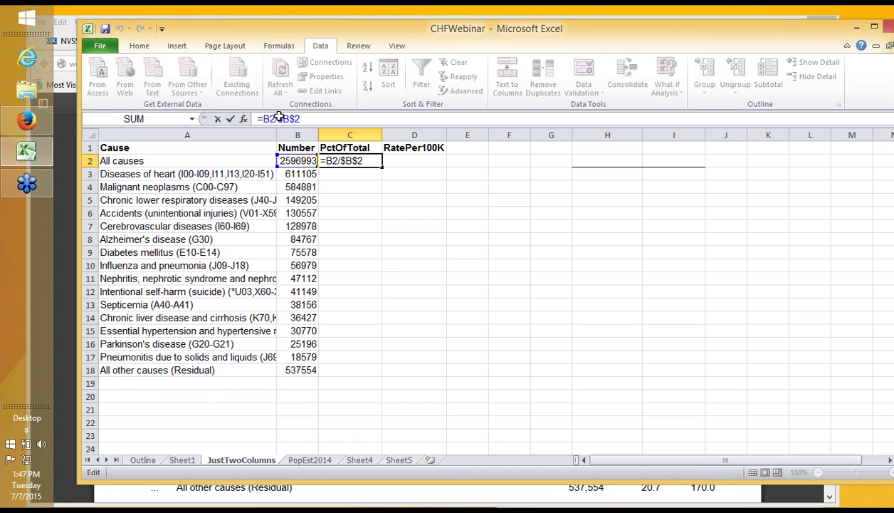
type("B2")
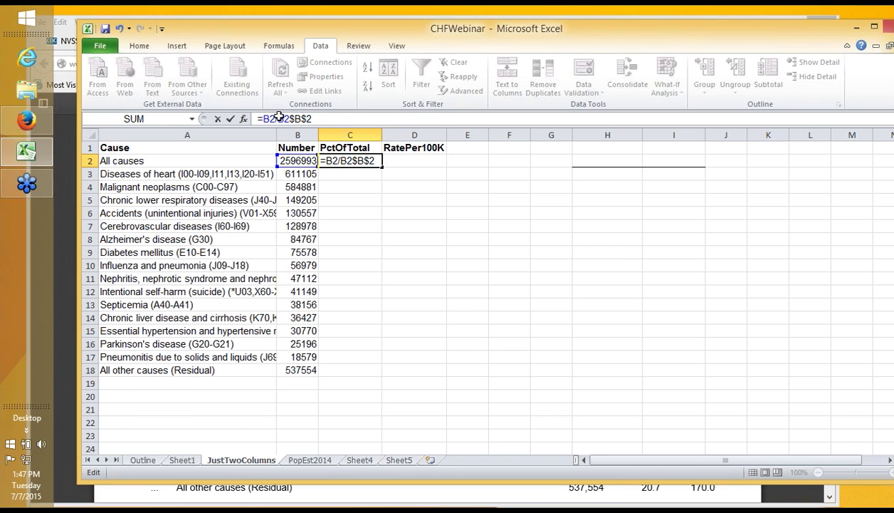
key("Delete")
key("Delete")
key("Delete")
key("Delete")
key("BackSpace")
key("Return")
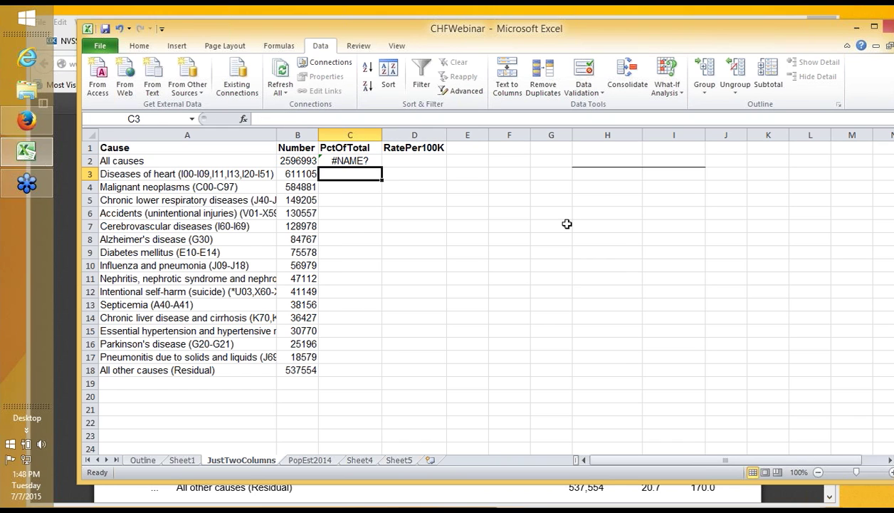
double_click(353, 165)
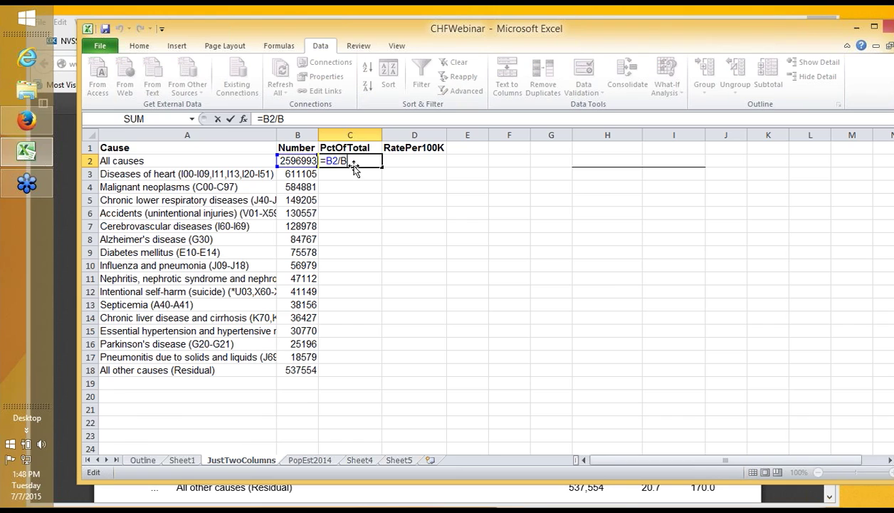
left_click(345, 121)
type("2")
key("Return")
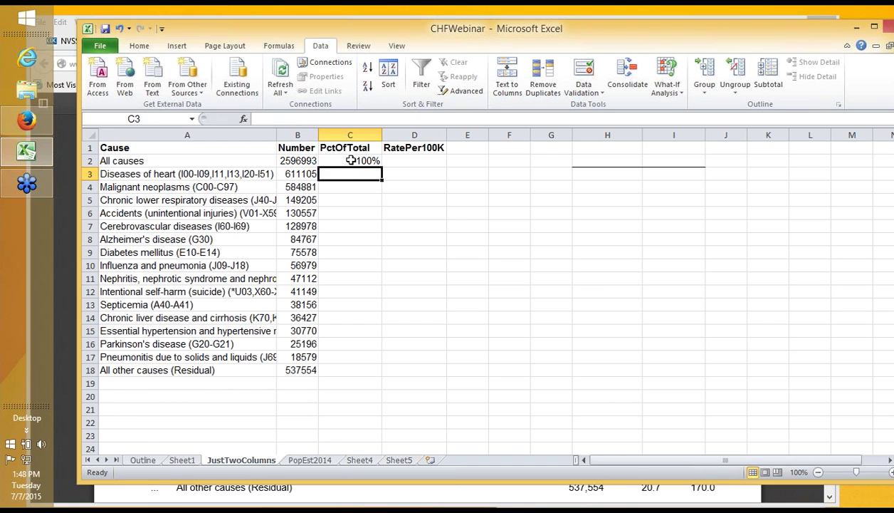
Step: Fill the C2 formula down the PctOfTotal column to C18 and open the formula in C7 to check its references
left_click(351, 160)
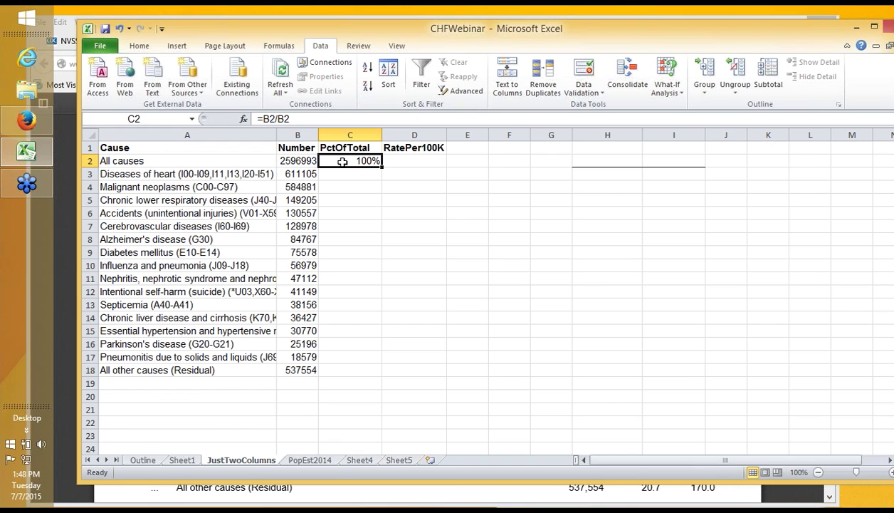
left_click(299, 162)
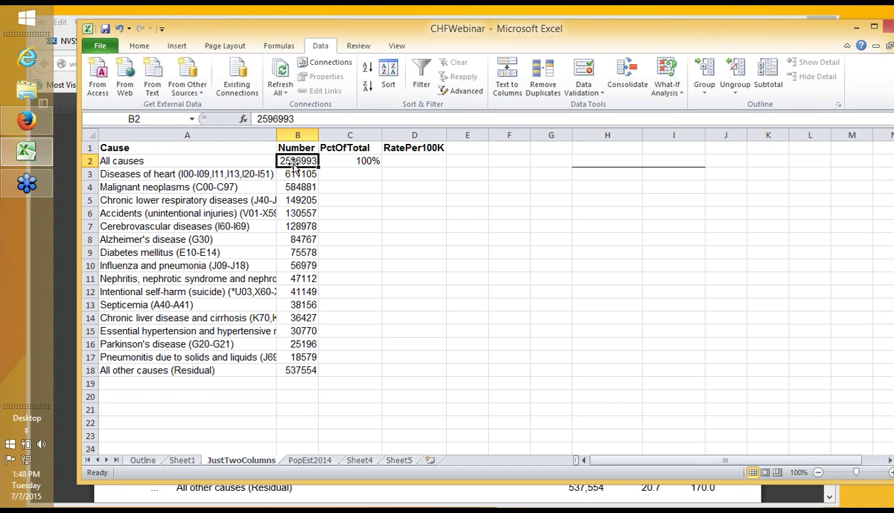
left_click(335, 160)
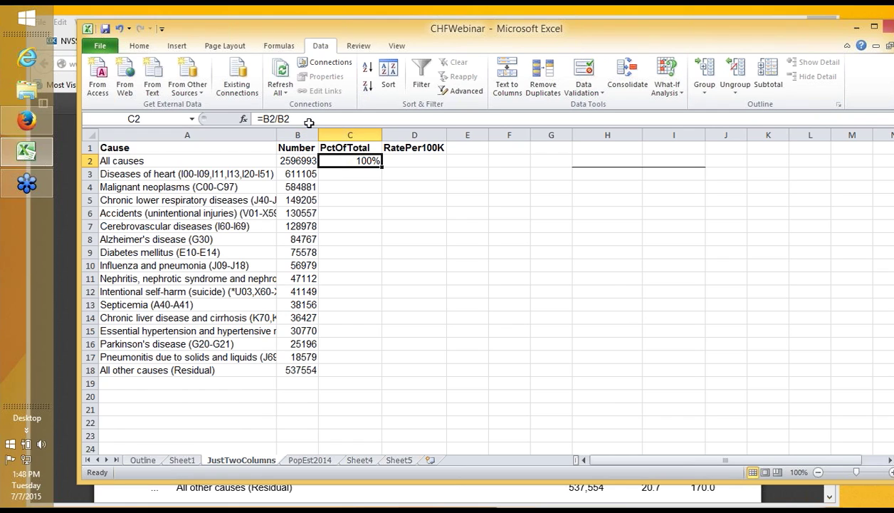
double_click(381, 166)
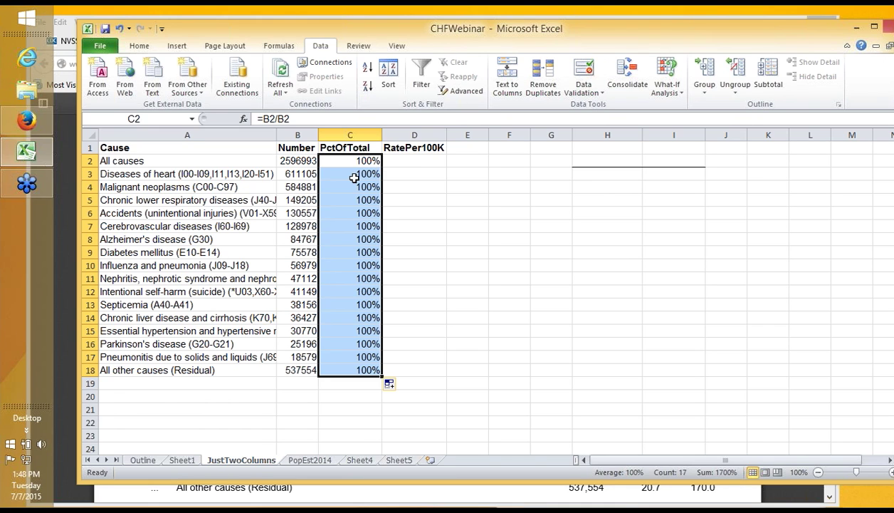
key("ctrl+Down")
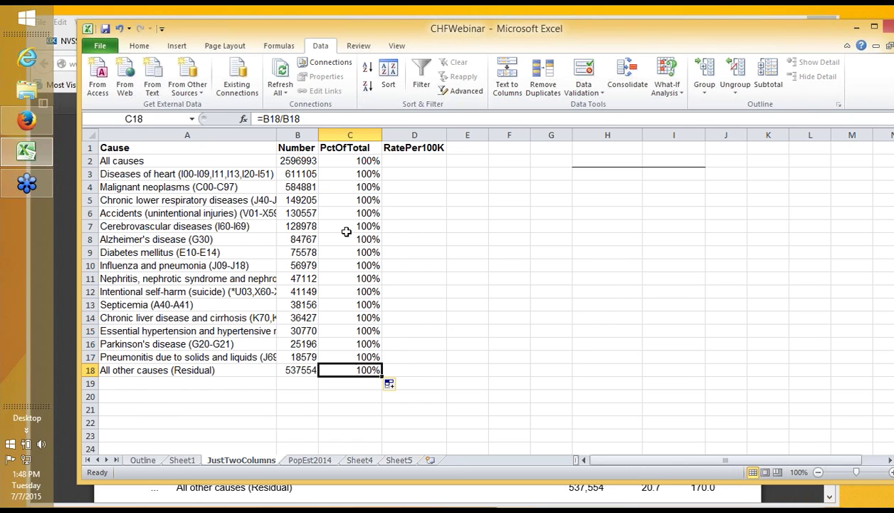
double_click(349, 228)
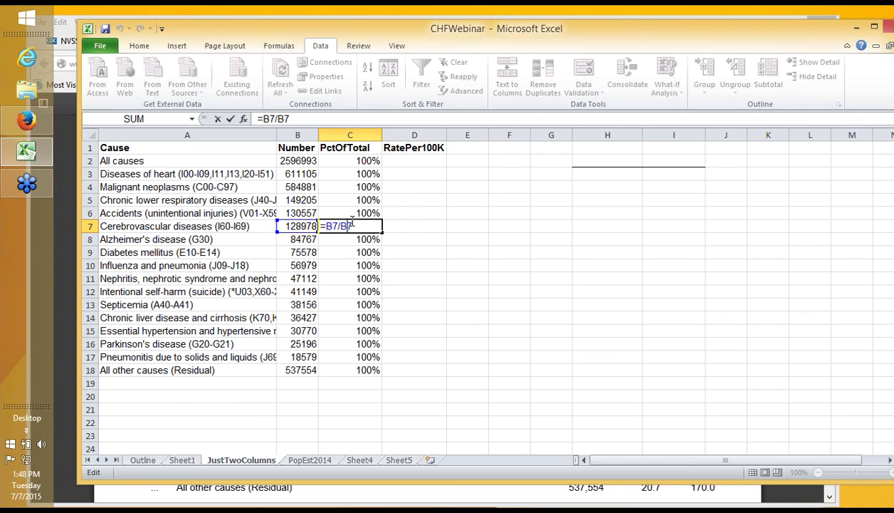
Step: Clear the all-relative PctOfTotal formulas from C3 to C18, leaving the All causes formula in place
left_click(336, 158)
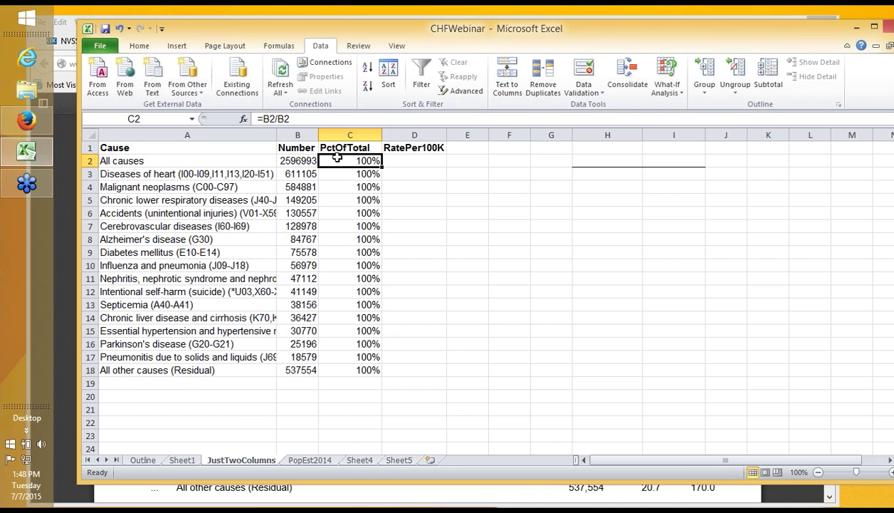
left_click_drag(306, 174, 299, 240)
left_click(299, 161)
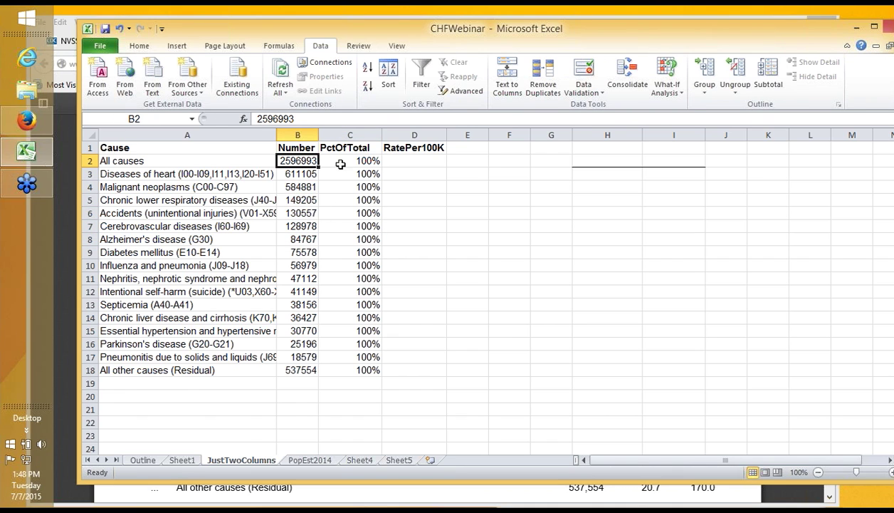
left_click_drag(350, 178, 349, 369)
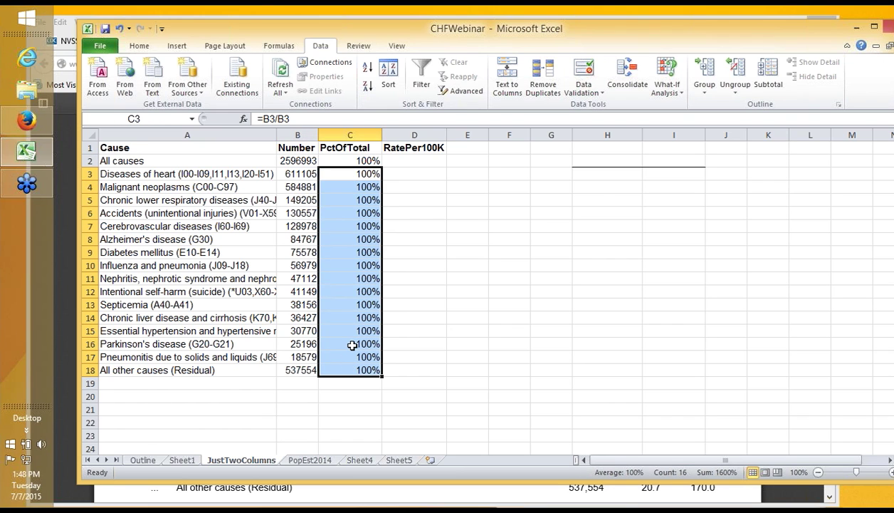
key("Delete")
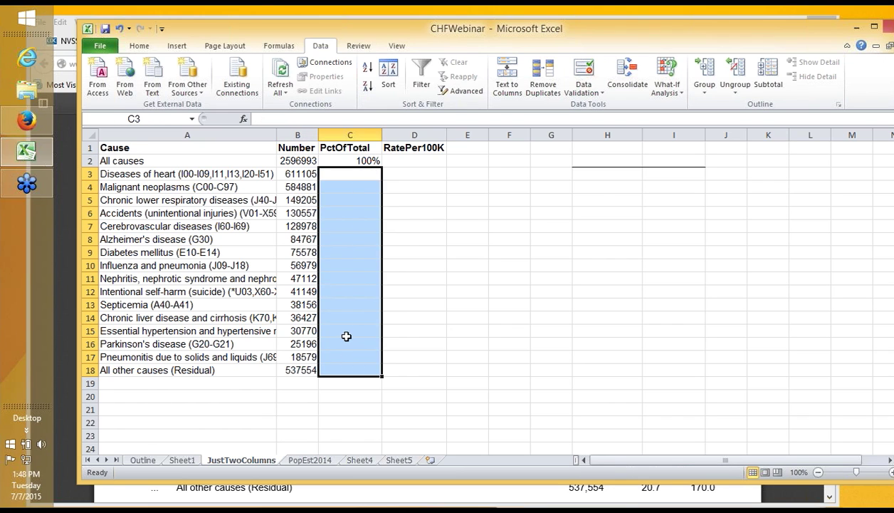
Step: Enter the formula =B3/B2 in C3 to calculate the heart disease share of all deaths
left_click(351, 176)
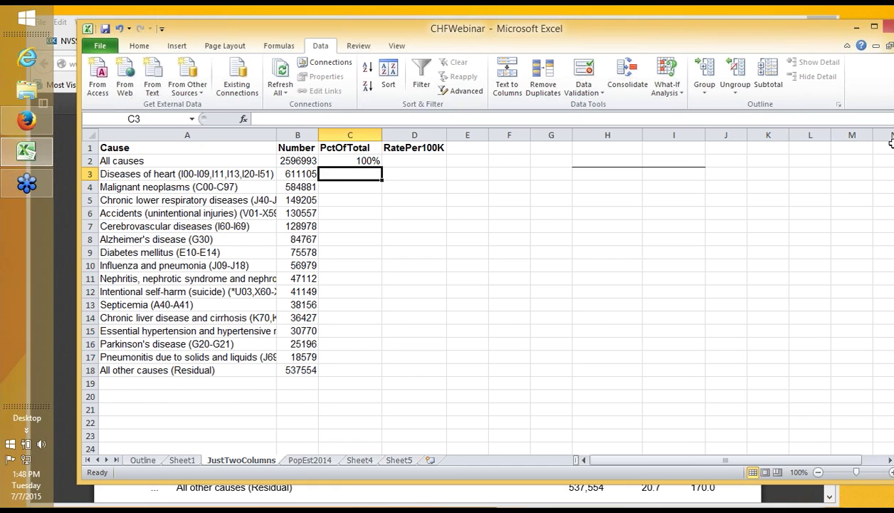
type("=")
key("Left")
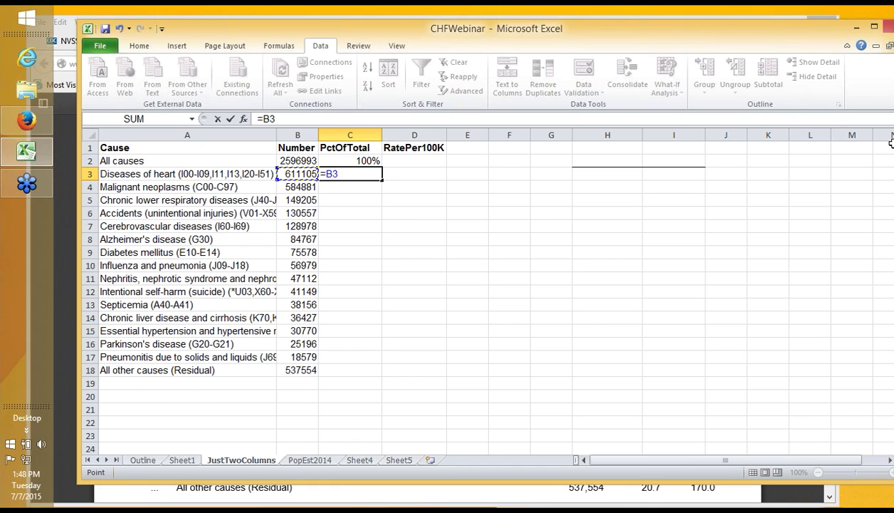
type("/B2")
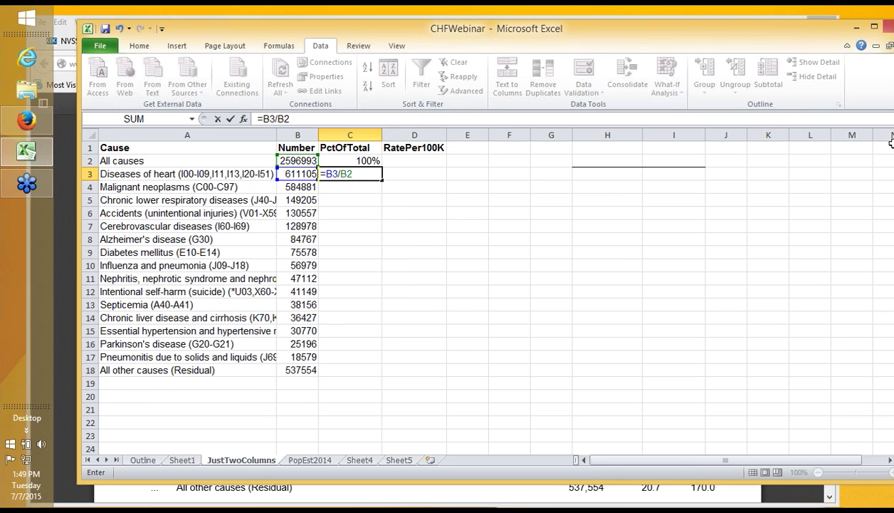
key("Return")
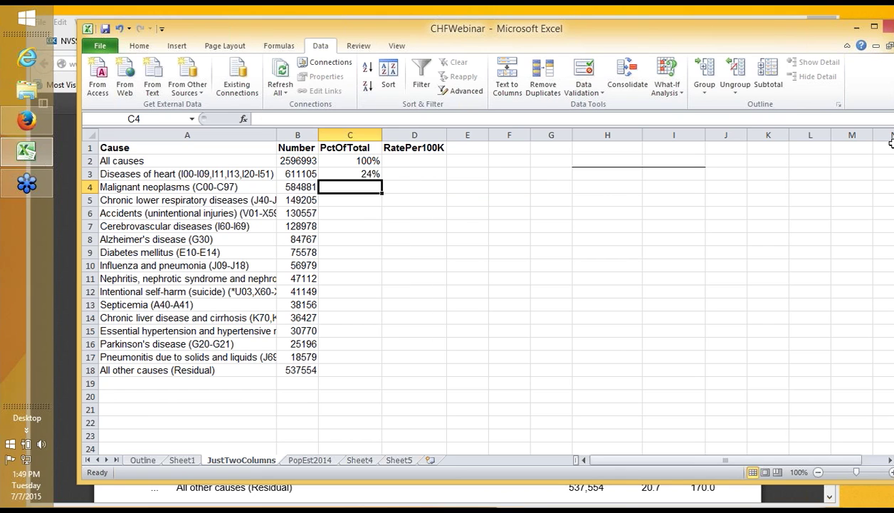
Step: Enter the formula =B4/B2 in C4 to calculate the malignant neoplasms share of all deaths
type("=")
key("Left")
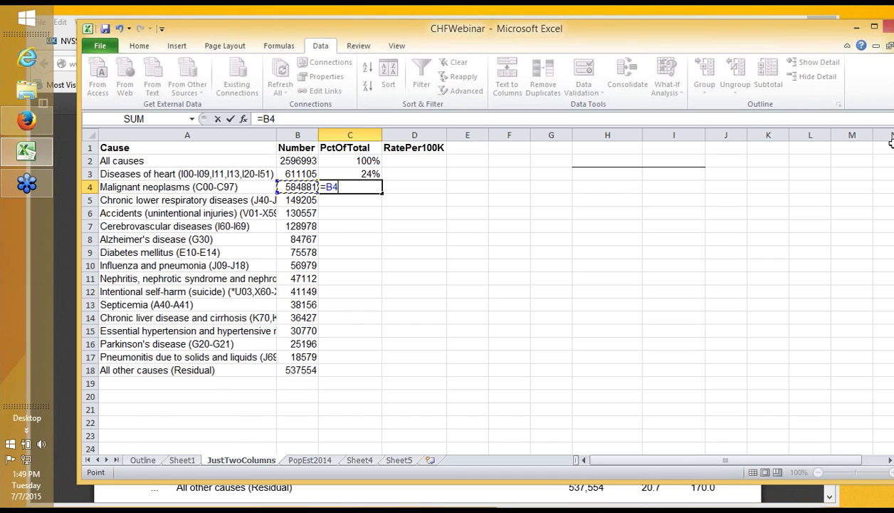
type("/B")
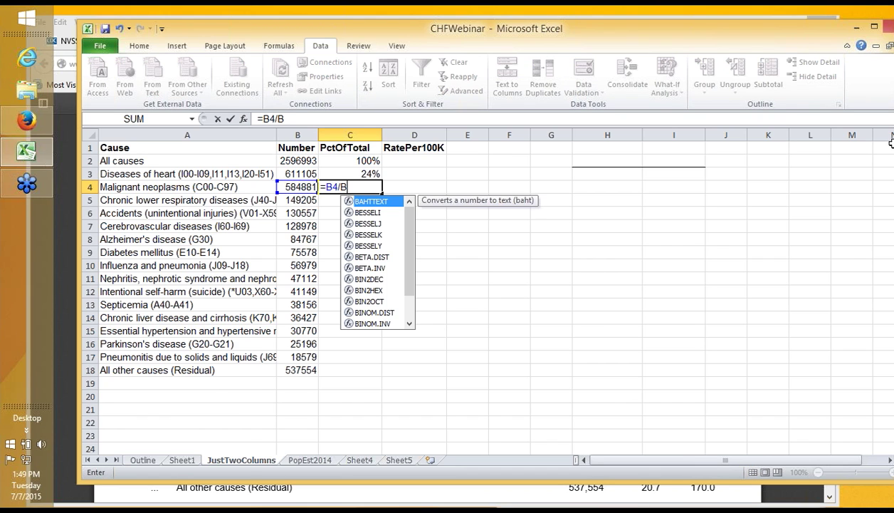
type("2")
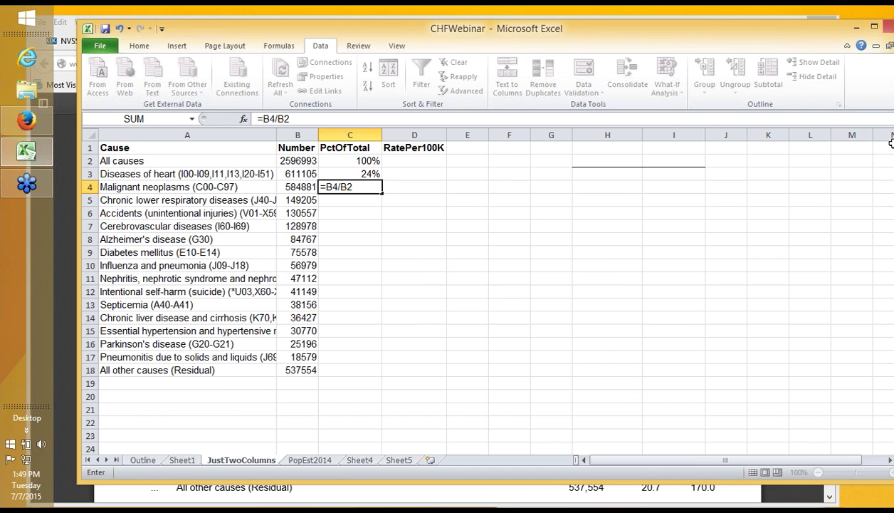
key("Return")
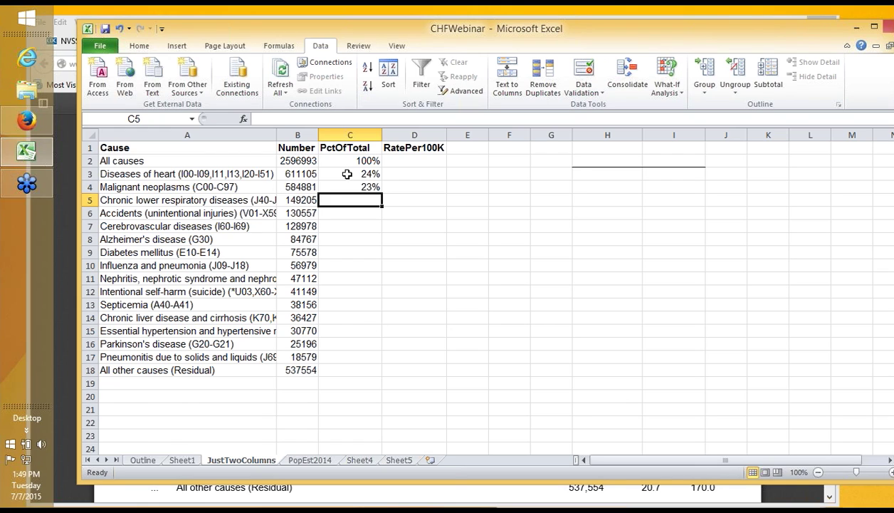
Step: Clear the formulas in C3 and C4, and change the All causes formula in C2 to =B2/$B$2
left_click_drag(347, 174, 353, 185)
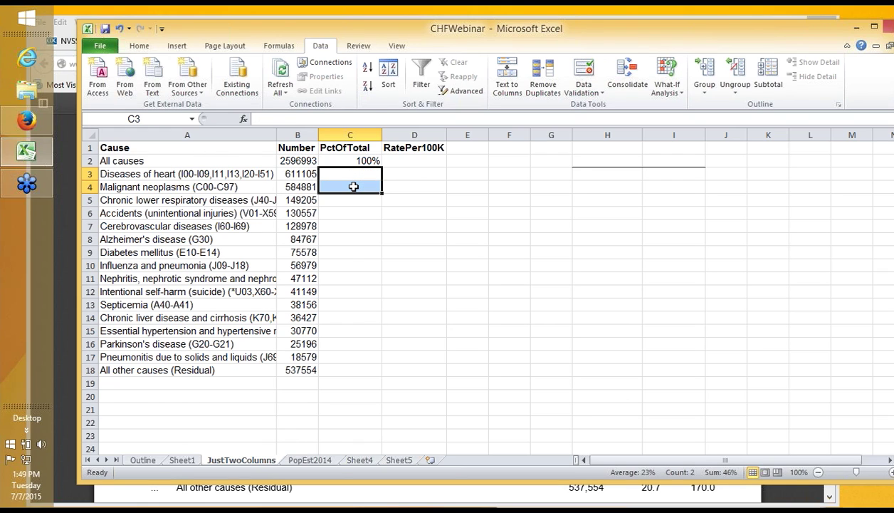
left_click(349, 160)
double_click(348, 161)
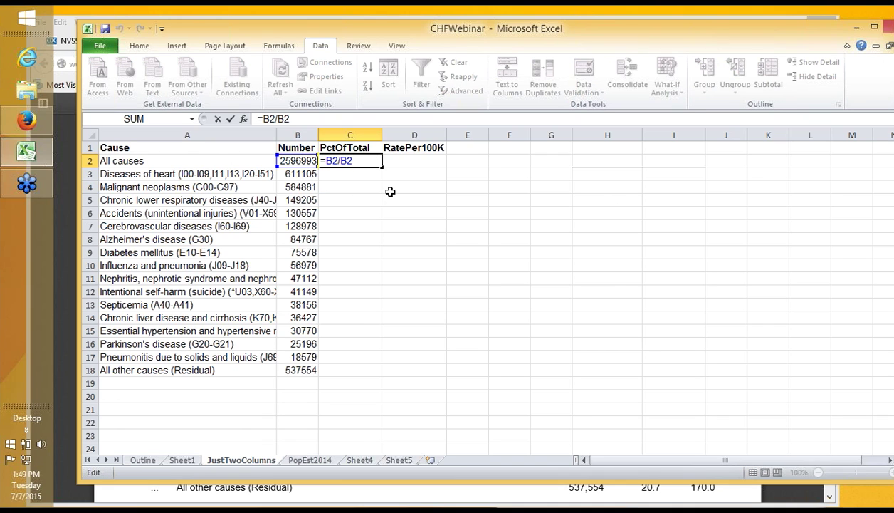
left_click(340, 161)
type("$")
key("Right")
type("$")
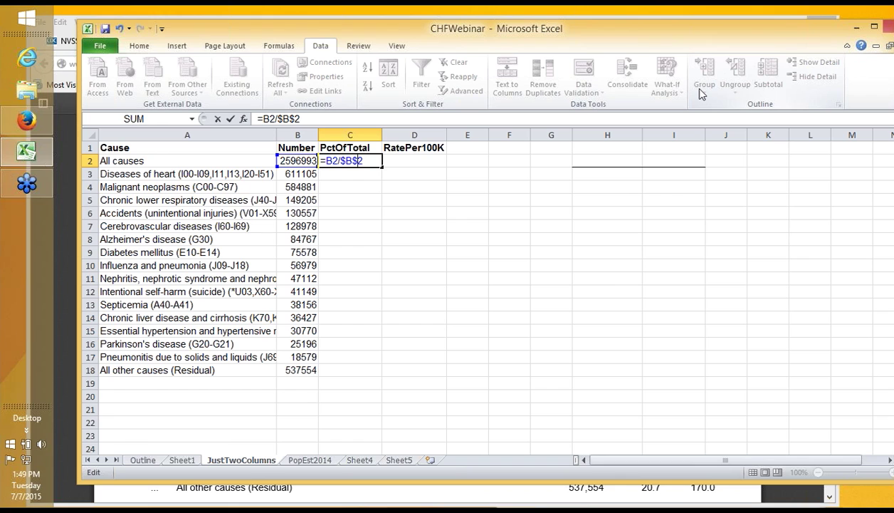
key("Return")
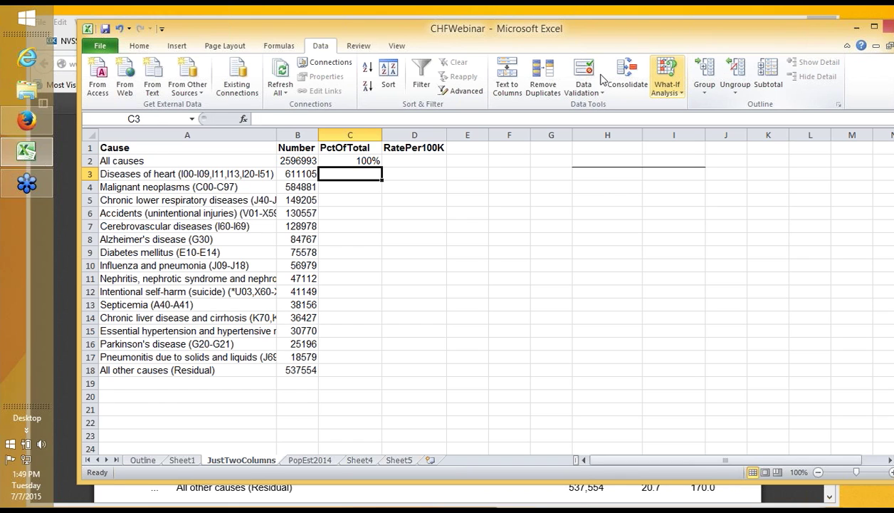
Step: Fill the =B2/$B$2 formula from C2 down the PctOfTotal column to C18
left_click(286, 172)
left_click(294, 199)
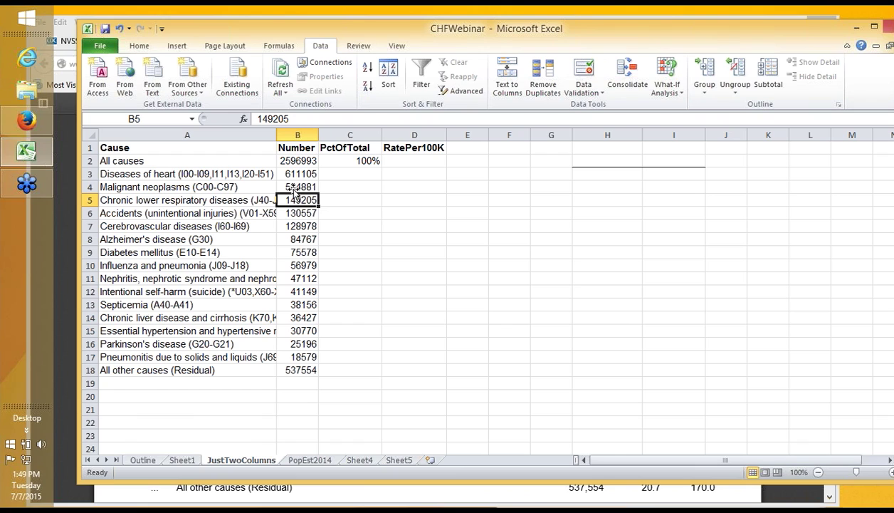
left_click(293, 213)
left_click(301, 160)
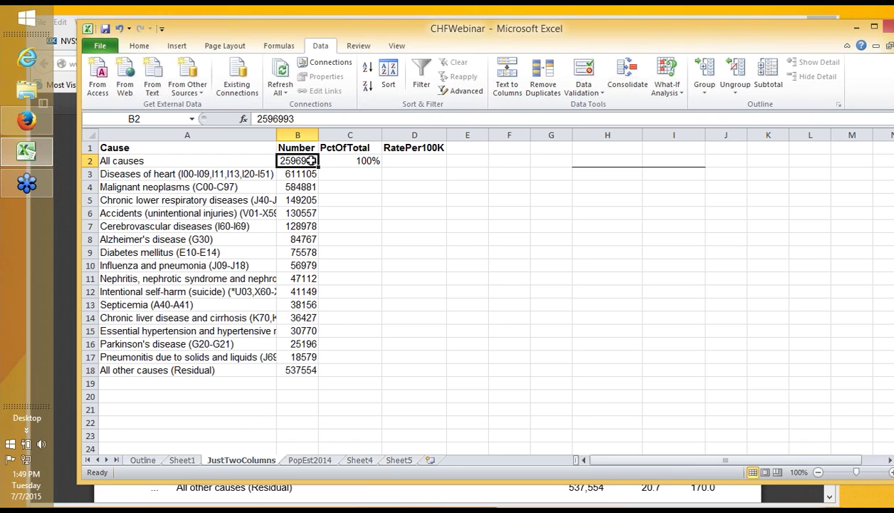
left_click(363, 162)
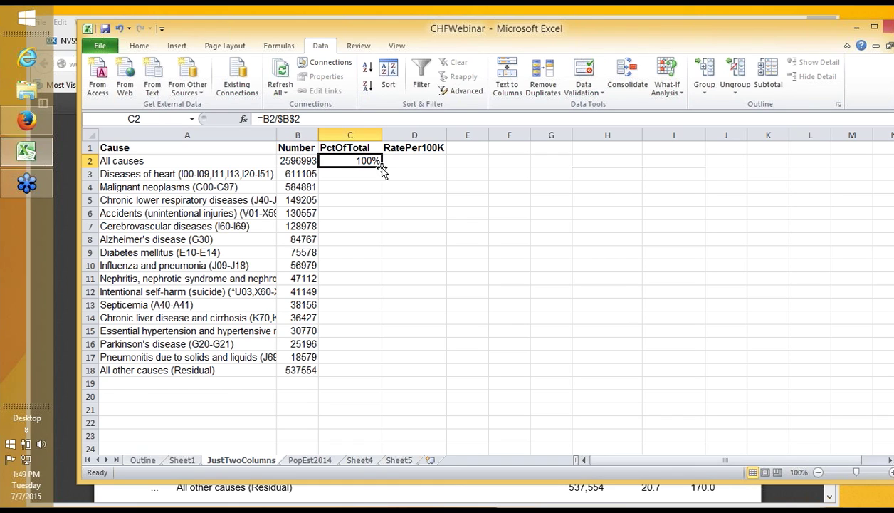
double_click(381, 168)
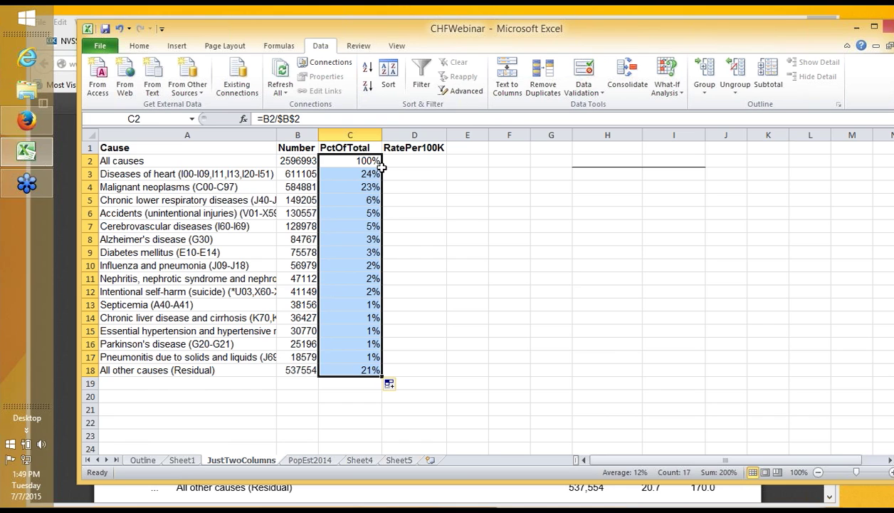
Step: Examine the filled formulas in C15, C3, C11 and C18 to compare their relative and absolute references
left_click(361, 333)
double_click(361, 334)
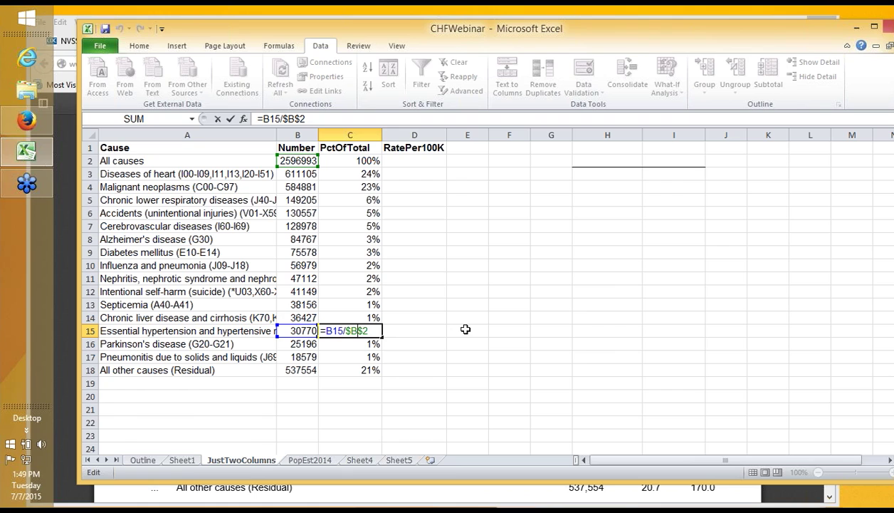
key("ctrl+Return")
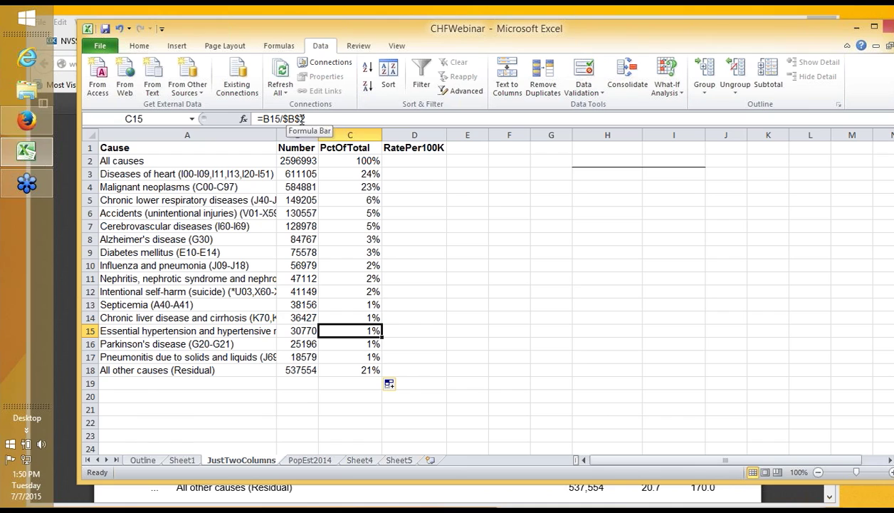
left_click(330, 161)
key("Down")
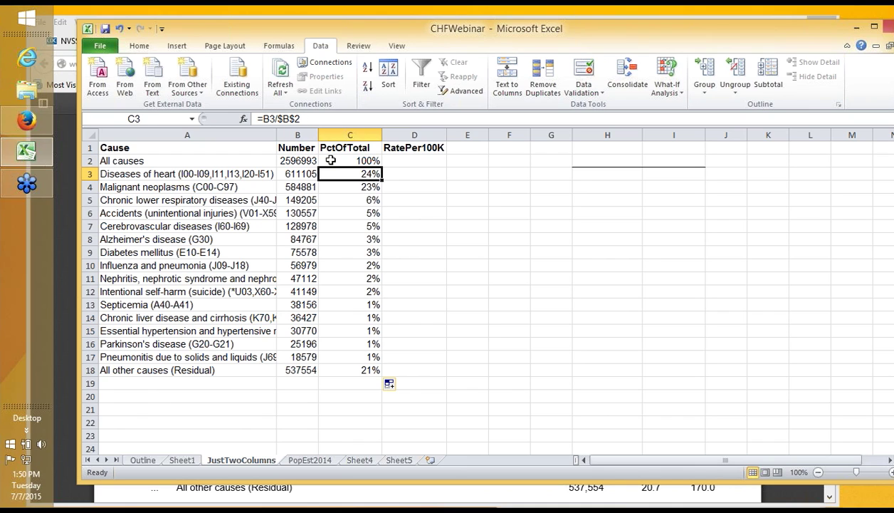
left_click(317, 120)
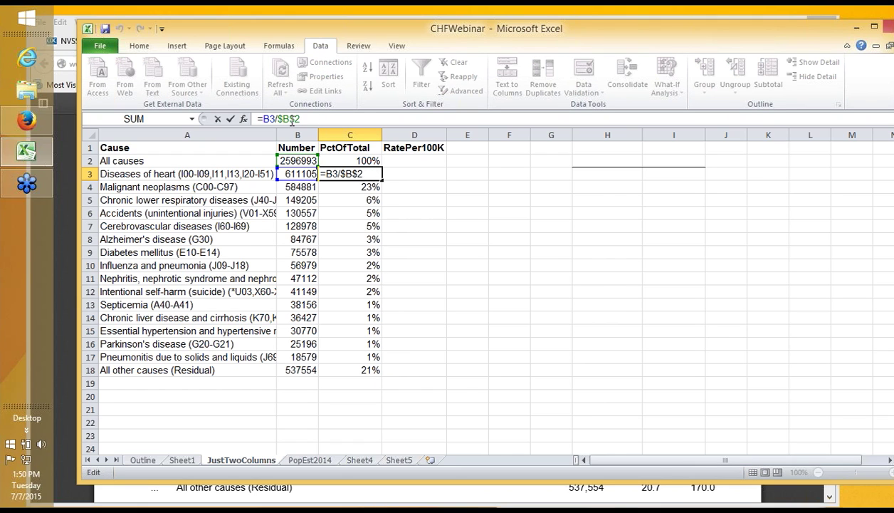
key("ctrl+Return")
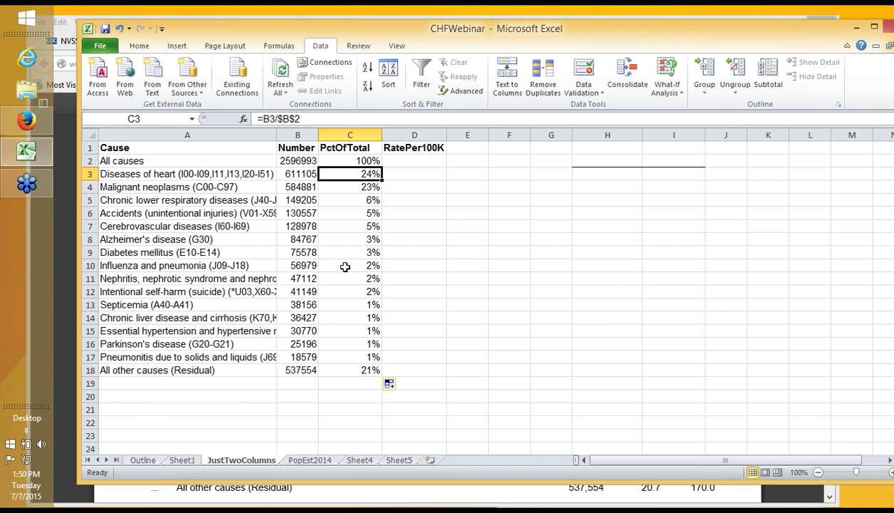
left_click(356, 279)
double_click(356, 279)
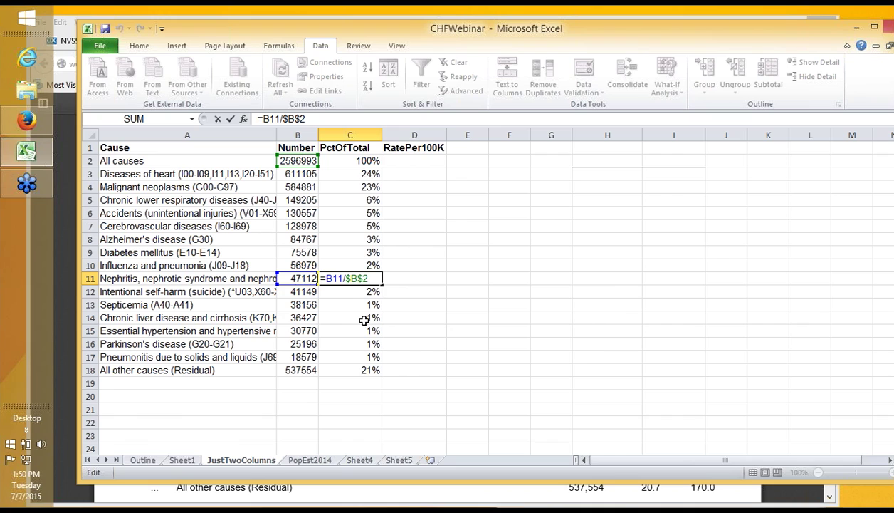
left_click(366, 369)
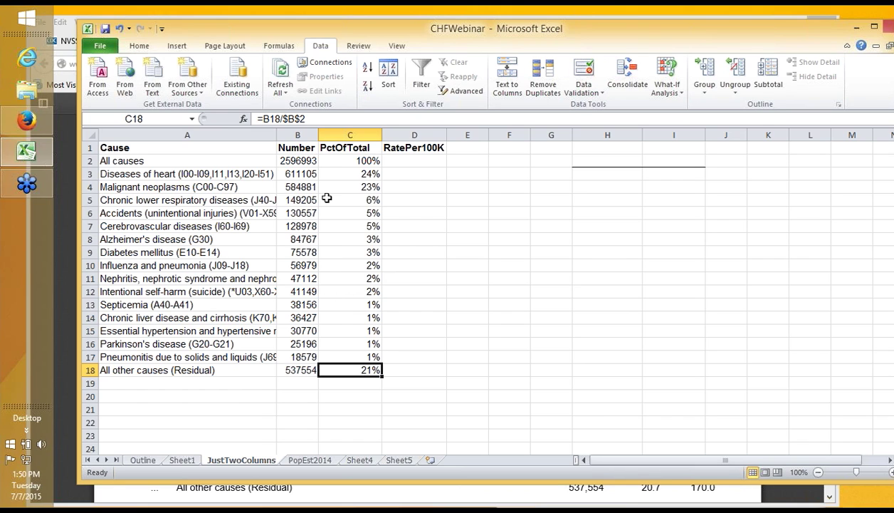
Step: Clear the filled percentages from C3 to C18 and select the All causes formula in C2
left_click(339, 160)
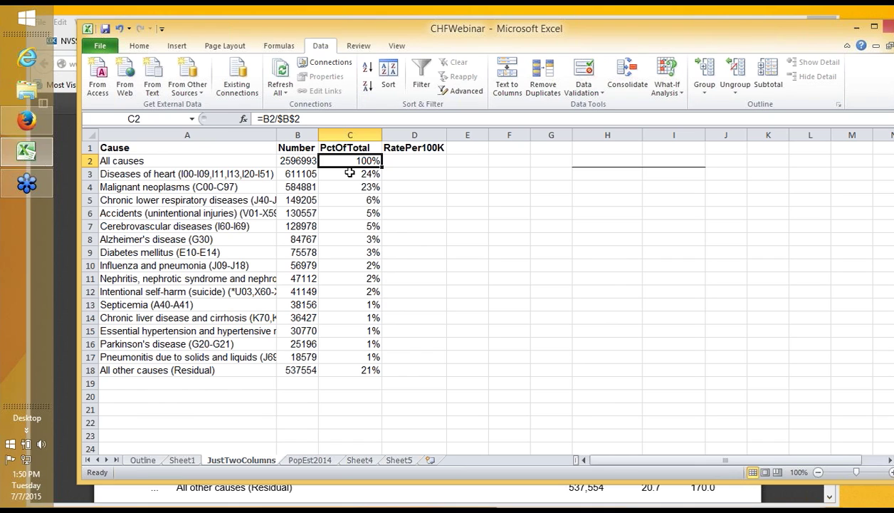
left_click_drag(350, 172, 354, 368)
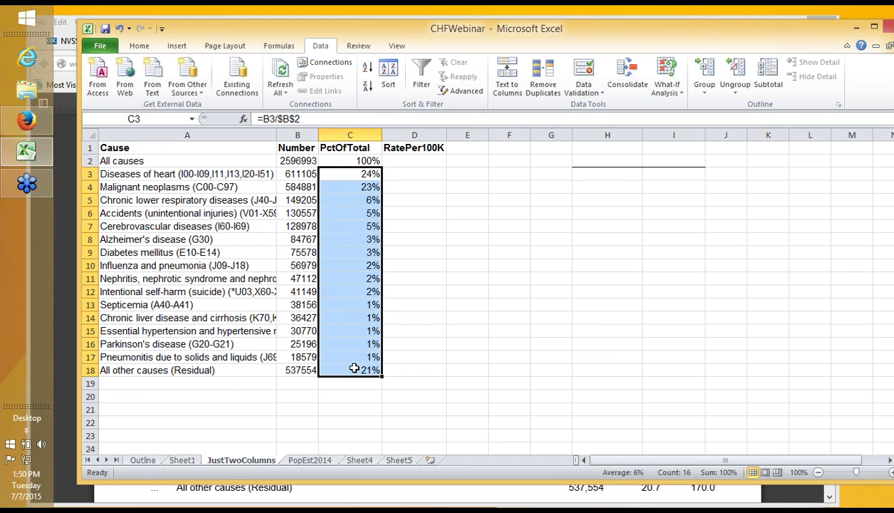
key("Delete")
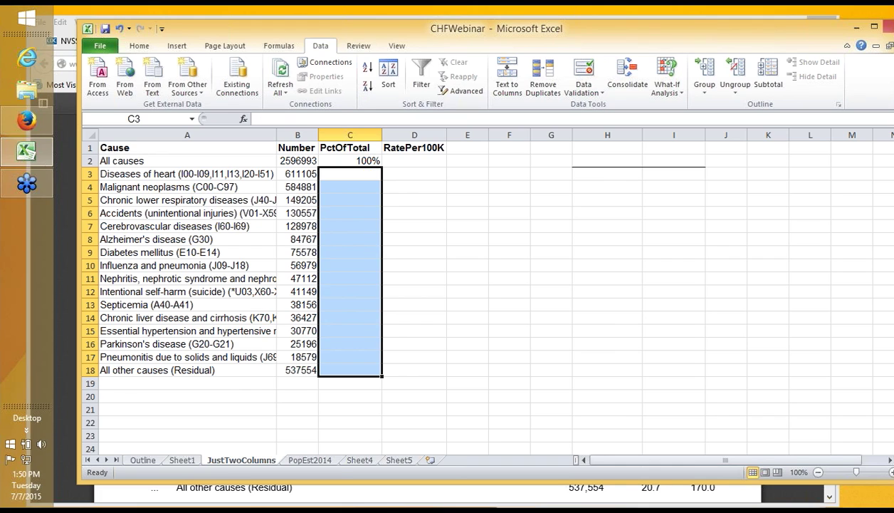
left_click(356, 161)
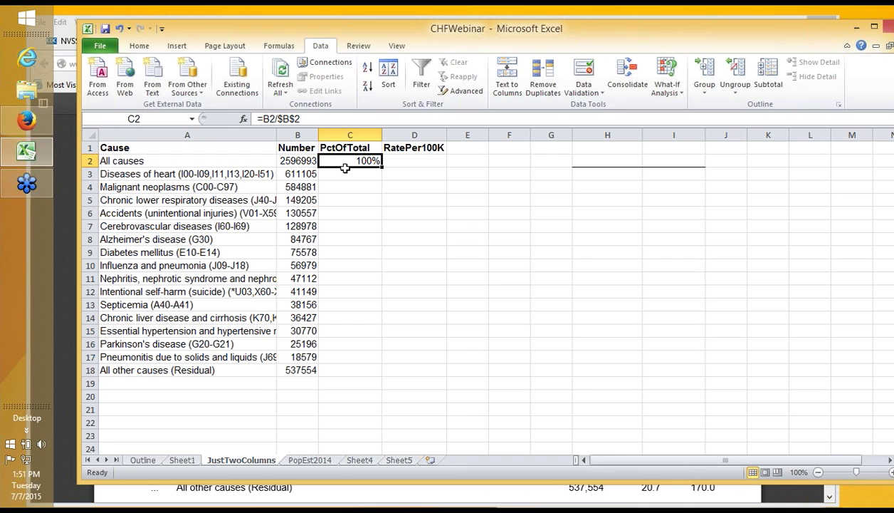
left_click_drag(344, 168, 345, 366)
left_click_drag(332, 163, 339, 200)
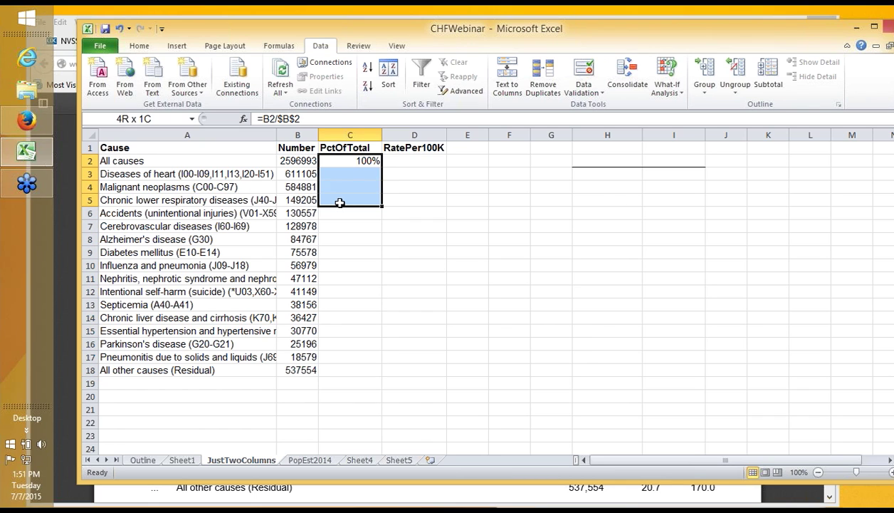
left_click(339, 200)
left_click(337, 161)
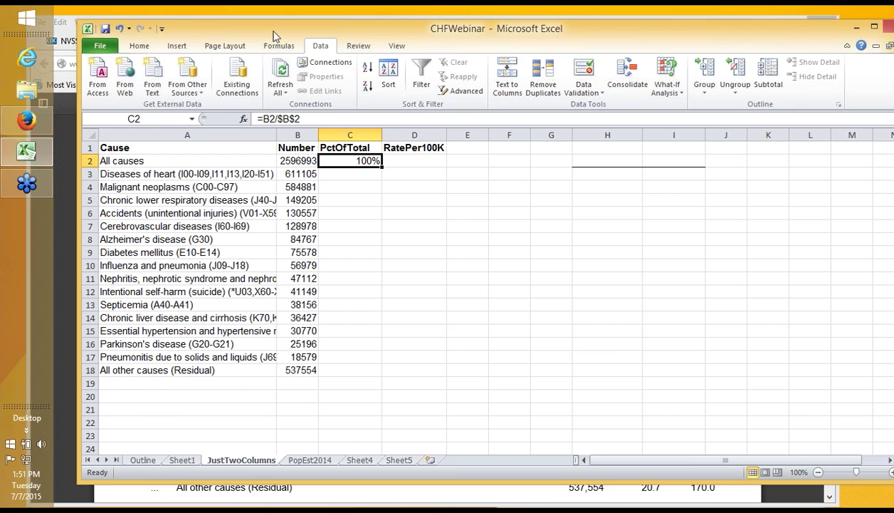
Step: Fill the PctOfTotal formula from C2 down to C7
left_click(397, 47)
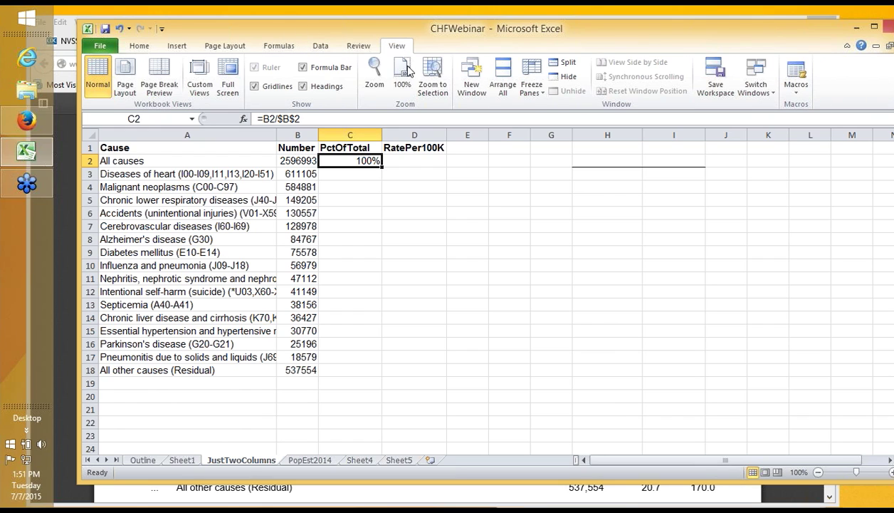
left_click(373, 76)
left_click(343, 195)
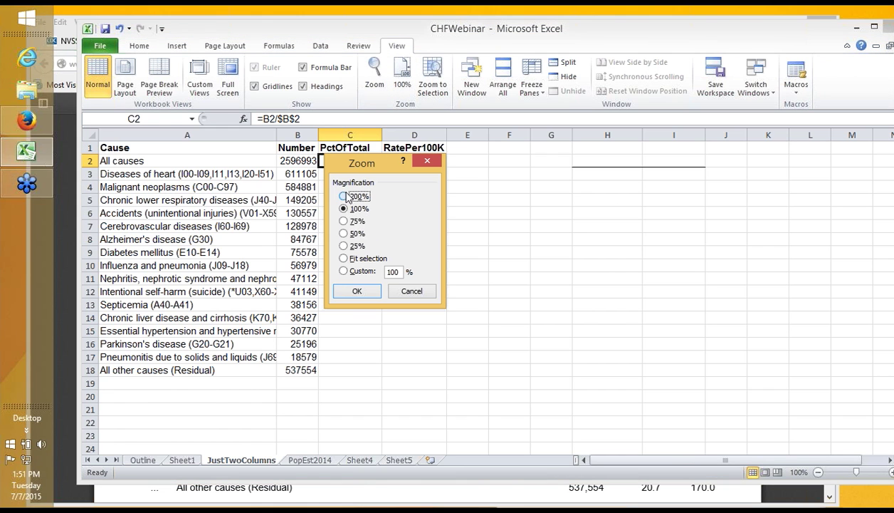
left_click(357, 291)
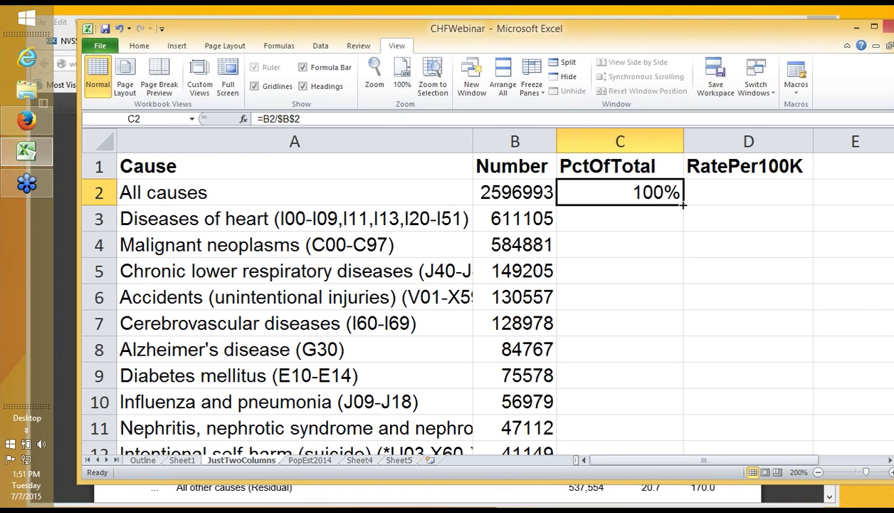
left_click_drag(682, 205, 682, 299)
left_click_drag(682, 307, 681, 340)
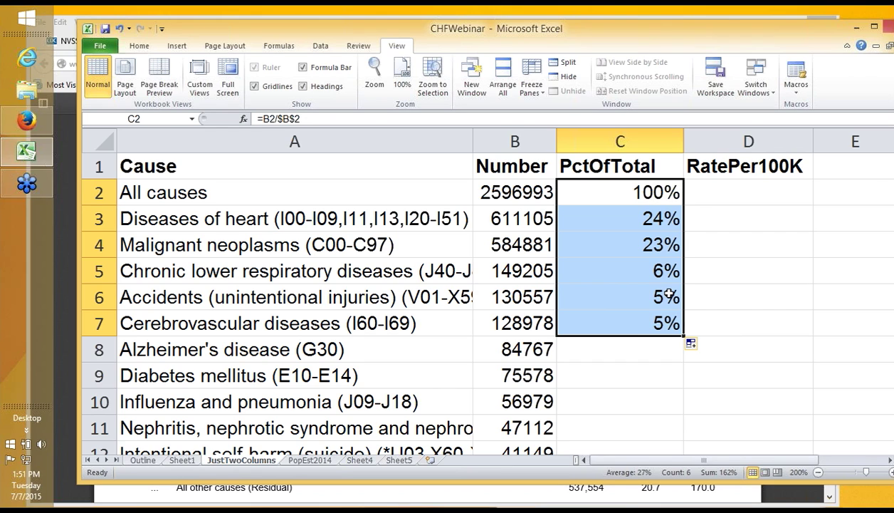
Step: Fill the remaining PctOfTotal cells from C7 down to C18 to match the adjacent Number column
left_click(652, 214)
left_click(672, 196)
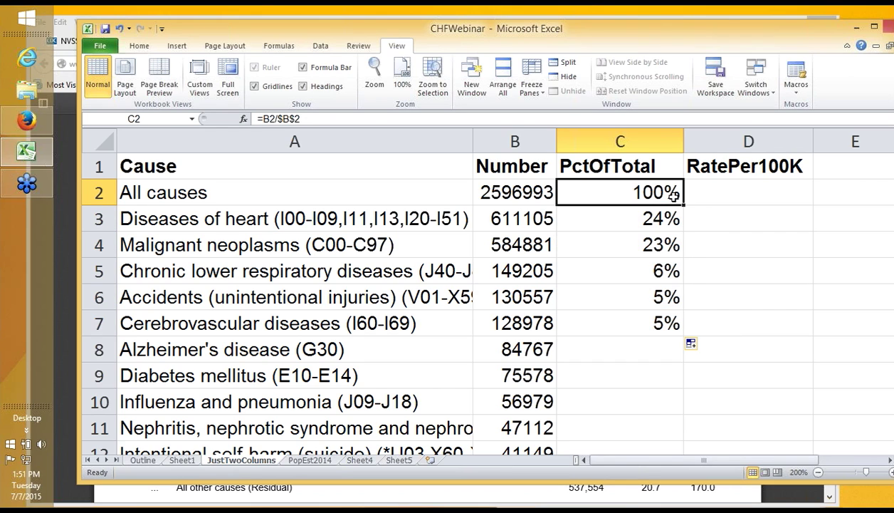
key("ctrl+shift+Down")
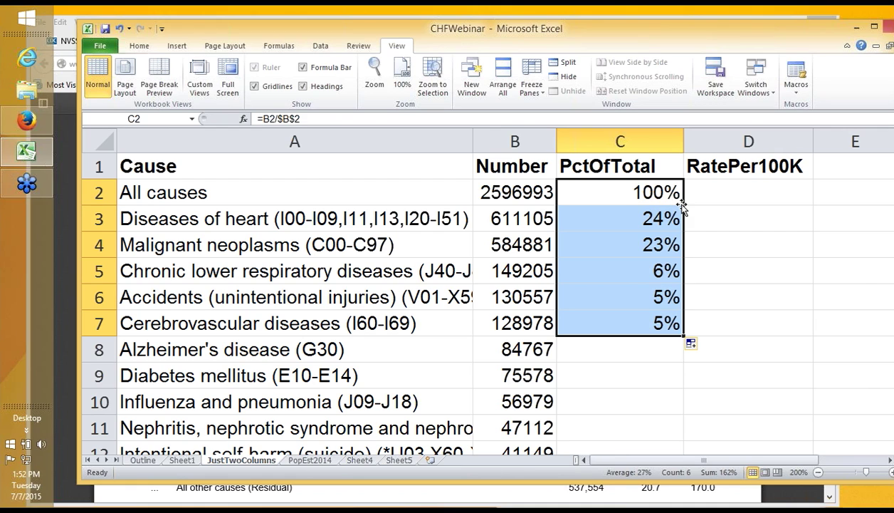
left_click(676, 322)
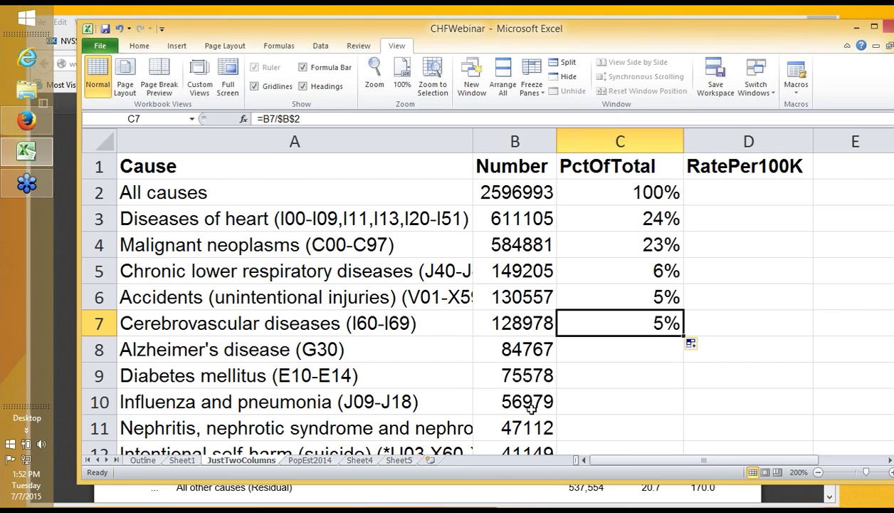
double_click(682, 339)
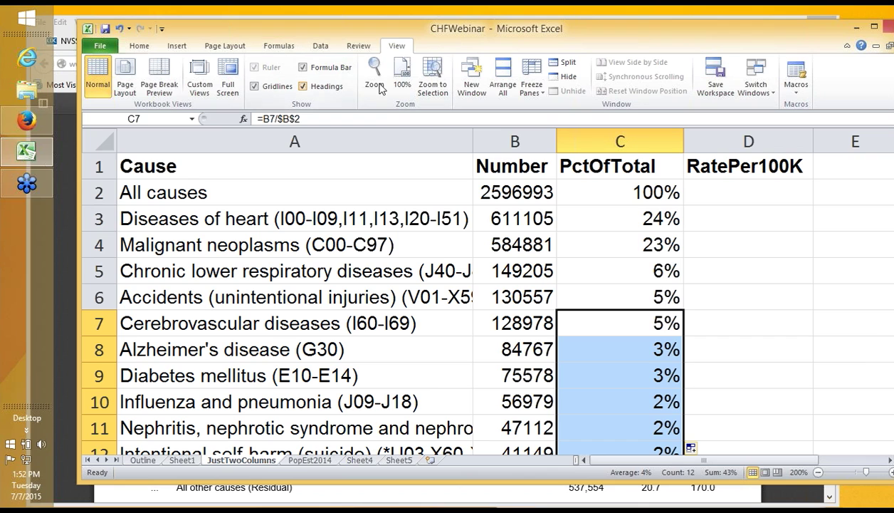
left_click(402, 74)
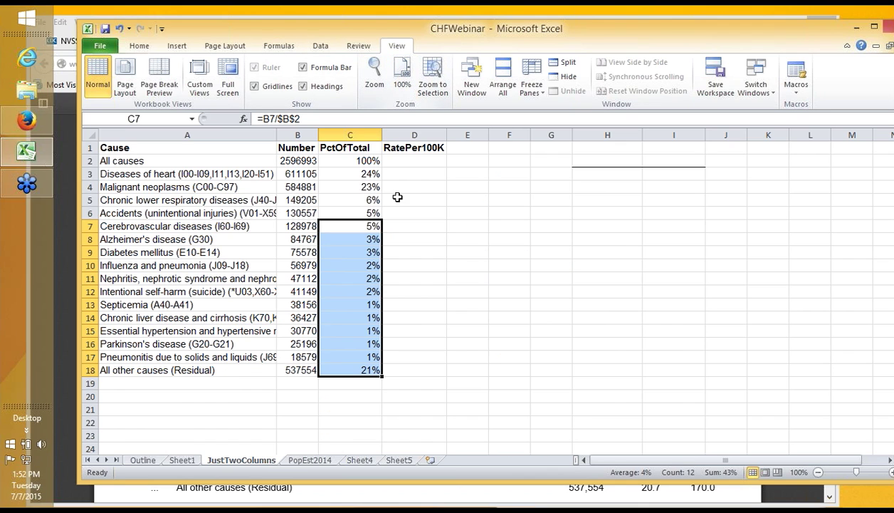
Step: Turn on filtering for the table and filter the Cause column to entries containing "ia"
left_click(353, 212)
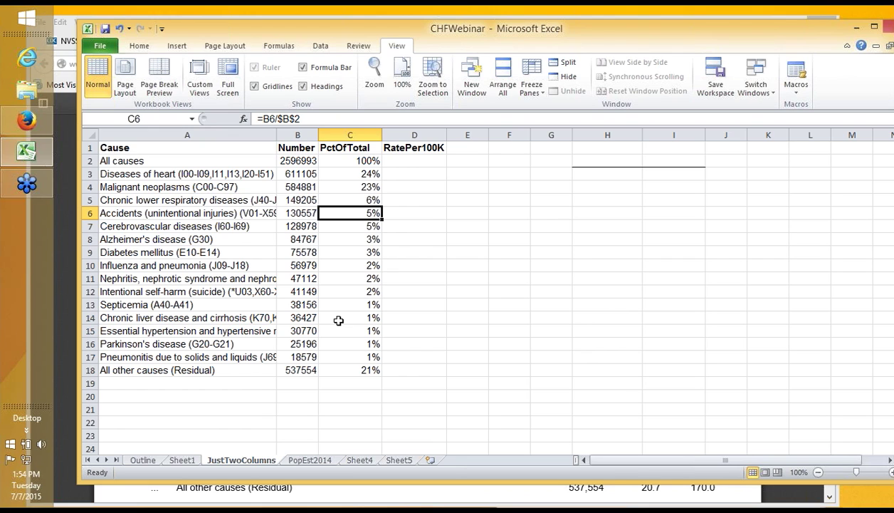
left_click(203, 215)
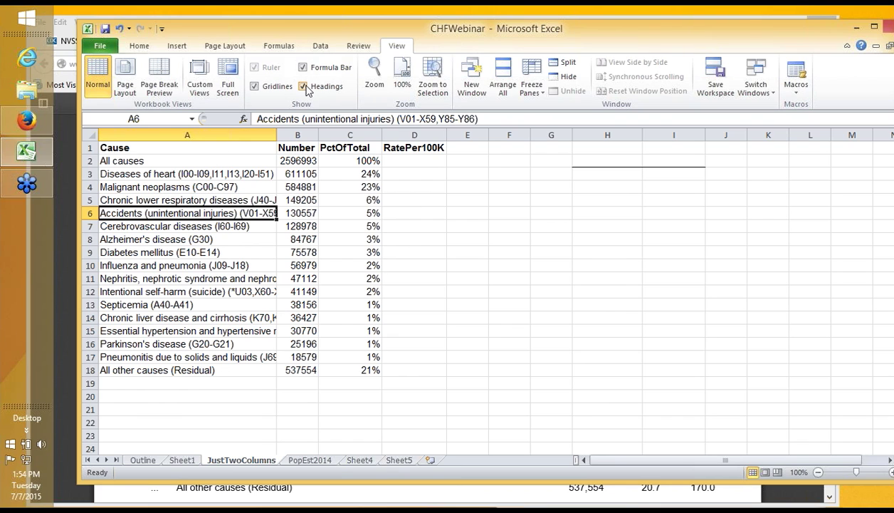
left_click(320, 46)
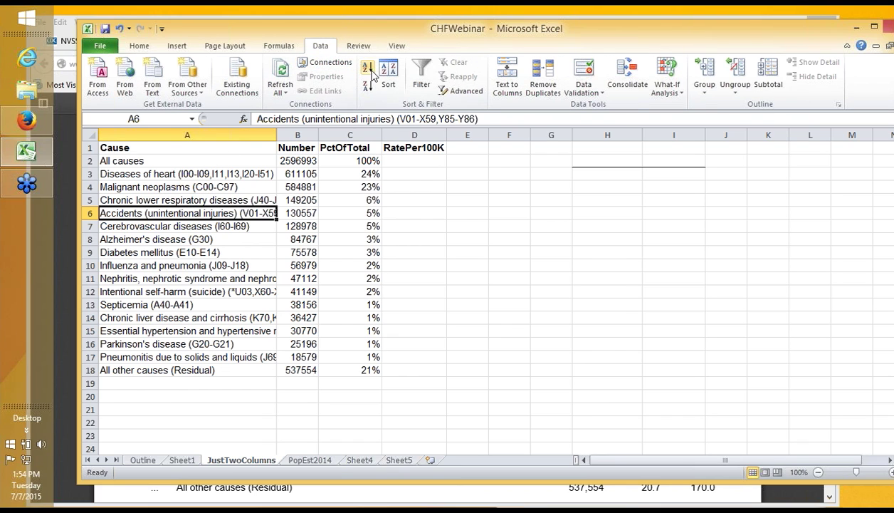
left_click(420, 77)
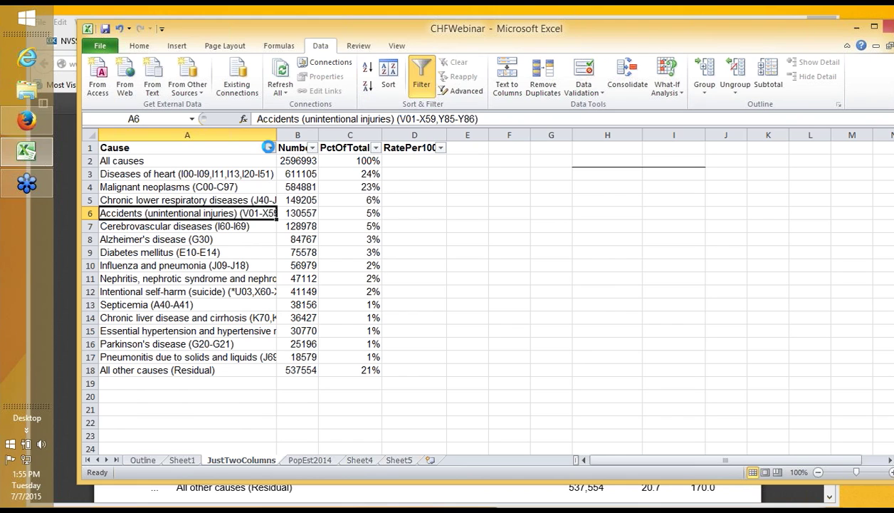
left_click(269, 148)
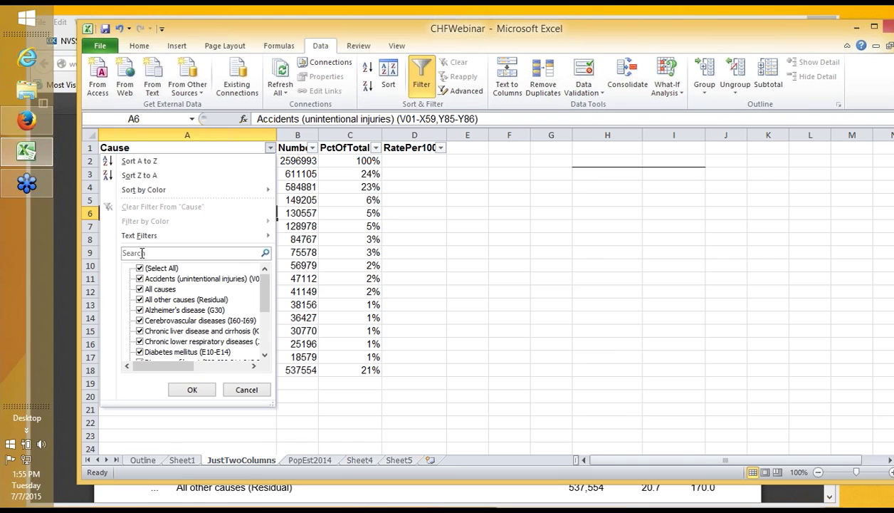
mouse_move(232, 238)
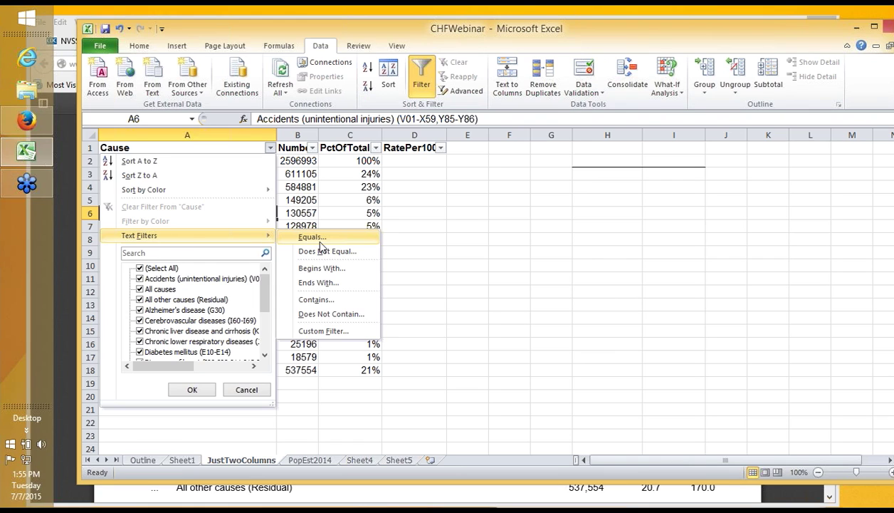
left_click(314, 300)
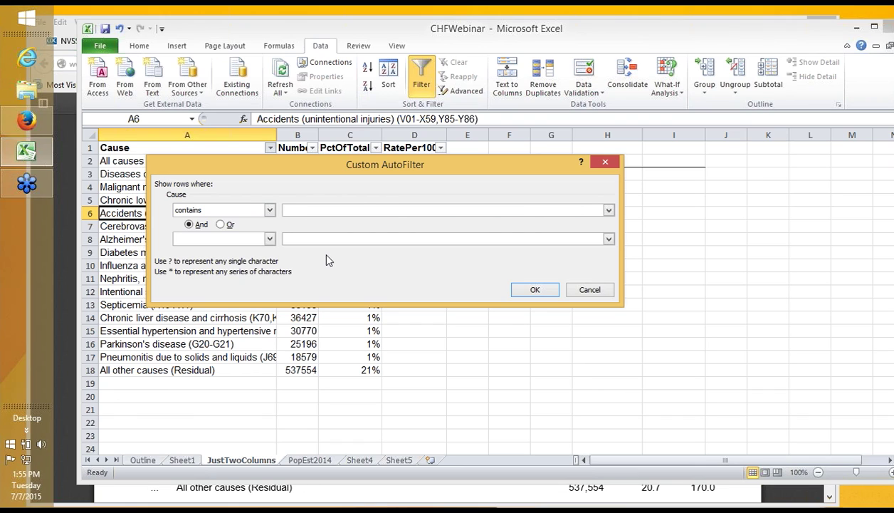
type("ia")
left_click(537, 289)
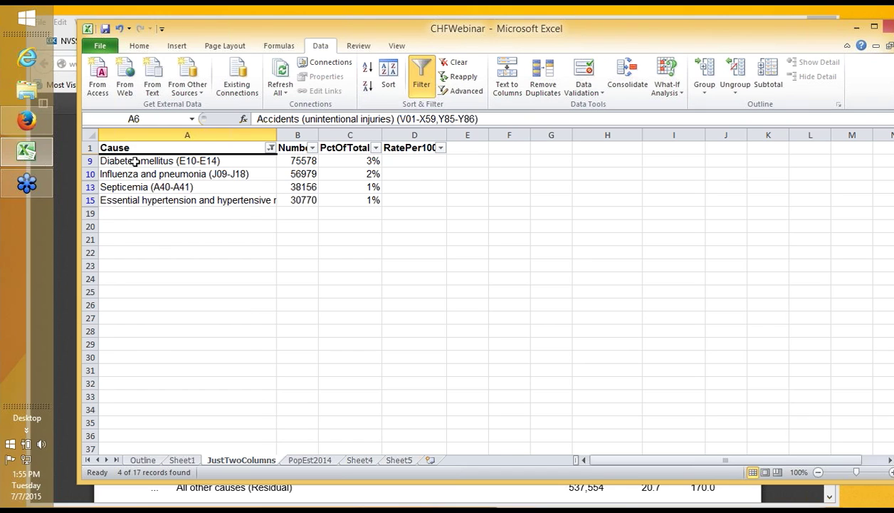
Step: Copy the filtered Cause, Number and PctOfTotal rows with their headers and paste them into Sheet5 at A5
left_click(145, 153)
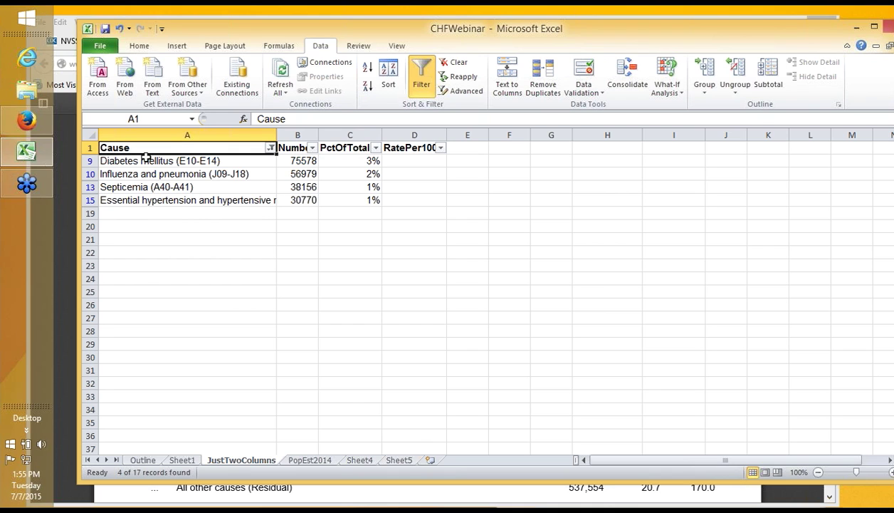
left_click_drag(145, 155, 343, 199)
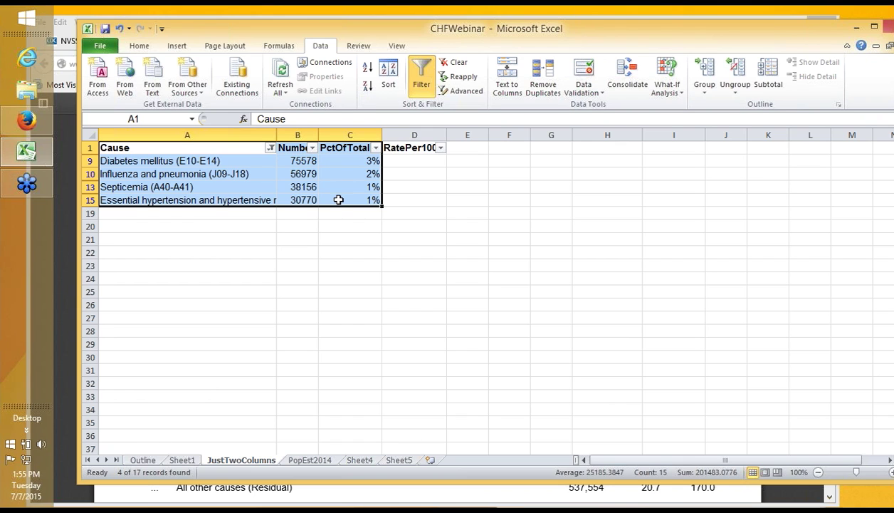
key("ctrl+c")
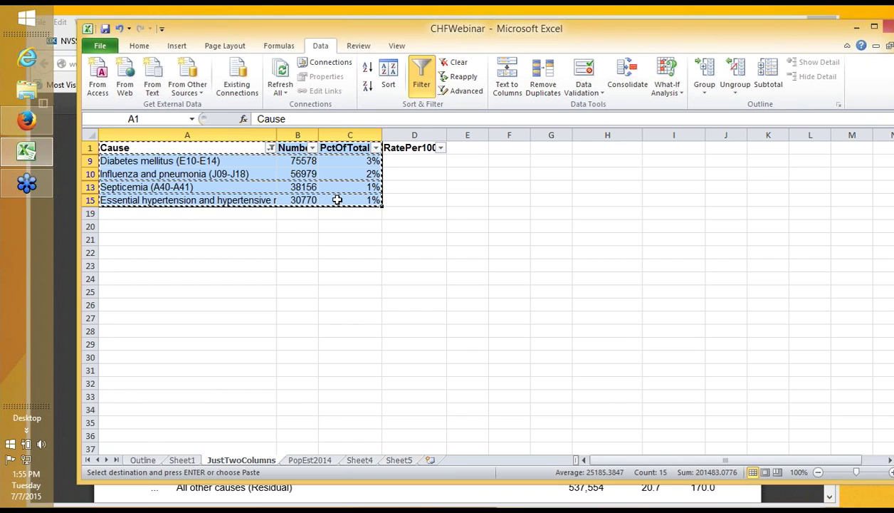
left_click(412, 462)
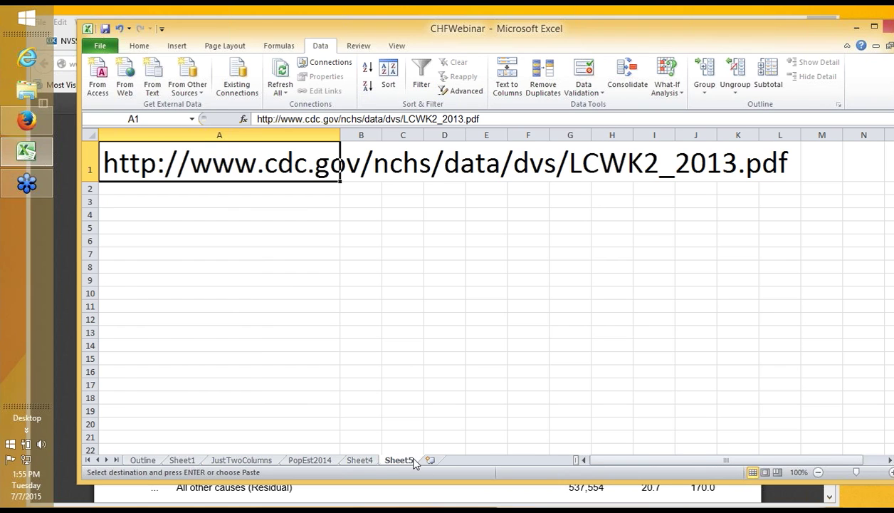
left_click(215, 228)
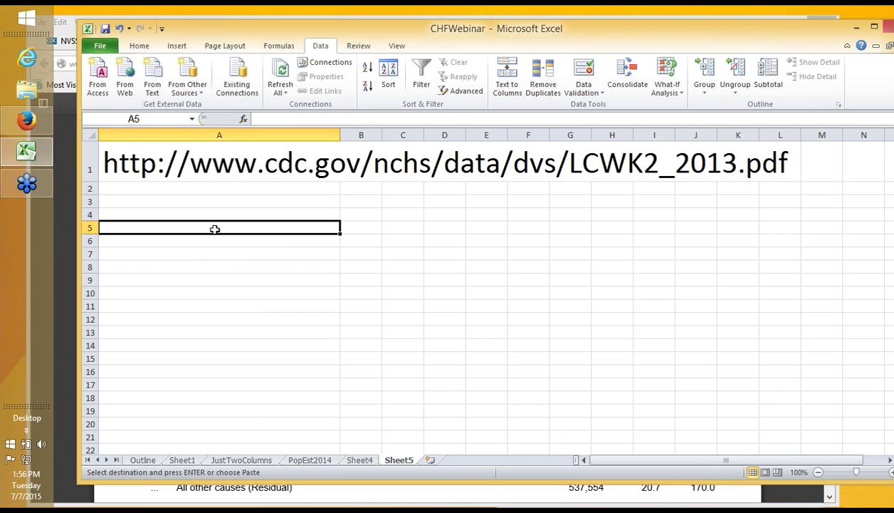
key("ctrl+v")
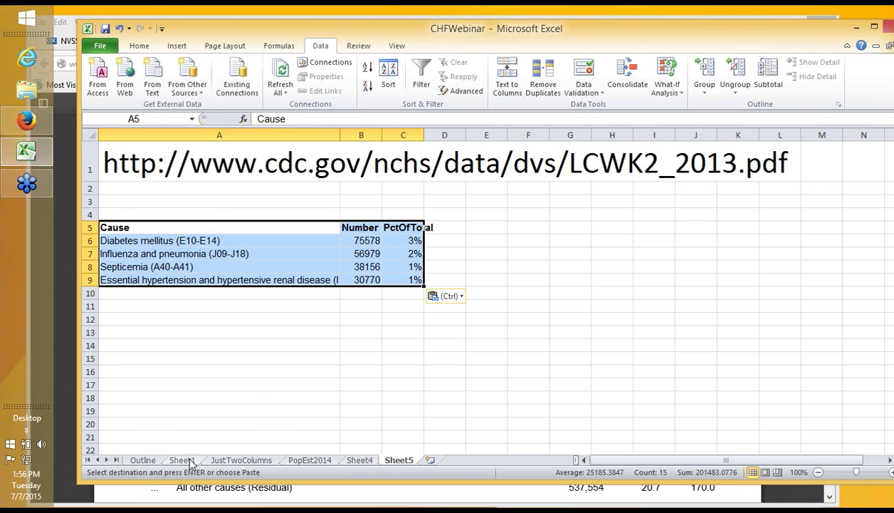
Step: Return to the JustTwoColumns sheet, remove the filter, and select the table from A18 up to C1
left_click(246, 461)
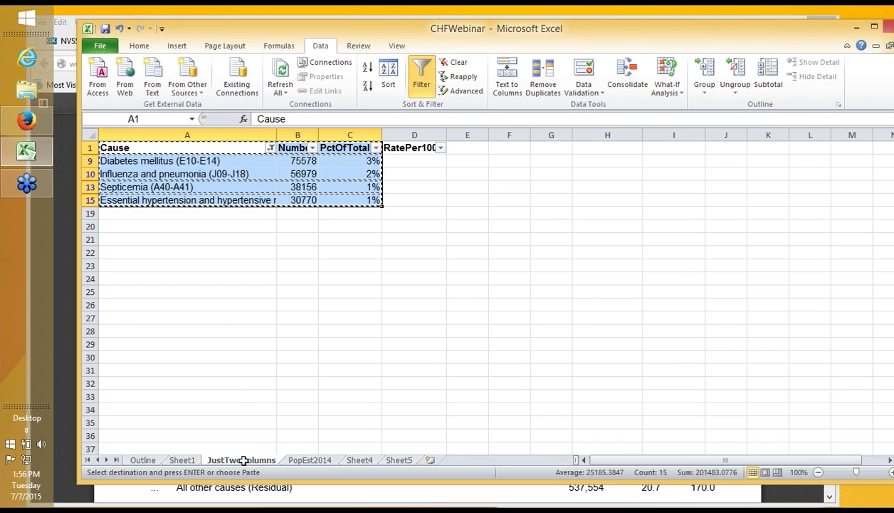
key("Escape")
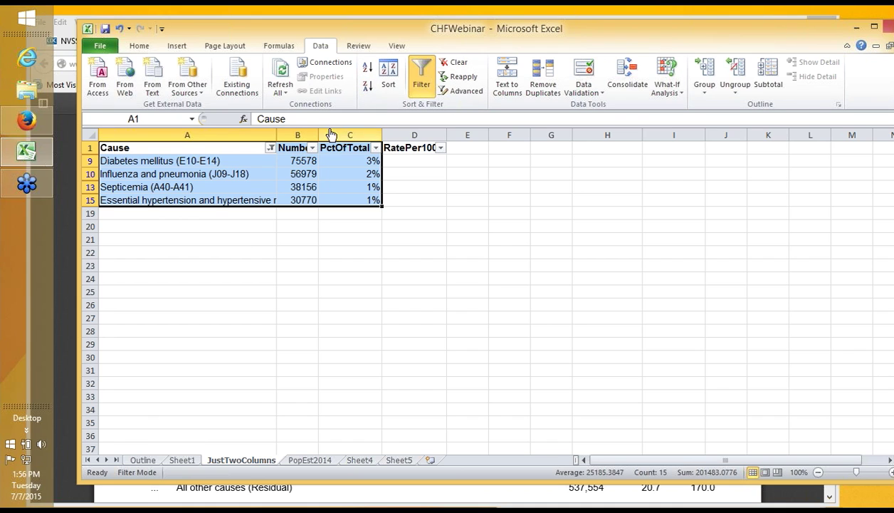
left_click(423, 85)
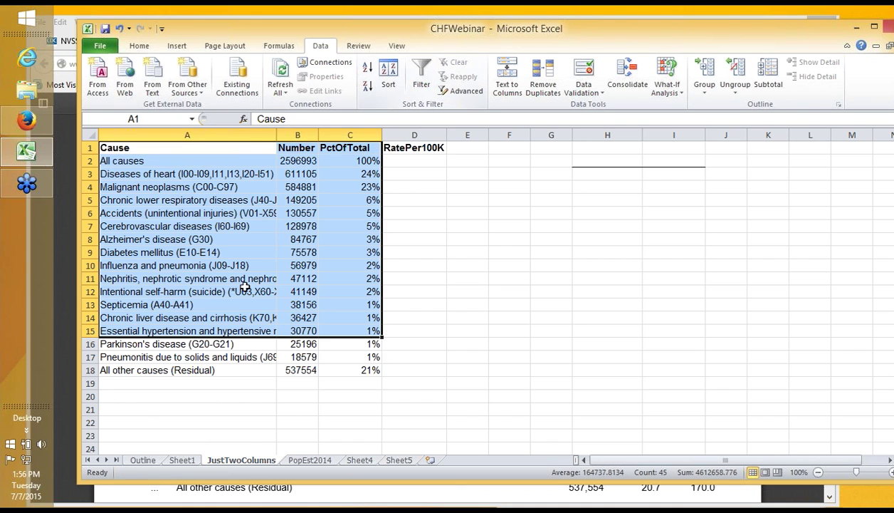
left_click_drag(170, 371, 369, 112)
left_click(417, 84)
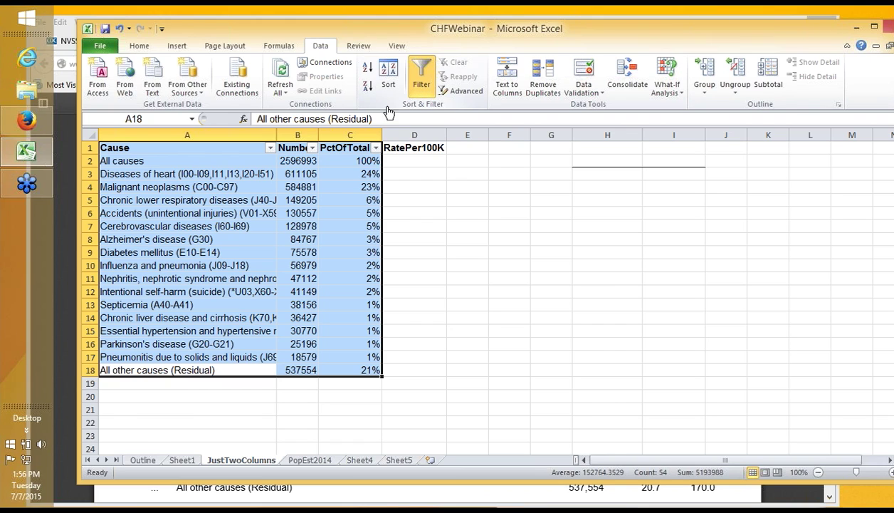
left_click(374, 148)
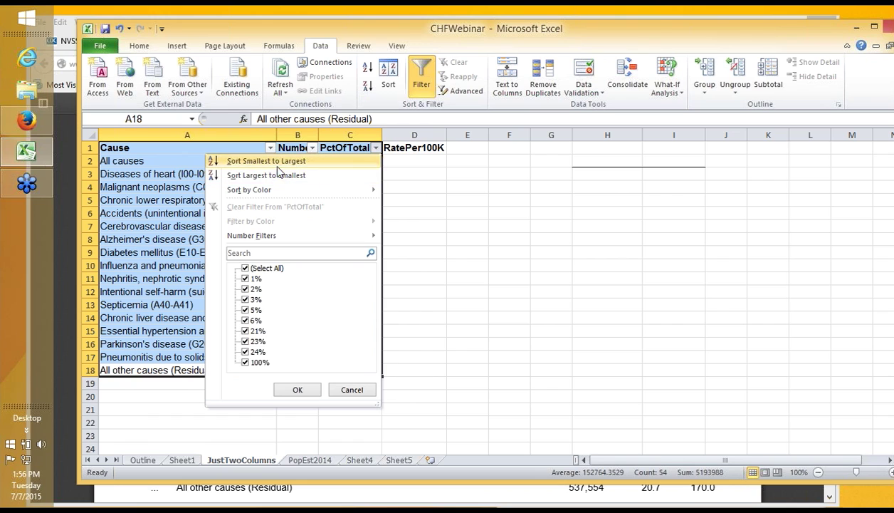
left_click(126, 165)
left_click(422, 80)
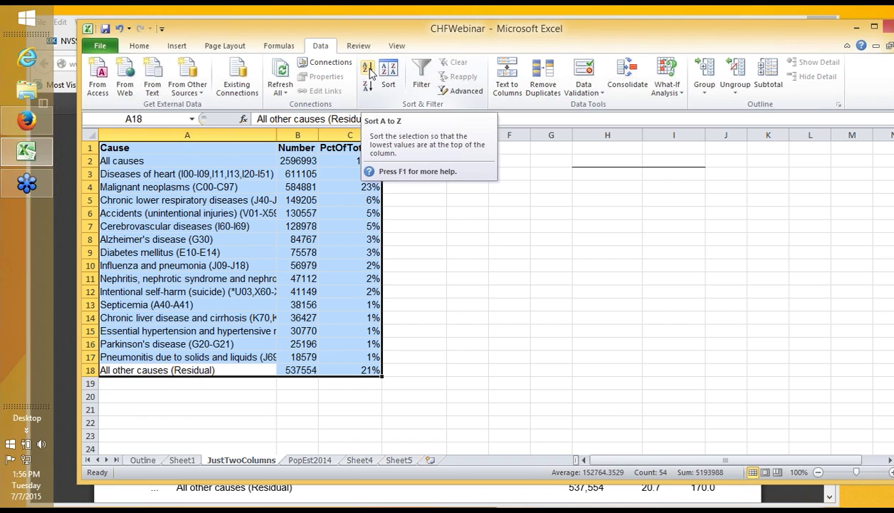
Step: Sort the selected table by Cause from A to Z and re-sort it from Z to A
left_click(369, 72)
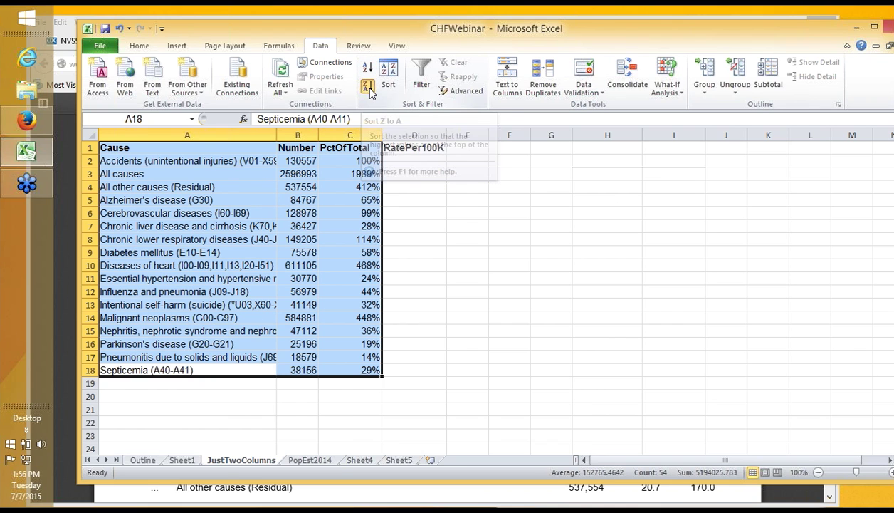
left_click(369, 87)
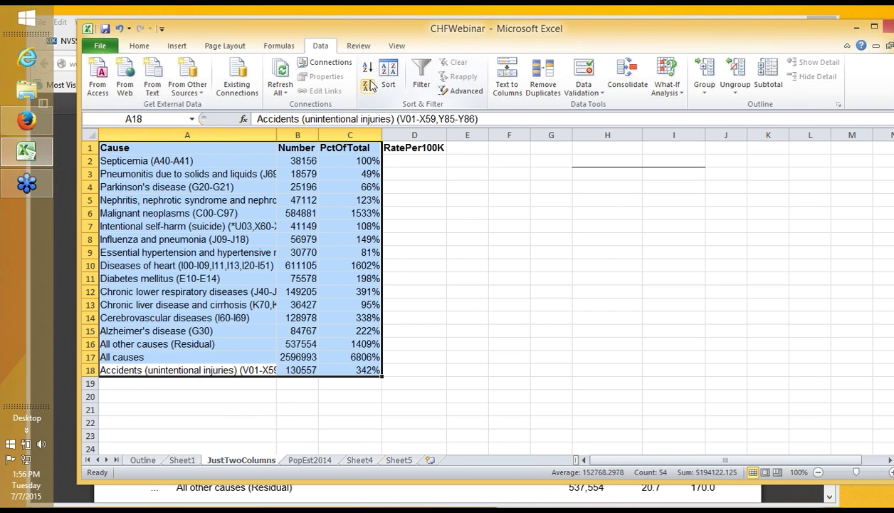
Step: Reselect the table in A1:C18 and slightly widen the Cause column
left_click_drag(213, 153, 335, 369)
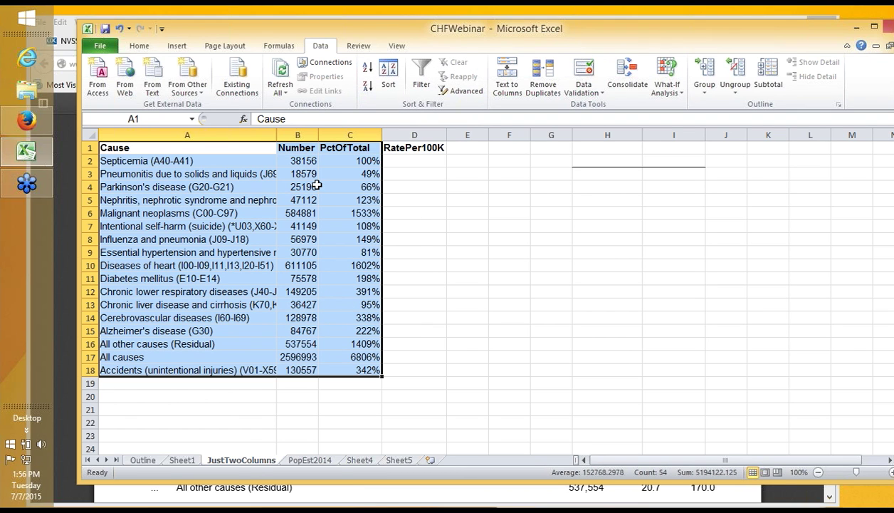
left_click_drag(276, 136, 289, 138)
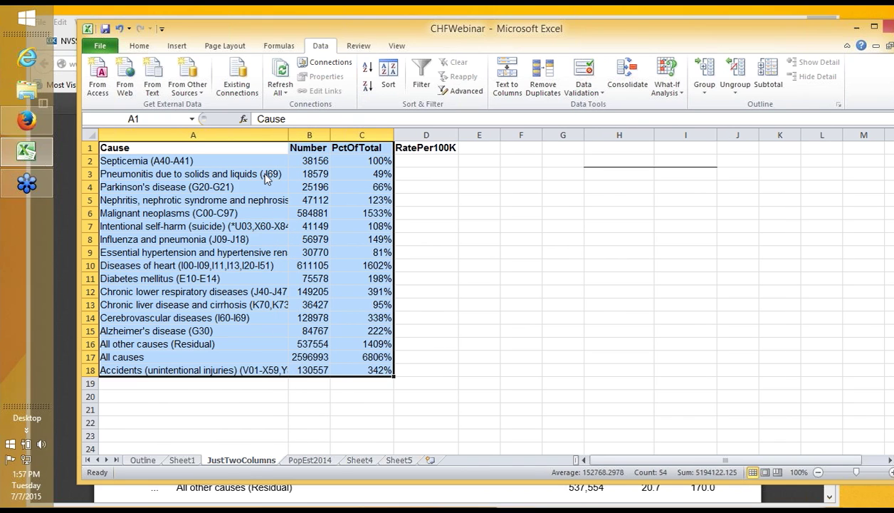
right_click(265, 173)
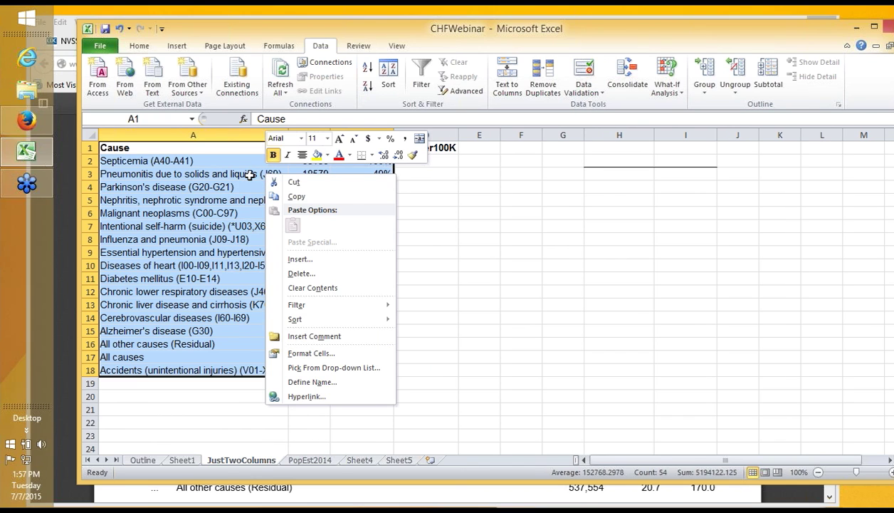
key("Escape")
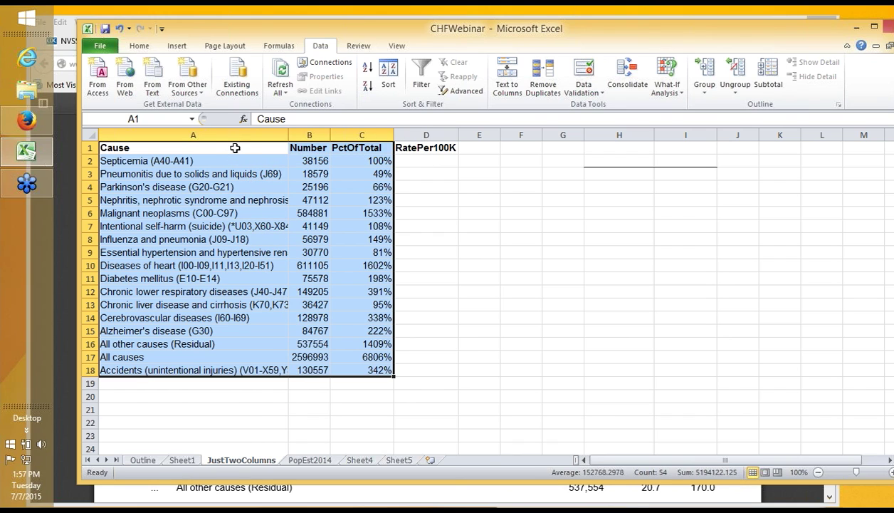
Step: Select the RatePer100K header, the headers in A1:C1, and the empty cells under the table in rows 20 and 19
left_click_drag(235, 147, 423, 148)
left_click(423, 148)
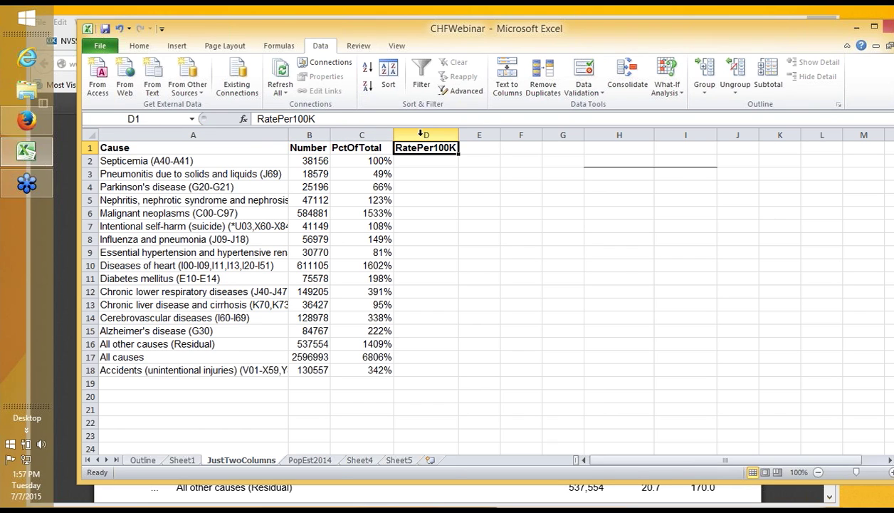
left_click_drag(191, 148, 341, 153)
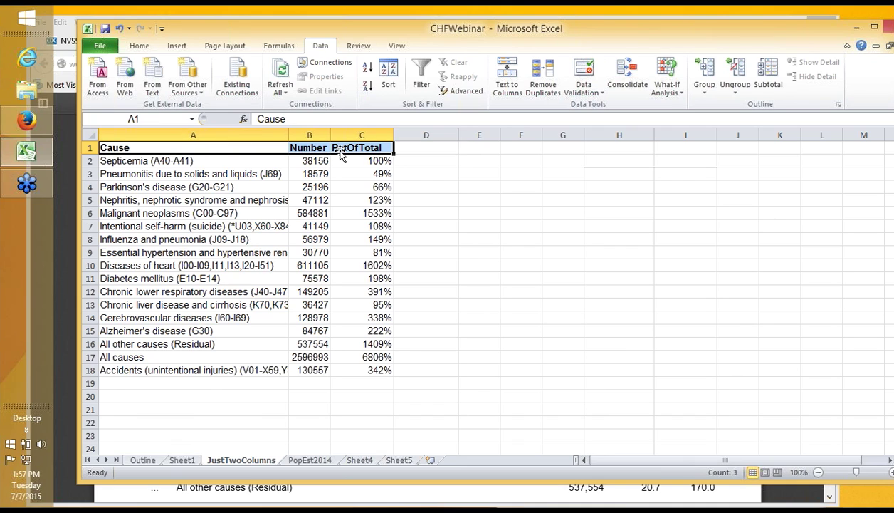
left_click_drag(176, 397, 373, 398)
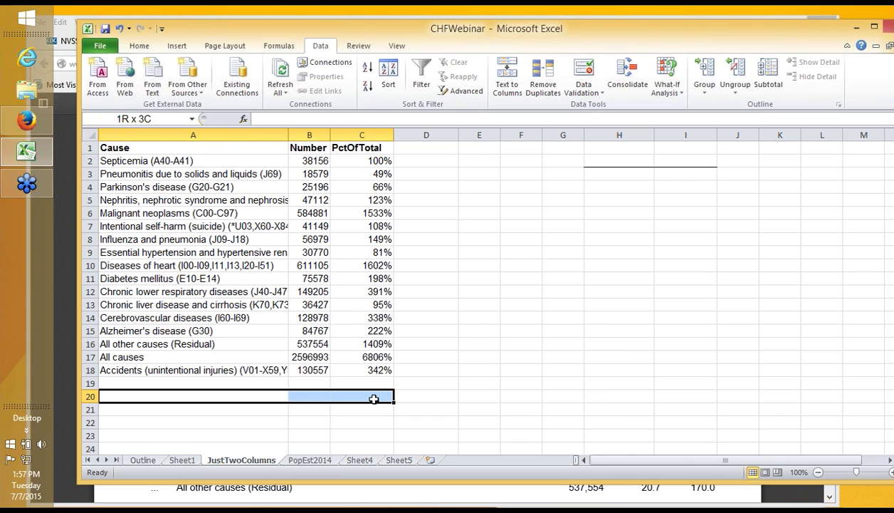
left_click(372, 398)
left_click_drag(214, 398, 184, 383)
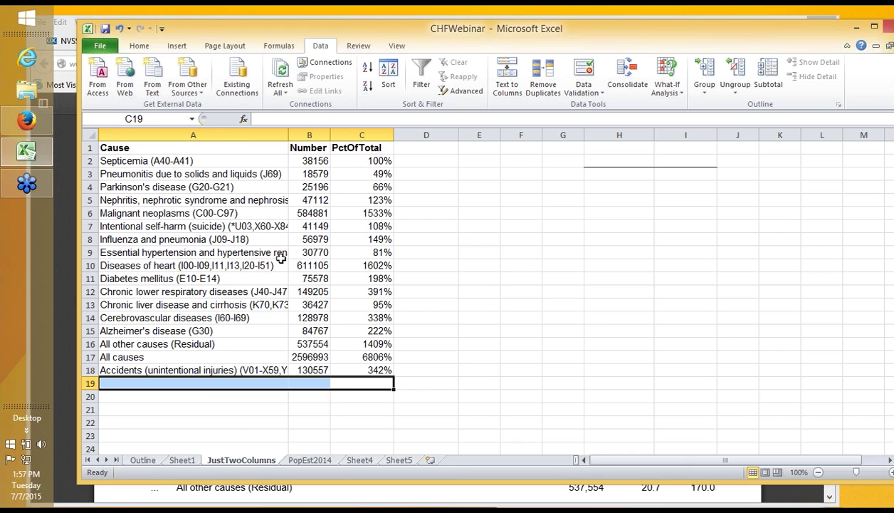
Step: Undo the Cause column widening and the sorts by Cause, and reselect the table in A1:C18
left_click(281, 174)
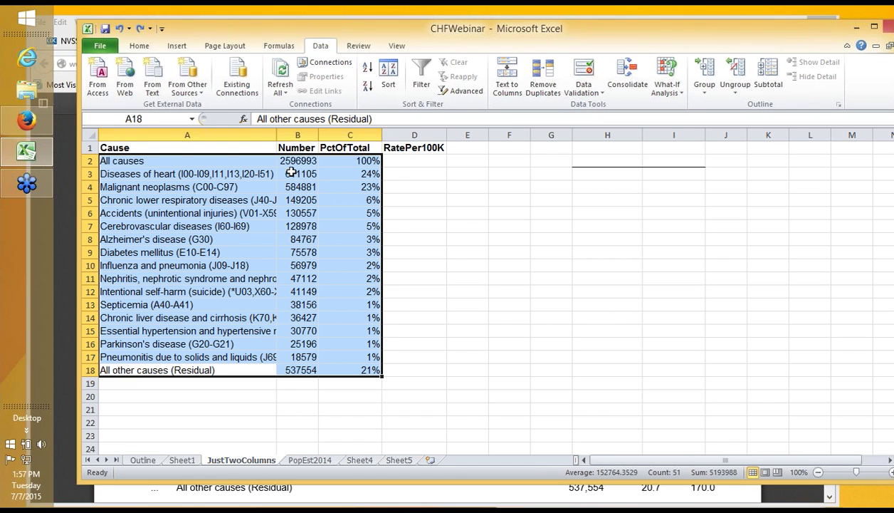
left_click(284, 160)
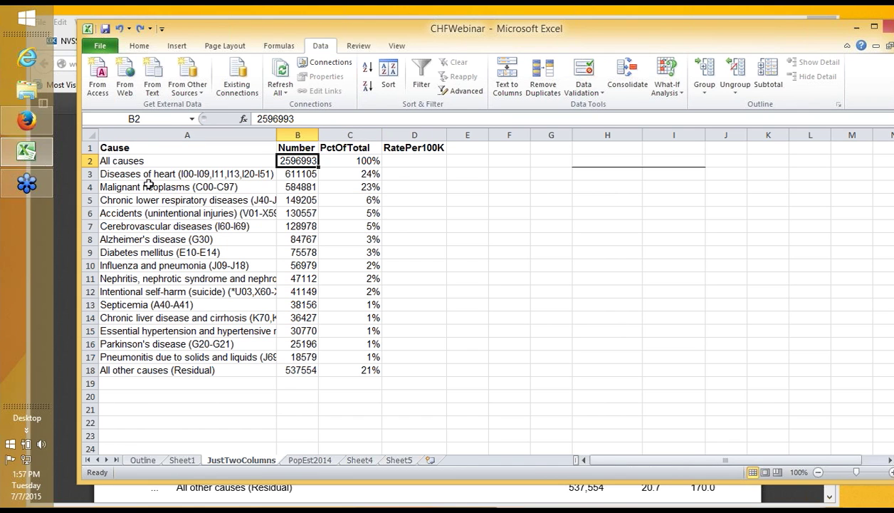
left_click_drag(132, 148, 351, 375)
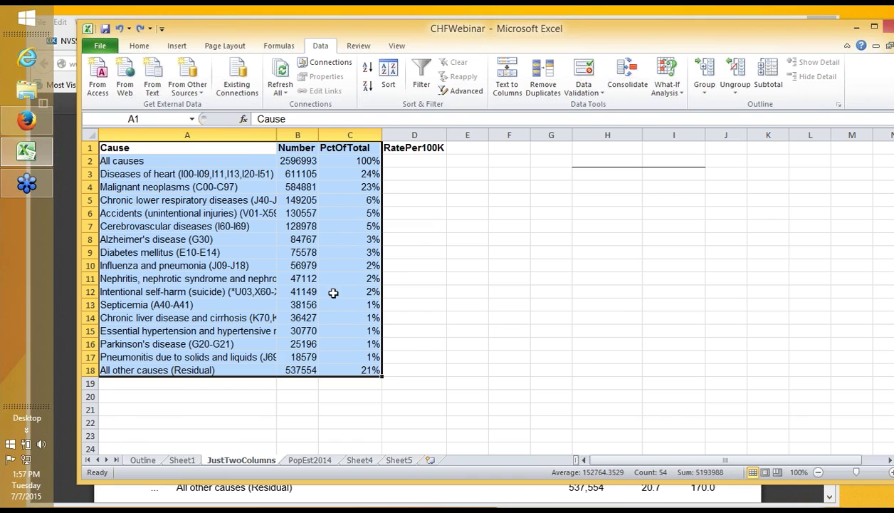
right_click(263, 218)
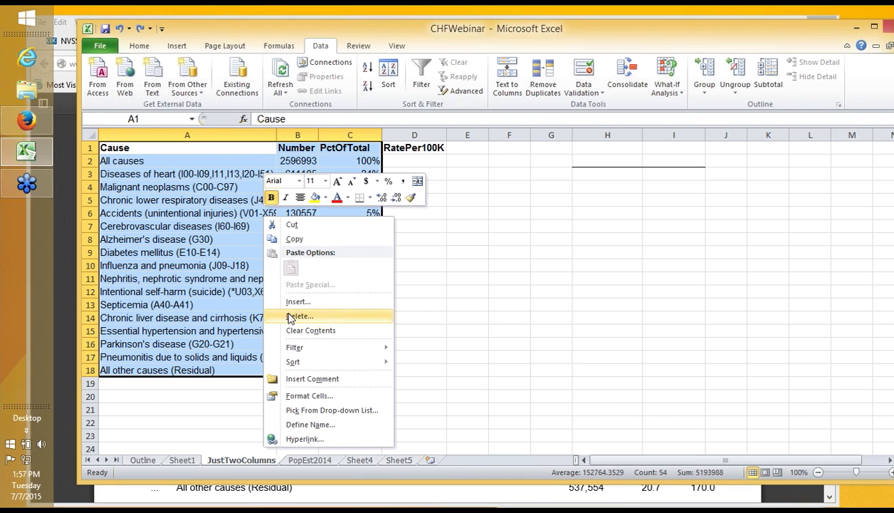
mouse_move(369, 363)
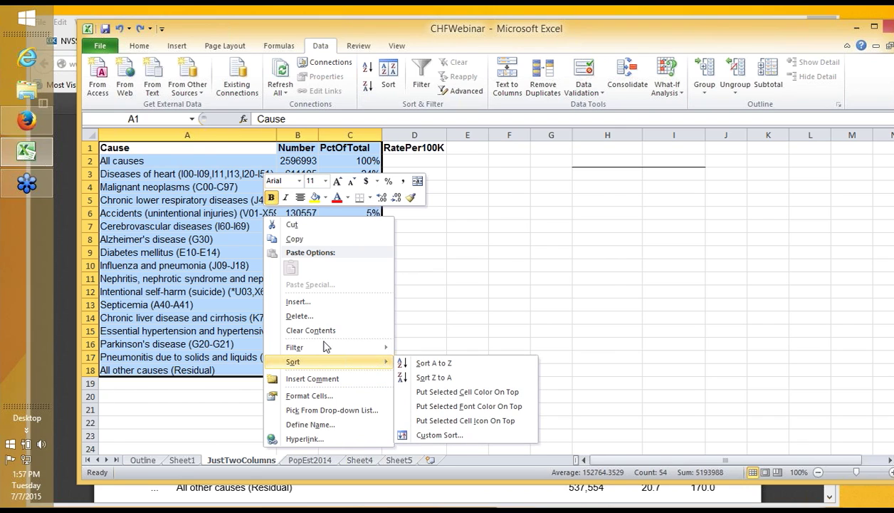
key("Escape")
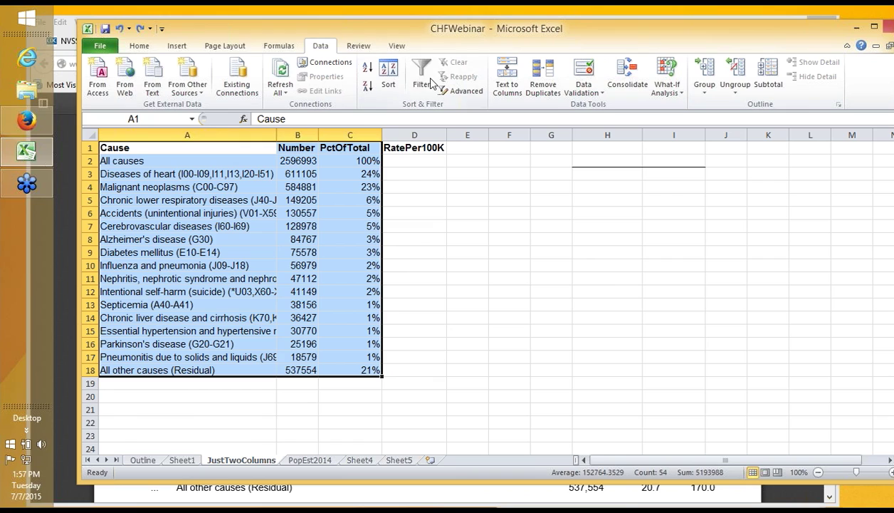
Step: Turn on filtering for the selected table and view the number filter options for the Number column
left_click(425, 79)
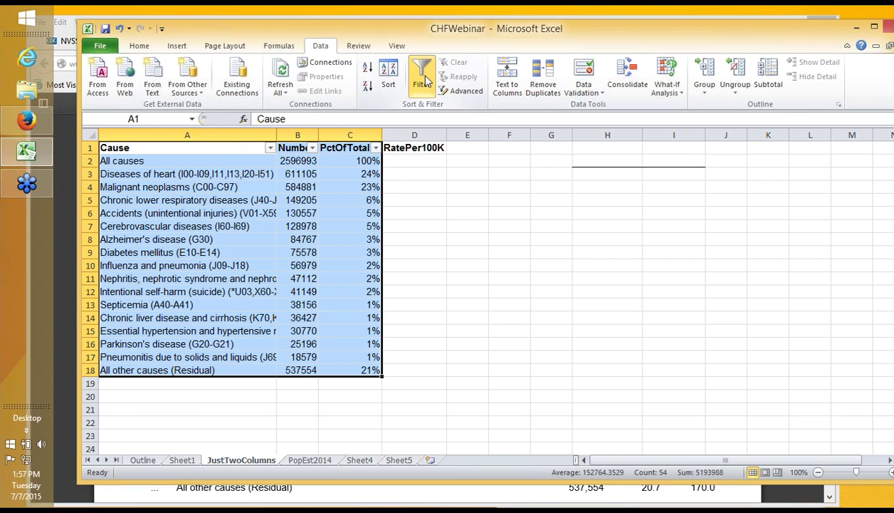
left_click(312, 148)
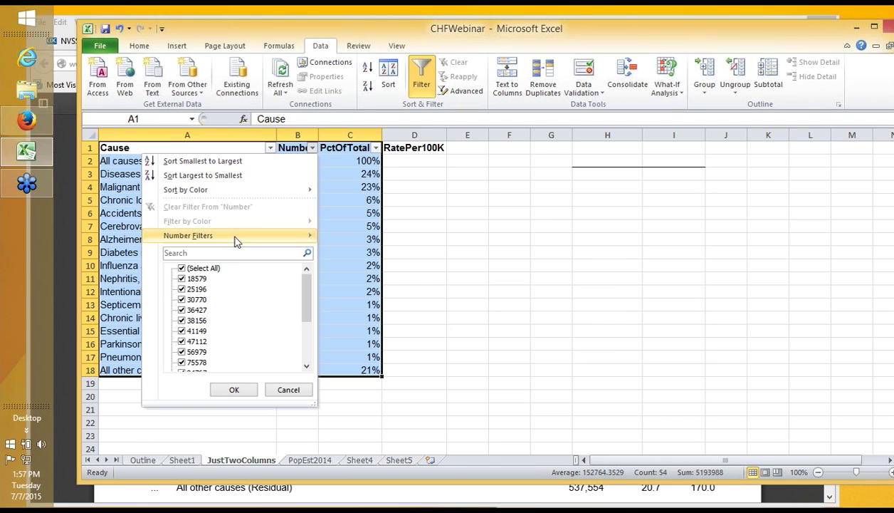
mouse_move(316, 245)
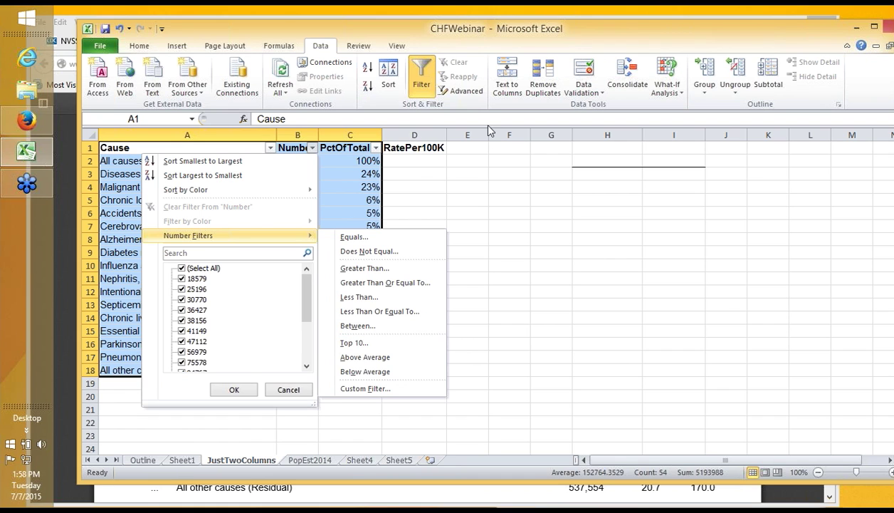
left_click(422, 36)
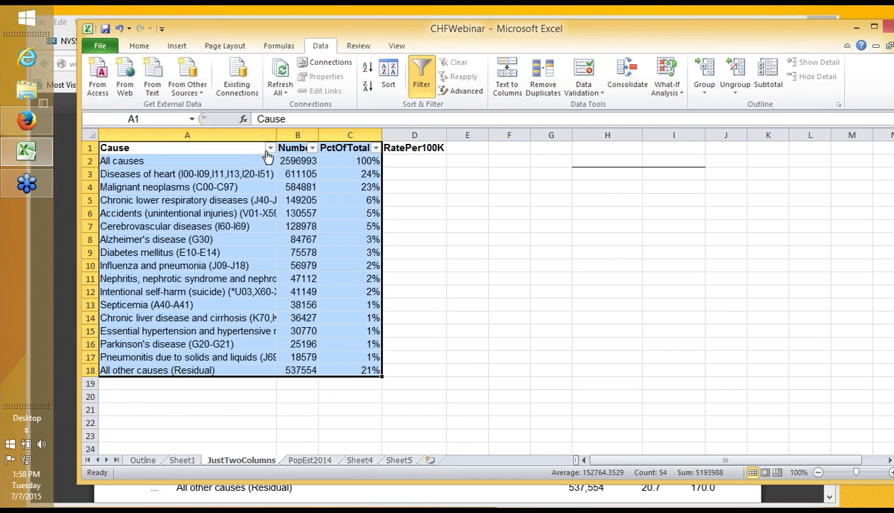
Step: Filter the Cause column to Chronic liver disease and cirrhosis, Diabetes mellitus, and Alzheimer's disease only
left_click(271, 148)
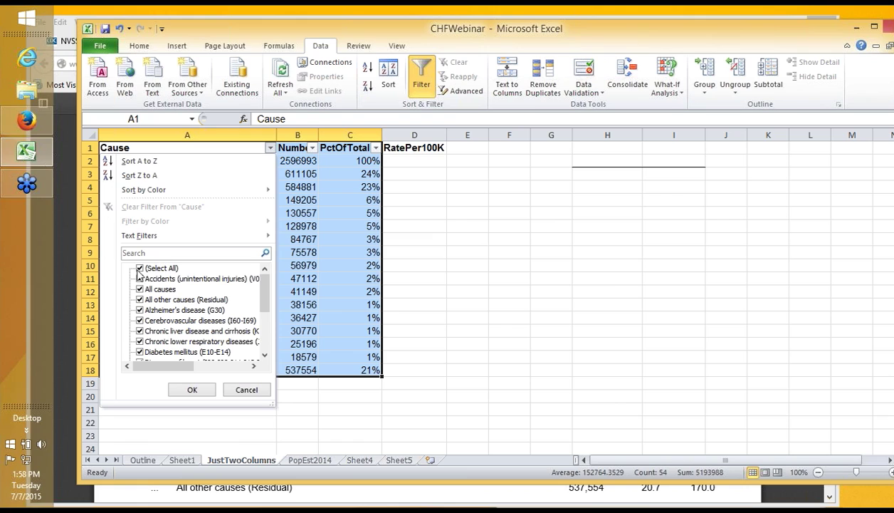
left_click(140, 268)
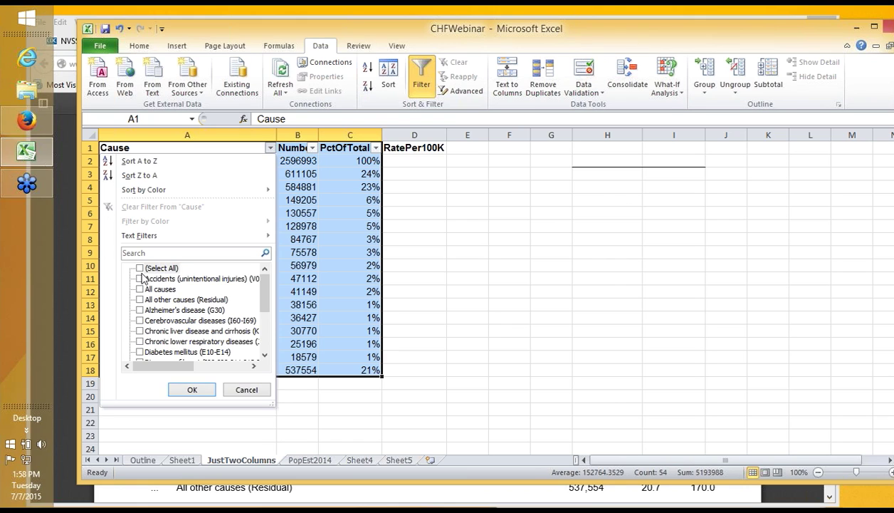
left_click(140, 330)
left_click(140, 352)
left_click(141, 311)
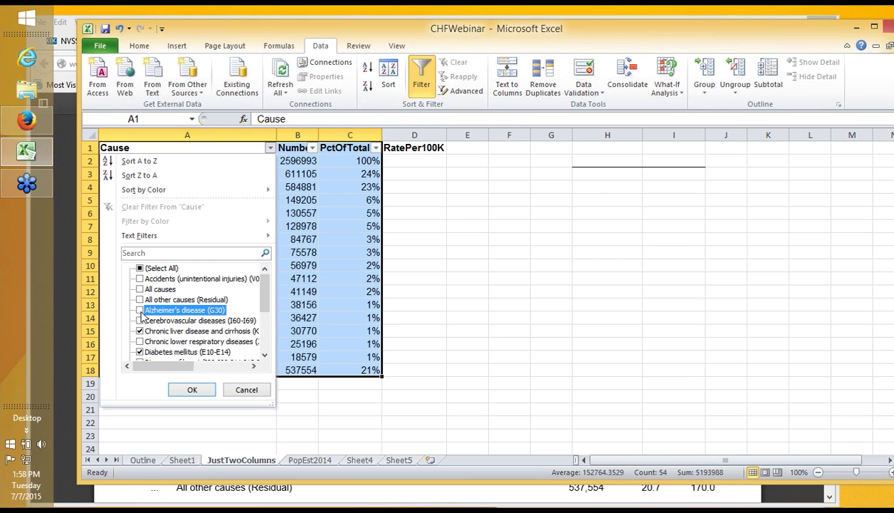
left_click(188, 392)
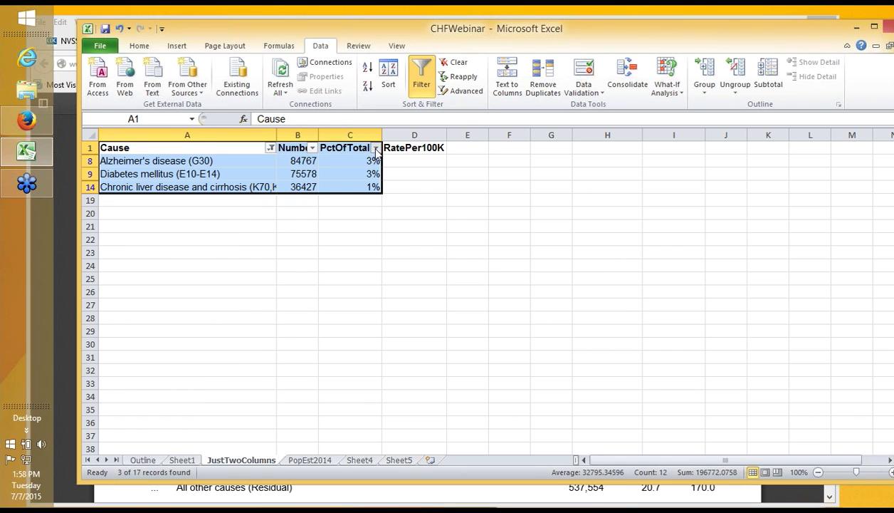
Step: Filter the PctOfTotal column to 3% only, and remove all filtering from the table
left_click(375, 148)
left_click(246, 268)
left_click(245, 289)
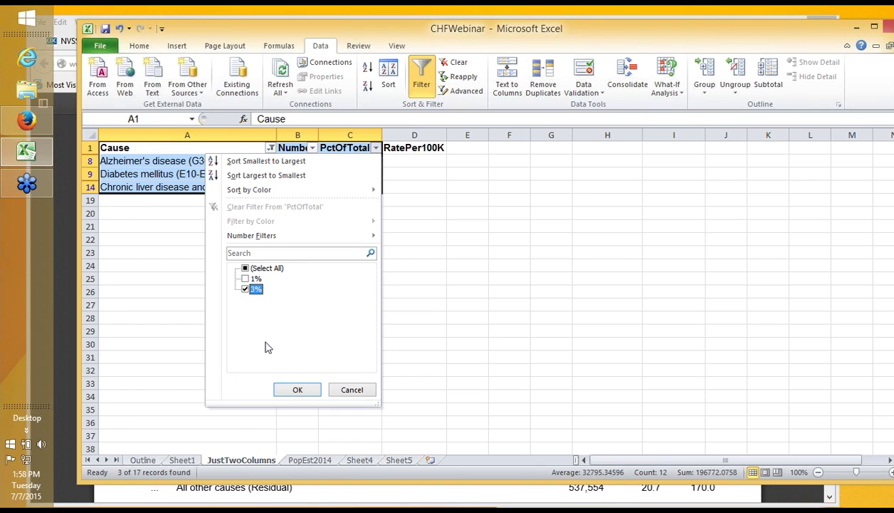
left_click(280, 390)
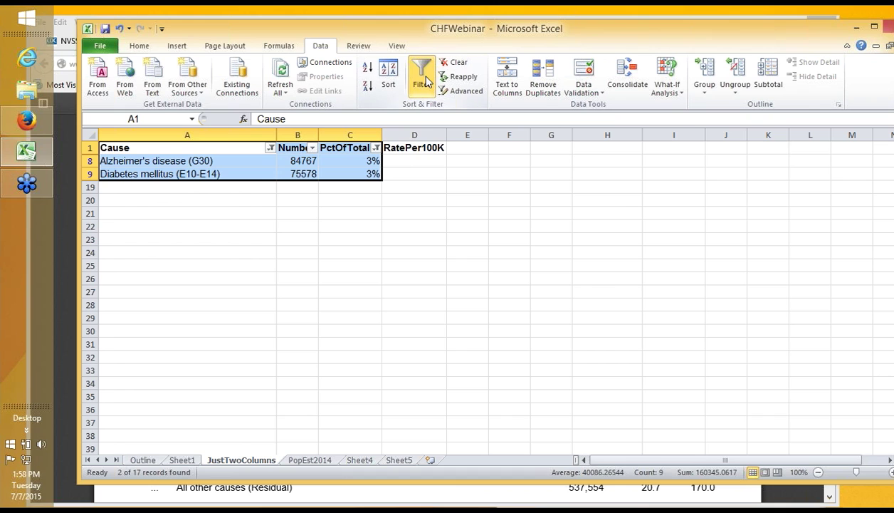
left_click(420, 92)
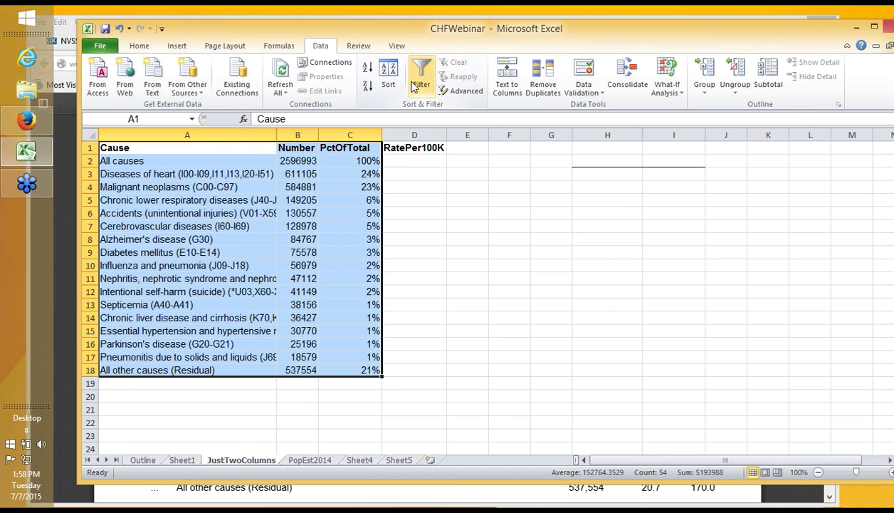
left_click(361, 191)
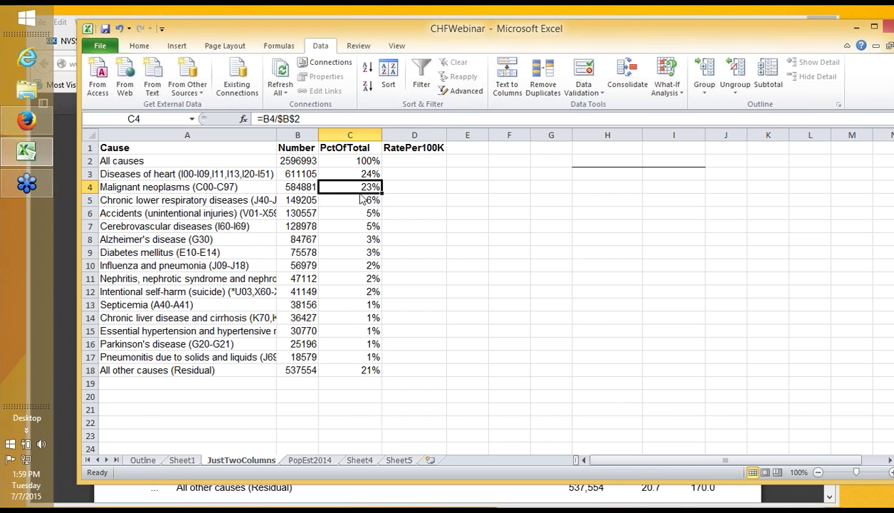
Step: Switch to the CDC leading-causes PDF in Firefox for a look and return to the Excel workbook
key("alt+Tab")
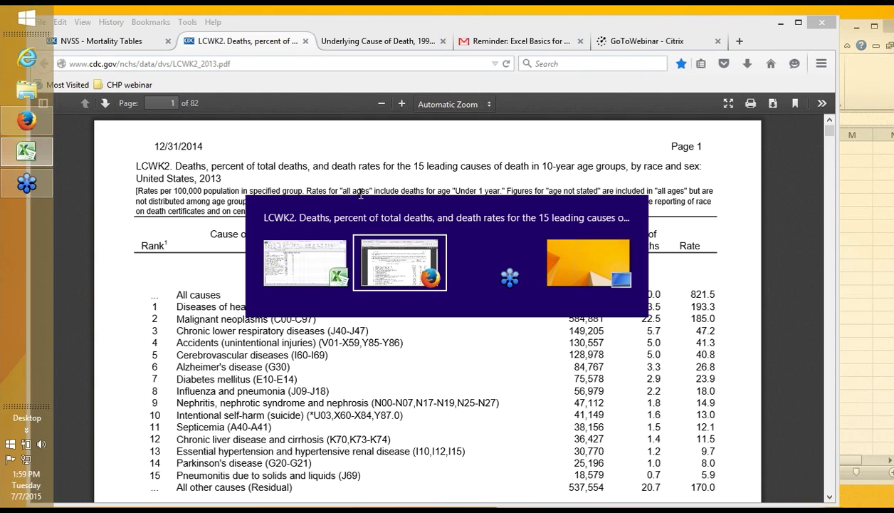
key("alt+Tab")
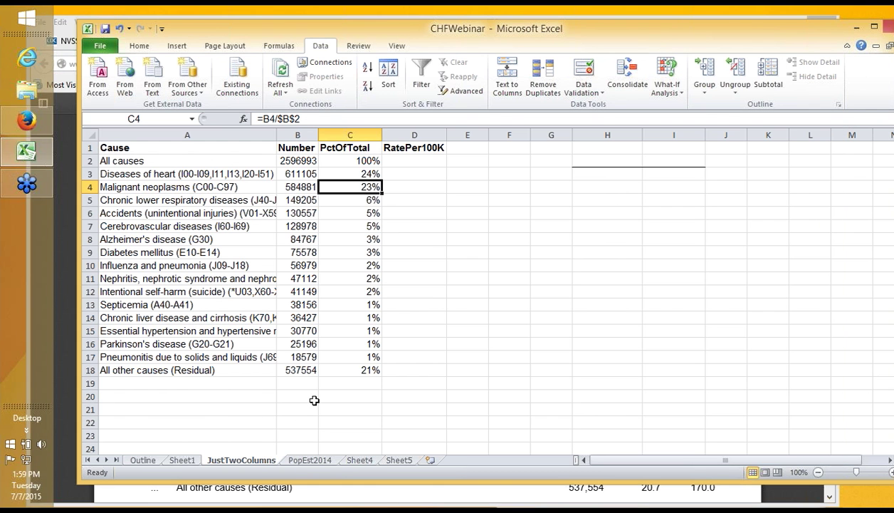
left_click(779, 76)
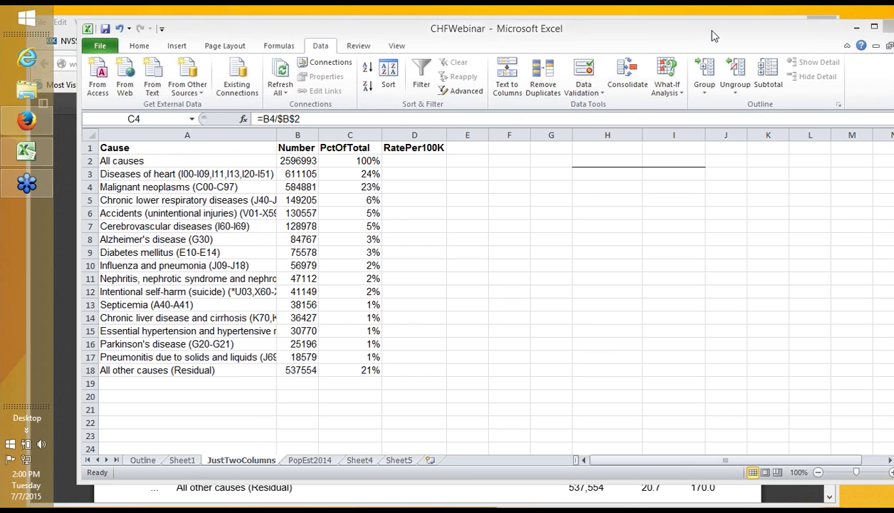
left_click(648, 34)
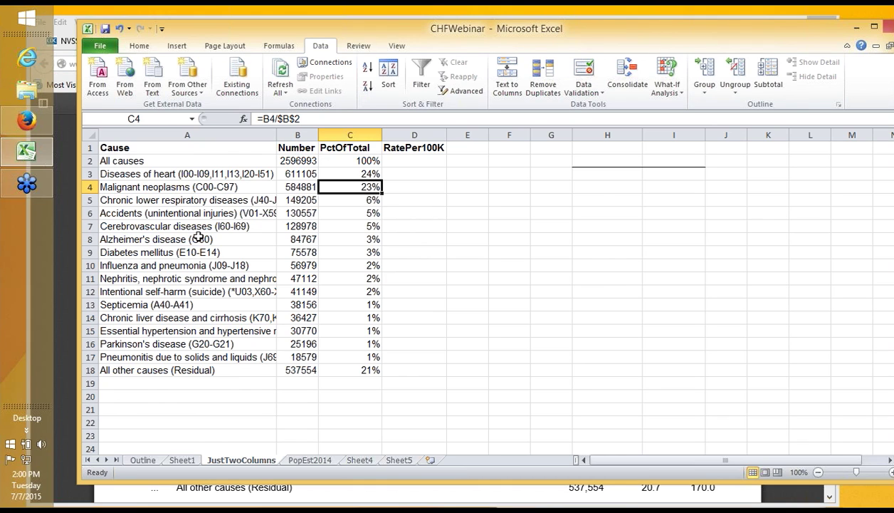
Step: Select the headers in A1:C1 one cell at a time and extend the selection down to row 18
left_click(193, 149)
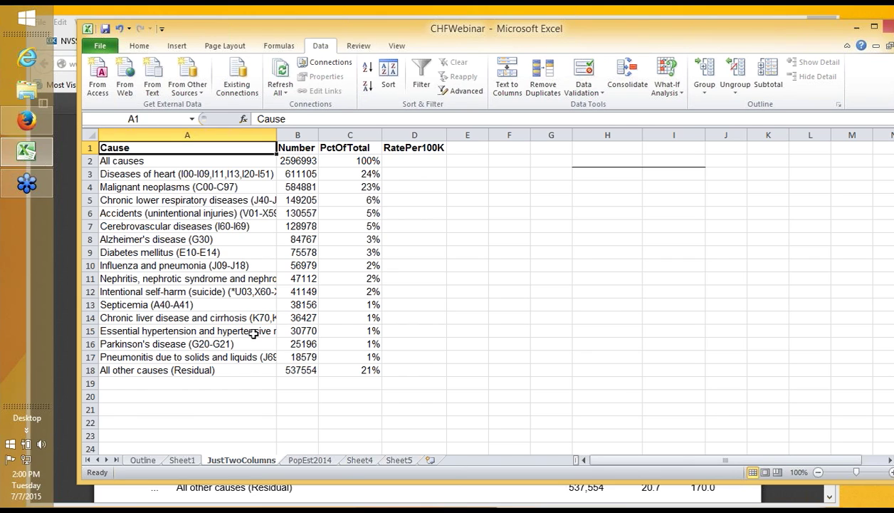
key("shift+Right")
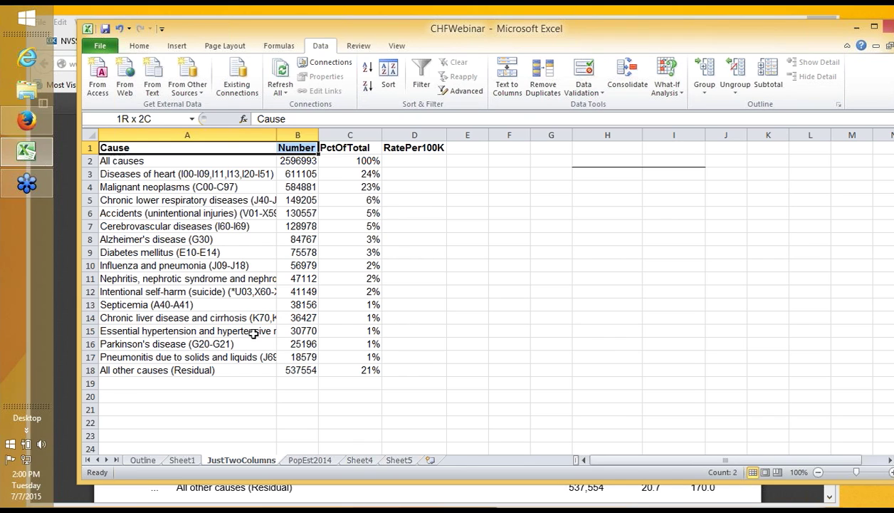
key("shift+Right")
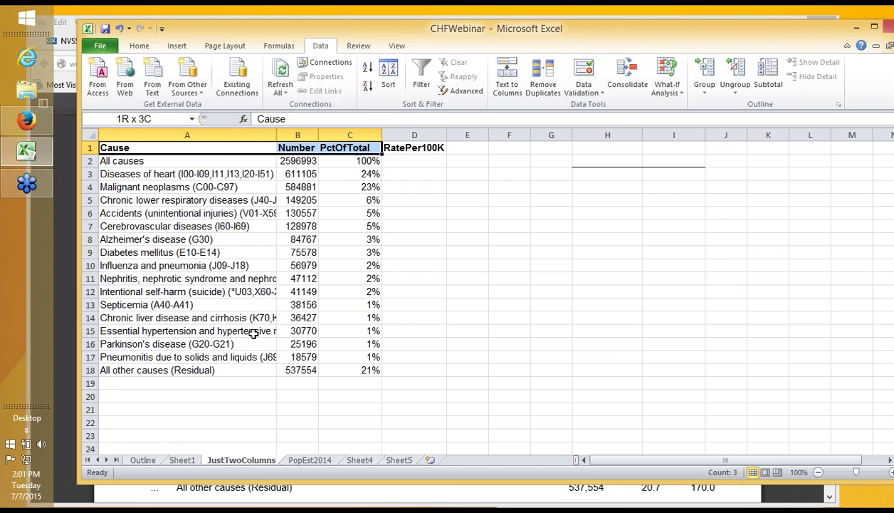
key("End")
key("ctrl+shift+Down")
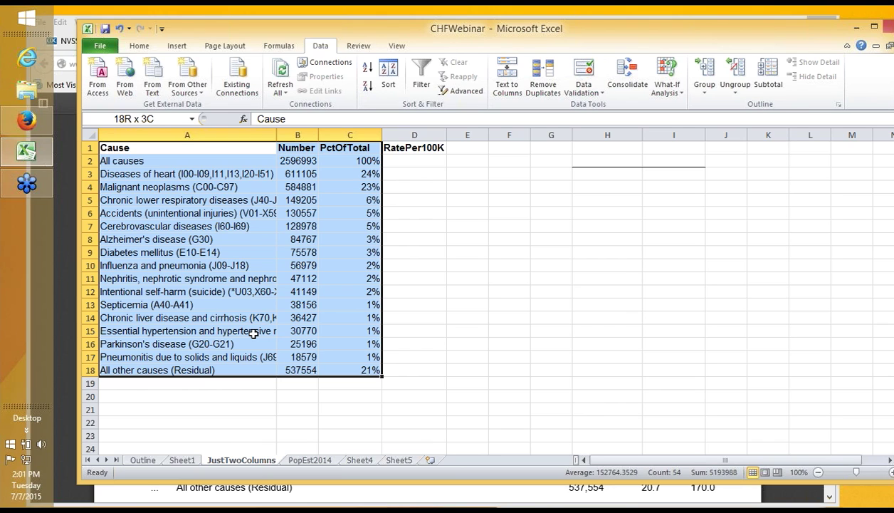
Step: Restart the selection at A1 and extend it across to RatePer100K and down to D18
key("ctrl+Home")
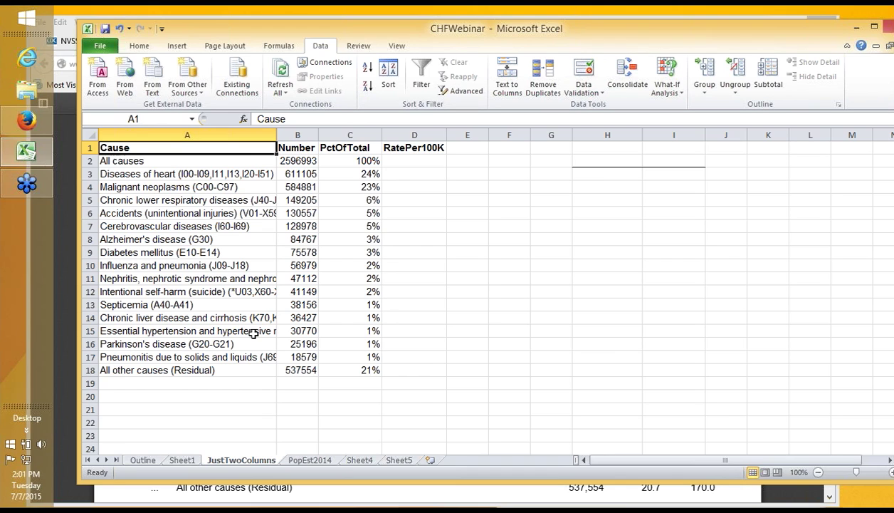
key("End")
key("shift+Right")
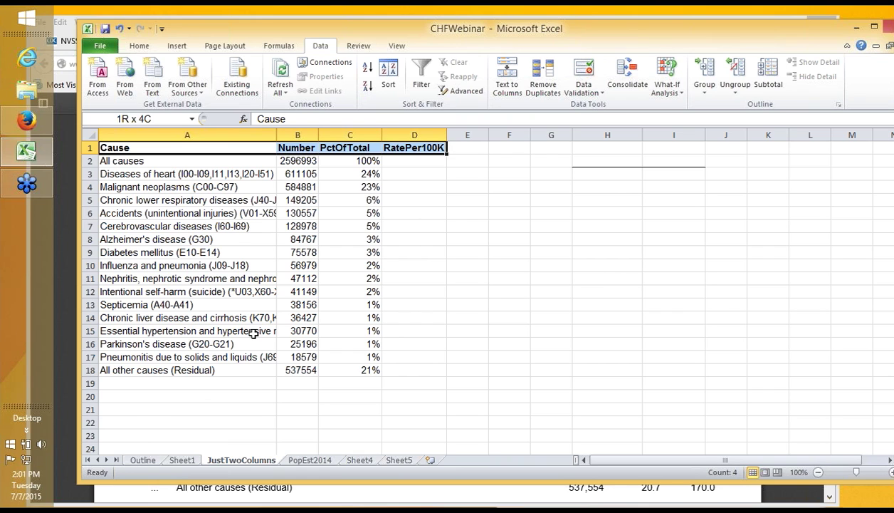
key("ctrl+shift+Down")
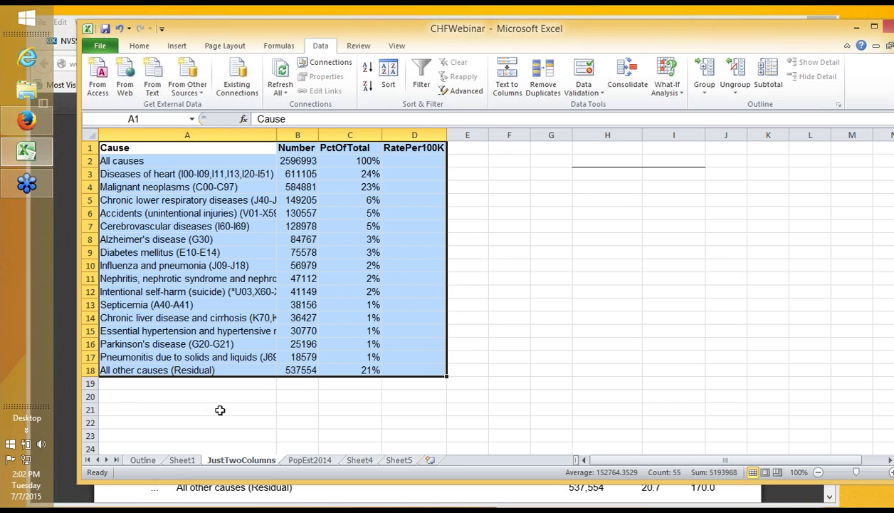
Step: Switch to the CDC PDF in Firefox and select the all-ages table from All causes through All other causes (Residual) for copying
key("alt+Tab")
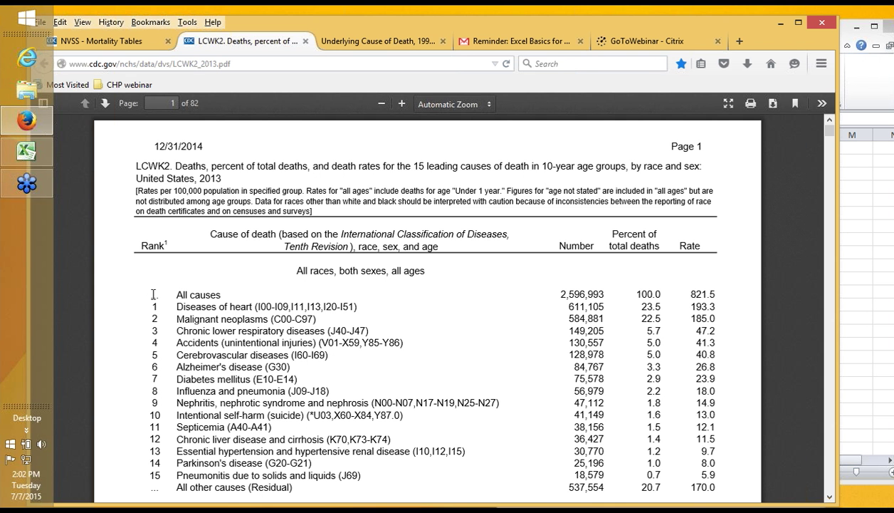
left_click_drag(168, 300, 178, 298)
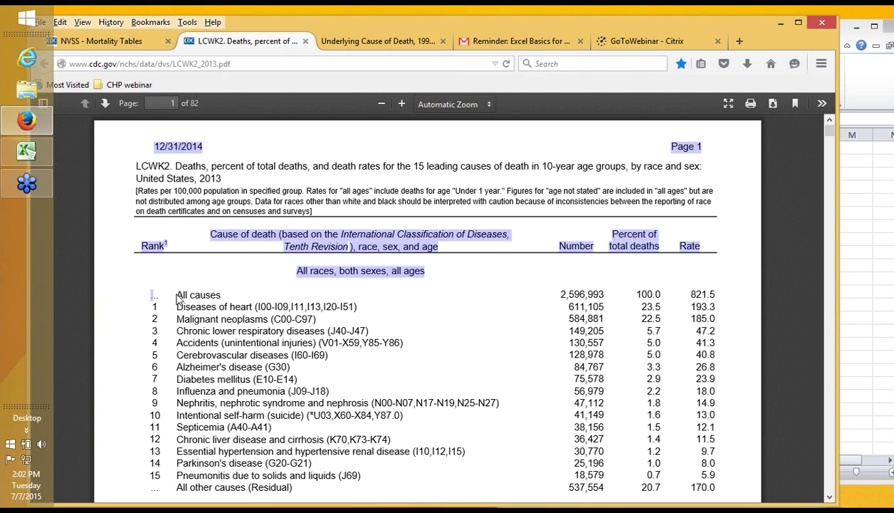
left_click(162, 294)
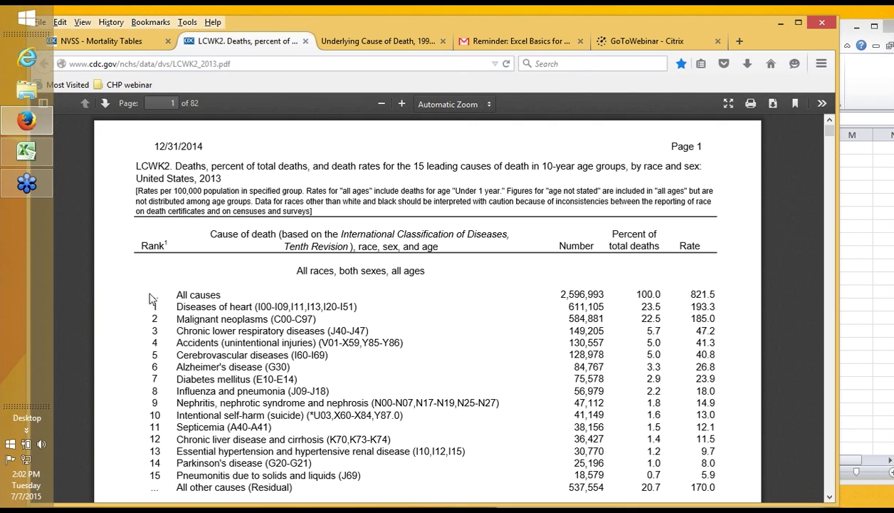
left_click_drag(148, 289, 286, 302)
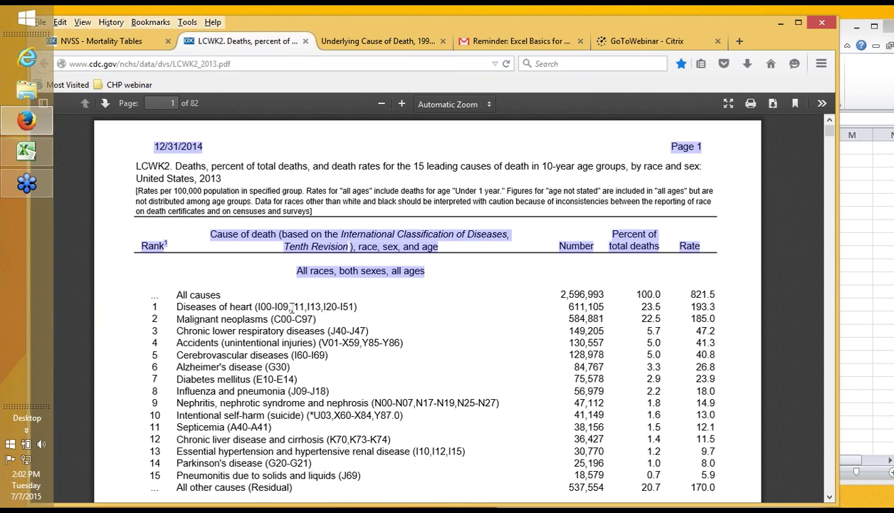
left_click(291, 310)
scroll(291, 310, "down", 1)
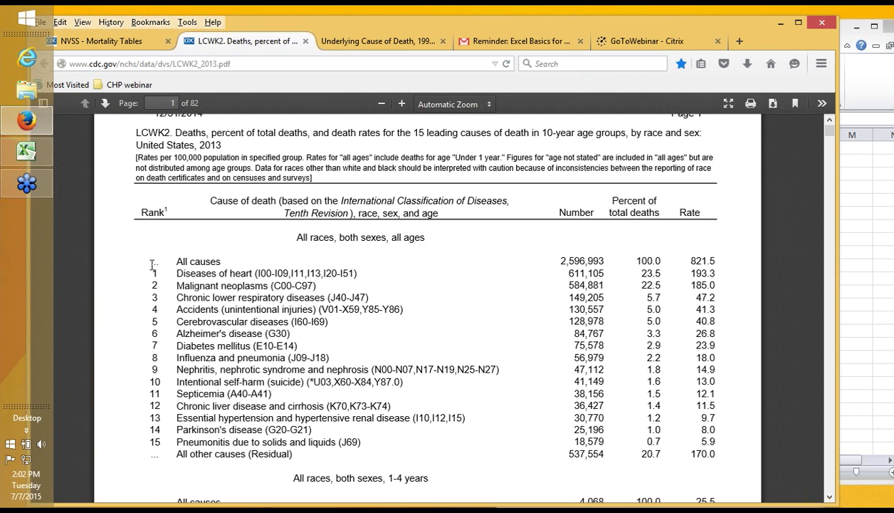
left_click_drag(150, 262, 714, 454)
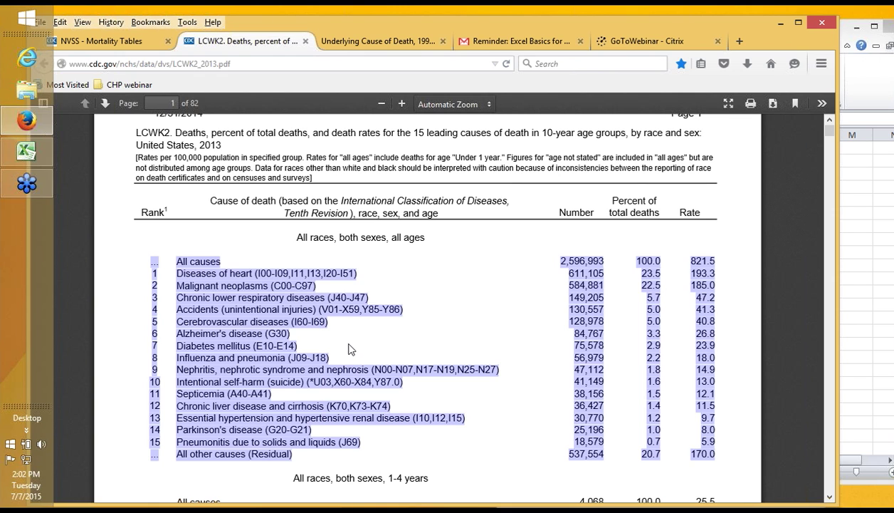
Step: Return to the Excel workbook, add a new worksheet after Sheet5, and paste the copied PDF data at A1
key("alt+Tab")
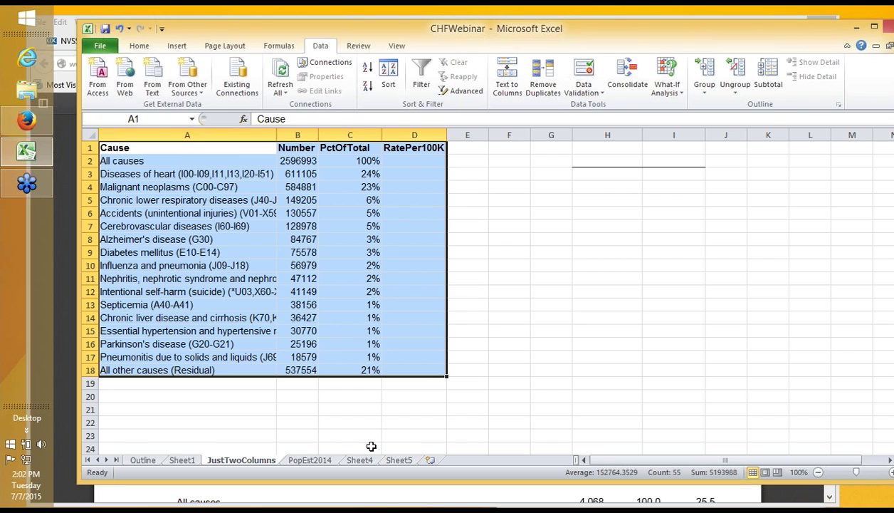
left_click(394, 460)
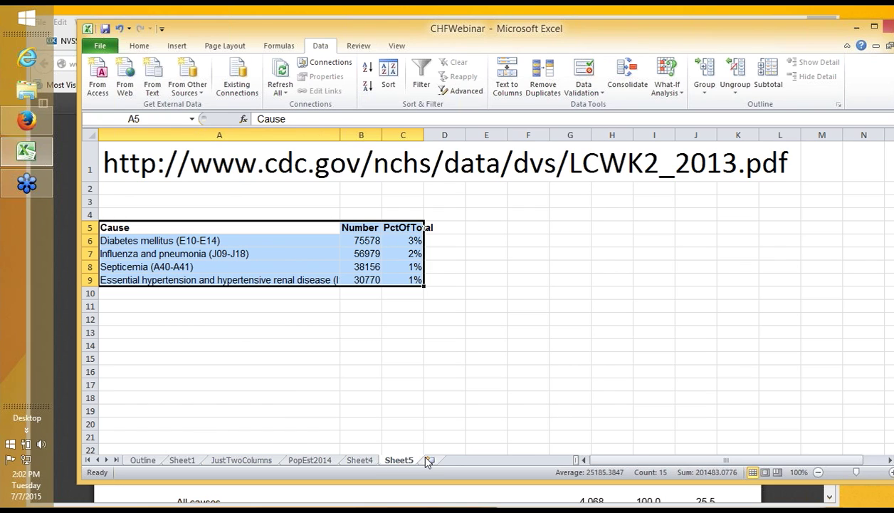
left_click(430, 460)
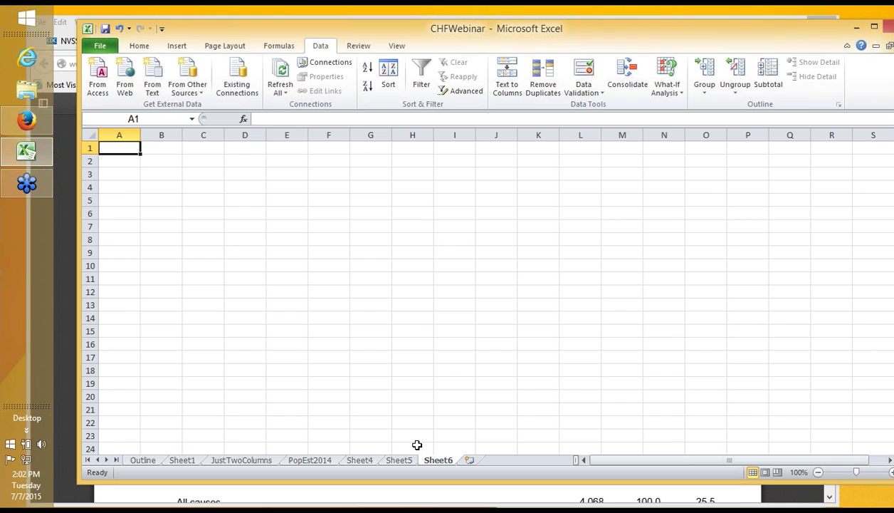
key("ctrl+v")
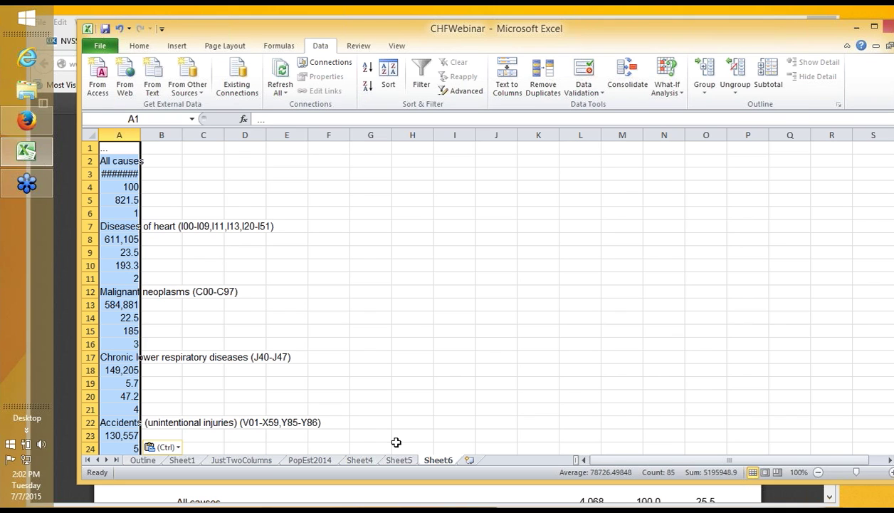
Step: Widen column A of the new sheet until the pasted numbers and long cause names fit
left_click_drag(149, 136, 210, 138)
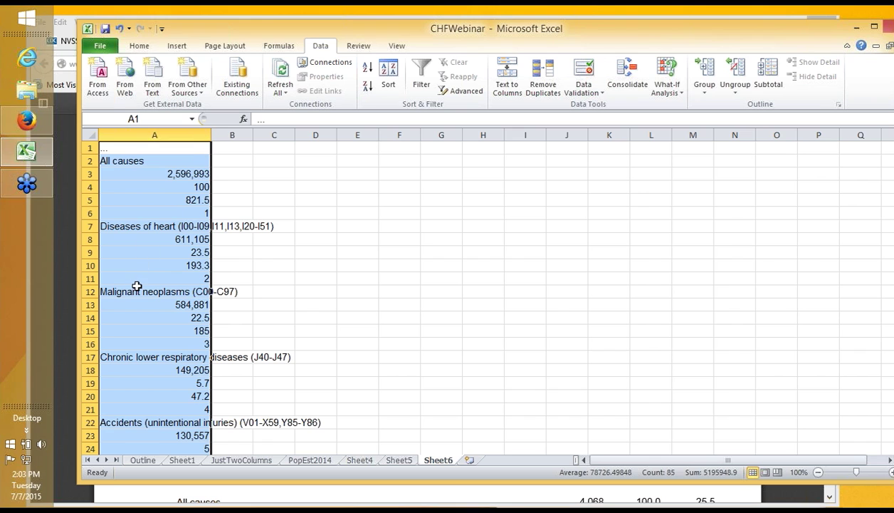
scroll(137, 286, "down", 20)
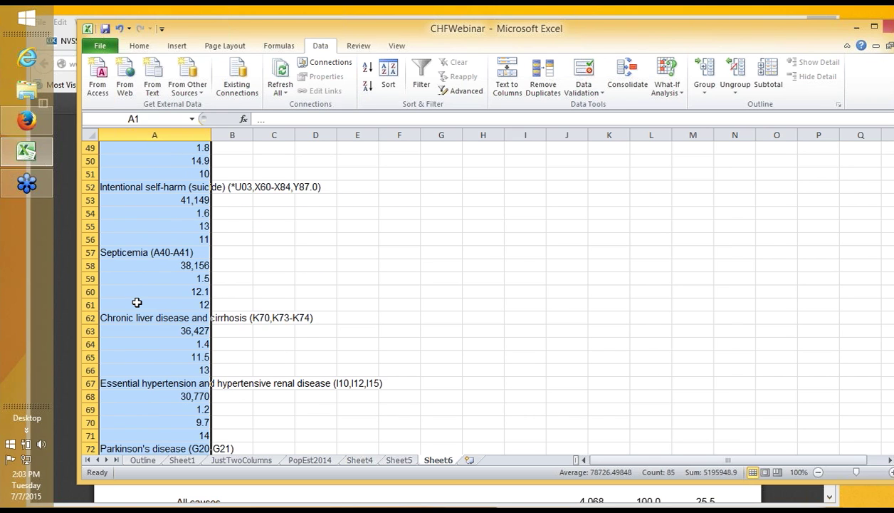
scroll(137, 302, "up", 20)
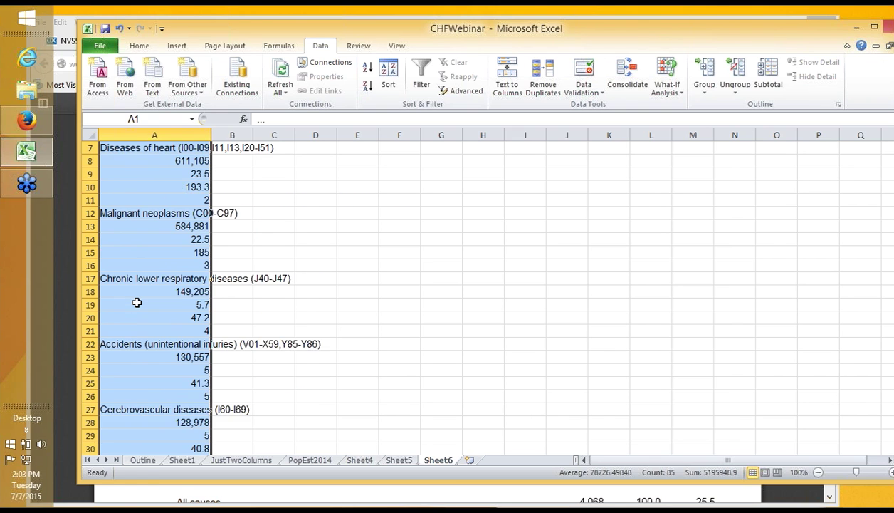
scroll(137, 303, "up", 2)
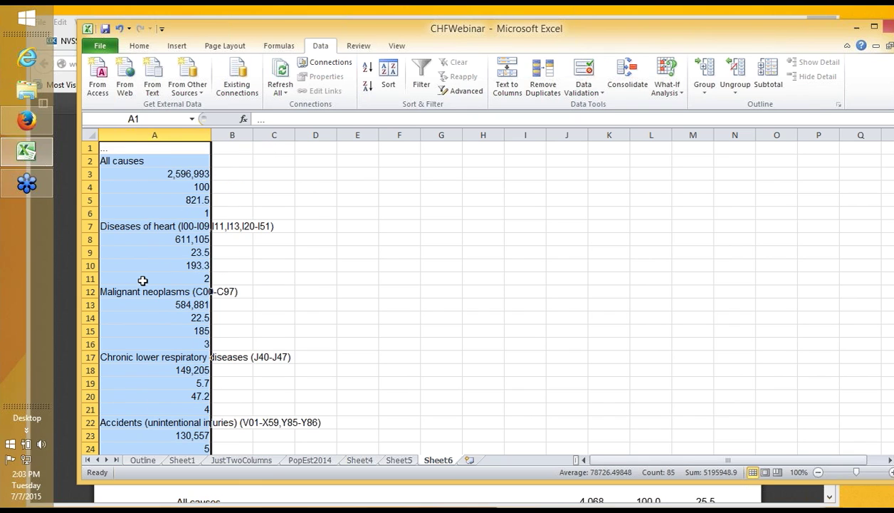
left_click_drag(211, 134, 325, 145)
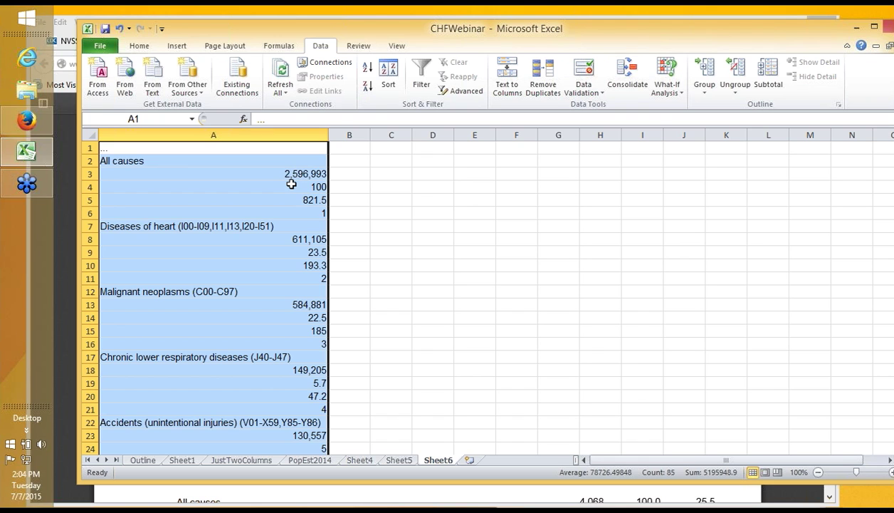
Step: Examine how the pasted rank, cause, number, percent and rate values are stacked in column A
left_click_drag(292, 178, 291, 187)
left_click(194, 256)
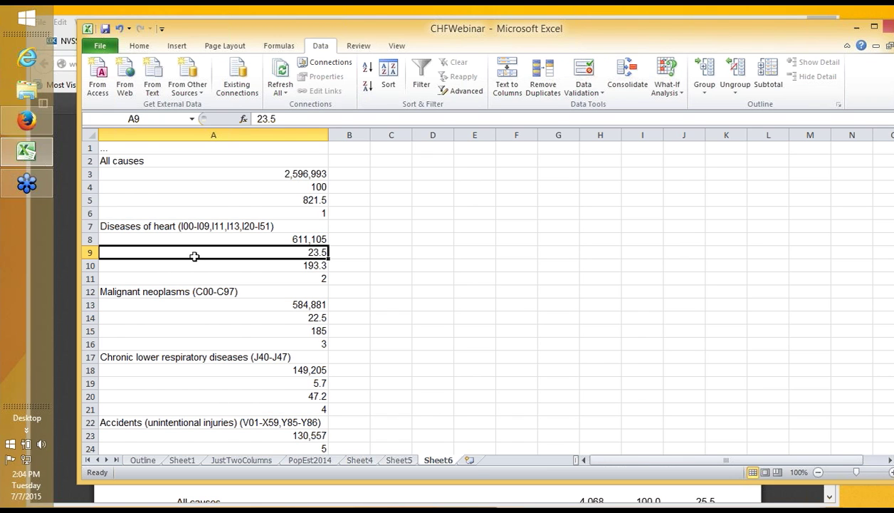
scroll(193, 260, "down", 7)
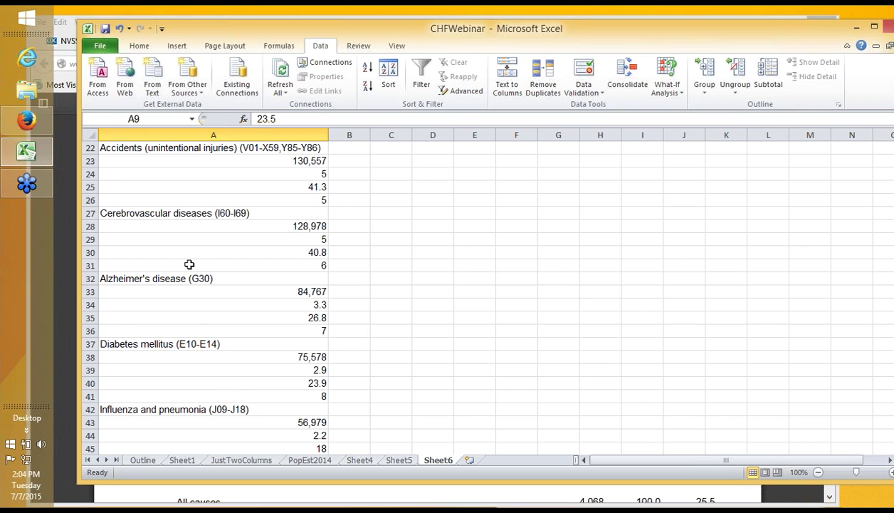
scroll(194, 270, "up", 7)
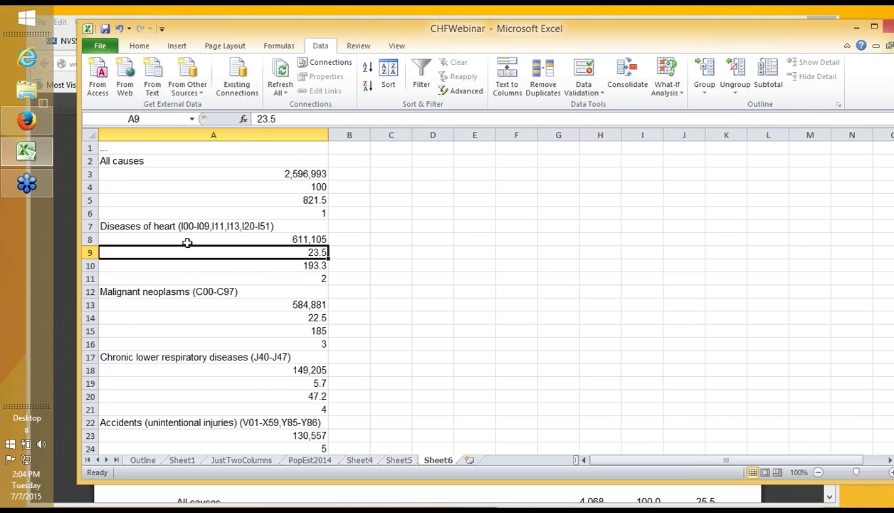
left_click(178, 175)
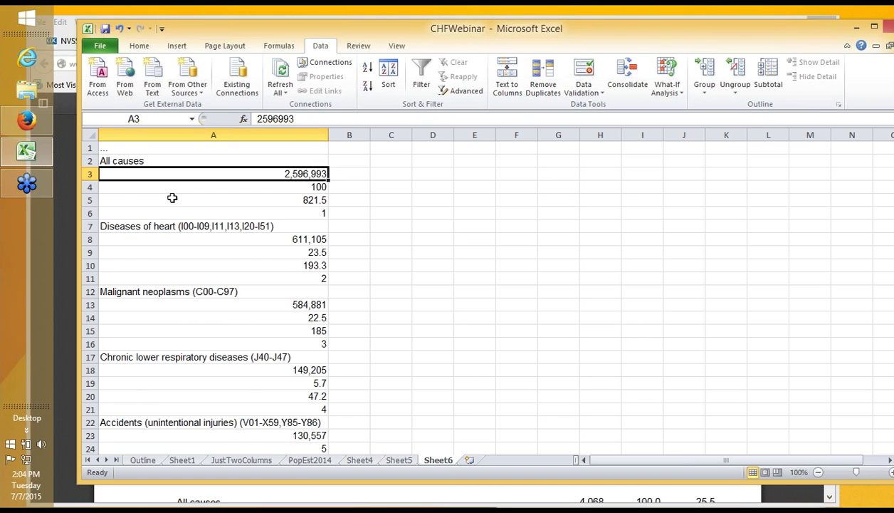
key("alt+Tab")
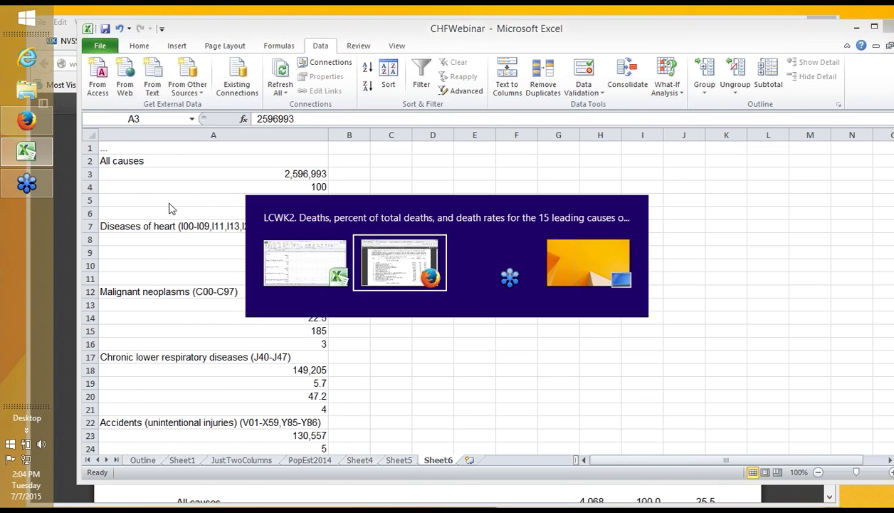
key("alt+Tab")
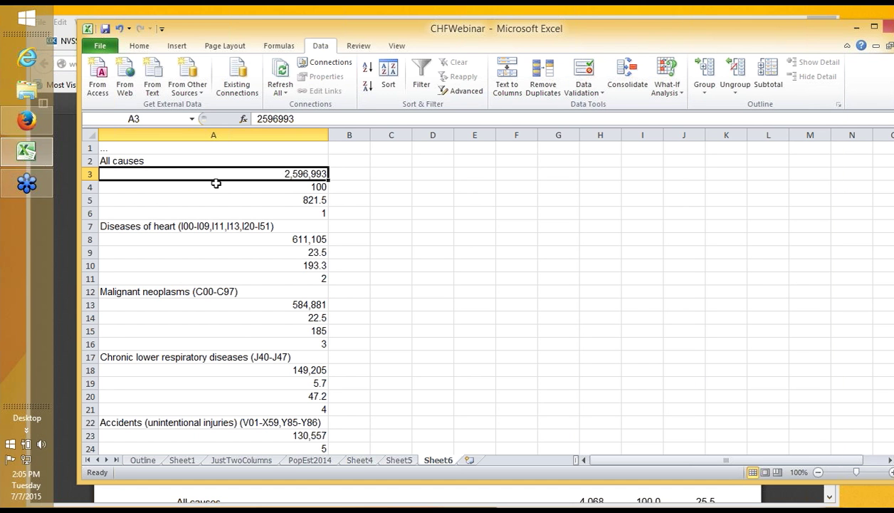
left_click(208, 150)
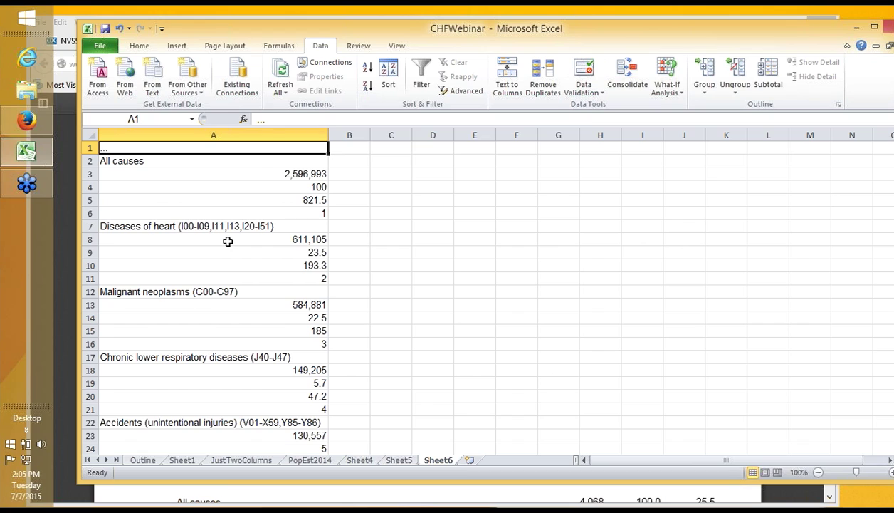
Step: On Sheet1, turn off the filter and clear the children's data from columns G through M
left_click(182, 461)
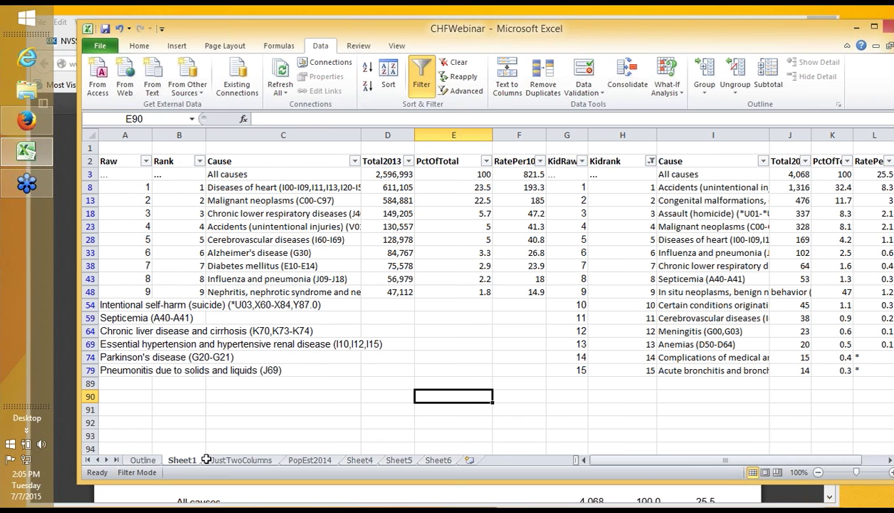
left_click(574, 134)
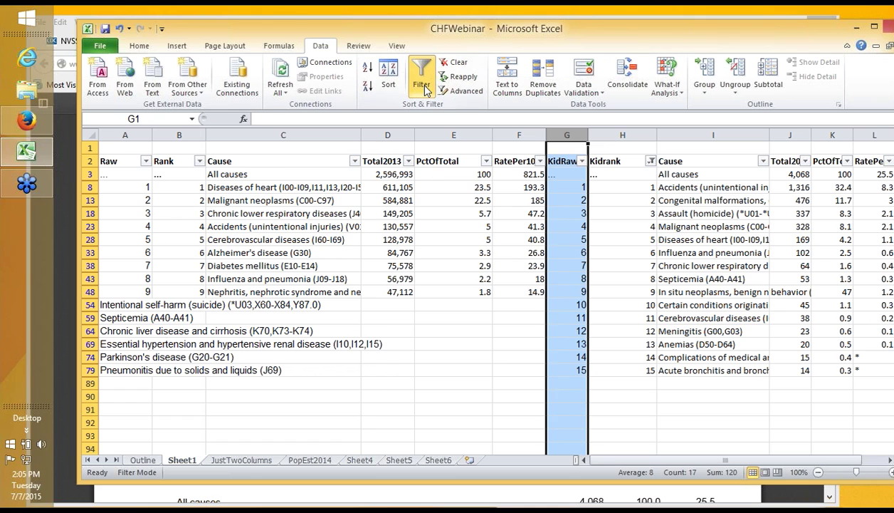
left_click(421, 80)
left_click_drag(567, 134, 890, 171)
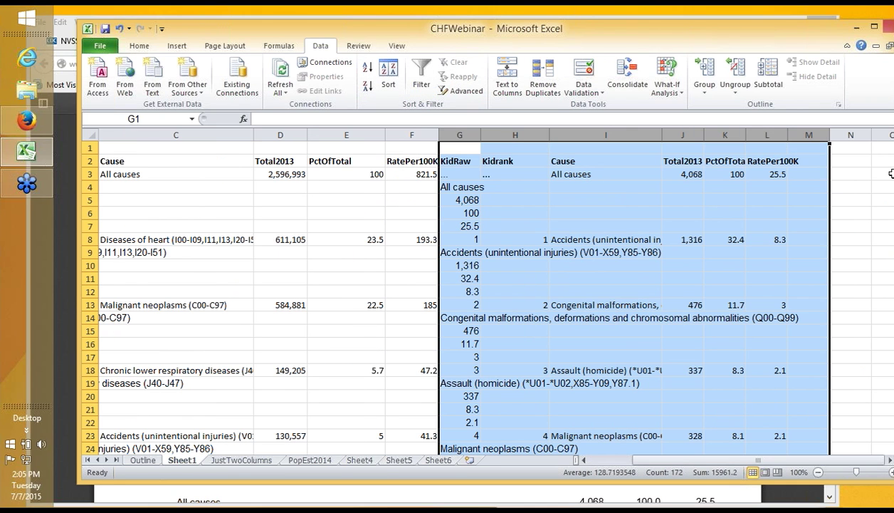
key("Delete")
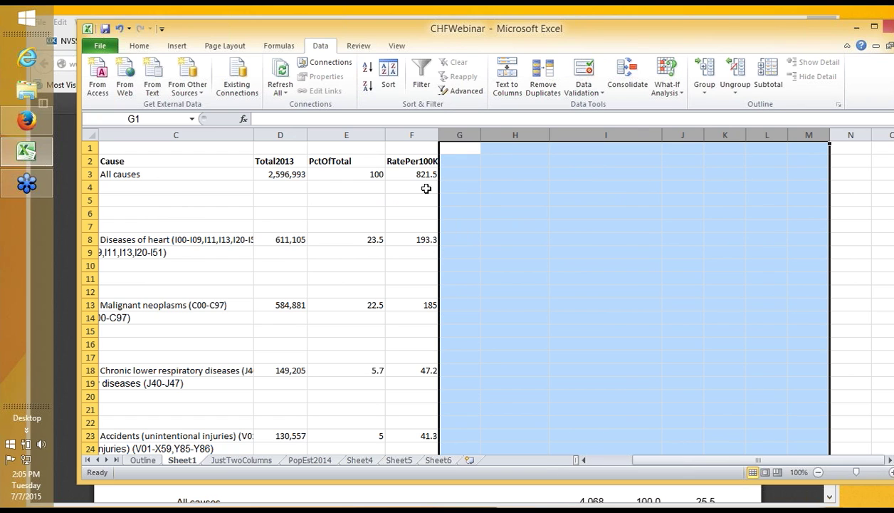
left_click(146, 238)
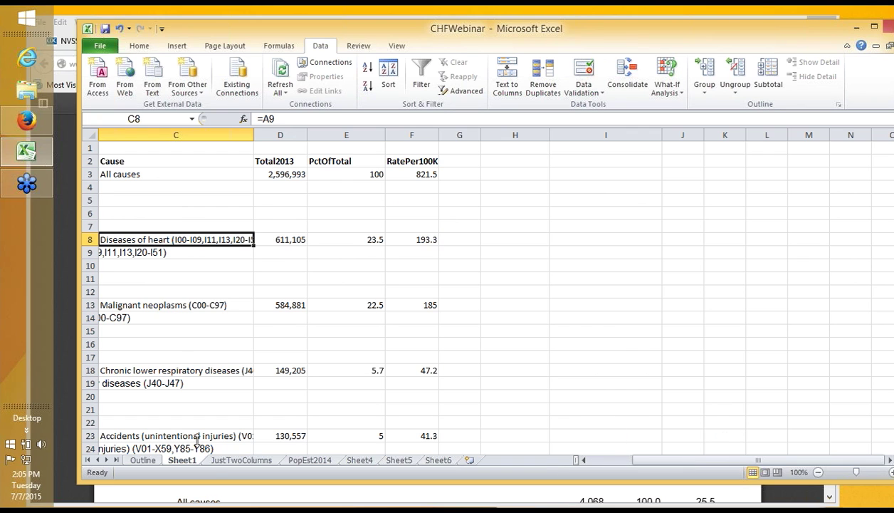
Step: On the JustTwoColumns sheet, widen column A so the full cause names fit
left_click(242, 460)
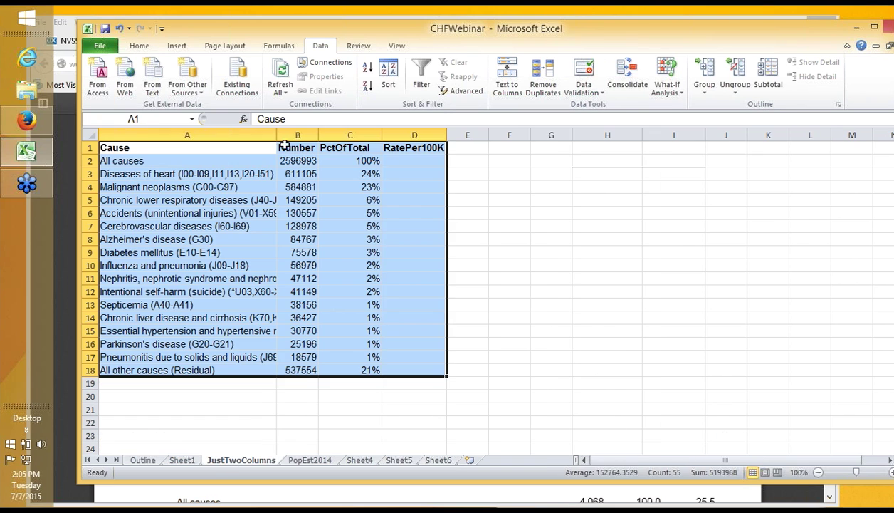
left_click_drag(278, 134, 444, 134)
left_click(463, 163)
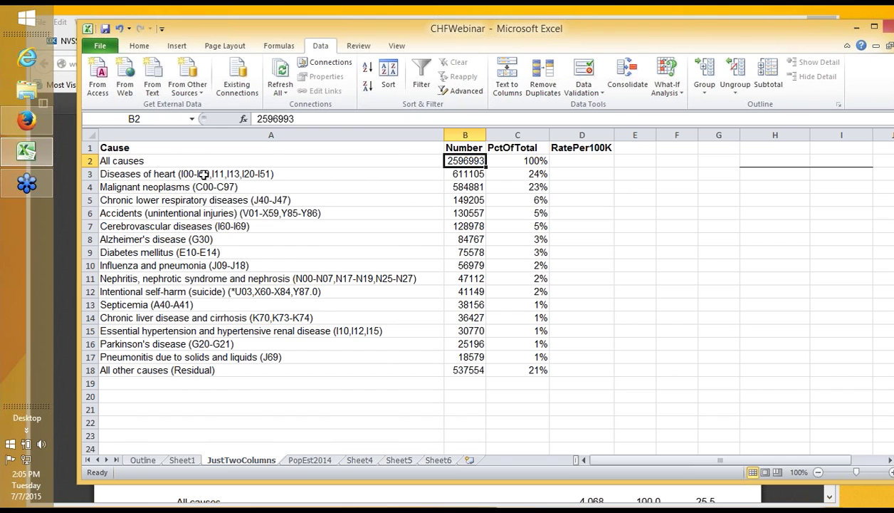
Step: Select the cause names in A3:A17 and inspect the nephritis and heart disease entries with their ICD codes
left_click_drag(203, 173, 216, 356)
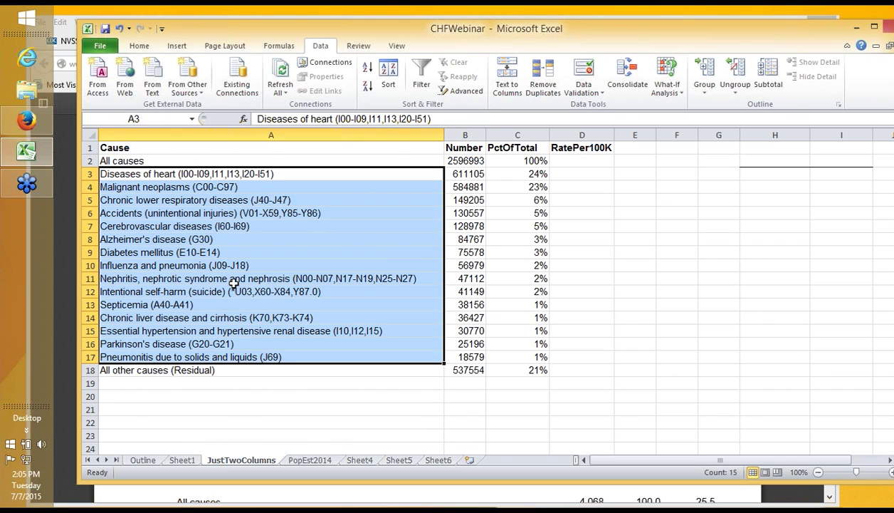
left_click(365, 284)
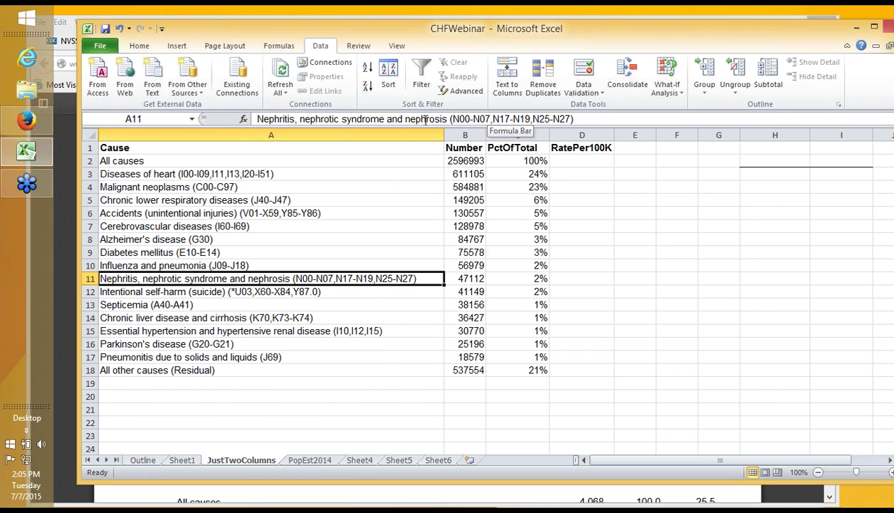
left_click(189, 173)
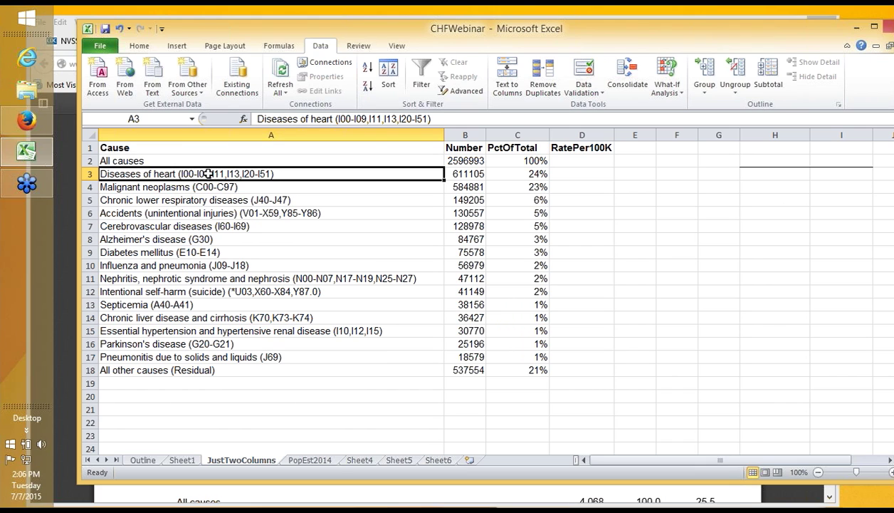
Step: Insert a blank column before the Number column, narrow it, and select its header cell B1
left_click(459, 135)
right_click(460, 136)
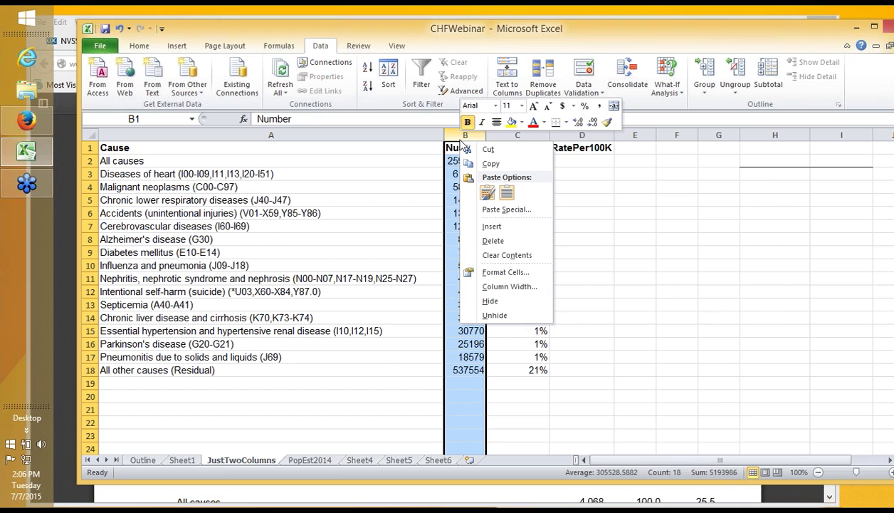
left_click(473, 226)
left_click_drag(778, 138, 550, 141)
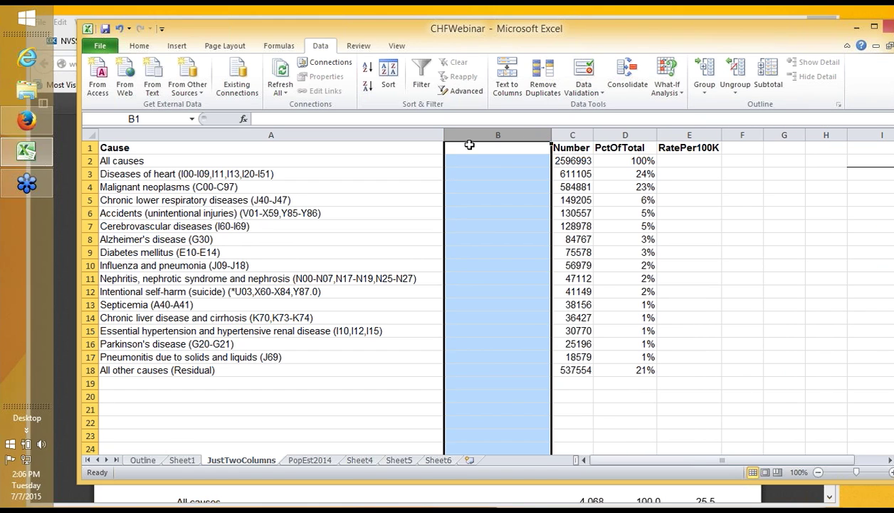
left_click(455, 146)
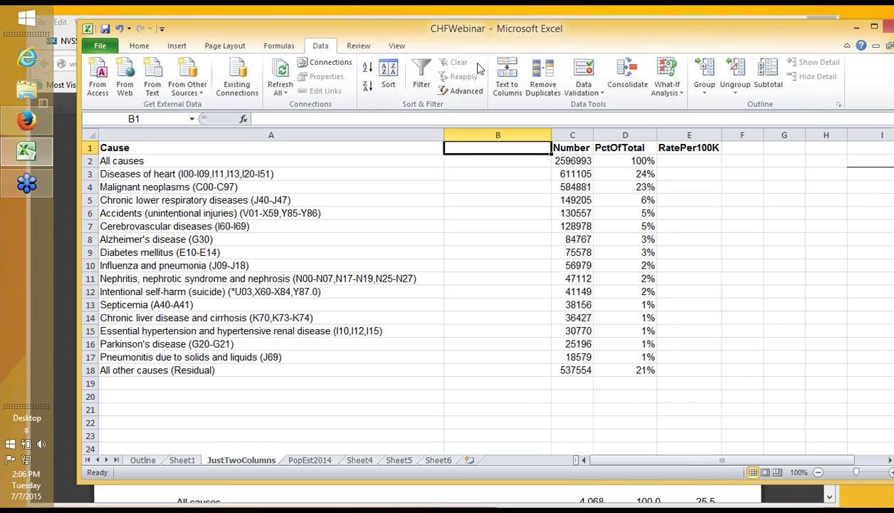
Step: Head the blank column beside the causes OurCodes and enter NA for the All causes row
type("OurC")
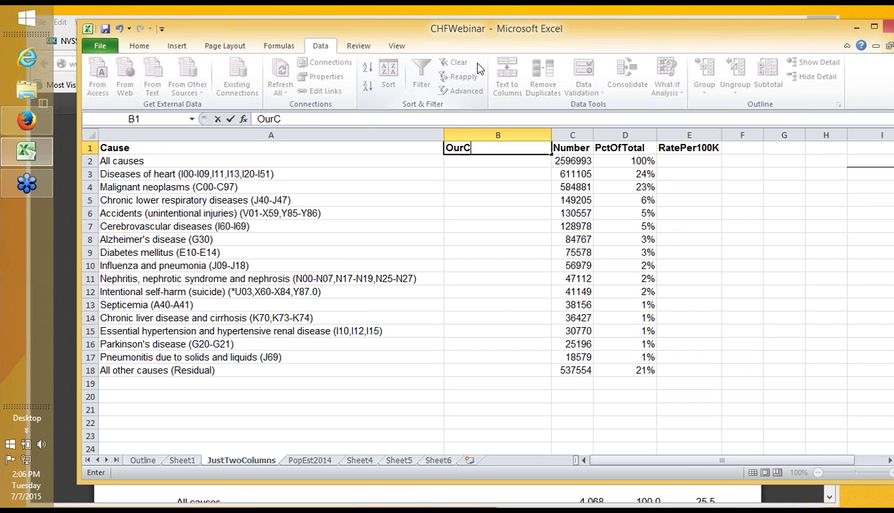
type("odes")
key("Return")
type("NA")
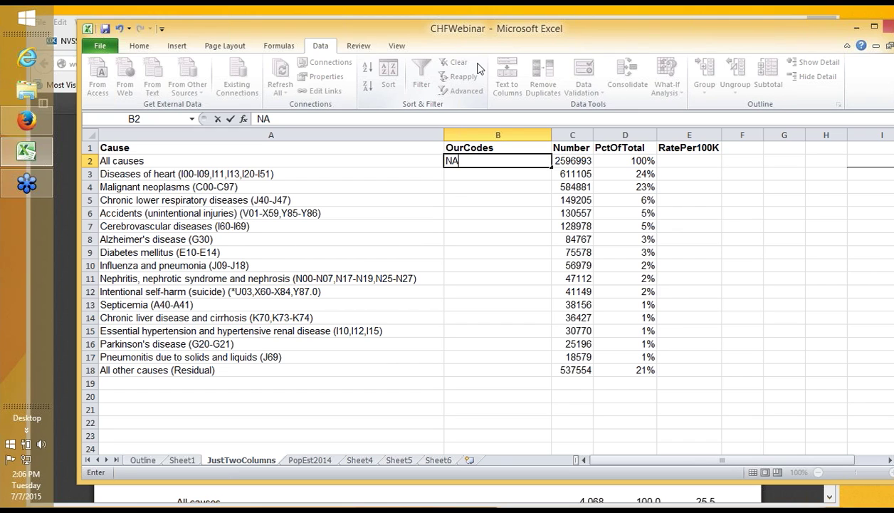
key("Return")
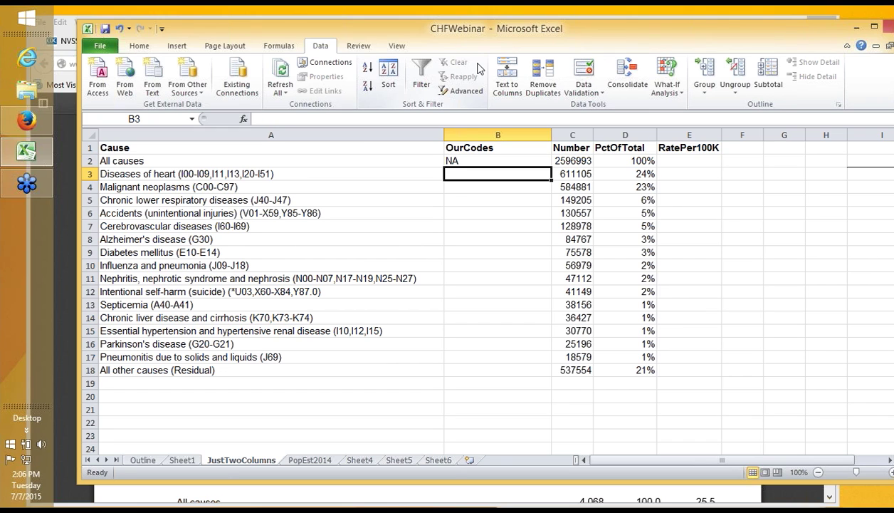
Step: Code Alzheimer's disease as Aging in the OurCodes column, cell B8
key("Down")
key("Down")
key("Down")
key("Down")
key("Down")
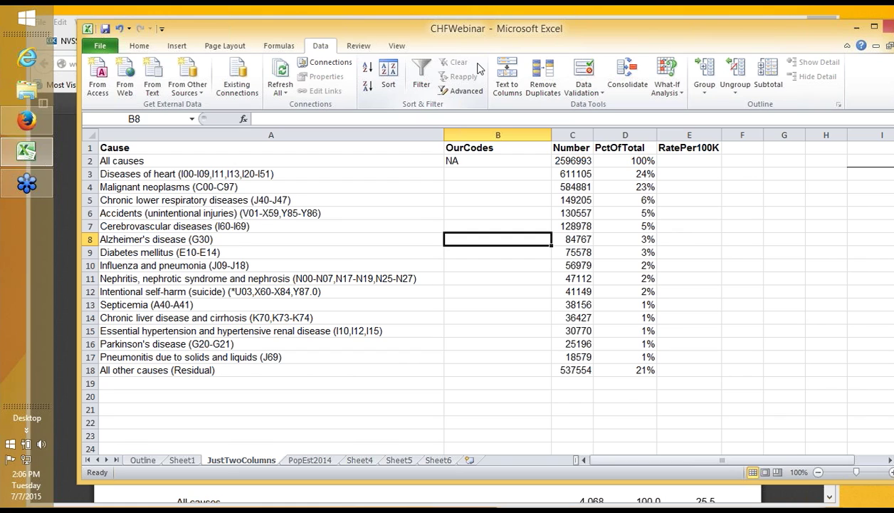
type("A")
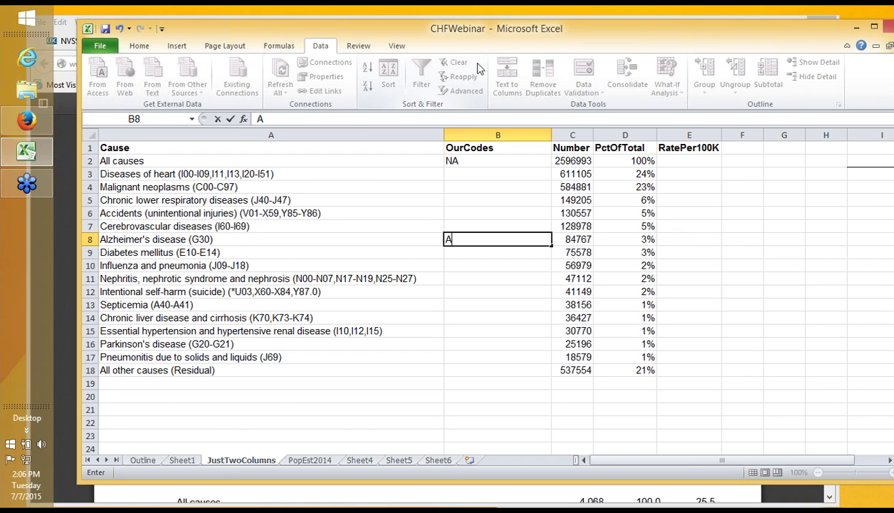
type("ging")
Step: Code malignant neoplasms as Aging in the OurCodes column, cell B4
key("Up")
key("Up")
key("Up")
key("Up")
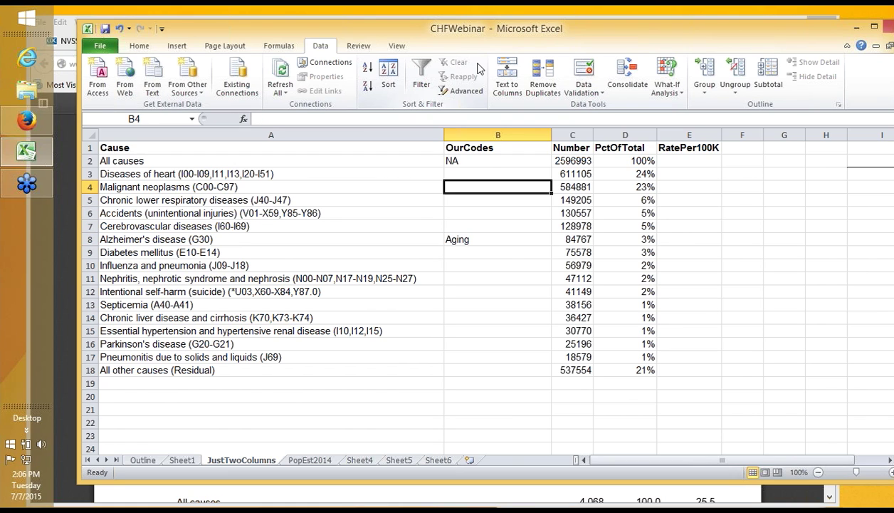
key("Up")
key("Down")
type("A")
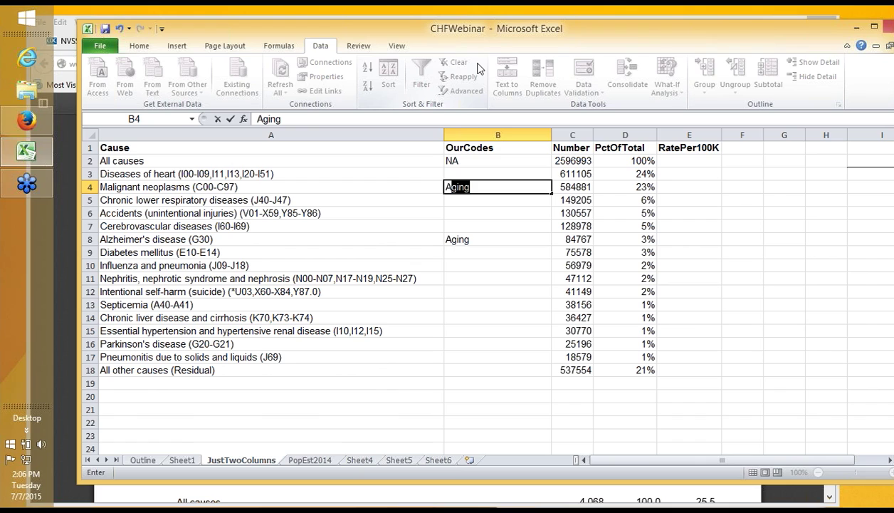
type("ging")
Step: Code Parkinson's disease as Aging in the OurCodes column, cell B16
key("Down")
key("Down")
key("Down")
key("Down")
key("Down")
key("Down")
key("Down")
key("Down")
key("Down")
key("Down")
key("Down")
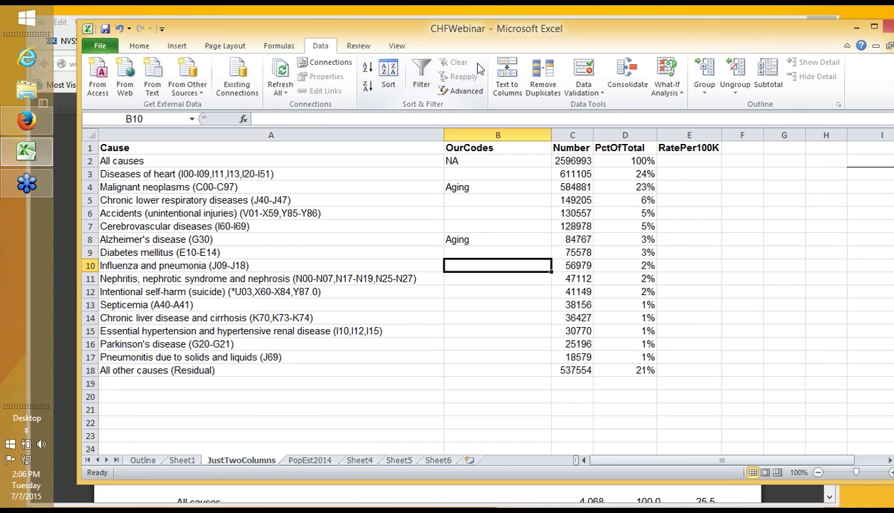
key("Down")
type("A")
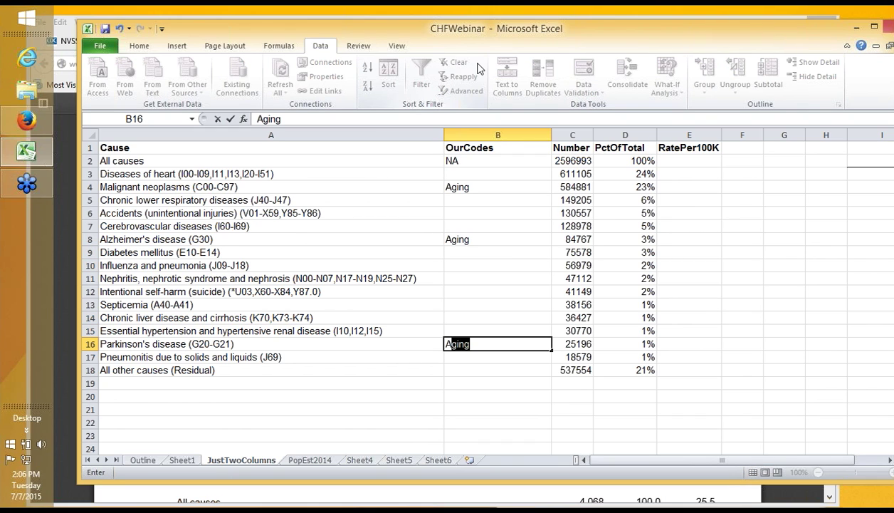
key("Up")
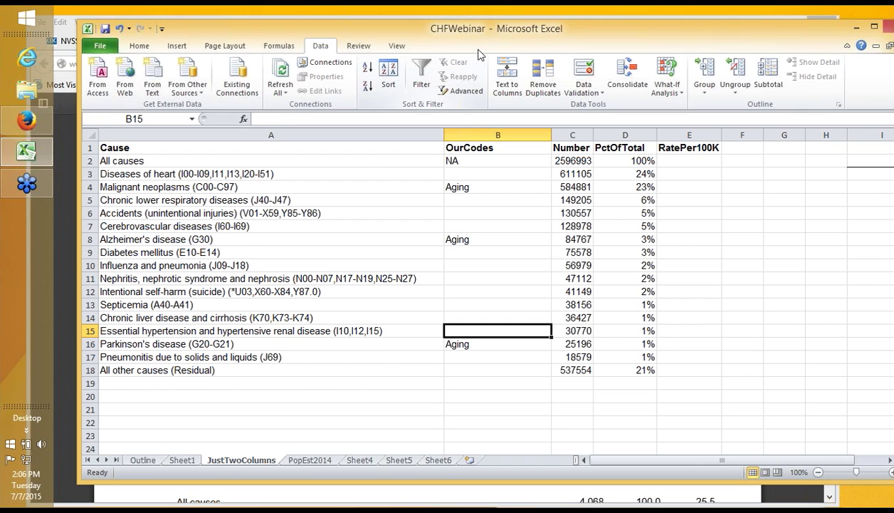
Step: Narrow the OurCodes column to fit its header and check the codes for all causes, malignant neoplasms and Alzheimer's disease
left_click_drag(552, 134, 500, 137)
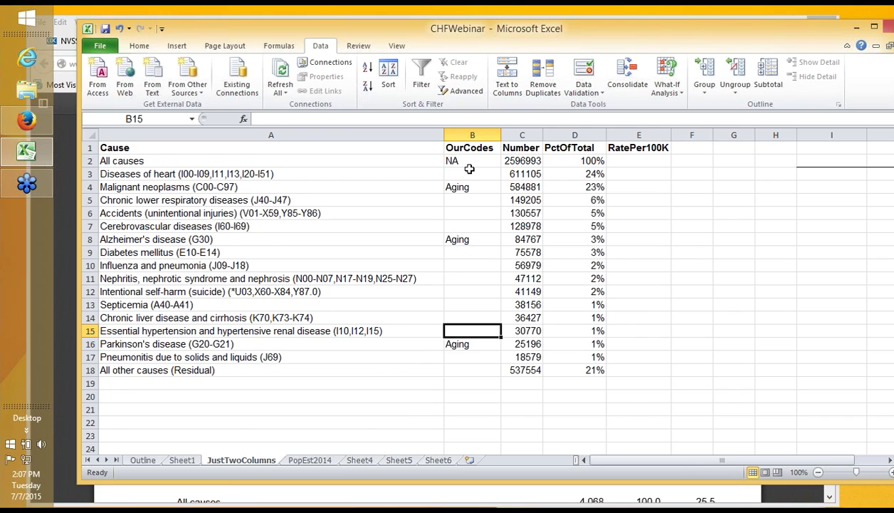
left_click_drag(499, 135, 496, 135)
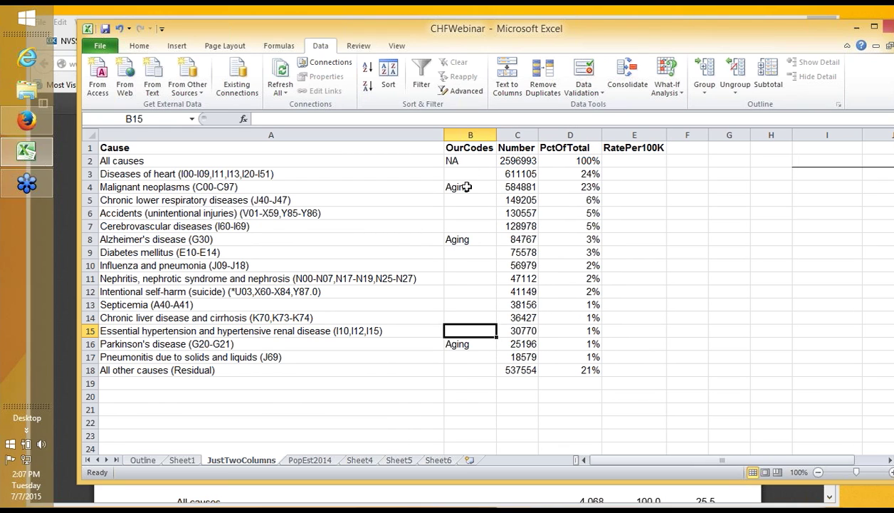
left_click(467, 186)
left_click(467, 161)
left_click(456, 186)
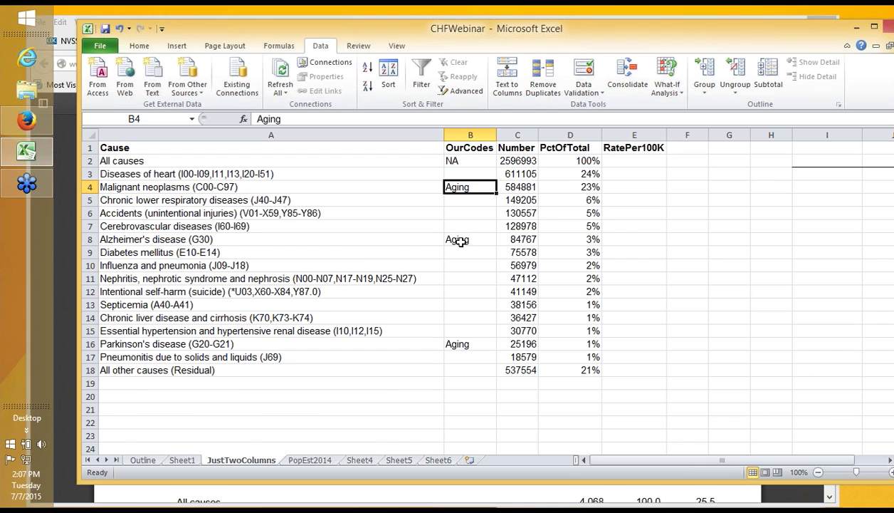
left_click(456, 241)
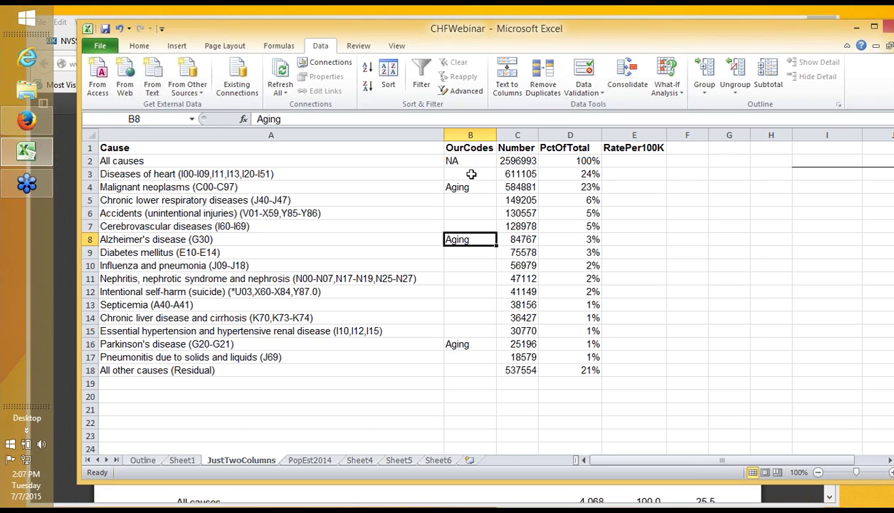
Step: Insert a second code column before the Number column and head it MyCodes
right_click(512, 132)
left_click(542, 224)
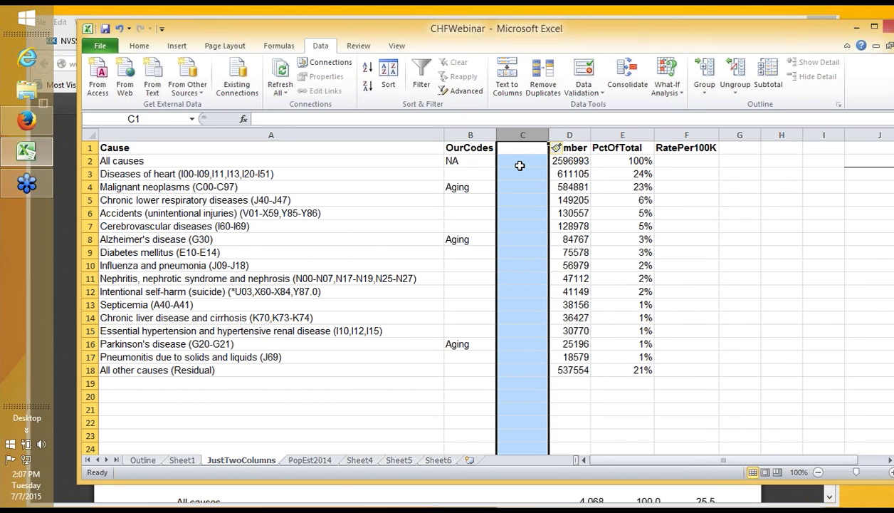
left_click(520, 149)
double_click(519, 149)
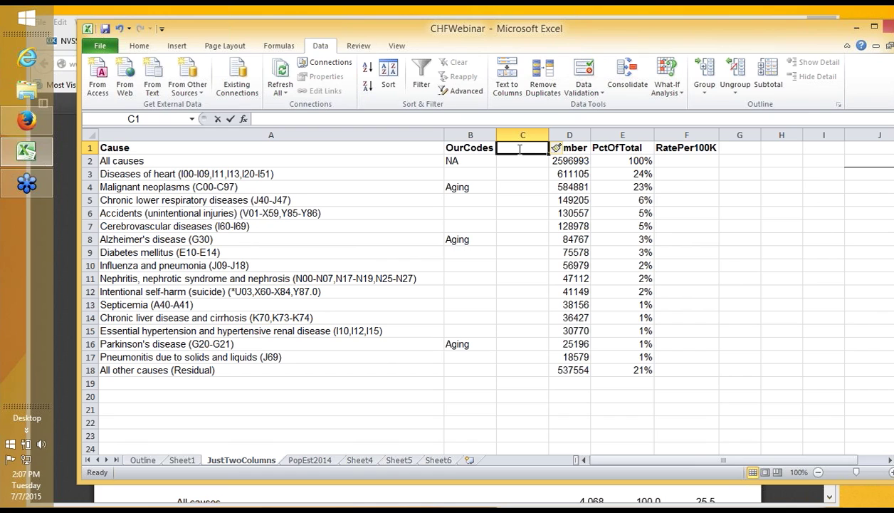
type("MyCodes")
key("Return")
Step: Code Alzheimer's disease as Underfunded in the MyCodes column, cell C8
key("Down")
key("Down")
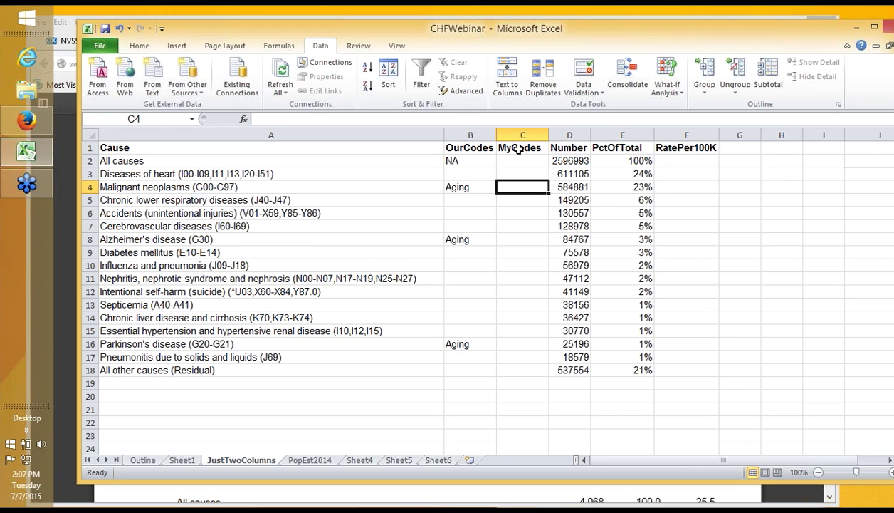
key("Down")
key("Down")
key("Down")
key("Down")
type("U")
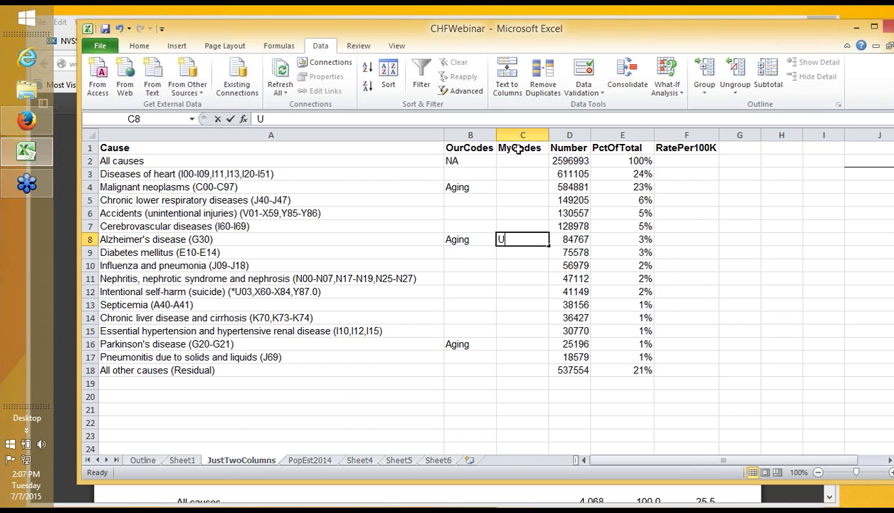
type("nderfund")
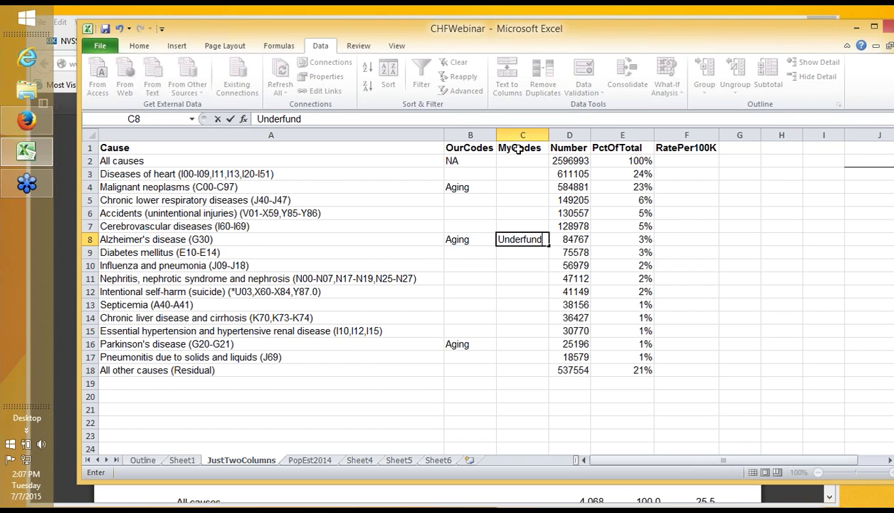
type("ed")
key("Return")
Step: Code intentional self-harm (suicide) as Underfunded in the MyCodes column, cell C12
key("Down")
key("Down")
key("Down")
type("Under")
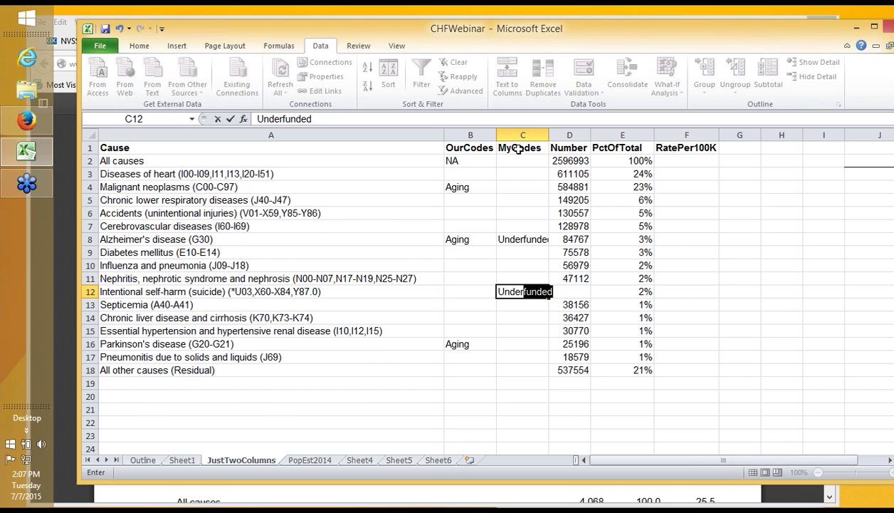
key("Return")
Step: Code essential hypertension and hypertensive renal disease as Overfunded in the MyCodes column, cell C15
key("Down")
key("Down")
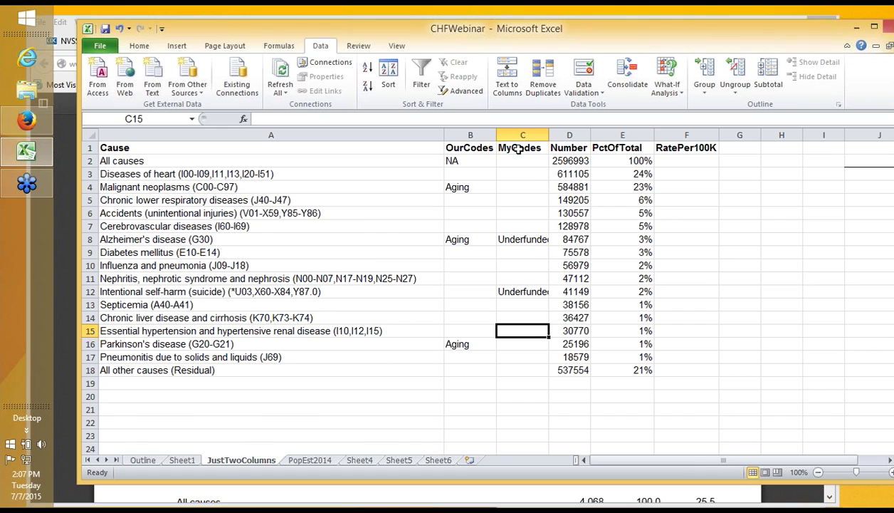
type("Overfunded")
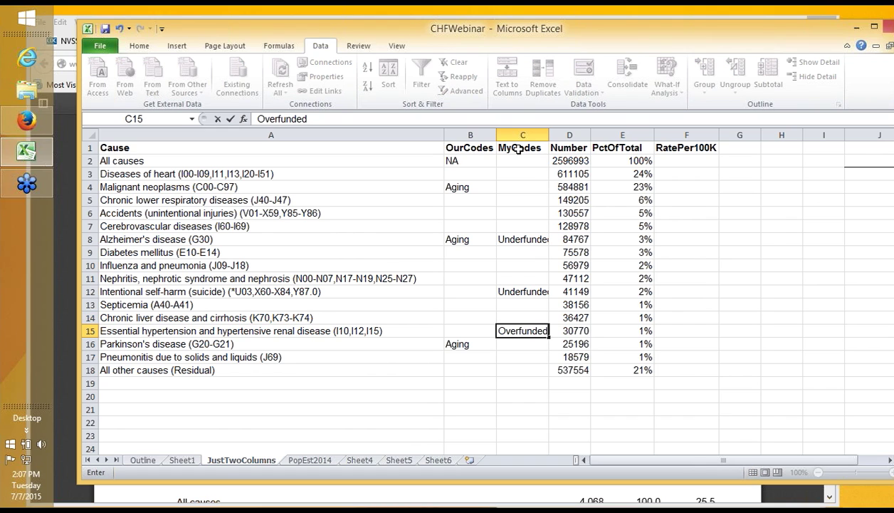
key("Up")
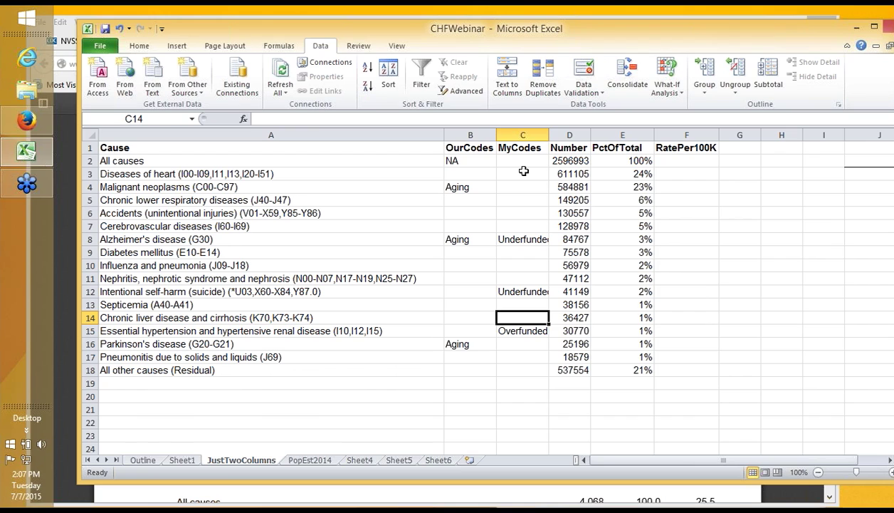
Step: Select the OurCodes entry for malignant neoplasms, and switch to the LCWK2 mortality PDF in Firefox
left_click(473, 184)
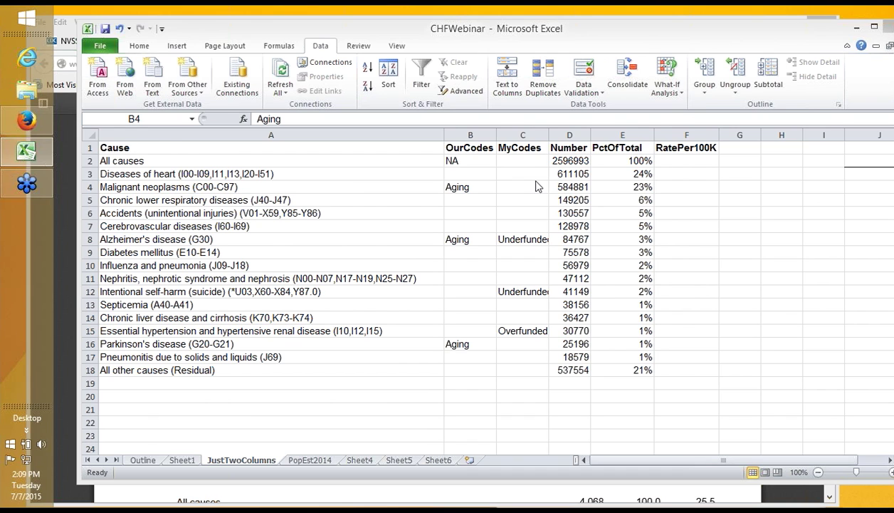
key("alt+Tab")
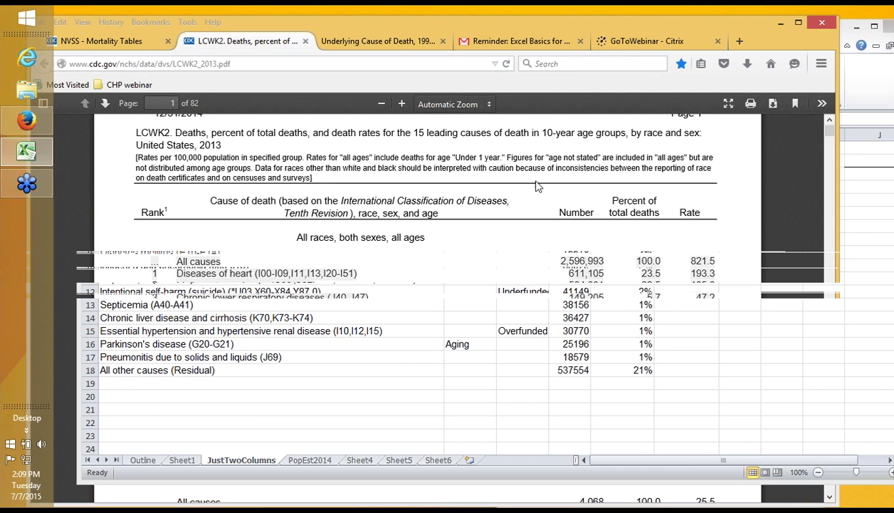